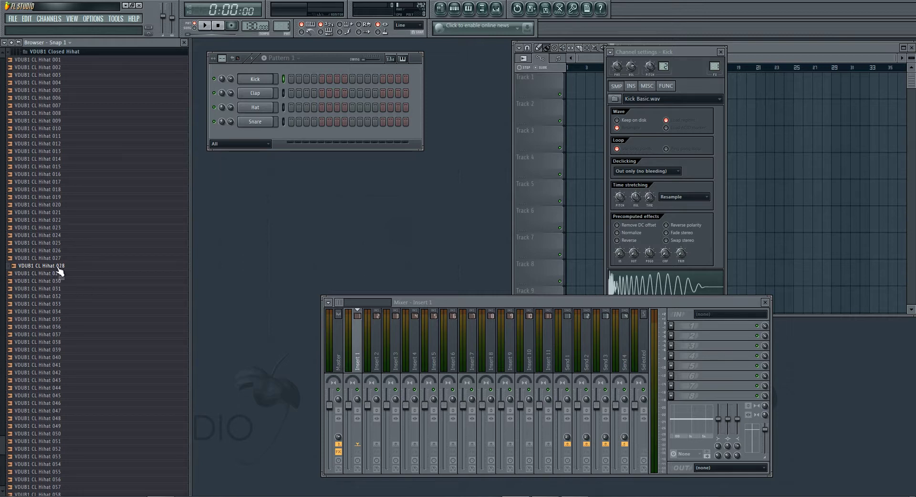
Step: Add the sample VDUB1 CL Hihat 028 as a new channel in Pattern 1 and open its piano roll
click(38, 267)
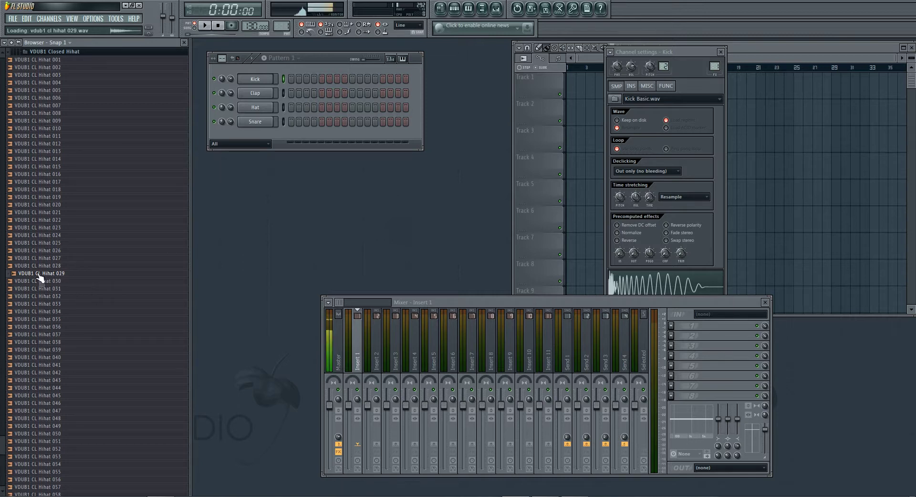
drag(42, 270, 250, 134)
right_click(267, 138)
click(286, 134)
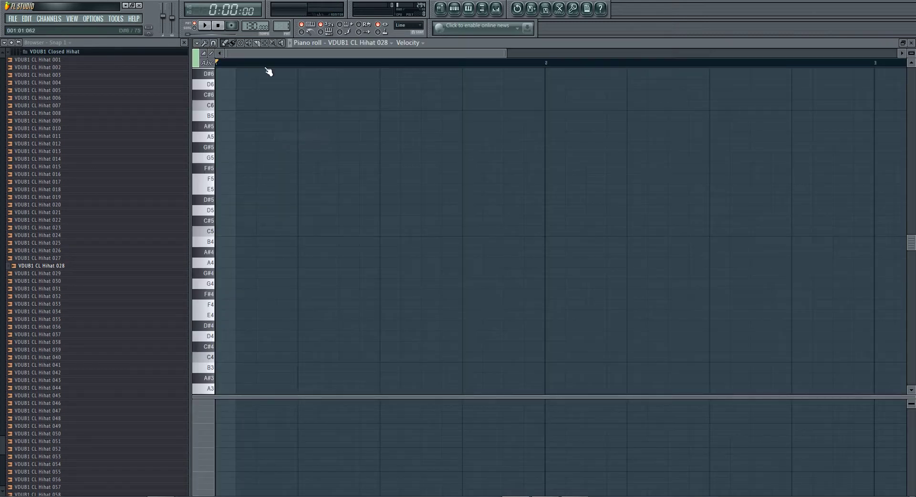
Step: Draw a one-bar hi-hat rhythm of short C5 notes: a hit on the downbeat, three groups of three, and a closing pair
click(216, 67)
drag(511, 53, 697, 53)
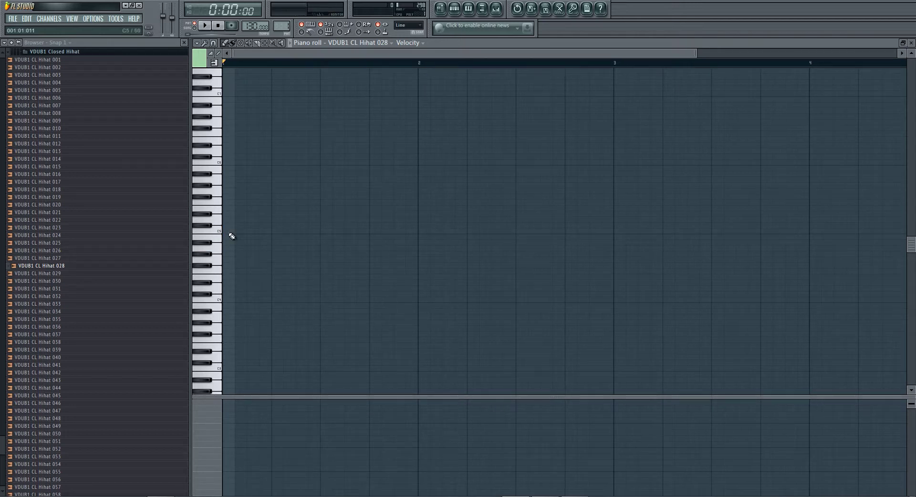
key(q)
click(229, 231)
click(323, 231)
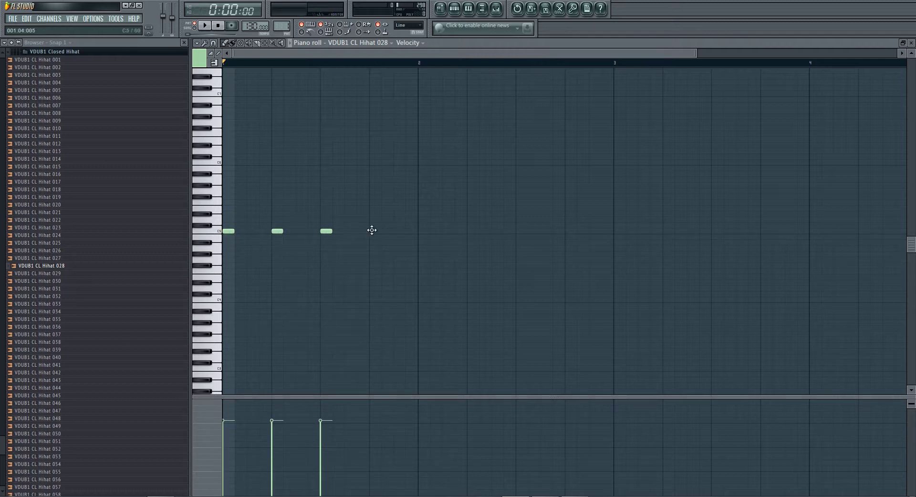
click(264, 232)
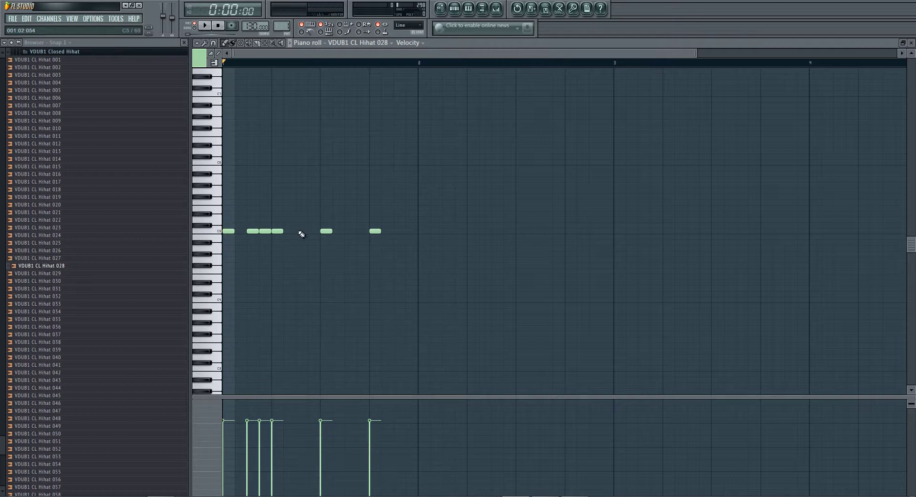
click(353, 231)
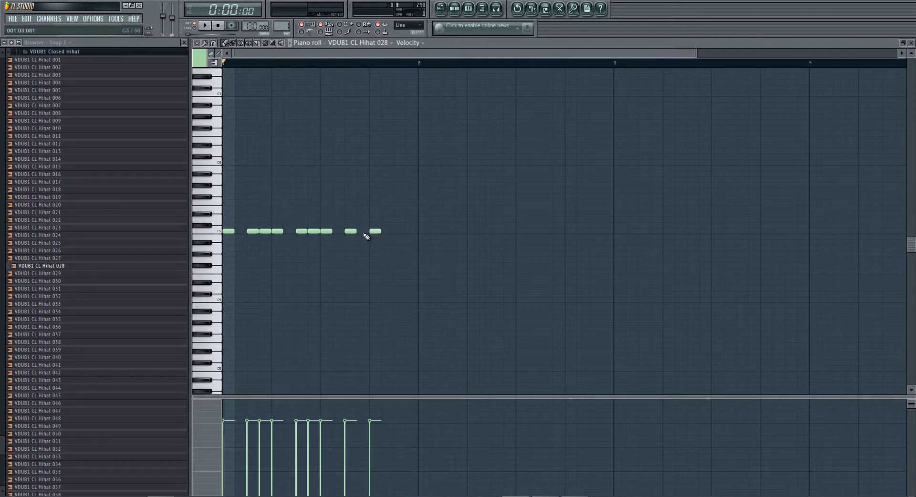
drag(370, 255, 363, 234)
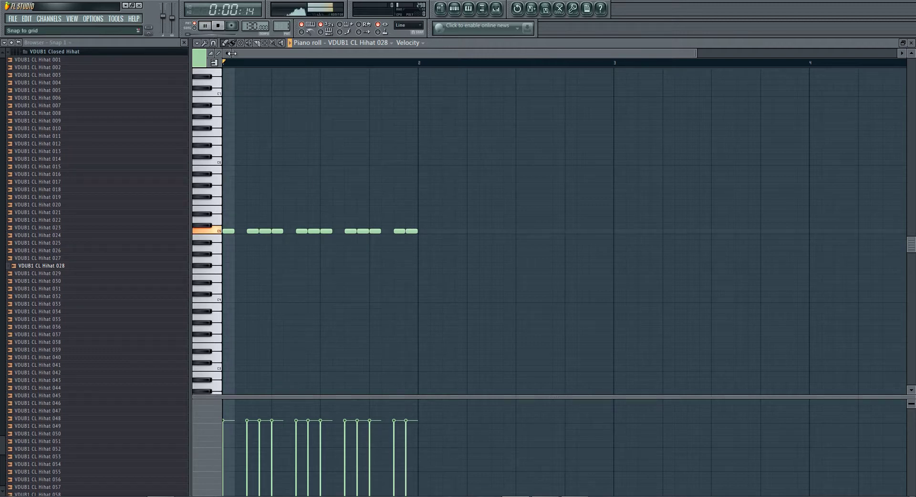
Step: Restore the piano roll to a small floating window above the mixer and stop playback
double_click(464, 42)
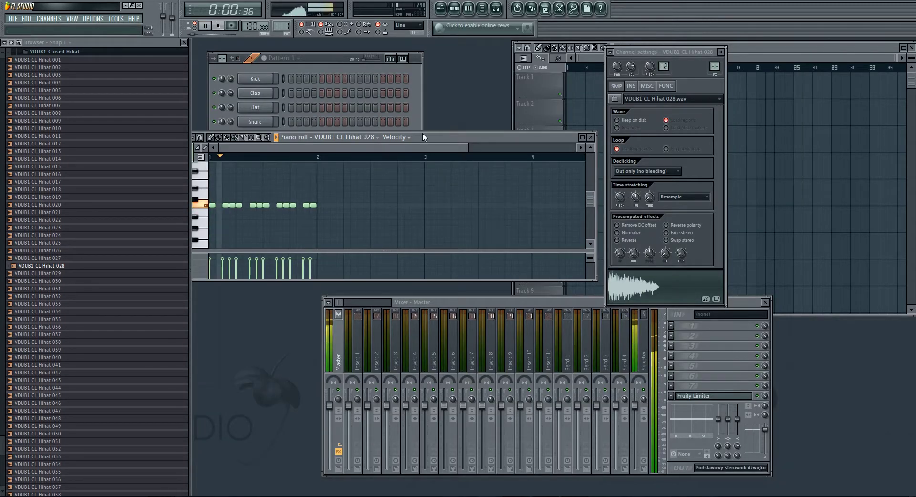
drag(422, 137, 497, 139)
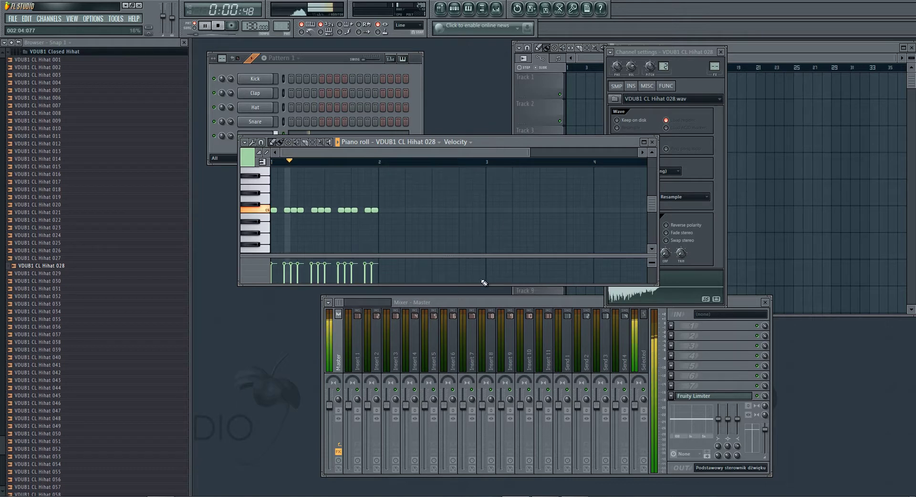
key(space)
Step: Link the Hihat 028 channel to mixer track Insert 5 and lower that track's volume to about -10 dB
right_click(433, 334)
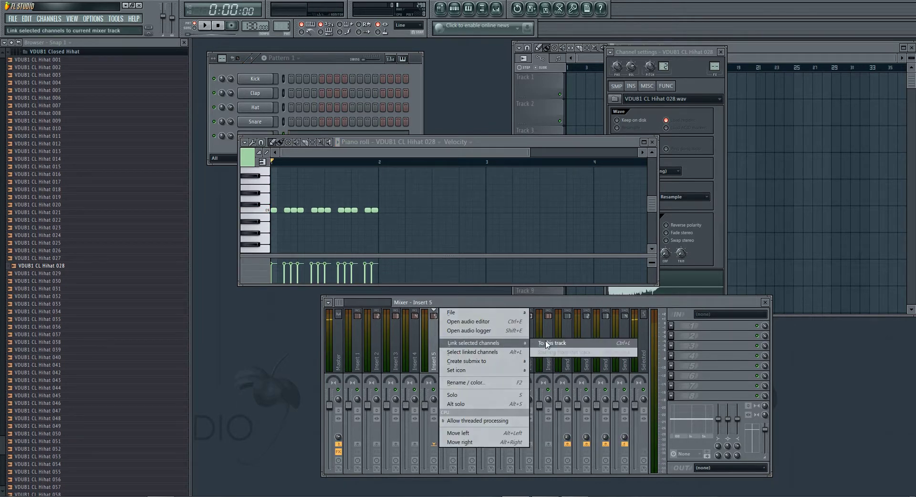
click(502, 346)
key(space)
drag(425, 406, 424, 431)
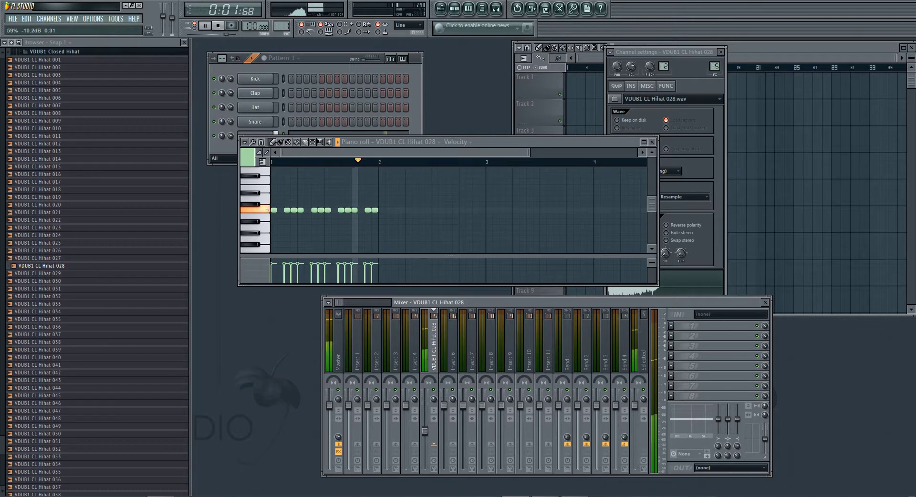
Step: Add Fruity Parametric EQ 2 to the Hihat 028 track's first effect slot and cut its lows and extreme highs
click(671, 326)
click(801, 387)
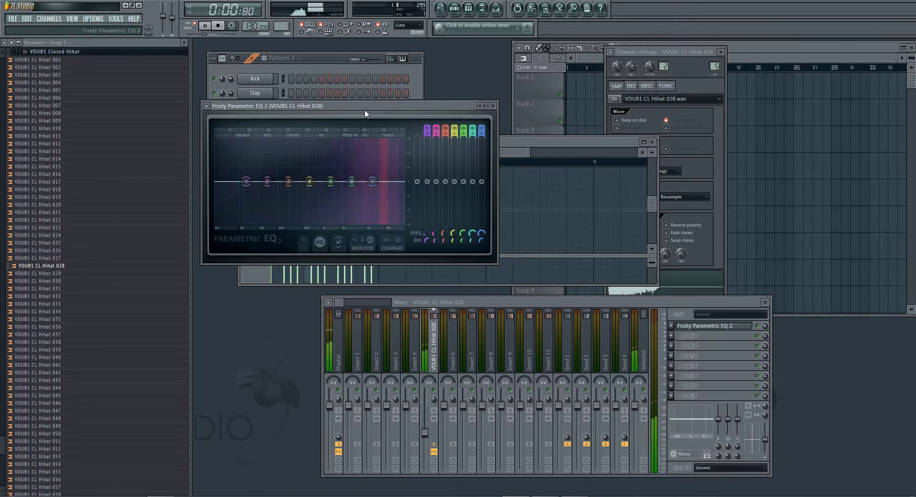
drag(334, 107, 344, 177)
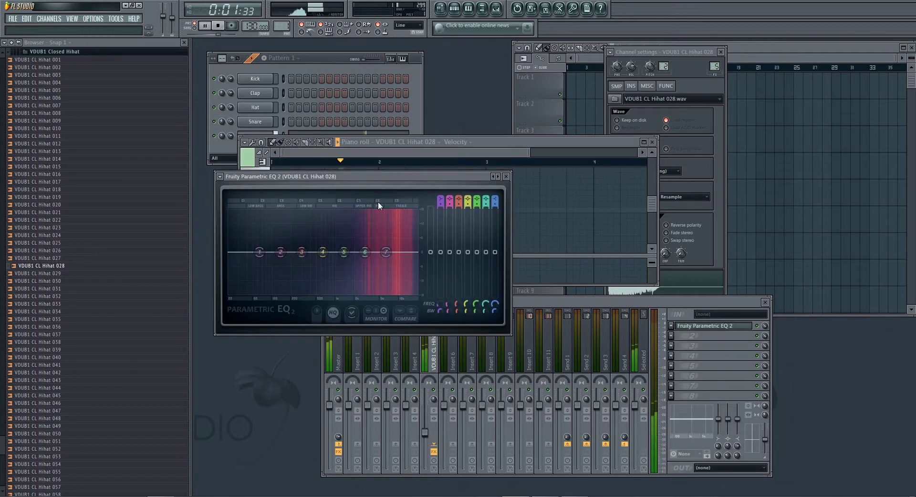
click(498, 176)
drag(245, 262, 350, 252)
Step: Add Fruity Filter to the Hihat 028 track's second effect slot and close both effect windows
click(678, 352)
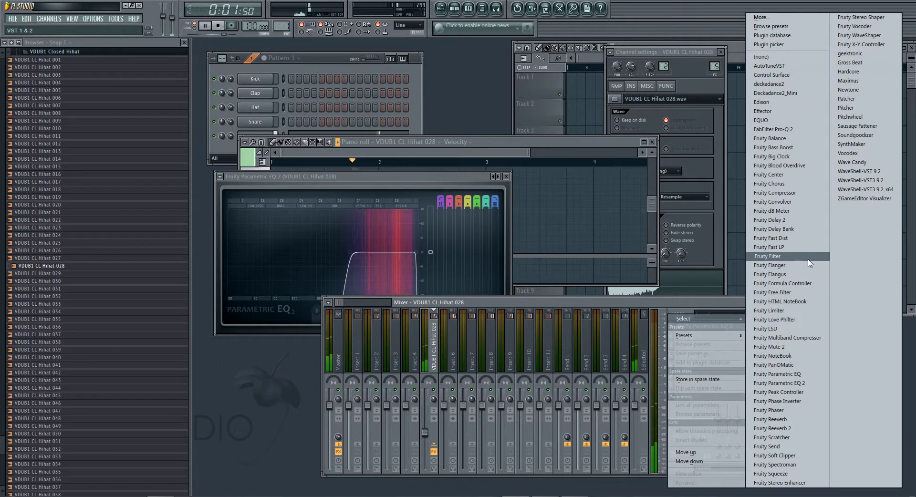
click(768, 256)
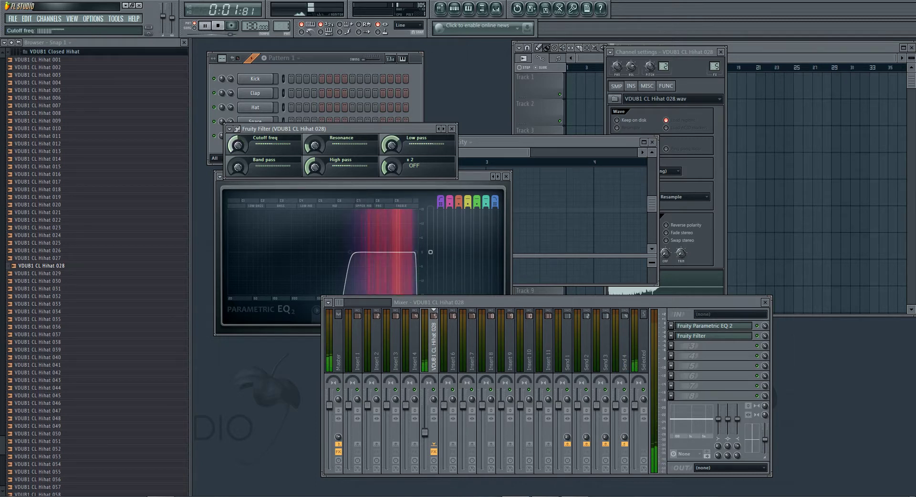
click(453, 129)
click(506, 176)
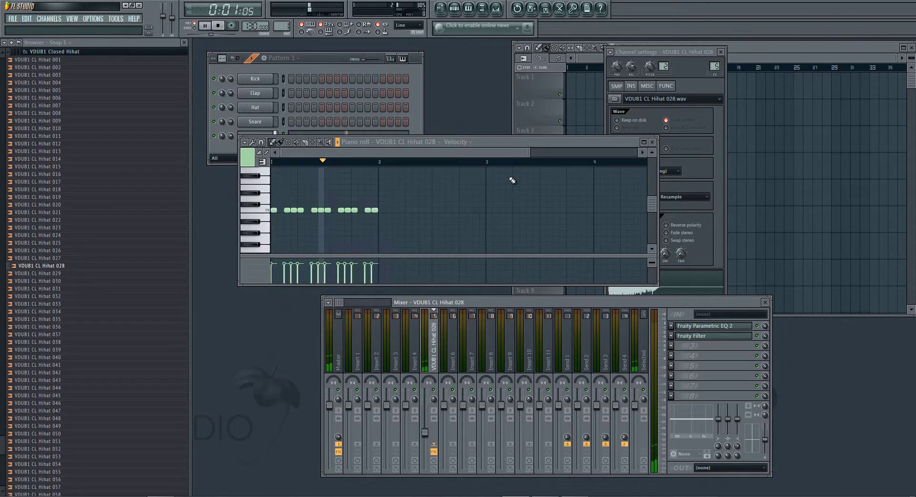
Step: Close the piano roll, stop playback and move the mixer closer to the sample browser
click(653, 142)
click(219, 26)
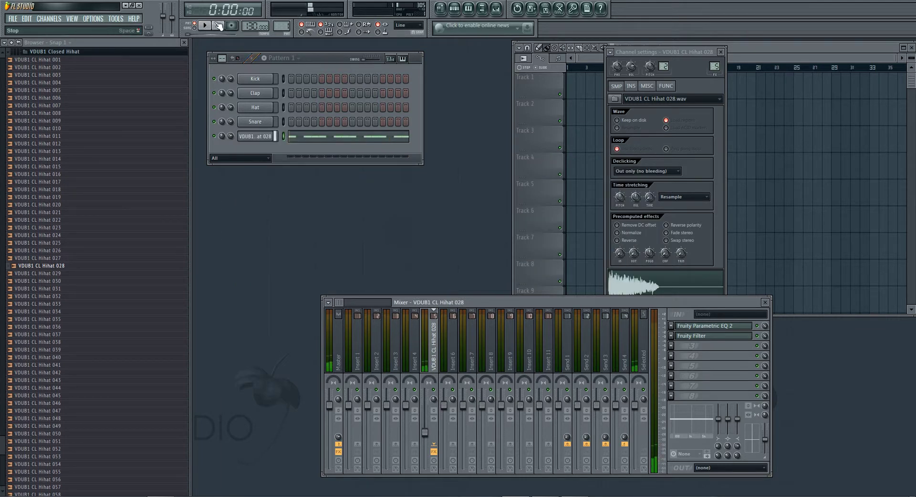
drag(514, 304, 418, 290)
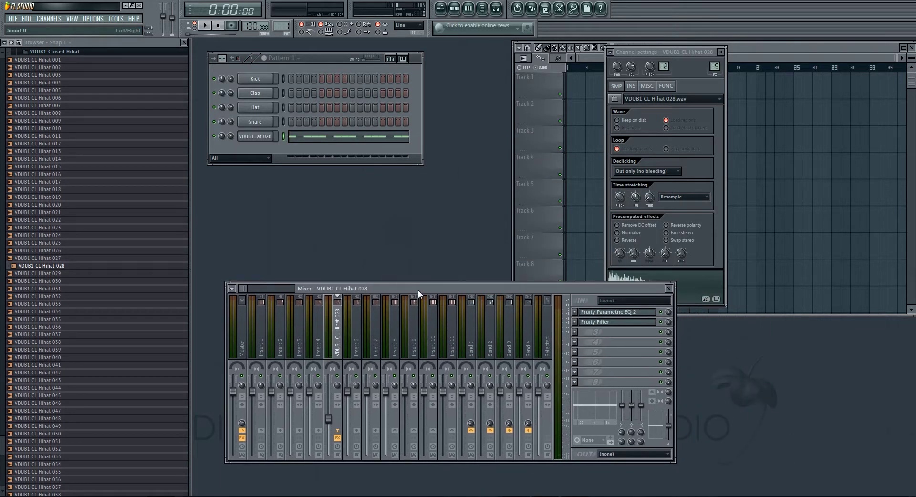
Step: Audition various closed hi-hat samples in the VDUB1 Closed Hihat folder, looking for a second hat sound
click(76, 212)
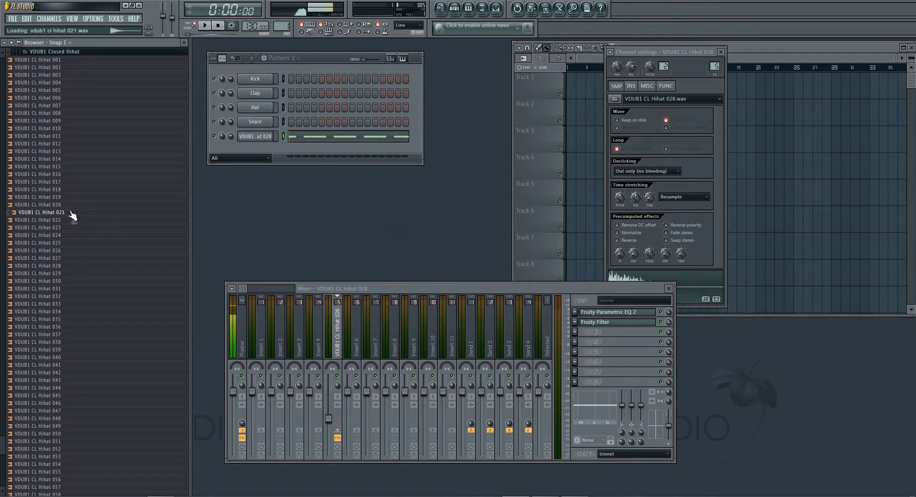
click(76, 175)
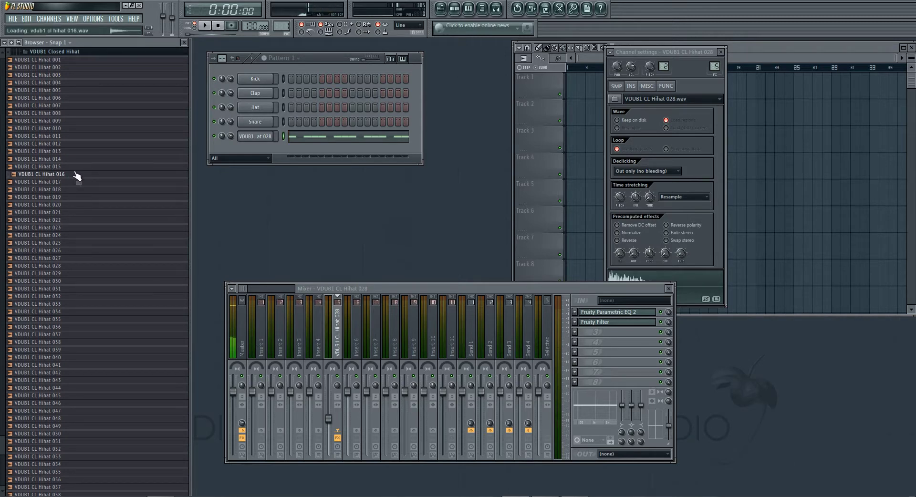
click(75, 159)
click(76, 182)
click(80, 243)
click(83, 311)
click(85, 373)
scroll(87, 383, down, 4)
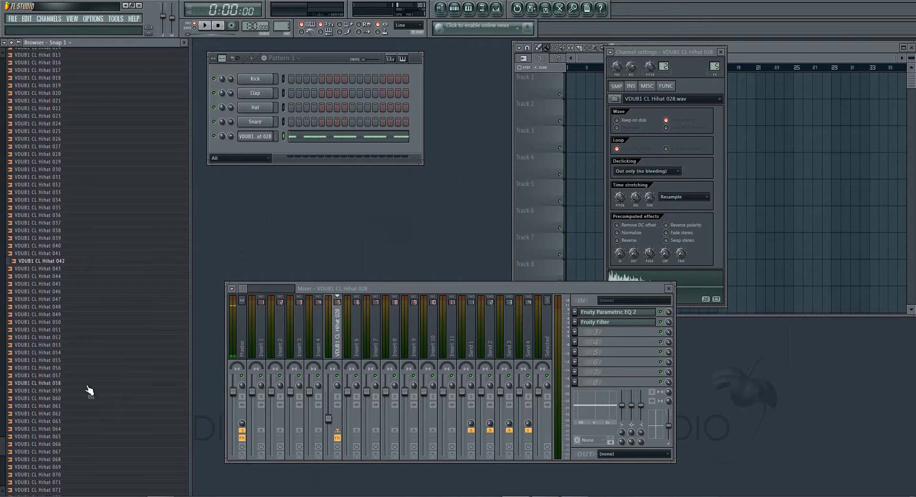
scroll(88, 384, down, 6)
click(86, 373)
click(85, 365)
click(82, 349)
click(83, 342)
click(82, 334)
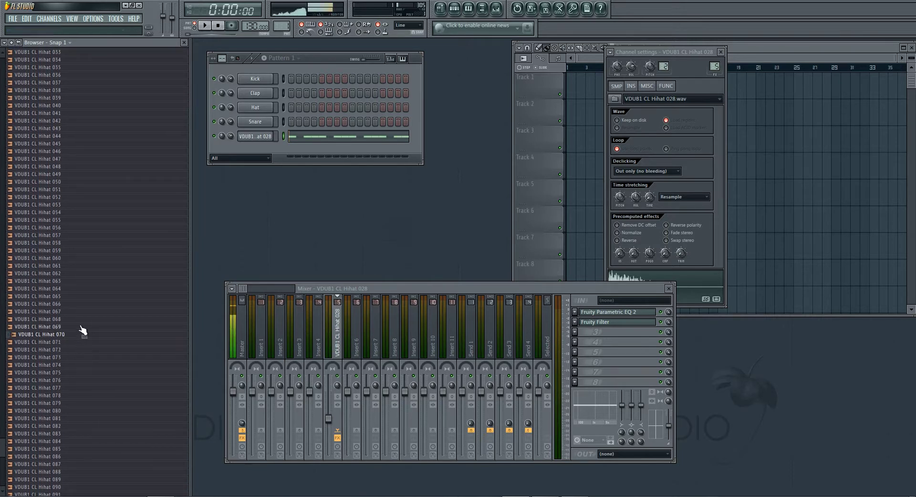
click(82, 319)
click(81, 311)
click(80, 296)
click(78, 281)
click(76, 266)
click(76, 250)
click(75, 243)
click(75, 236)
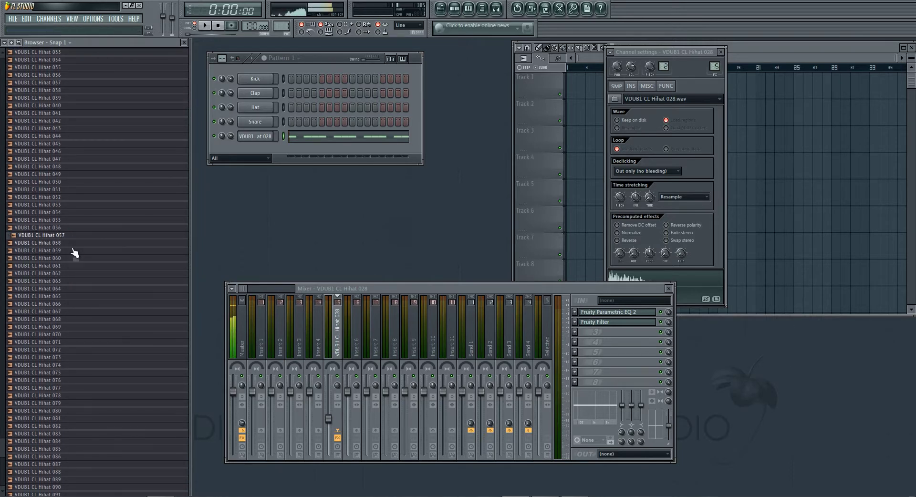
click(77, 273)
click(81, 311)
click(86, 396)
click(89, 426)
click(90, 449)
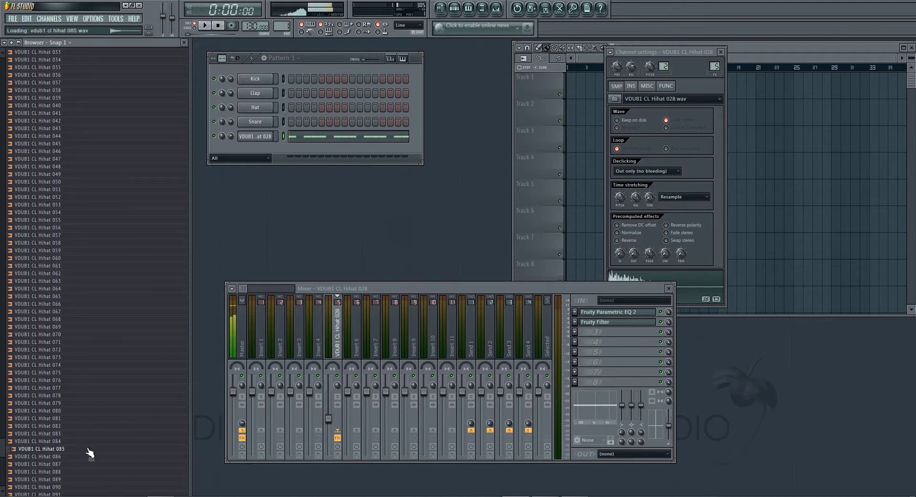
scroll(89, 452, down, 3)
click(87, 449)
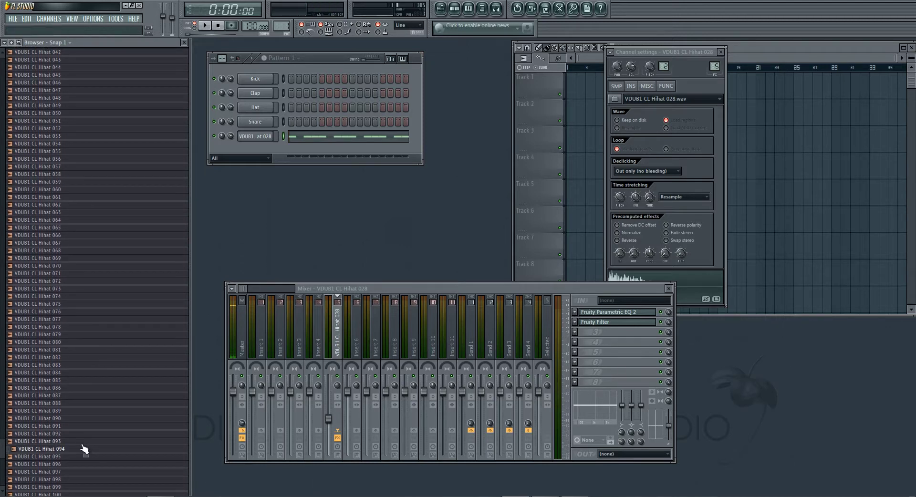
click(75, 442)
click(75, 427)
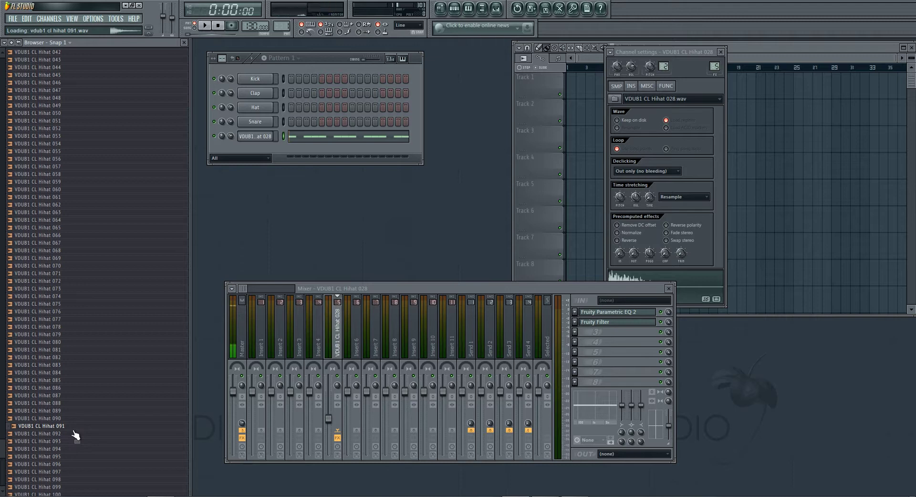
click(73, 433)
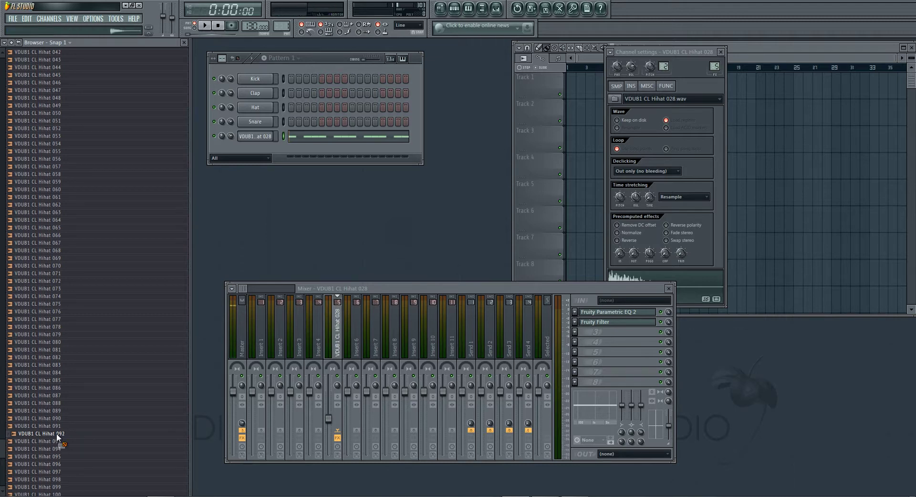
Step: Add VDUB1 CL Hihat 092 as a new channel, fill every 2 steps of its row, and play the pattern
drag(57, 434, 249, 146)
right_click(272, 148)
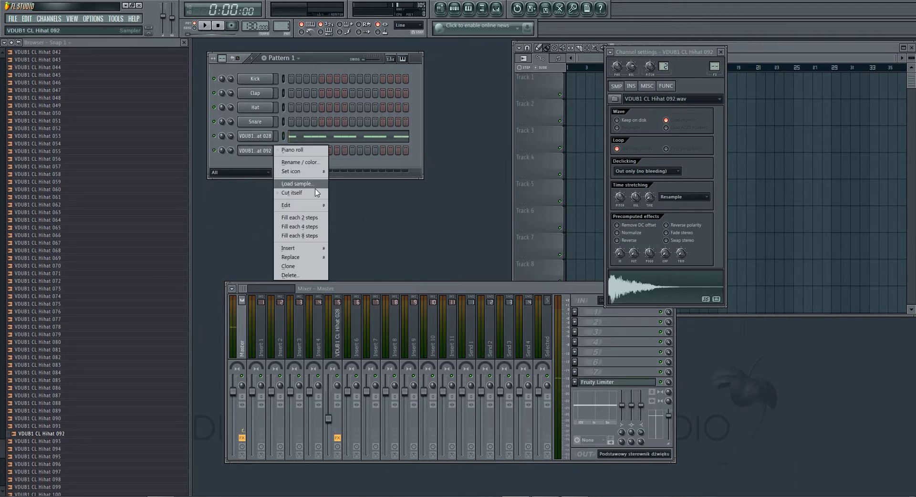
click(305, 222)
key(space)
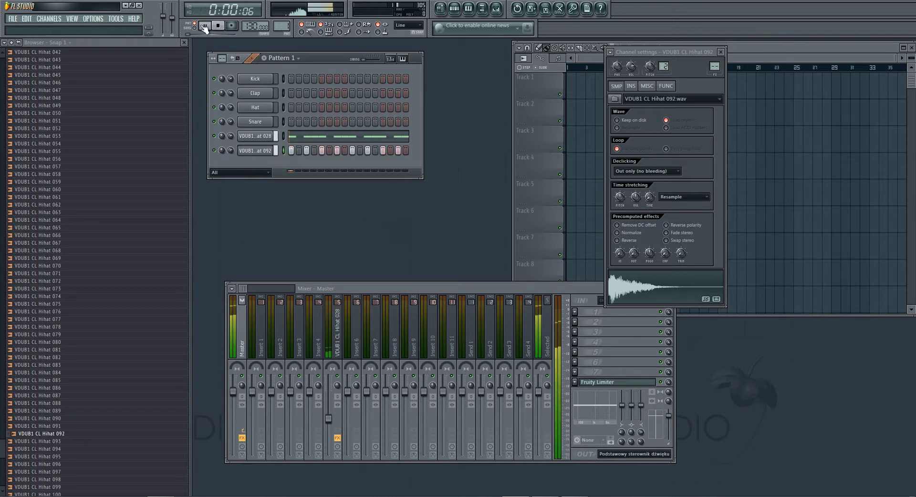
Step: Link the Hihat 092 channel to mixer track Insert 6 and lower that track's volume to about -15 dB
click(256, 151)
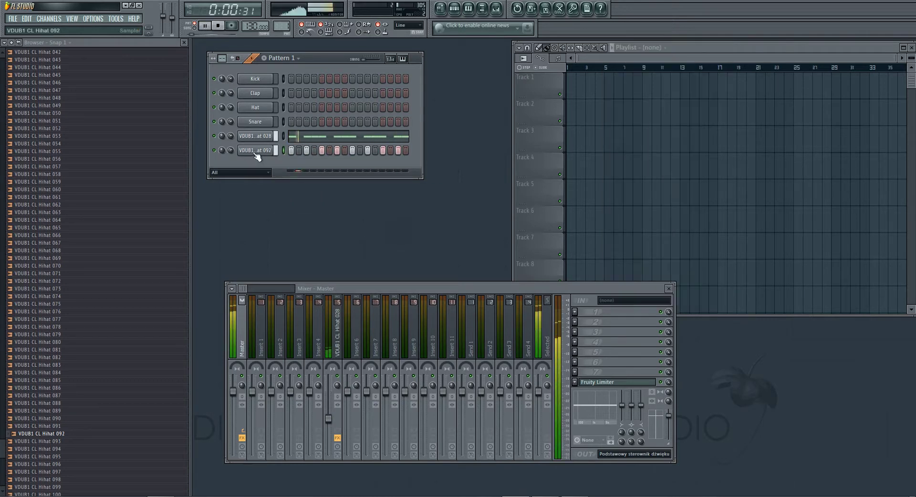
click(257, 152)
right_click(356, 329)
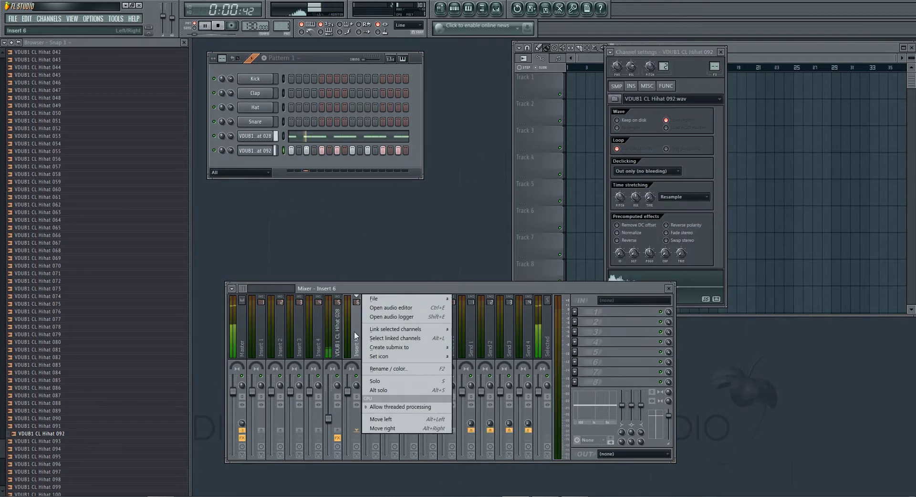
mouse_move(396, 330)
click(475, 329)
drag(347, 392, 347, 421)
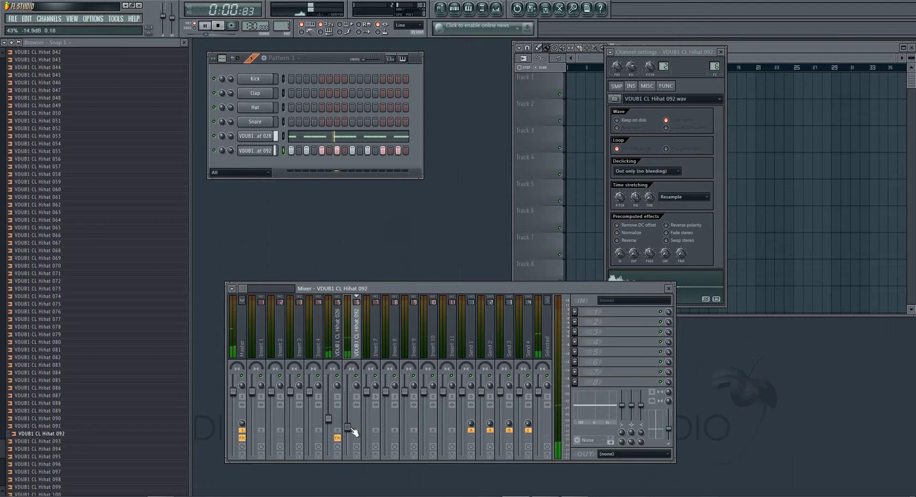
Step: Replace the Hihat 092 channel's sample with VDUB1 CL Hihat 101 and fill every 4 steps of its row
scroll(112, 362, down, 5)
click(95, 403)
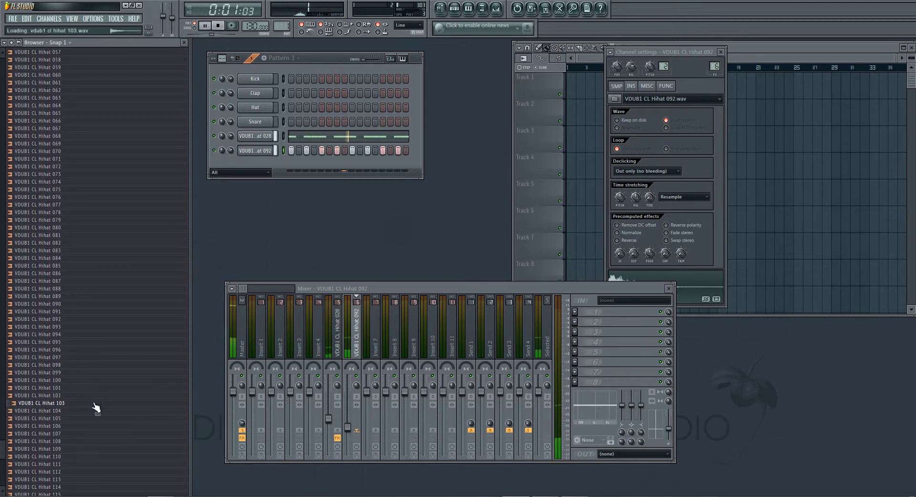
drag(66, 388, 254, 151)
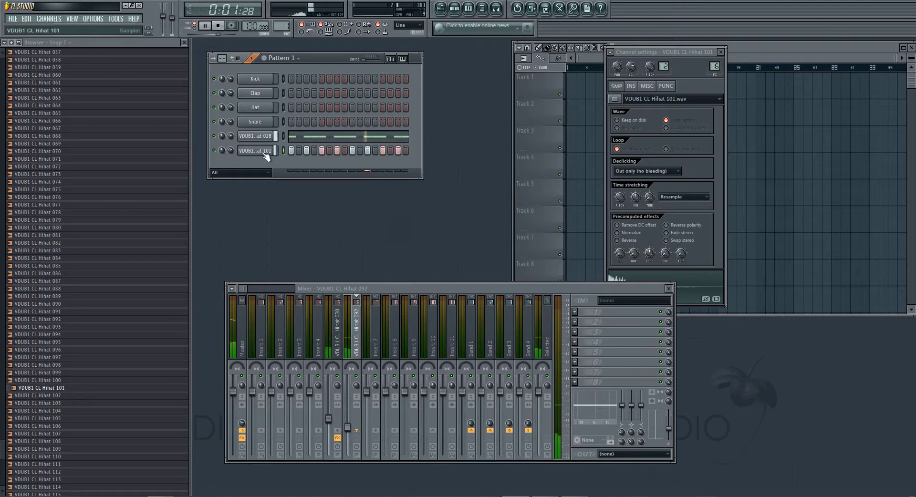
right_click(264, 153)
click(291, 224)
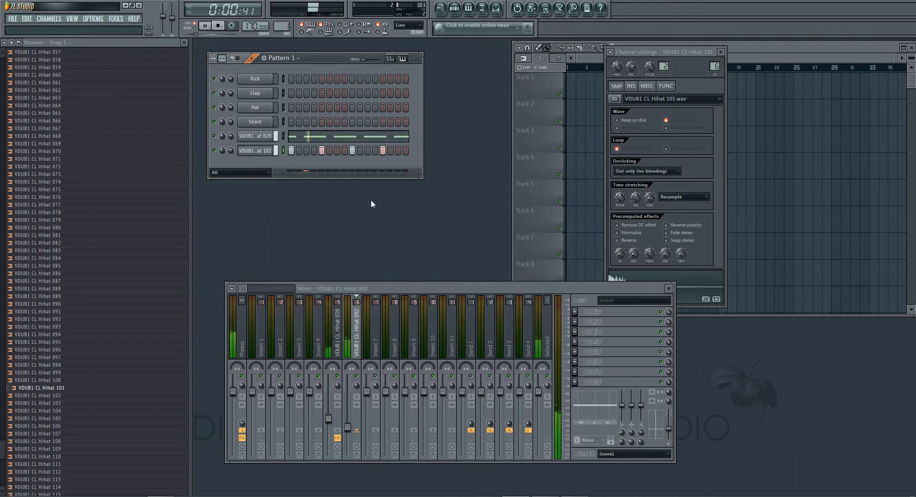
Step: Load Fruity Parametric EQ 2 on the Hihat 092 mixer track and cut its low frequencies using band 1
click(575, 312)
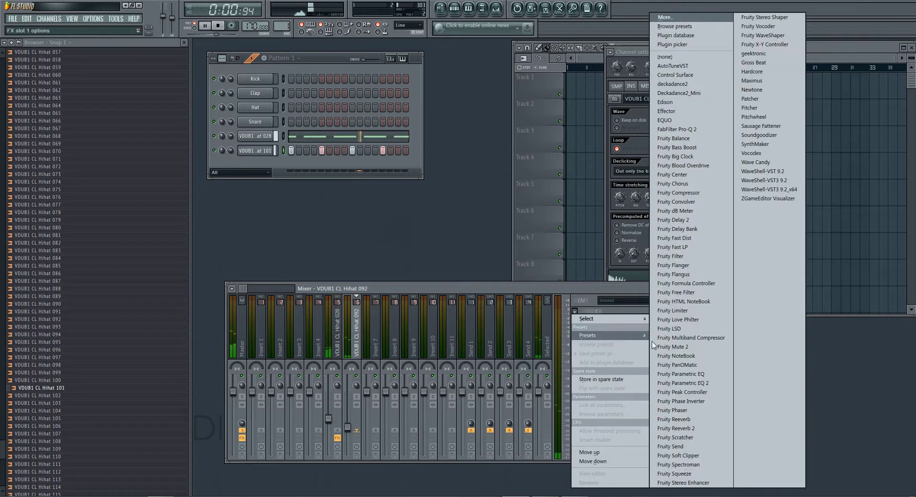
click(683, 383)
drag(382, 270, 441, 310)
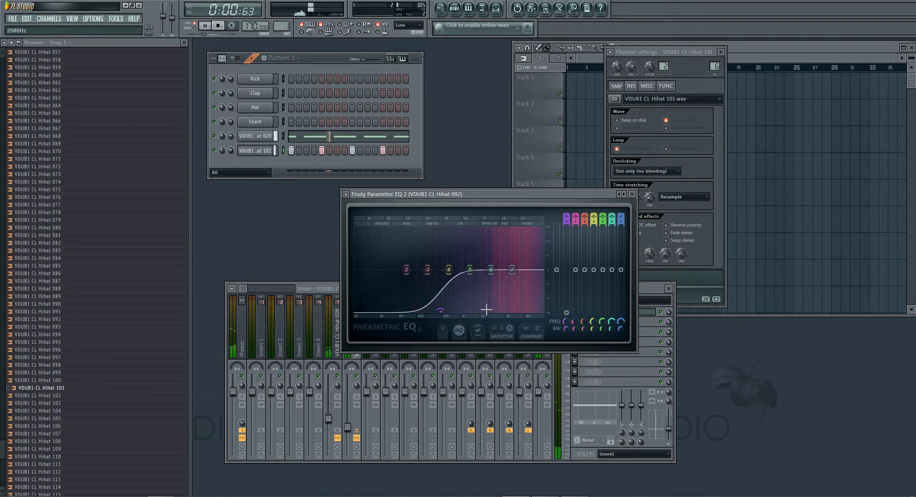
click(632, 195)
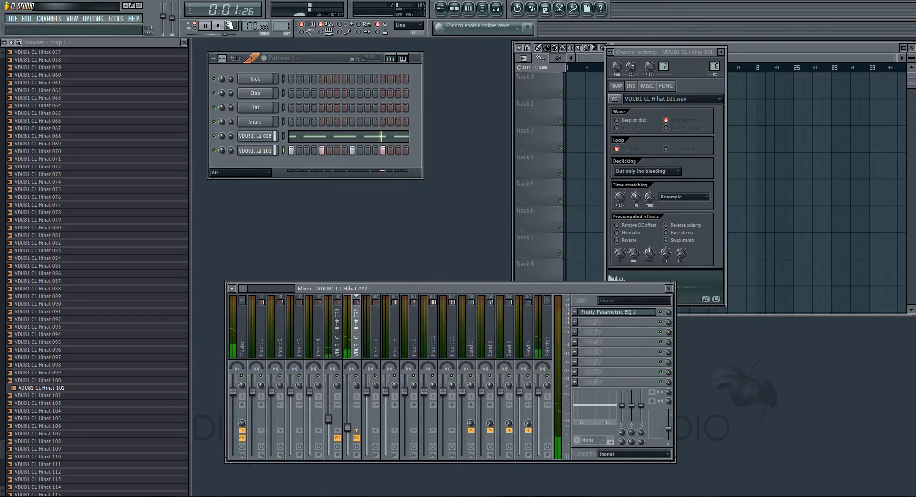
Step: Stop playback and audition VDUB1 CL Hihat 115 from the sample folder
key(space)
click(111, 404)
scroll(112, 409, down, 4)
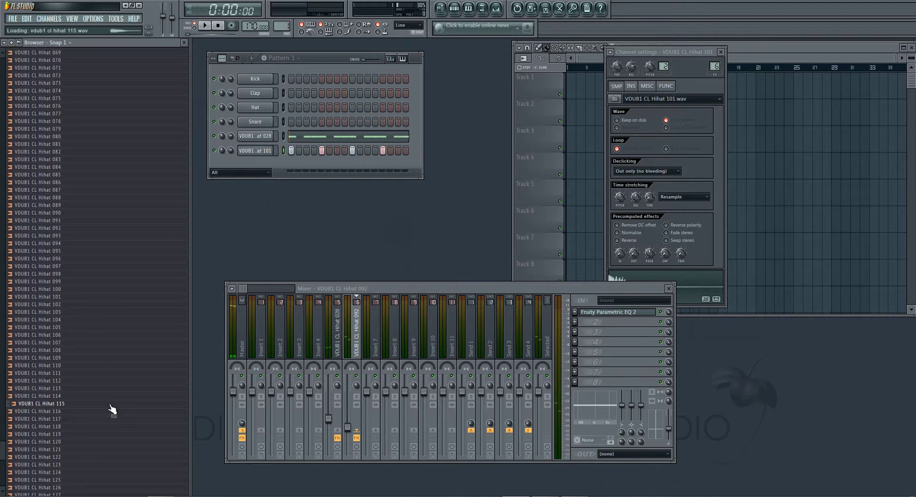
Step: Clear the Hihat 101 steps from Pattern 1 and fill every 4 steps of its row in Pattern 2 instead
drag(291, 151, 384, 151)
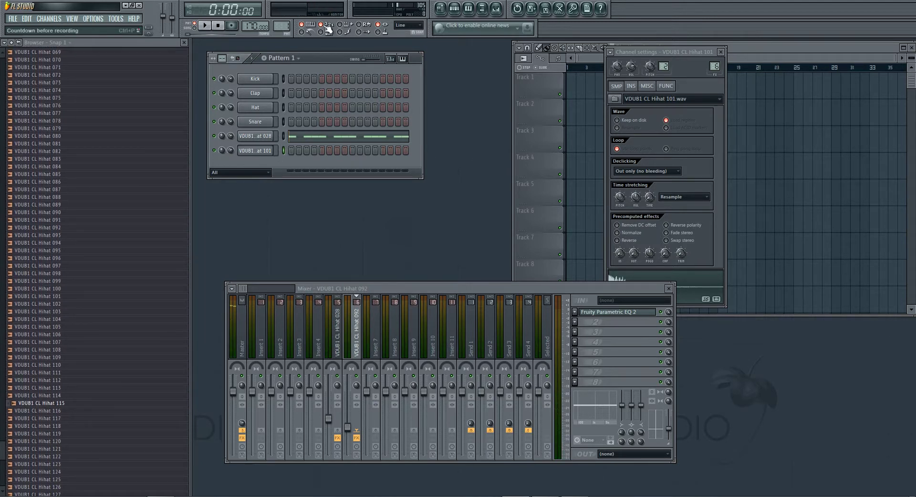
scroll(281, 26, up, 1)
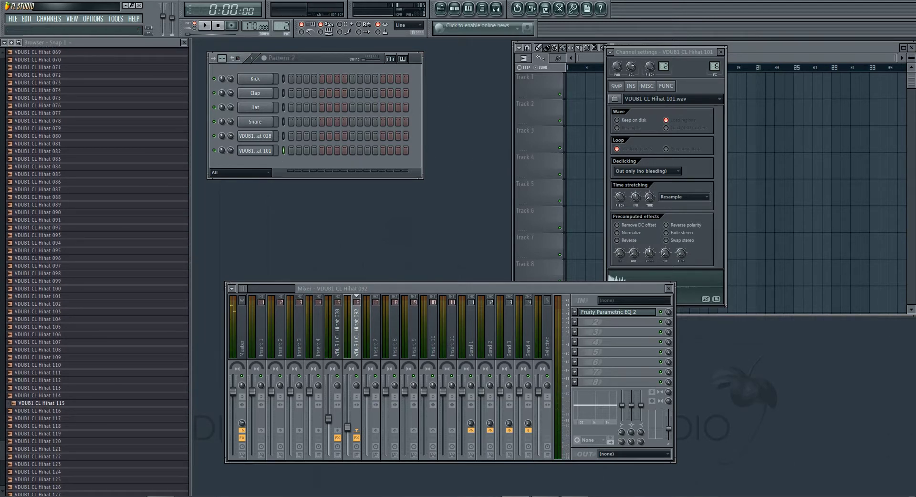
right_click(271, 153)
click(300, 227)
scroll(282, 26, down, 1)
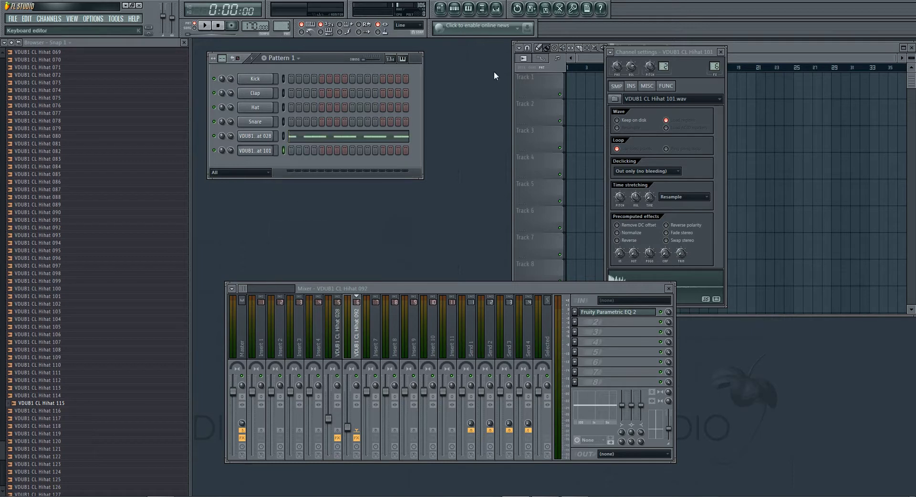
Step: Paint Pattern 1 clips across bars 1 to 8 of Track 1 in the playlist
click(571, 88)
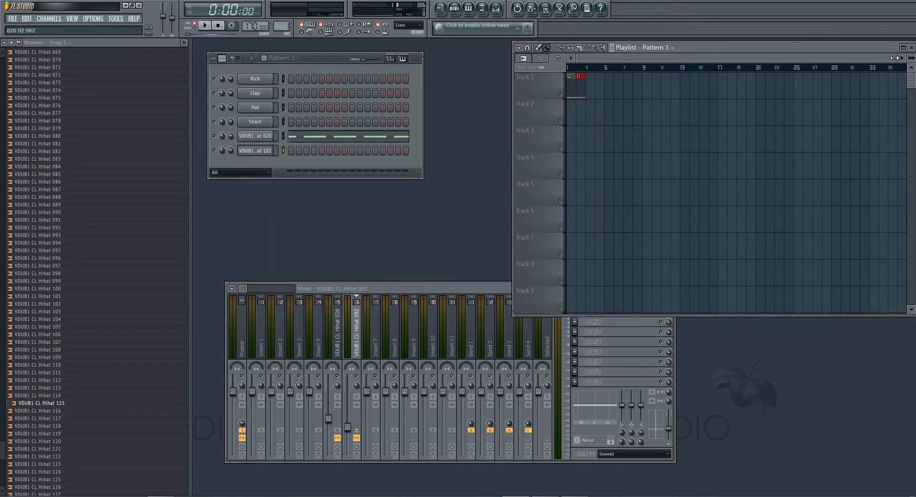
drag(895, 58, 717, 76)
drag(659, 85, 899, 76)
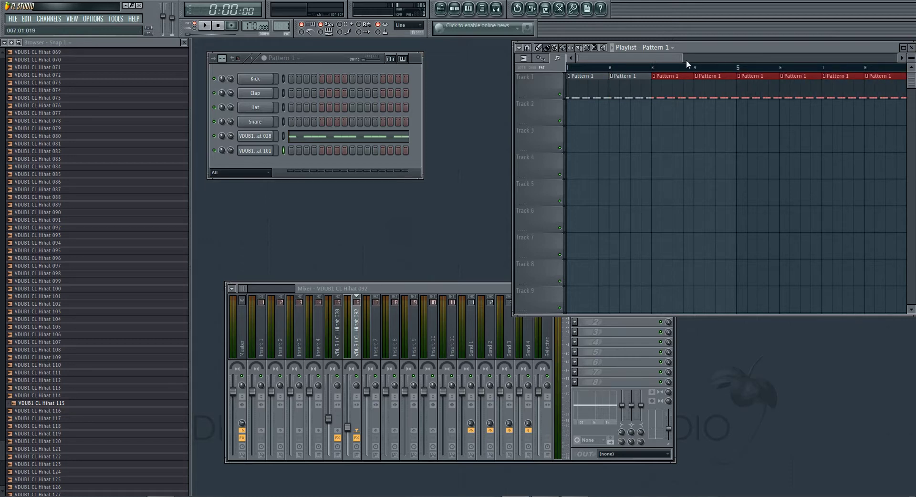
Step: Paint Pattern 2 clips across bars 1 to 8 of Track 2 and play the arrangement in song mode
drag(686, 60, 574, 60)
drag(683, 57, 759, 57)
drag(282, 27, 282, 21)
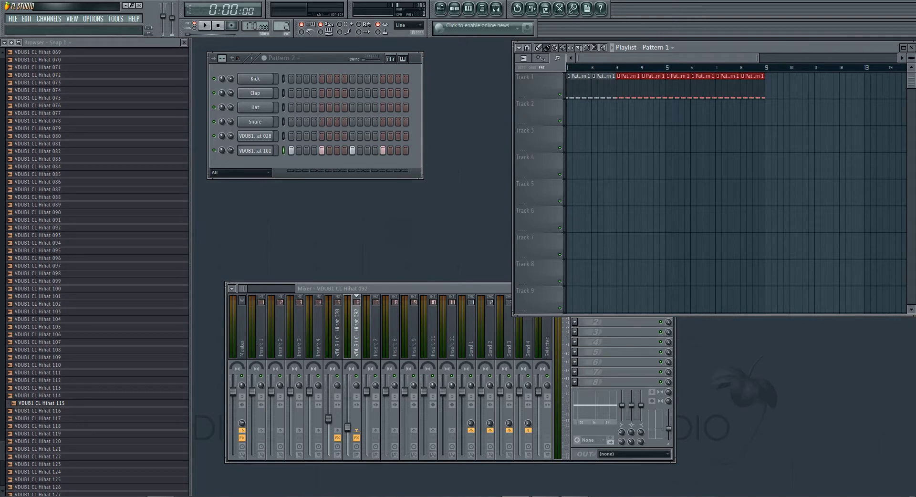
drag(573, 116, 740, 120)
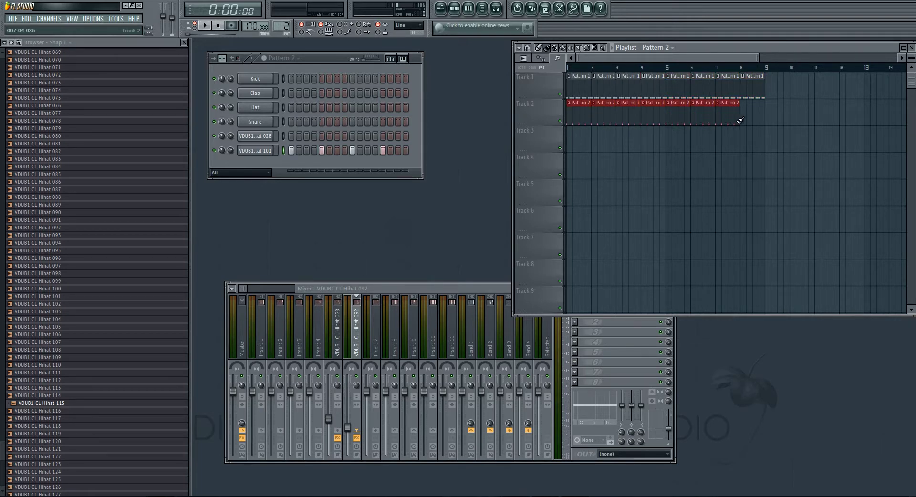
click(195, 27)
key(space)
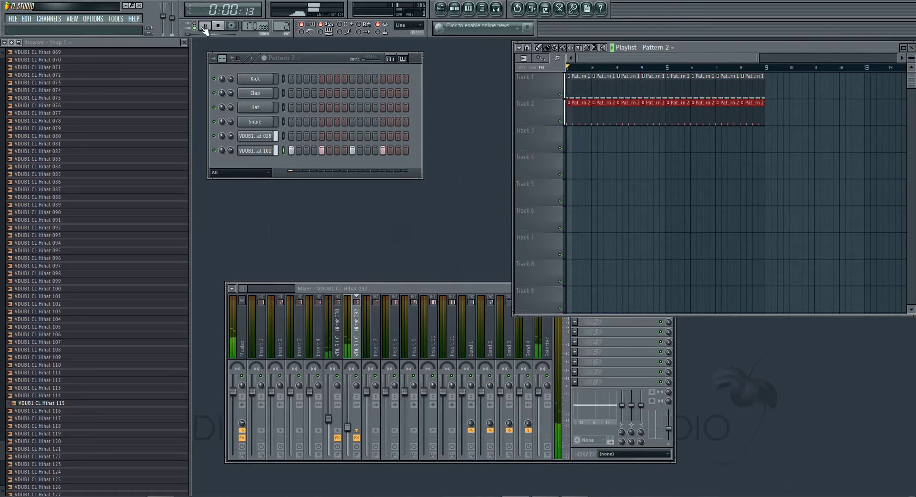
Step: Audition further closed hi-hat samples, including VDUB1 CL Hihat 118 and 128, over the playing song
click(118, 426)
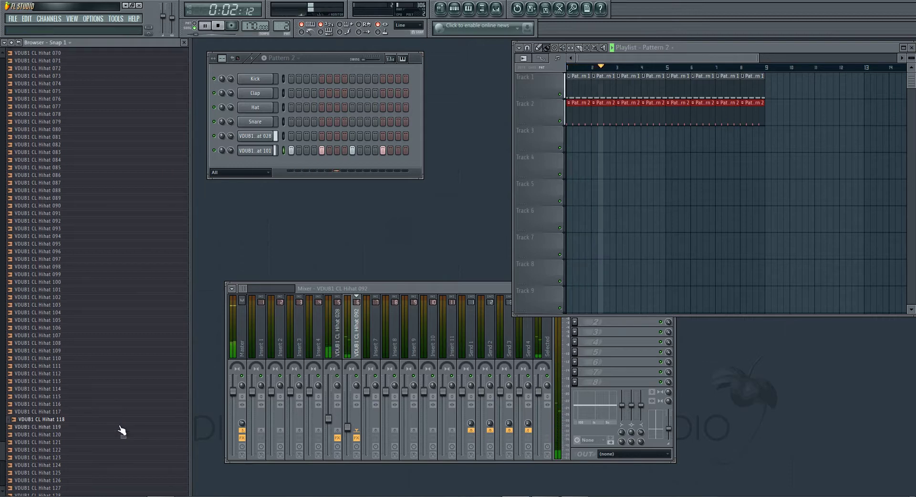
scroll(120, 425, down, 4)
click(102, 411)
Step: Switch to Pattern 3, add VDUB1 CL Hihat 129 as a new channel, and stop playback
scroll(282, 25, up, 1)
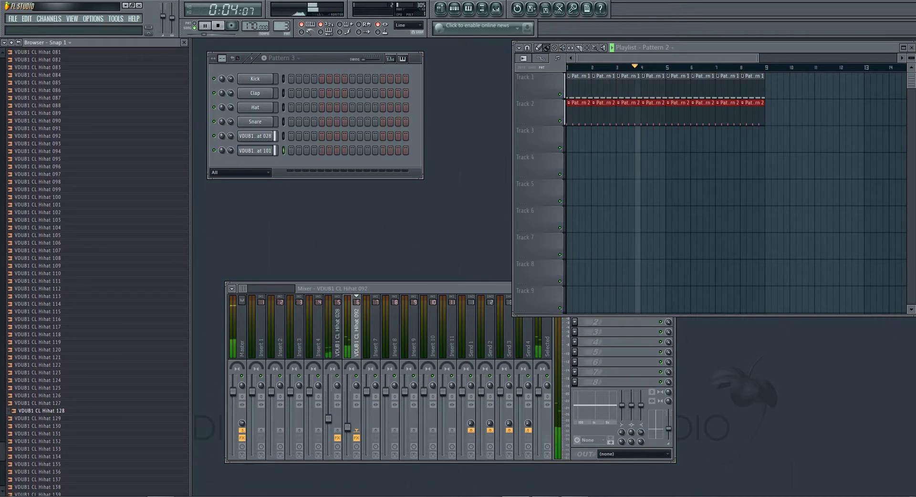
click(114, 420)
drag(113, 425, 257, 168)
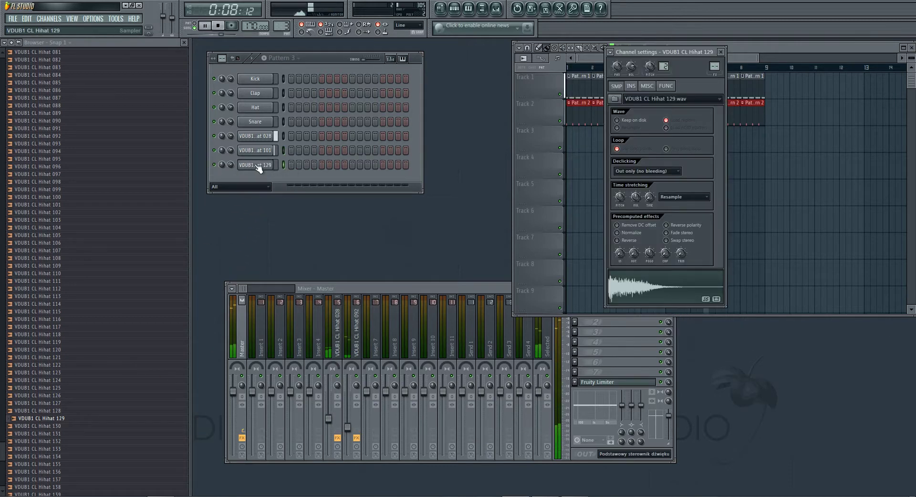
key(space)
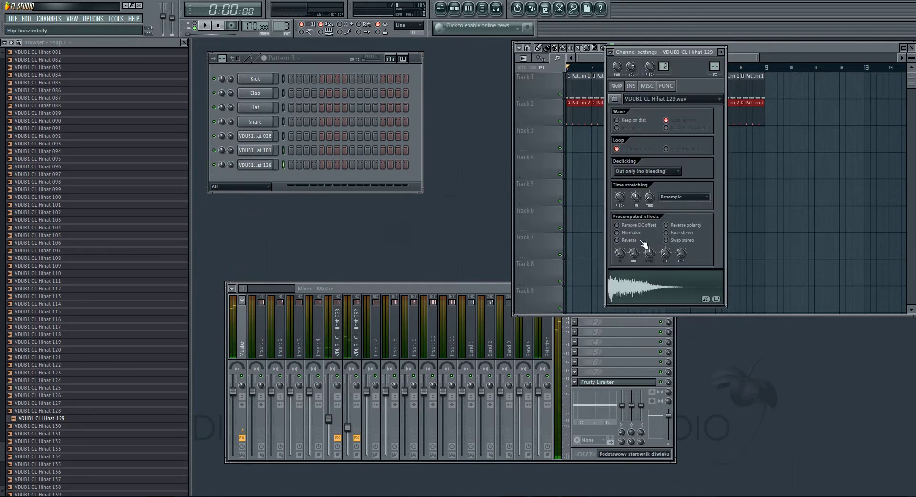
Step: Link the Hihat 129 channel to mixer track Insert 7 and lower that track's volume to about 43%
right_click(376, 337)
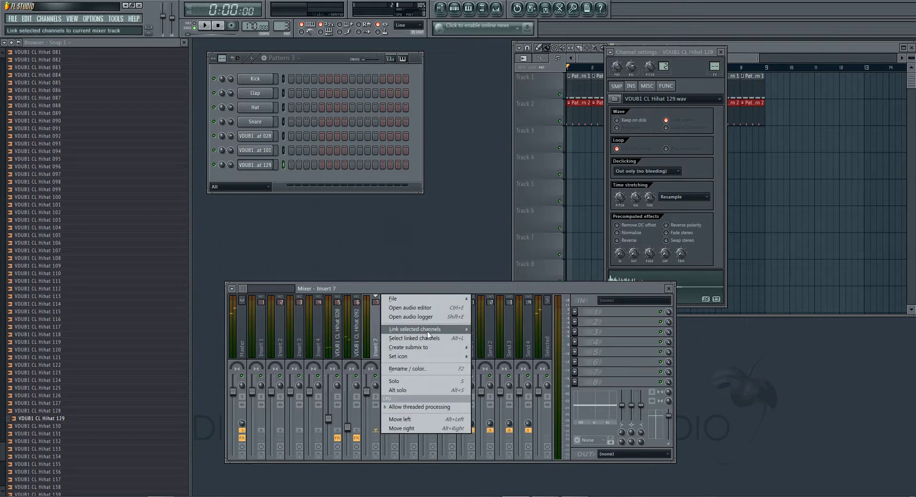
click(480, 327)
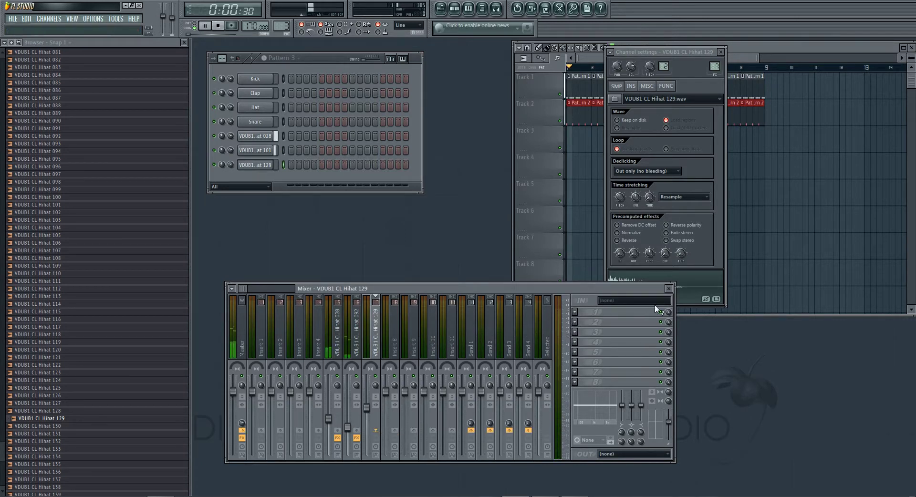
key(space)
click(687, 292)
click(687, 292)
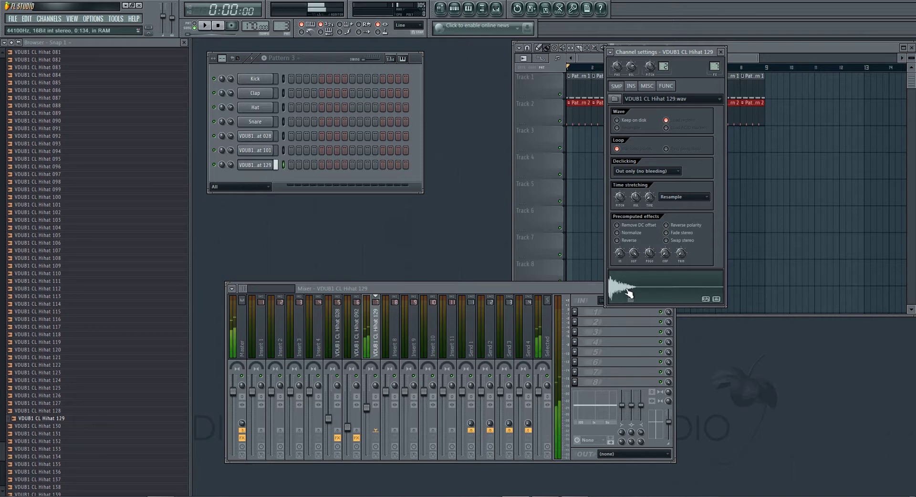
drag(366, 408, 366, 426)
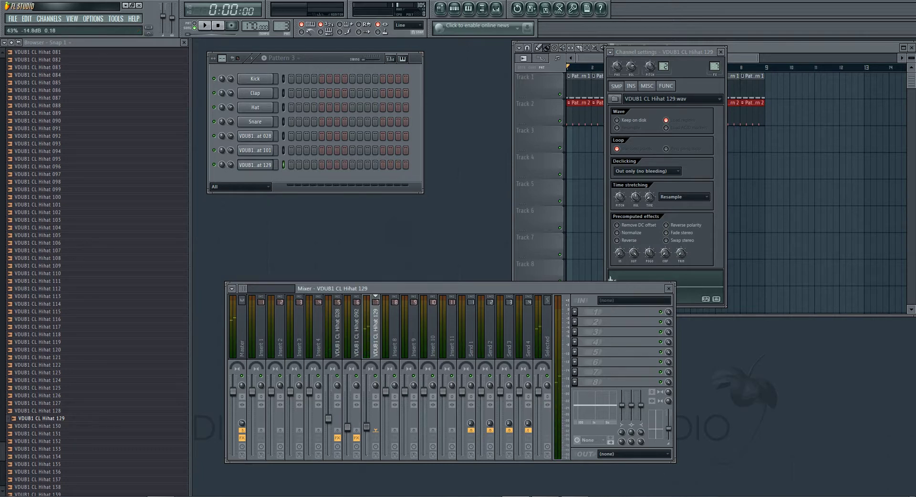
Step: Try the Reverse effect on the Hihat 129 sample and listen to it
click(690, 293)
click(617, 240)
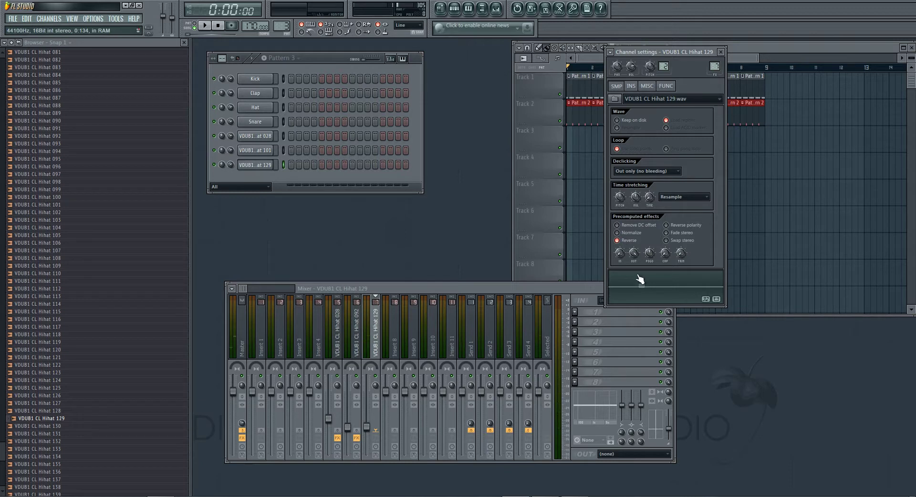
click(652, 288)
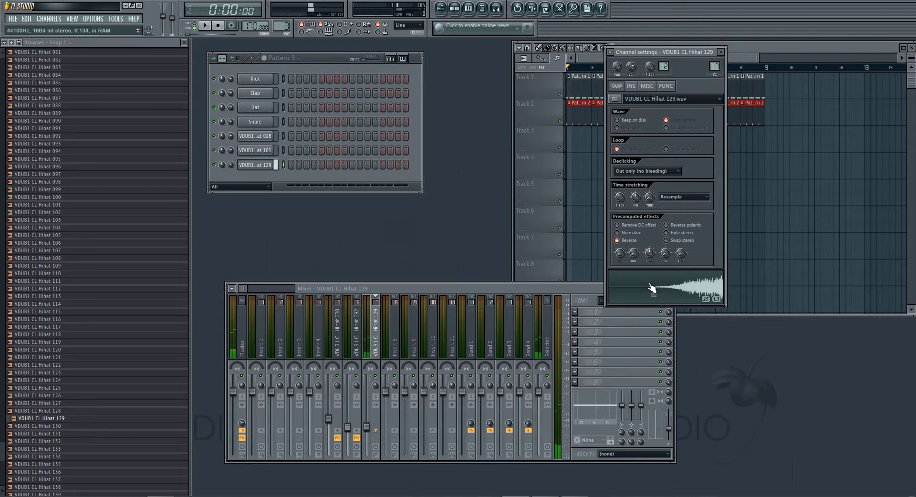
click(628, 241)
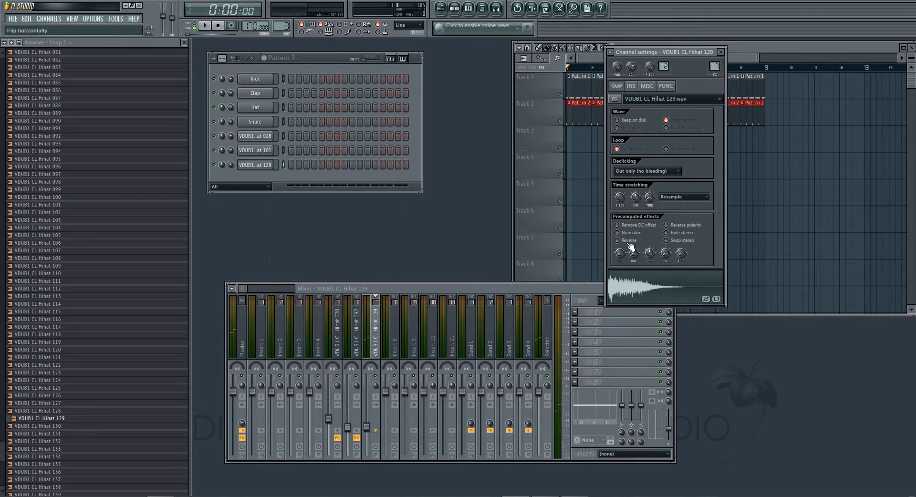
Step: Increase the Hihat 129 sample's fade-out and place it on steps 2, 6, 10 and 14 of Pattern 3
drag(633, 253, 633, 237)
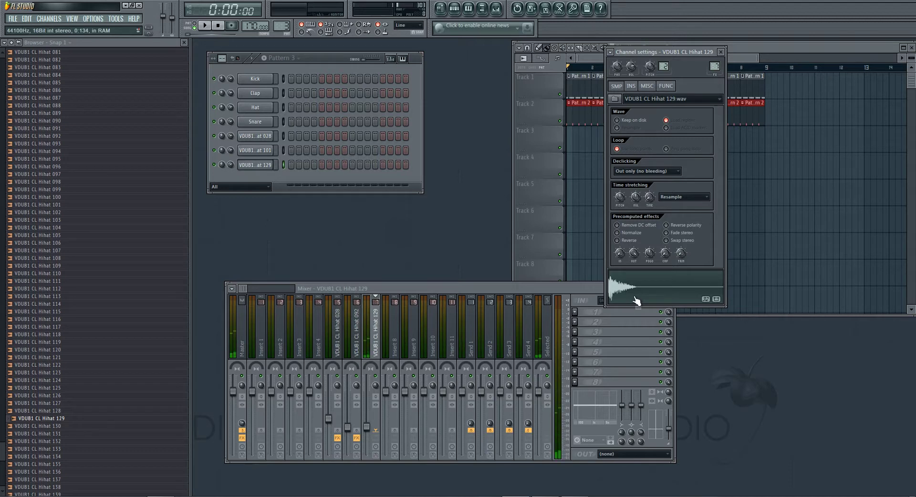
click(298, 165)
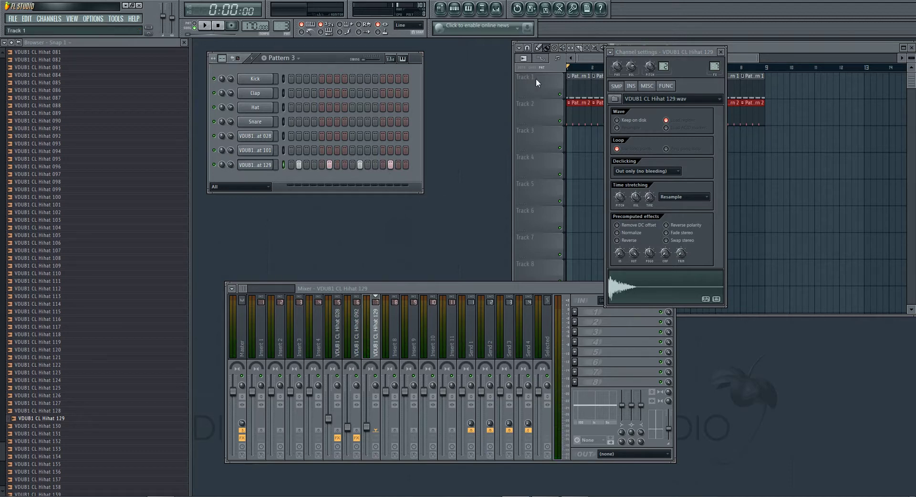
Step: Paint Pattern 3 clips across bars 1 to 8 of Track 3 and play the song
drag(570, 136, 748, 140)
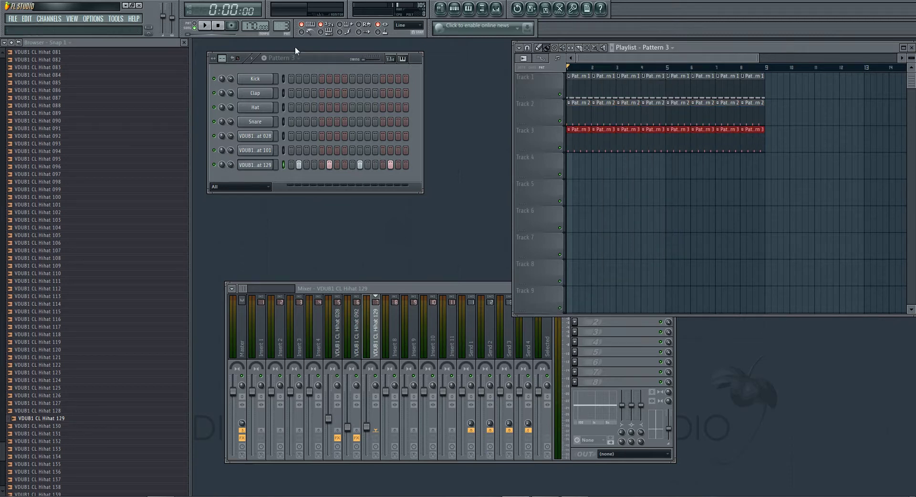
key(space)
Step: Open the Hihat 129 channel's settings and lower its mixer track volume to about -19.8 dB during playback
drag(366, 426, 367, 433)
click(273, 167)
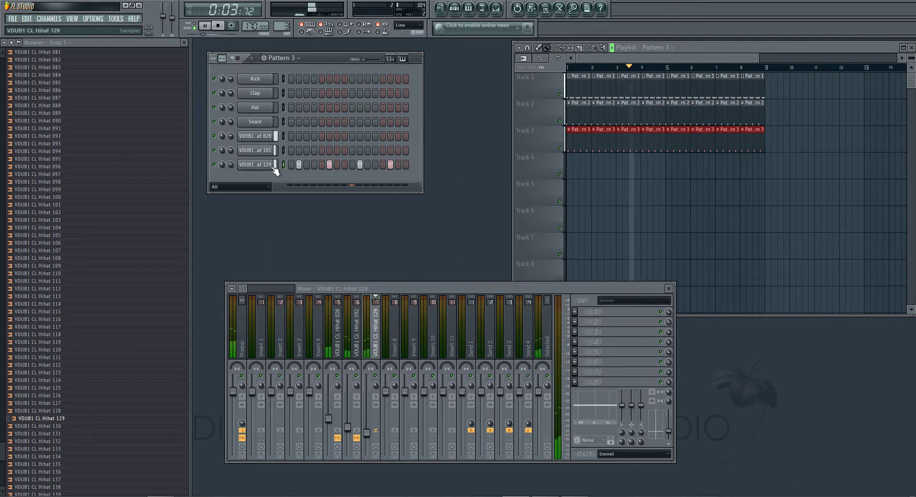
click(273, 167)
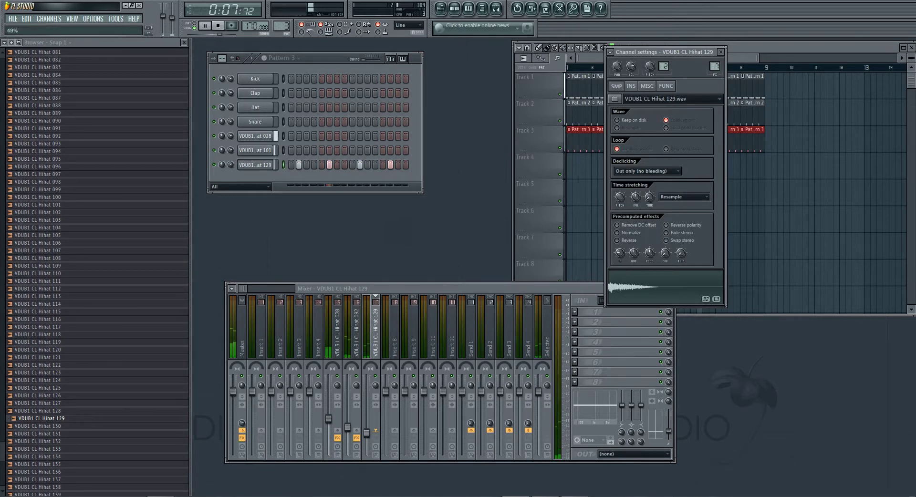
mouse_move(366, 433)
mouse_down()
mouse_move(367, 410)
mouse_move(367, 436)
mouse_up()
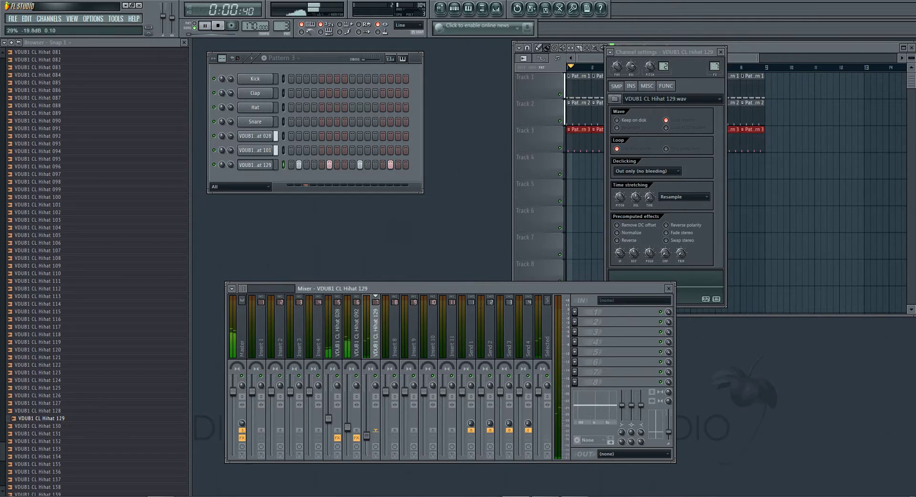
Step: Audition closed hi-hat samples up to VDUB1 CL Hihat 139 while the song plays
click(102, 434)
click(92, 450)
scroll(92, 450, down, 1)
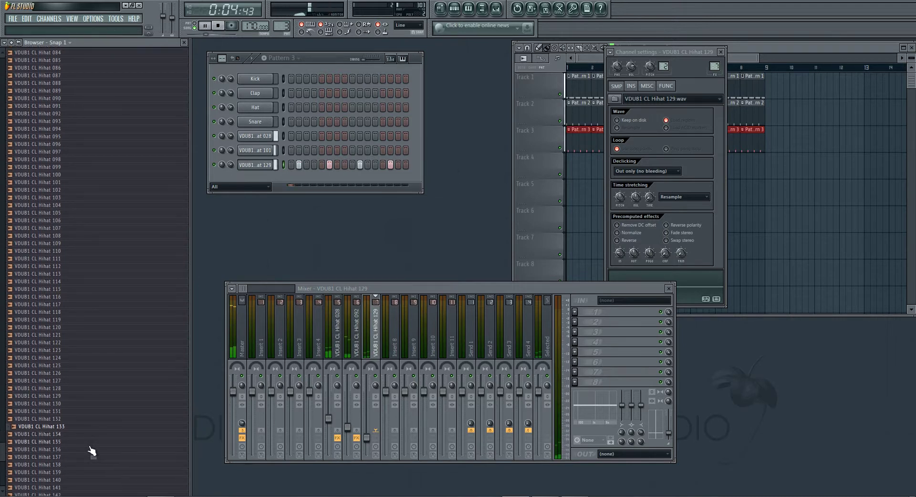
click(92, 450)
click(77, 457)
click(72, 464)
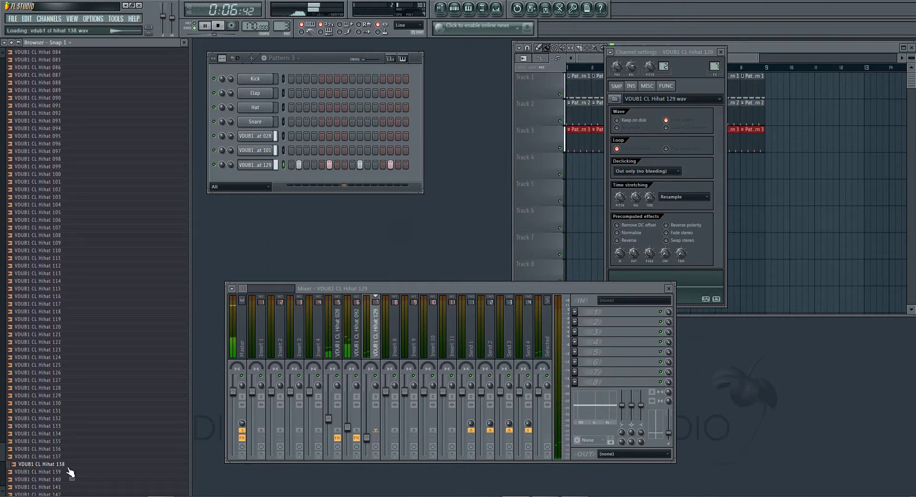
click(69, 472)
Step: Add VDUB1 CL Hihat 139 as a new channel and place it on steps 4 and 8 of Pattern 3
drag(114, 451, 291, 178)
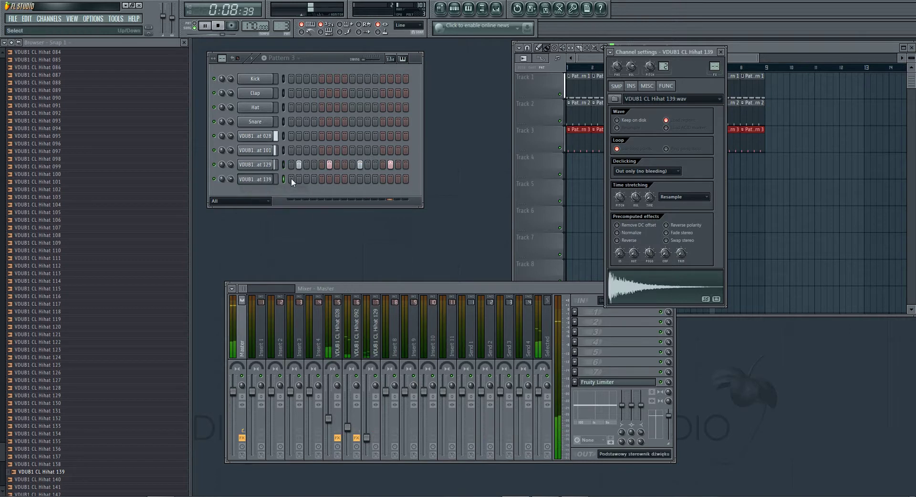
click(314, 179)
click(344, 179)
Step: Link the Hihat 139 channel to mixer track Insert 8, lower that track's volume, and trigger the sample
right_click(390, 339)
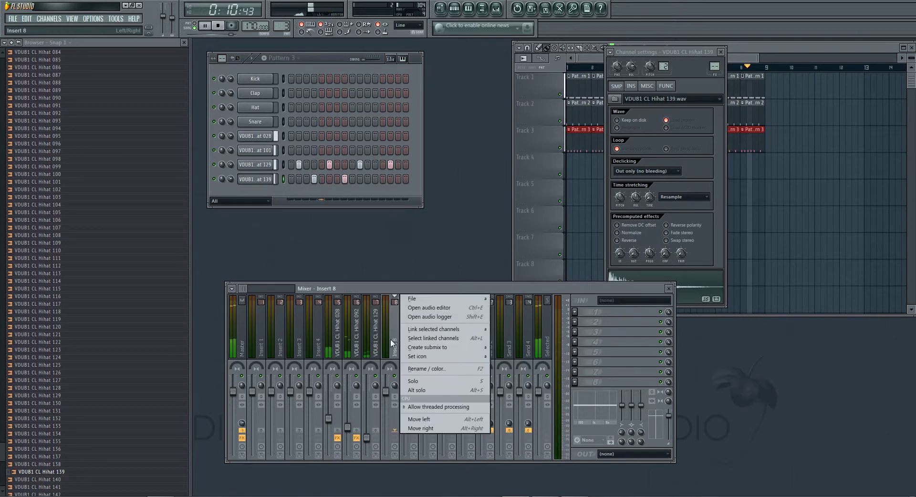
mouse_move(483, 330)
click(515, 330)
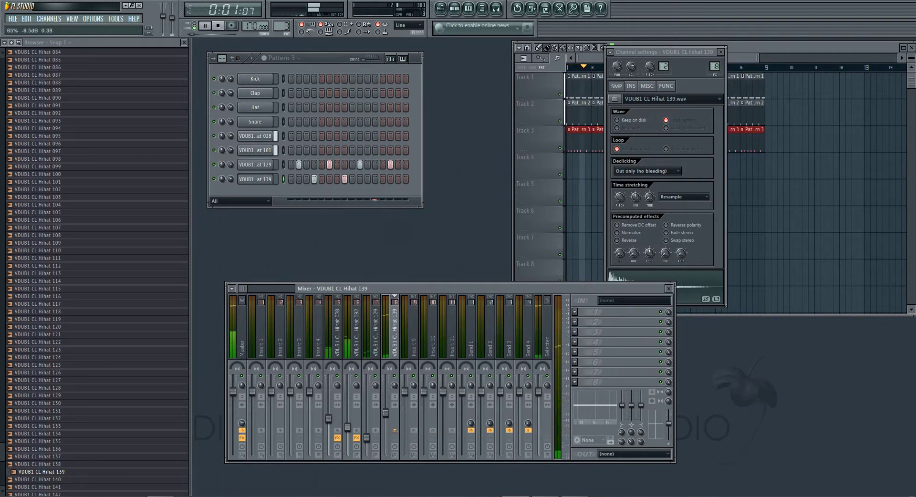
click(251, 180)
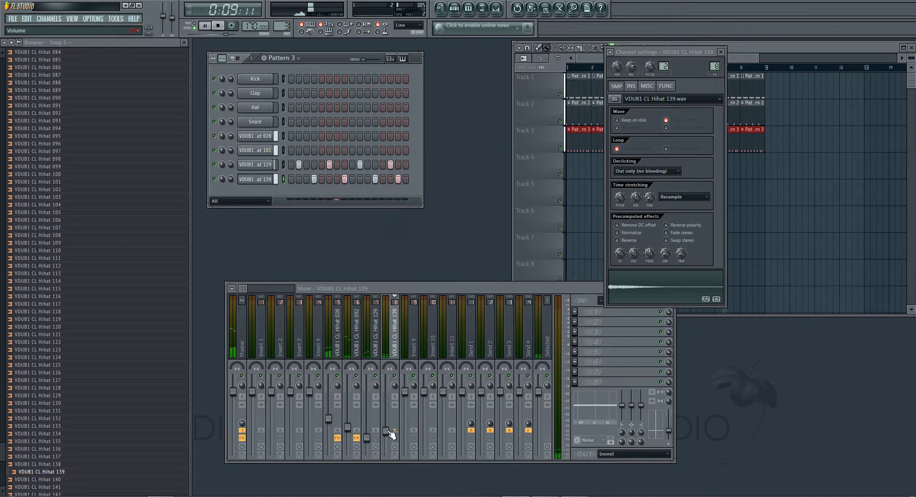
Step: Raise the Hihat 139 mixer track's volume slightly and add hits for that channel on steps 5, 9, 13 and 16 of Pattern 3
drag(390, 431, 390, 423)
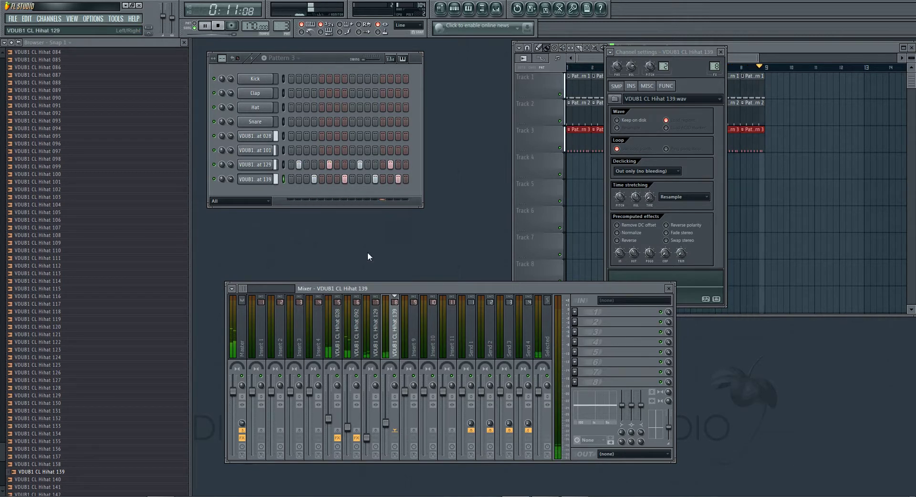
click(321, 179)
click(352, 179)
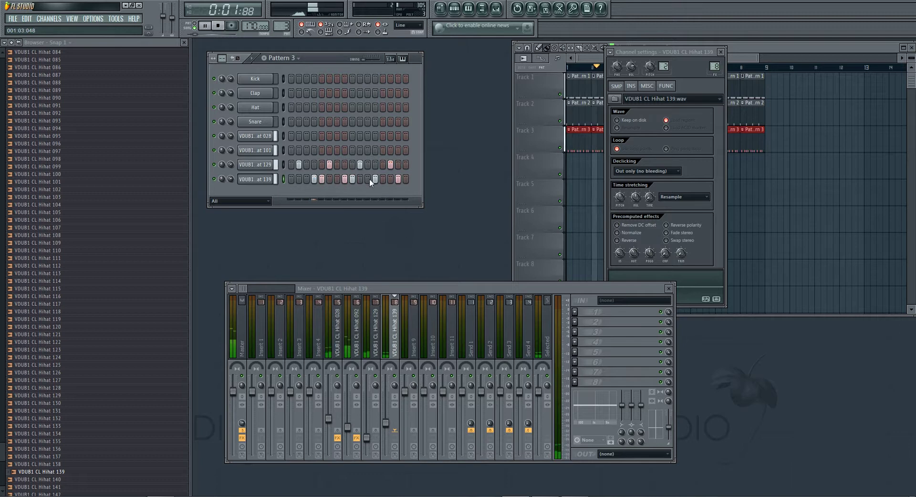
Step: Open the Hihat 139 channel in the piano roll, shift its notes one step earlier and make each note one step long
right_click(260, 179)
click(289, 183)
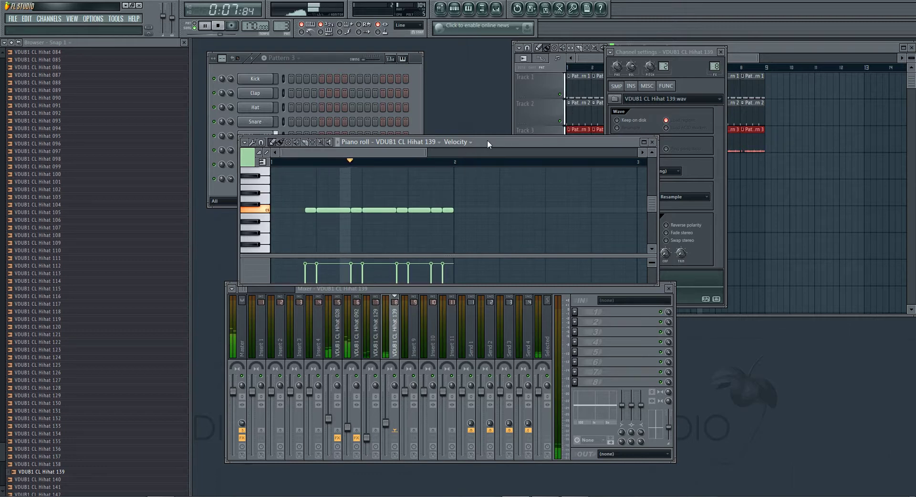
drag(488, 139, 484, 194)
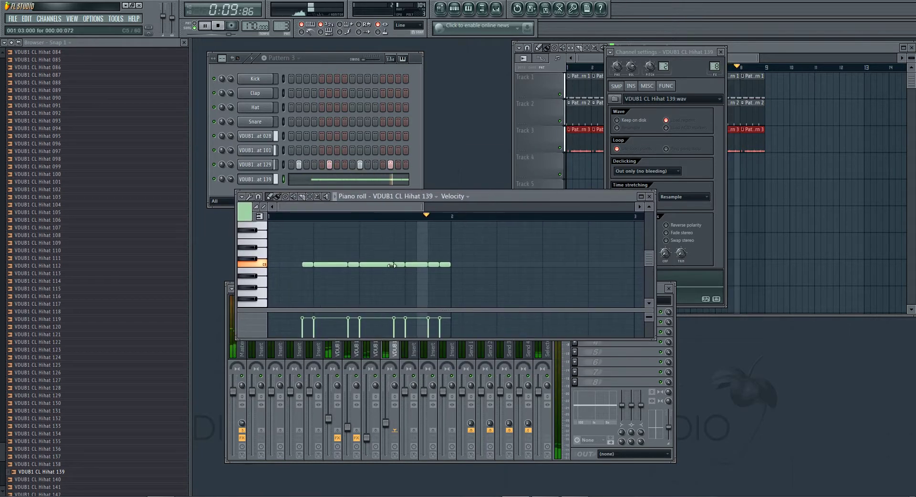
drag(453, 306, 305, 238)
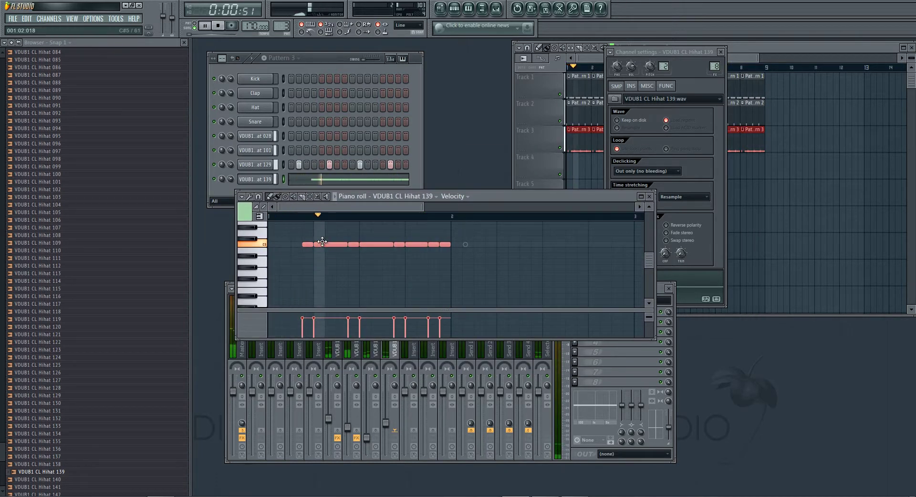
click(326, 240)
right_click(328, 240)
drag(493, 239, 316, 245)
right_click(364, 267)
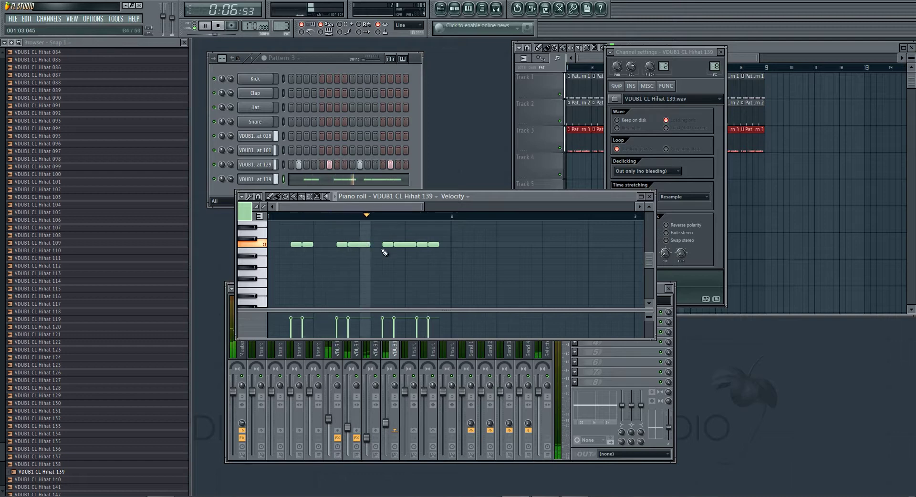
mouse_move(378, 244)
mouse_down()
mouse_move(360, 245)
mouse_move(404, 244)
mouse_up()
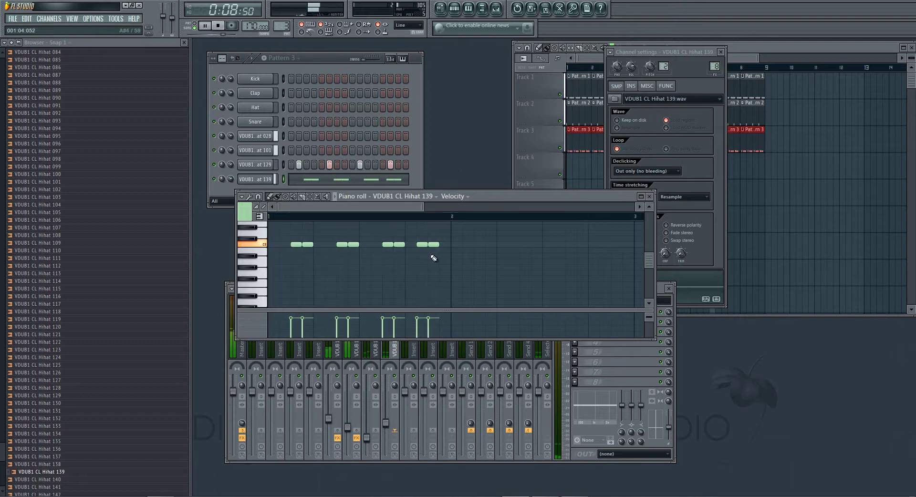
Step: Replace the last pair of Hihat 139 notes with two one-step notes on the bar's final two steps
right_click(433, 245)
right_click(424, 245)
click(430, 244)
click(440, 244)
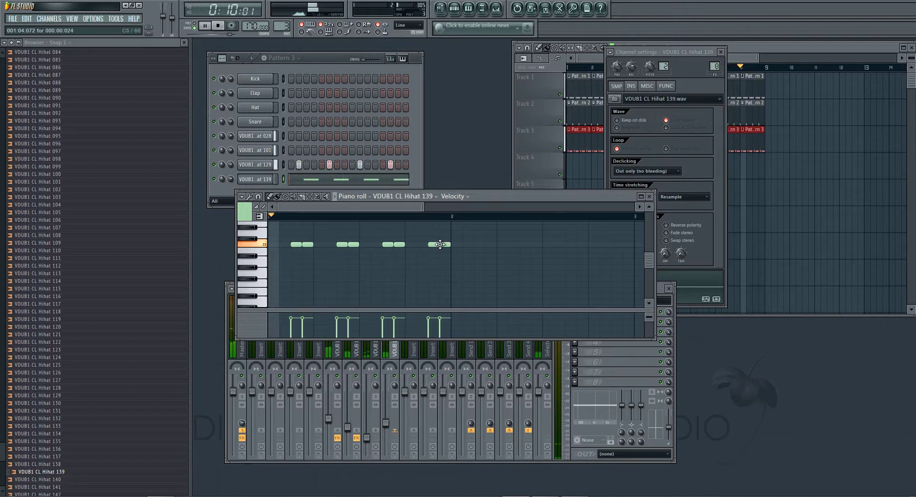
Step: Maximize the piano roll and lower the velocity of the first note in each Hihat 139 pair
double_click(499, 197)
click(264, 436)
click(348, 439)
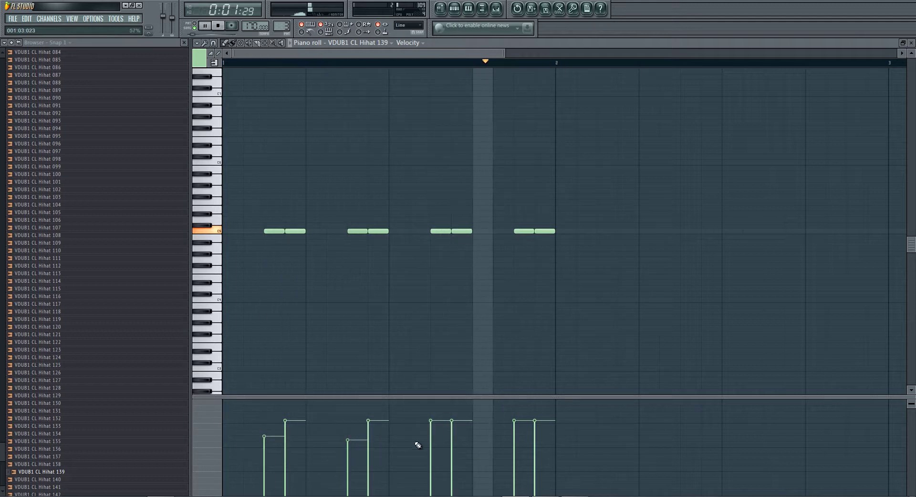
click(431, 440)
click(514, 440)
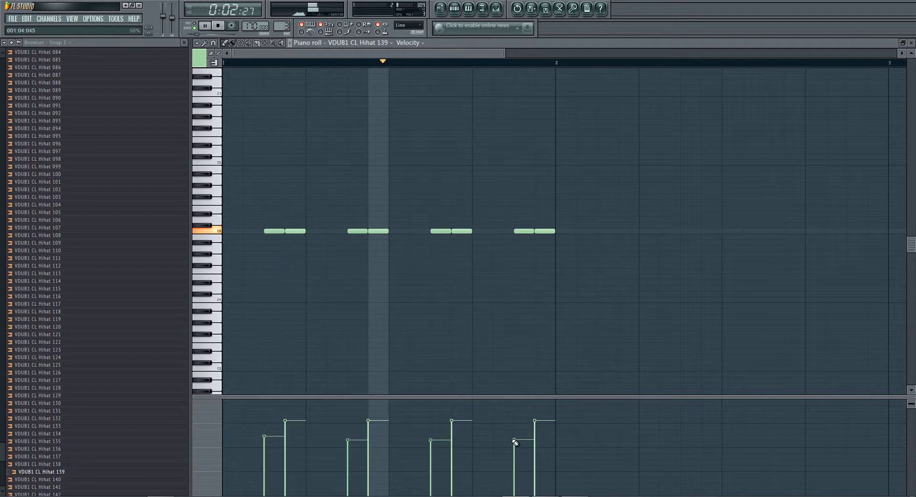
click(265, 440)
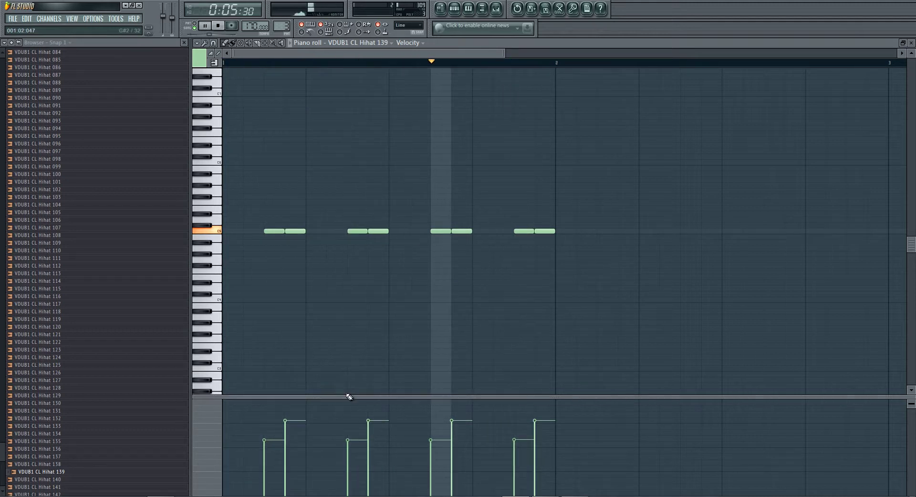
Step: Enlarge the velocity lane and level the first note of every pair to about 57% velocity
drag(347, 395, 364, 237)
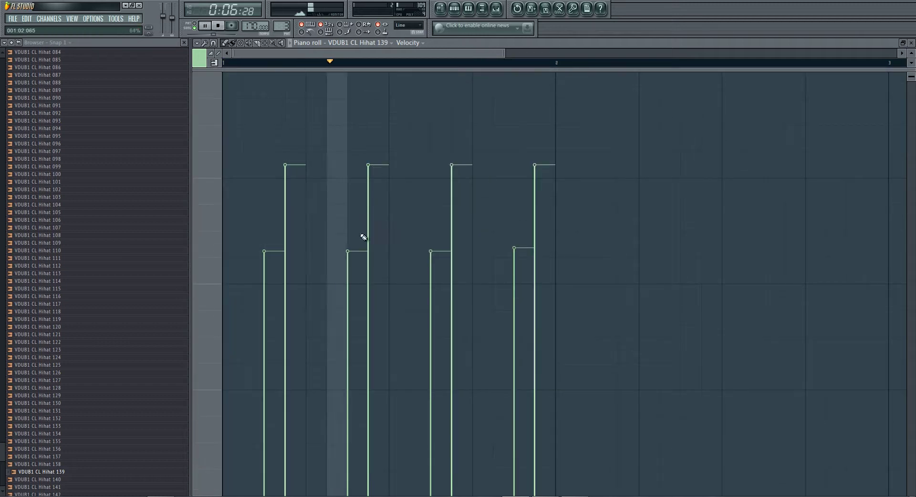
click(515, 251)
click(265, 254)
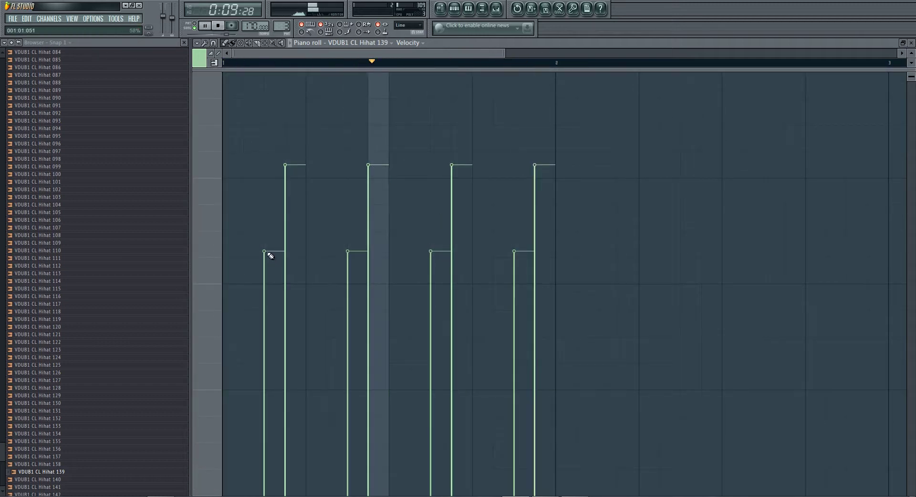
click(347, 255)
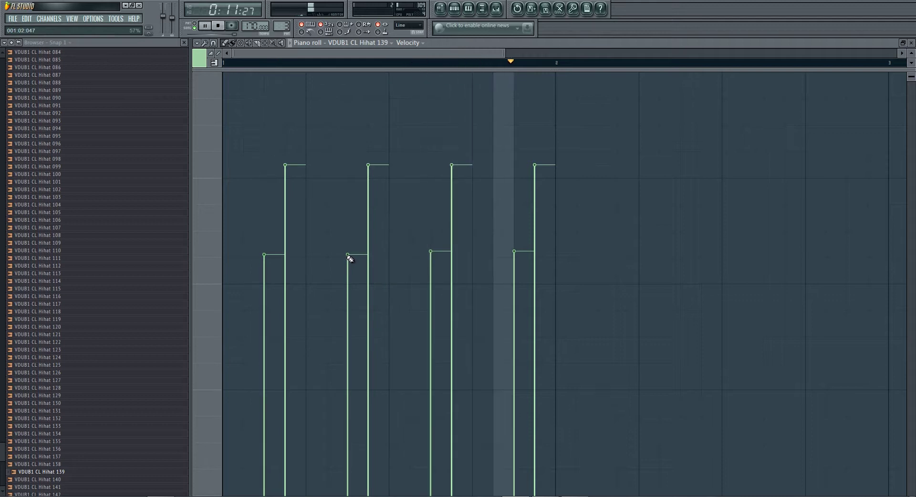
click(431, 254)
click(514, 255)
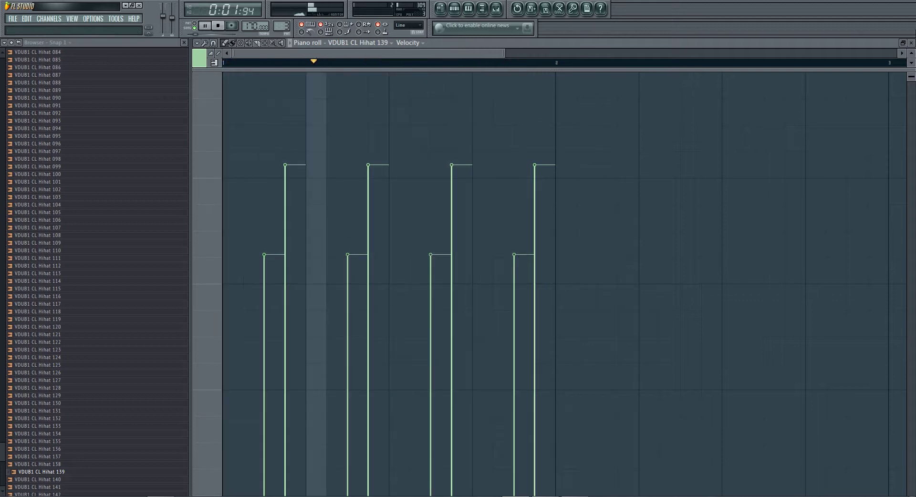
Step: Shrink the velocity lane and add a one-step F5 note at the start of each of the four beats
drag(502, 70, 493, 444)
scroll(225, 186, down, 1)
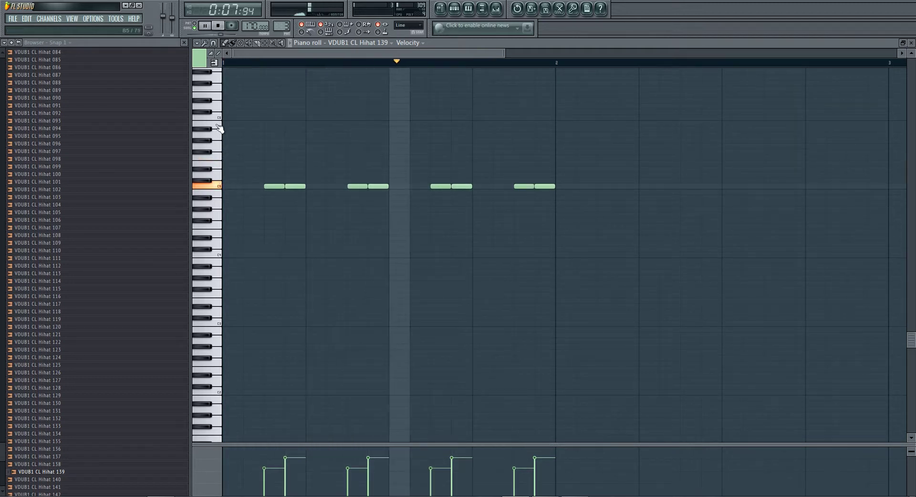
click(227, 158)
click(315, 158)
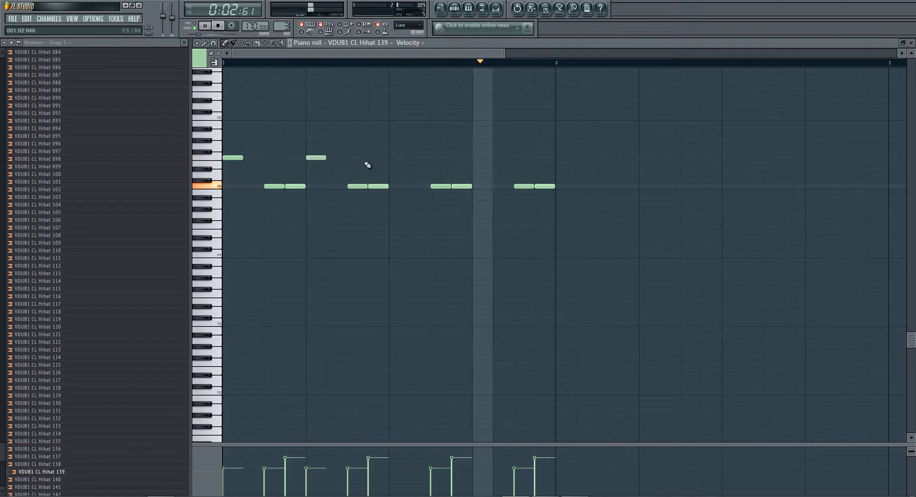
click(399, 158)
click(482, 157)
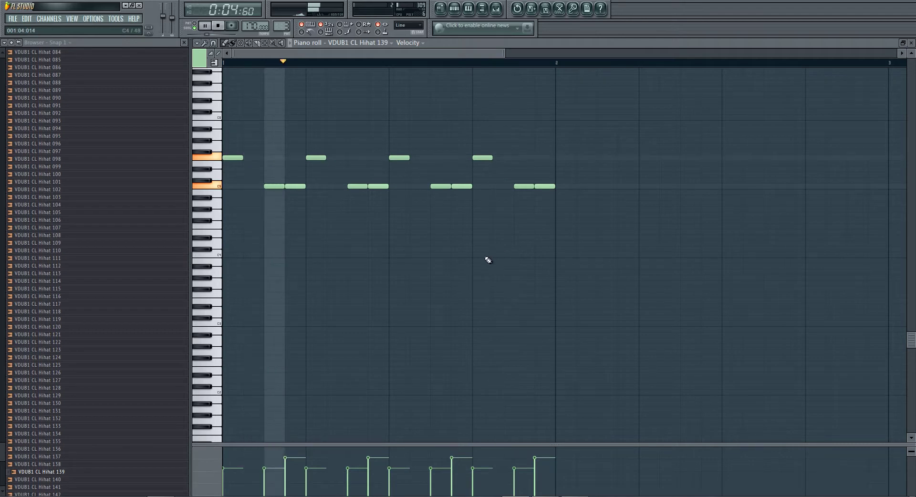
Step: Restore the piano roll's size, insert Fruity Filter in the Hihat 139 mixer track's first effect slot and adjust its cutoff frequency
click(911, 42)
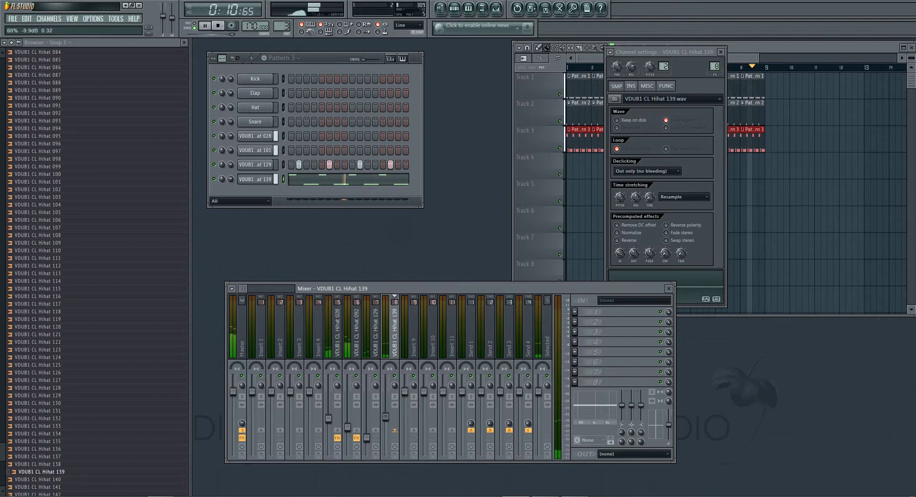
click(575, 313)
click(668, 255)
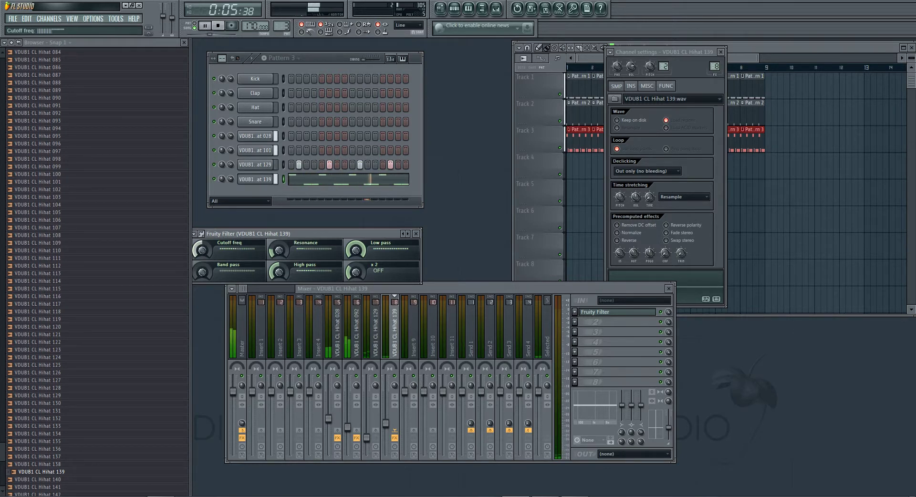
click(418, 234)
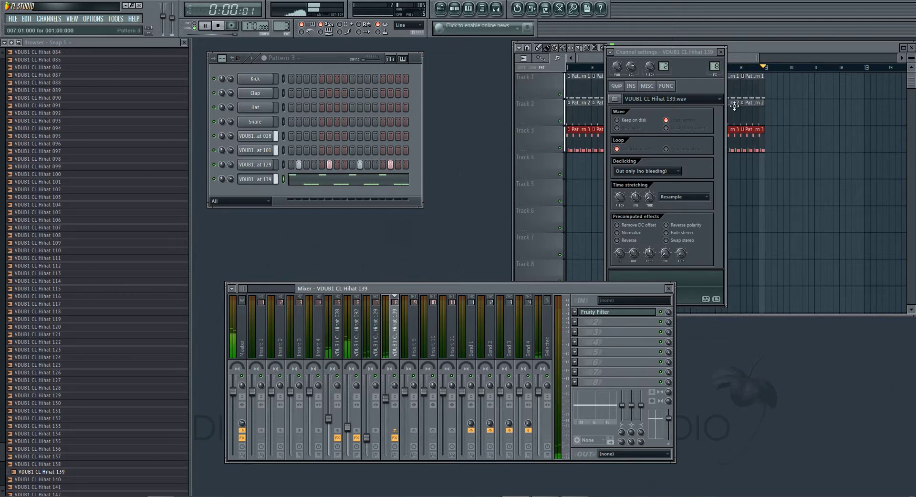
Step: Deselect the Pattern 3 clips in the playlist, stop playback and switch to Pattern 4
click(720, 51)
click(735, 49)
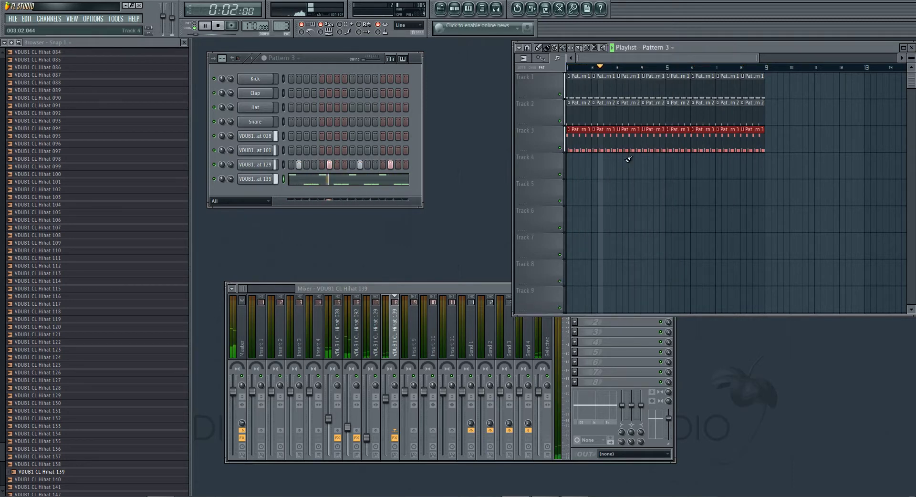
mouse_move(604, 143)
mouse_down()
mouse_move(604, 183)
mouse_move(604, 143)
mouse_up()
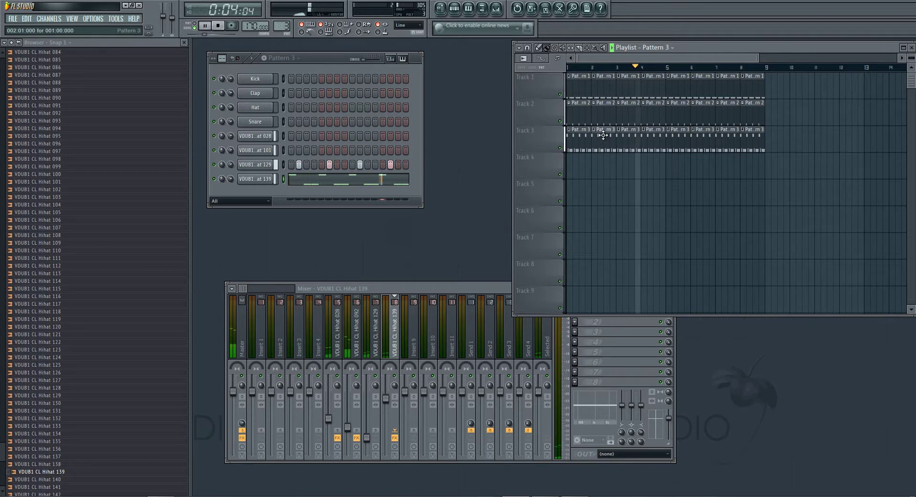
click(219, 26)
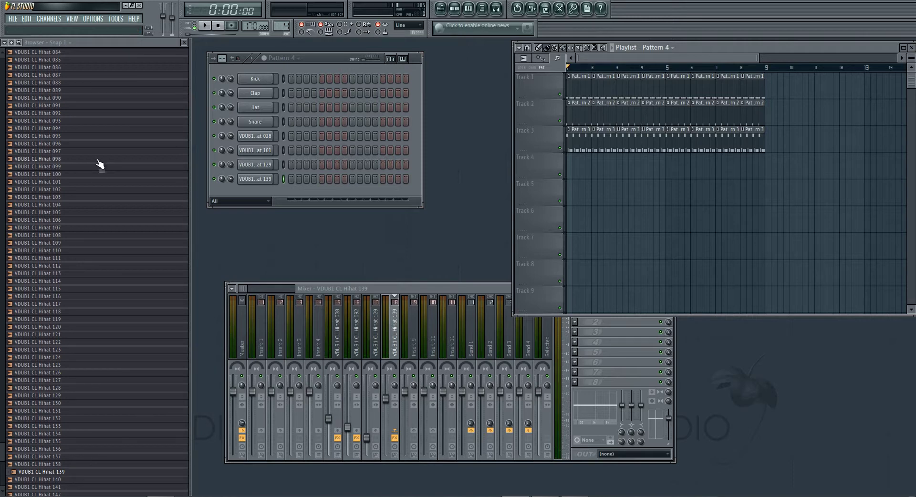
Step: Collapse the VDUB1 Closed Hihat folder and expand the VEC1 Clubby bass drum folder in the sample browser
scroll(113, 222, up, 15)
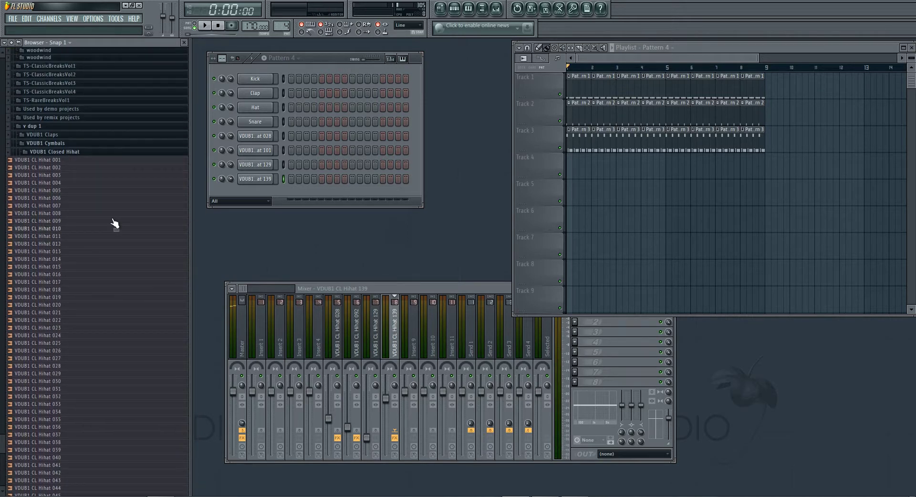
scroll(96, 222, up, 3)
click(69, 213)
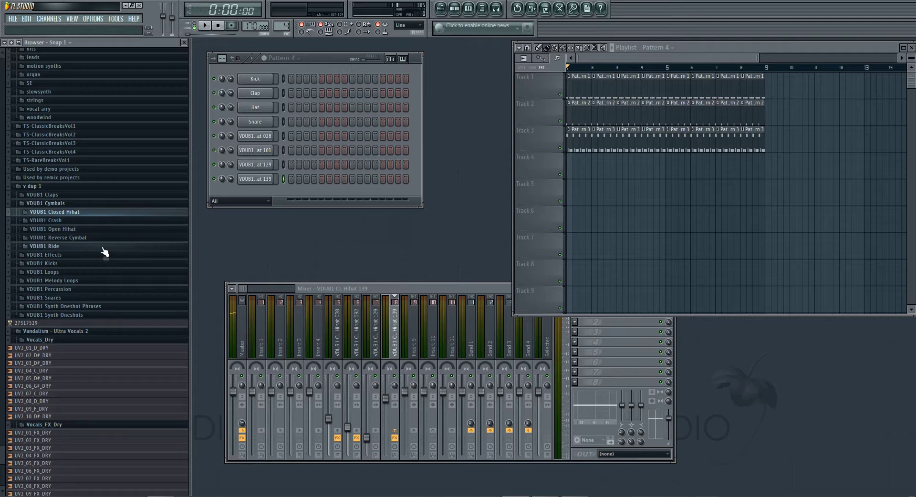
scroll(105, 253, down, 15)
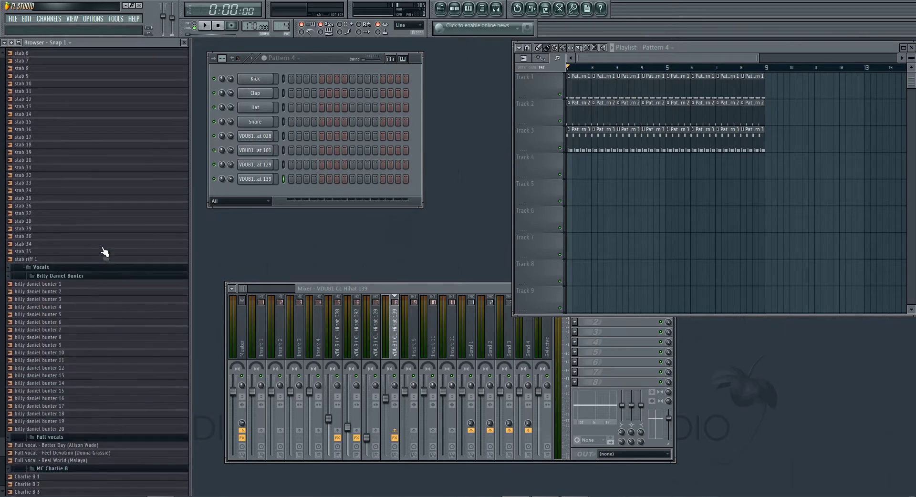
scroll(103, 248, up, 5)
drag(3, 446, 18, 364)
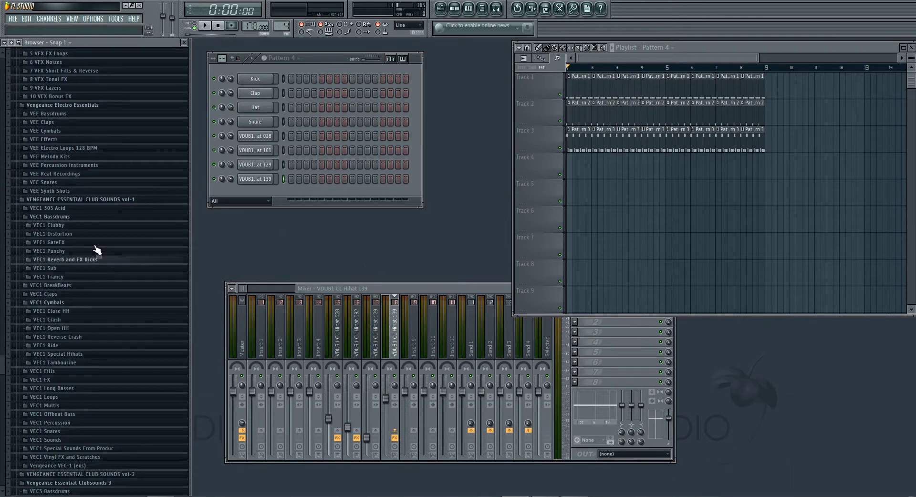
click(98, 225)
click(98, 223)
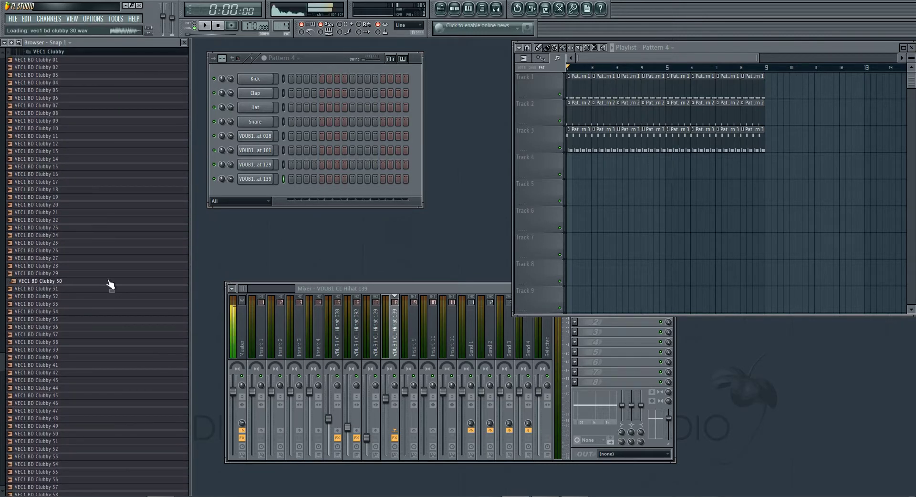
Step: Audition VEC1 BD Clubby bass drum samples up to number 65
scroll(112, 323, down, 4)
click(112, 323)
scroll(112, 323, down, 3)
click(112, 323)
scroll(112, 323, down, 5)
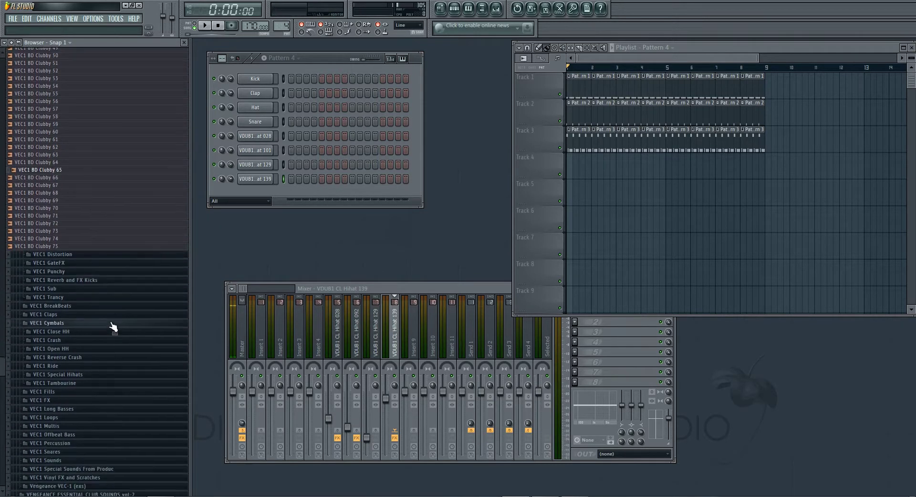
Step: Expand the VMH1 Bassdrums folder under Vengeance Minimal House and audition its samples, including 033 and 007
scroll(113, 327, down, 2)
scroll(113, 327, down, 7)
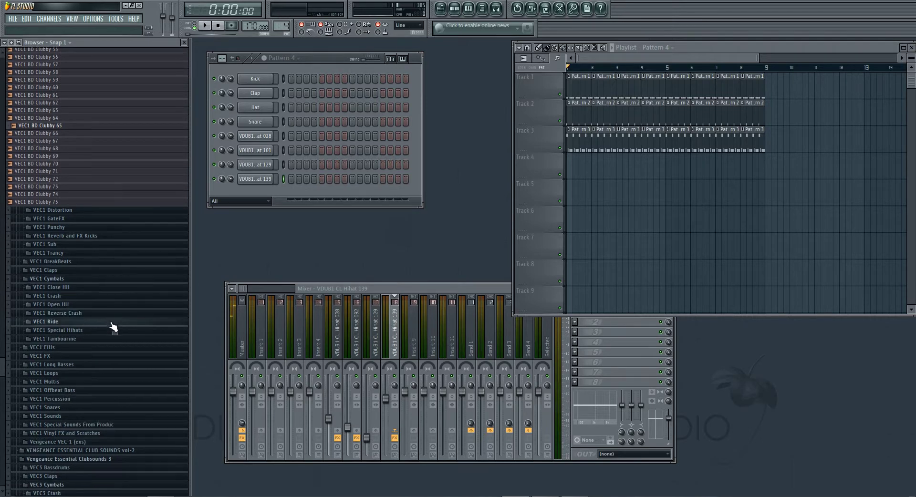
scroll(113, 327, down, 3)
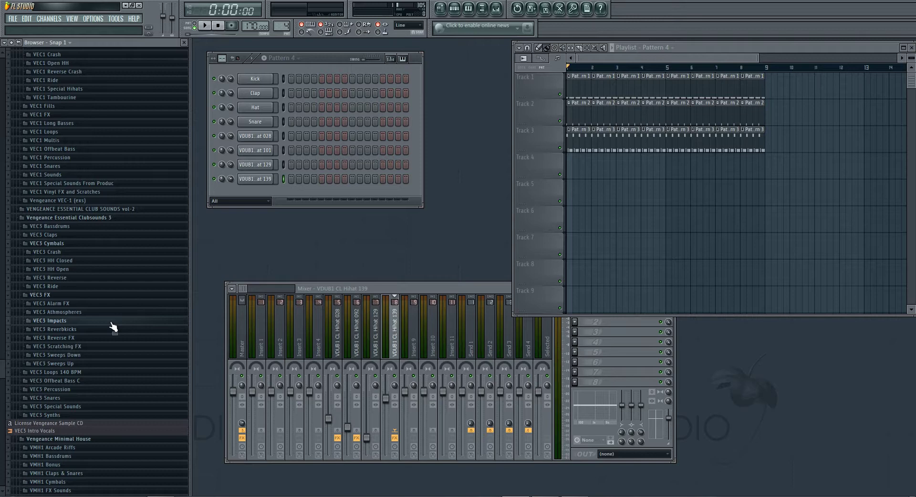
scroll(113, 326, down, 2)
scroll(107, 339, down, 1)
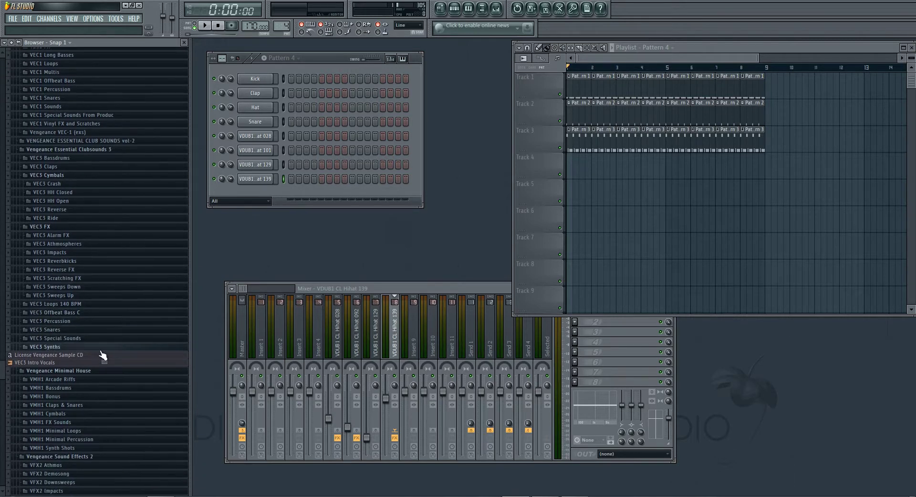
click(87, 385)
click(90, 313)
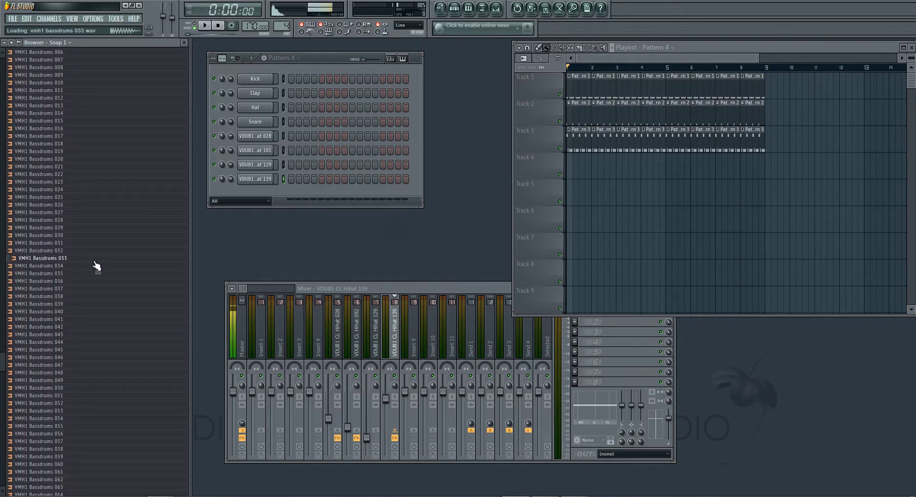
scroll(95, 230, up, 4)
click(95, 220)
scroll(95, 220, up, 3)
click(92, 219)
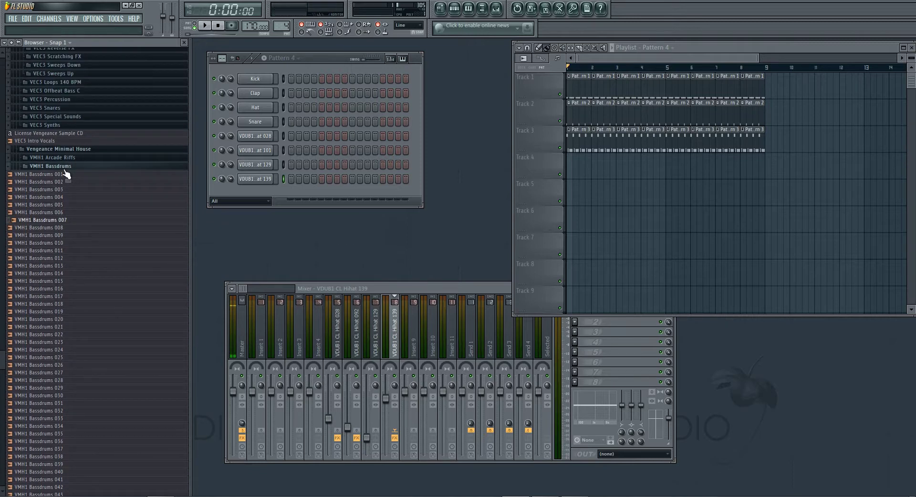
Step: Audition VEC1 BD Clubby 09 and collapse the VEC1 Clubby folder in the sample browser
scroll(107, 236, up, 20)
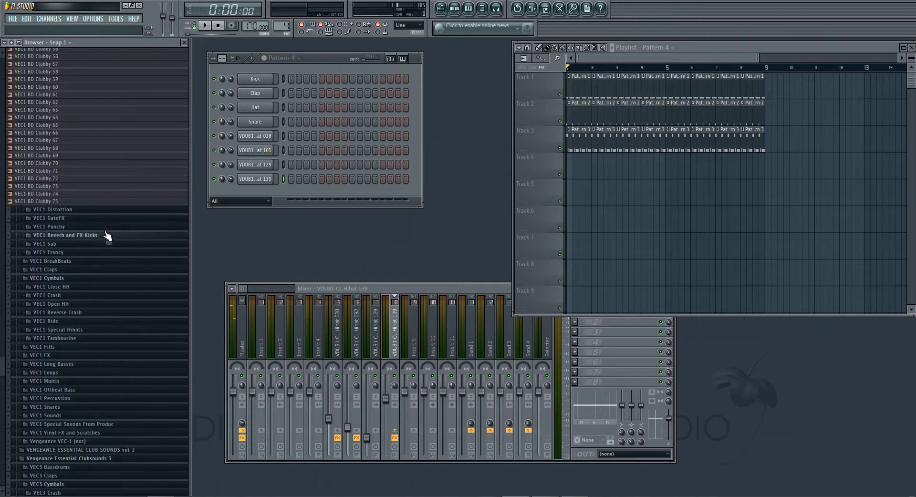
scroll(107, 235, up, 20)
click(118, 289)
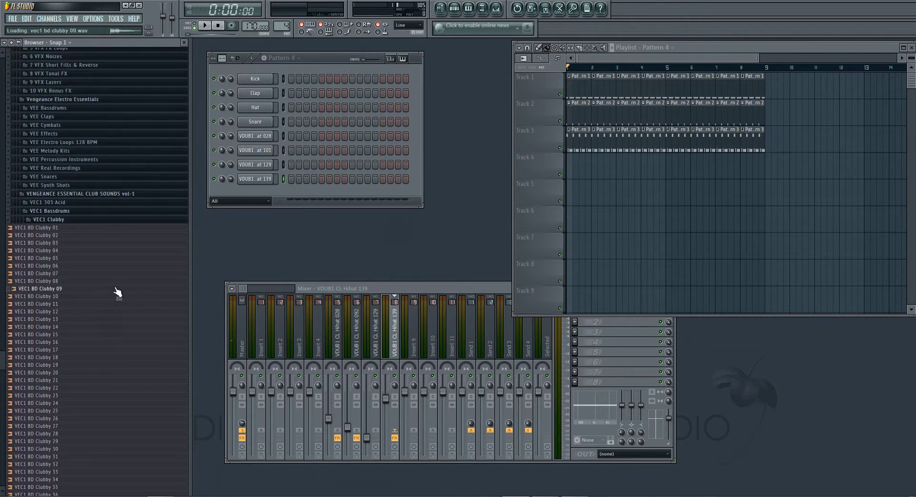
click(71, 220)
scroll(82, 239, up, 4)
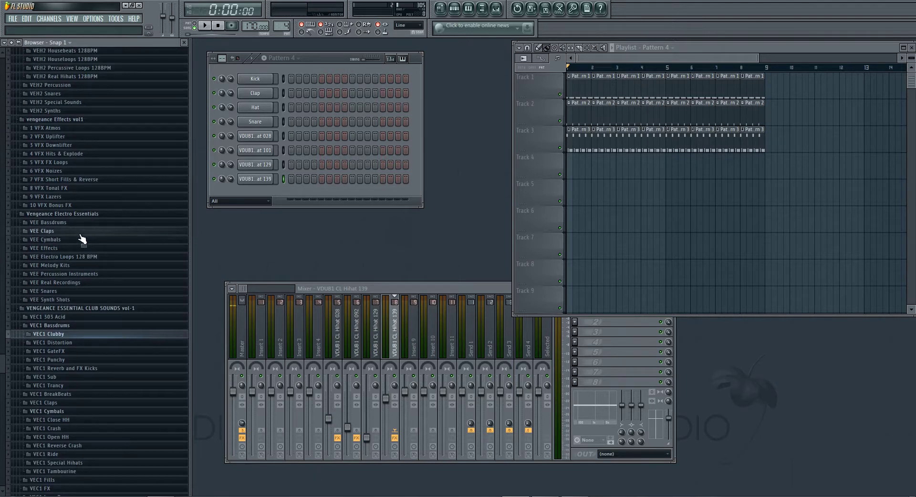
Step: Expand the VEE Bassdrums folder under Vengeance Electro Essentials, audition a few of its samples and collapse it again
click(70, 224)
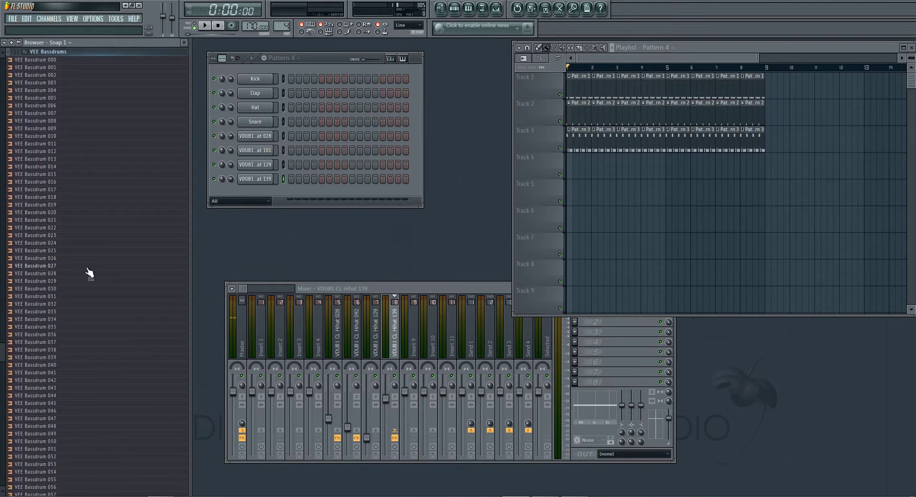
click(89, 273)
scroll(97, 386, down, 7)
click(98, 388)
scroll(105, 370, up, 7)
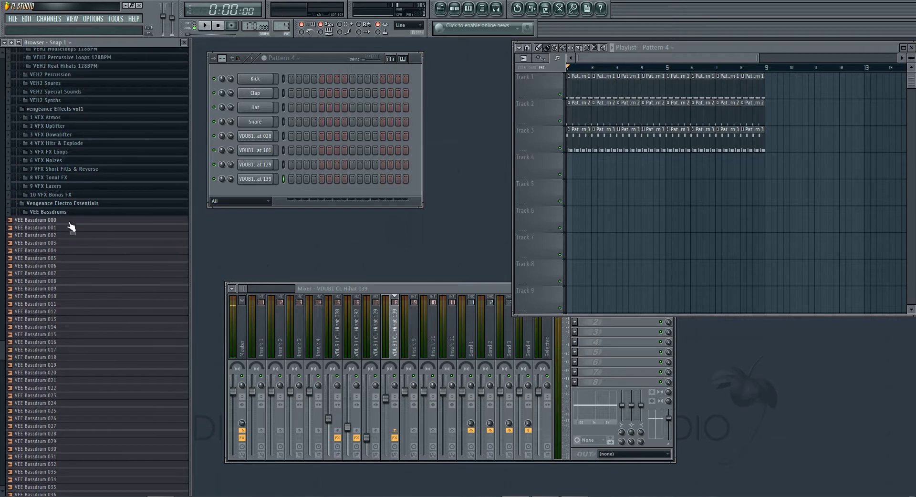
click(56, 213)
Step: Expand BASSDRUM and VEC2 UK Trance Kicks under VENGEANCE ESSENTIAL CLUB SOUNDS vol-2 and audition its kicks, including #4E36
scroll(84, 232, up, 1)
scroll(93, 248, up, 3)
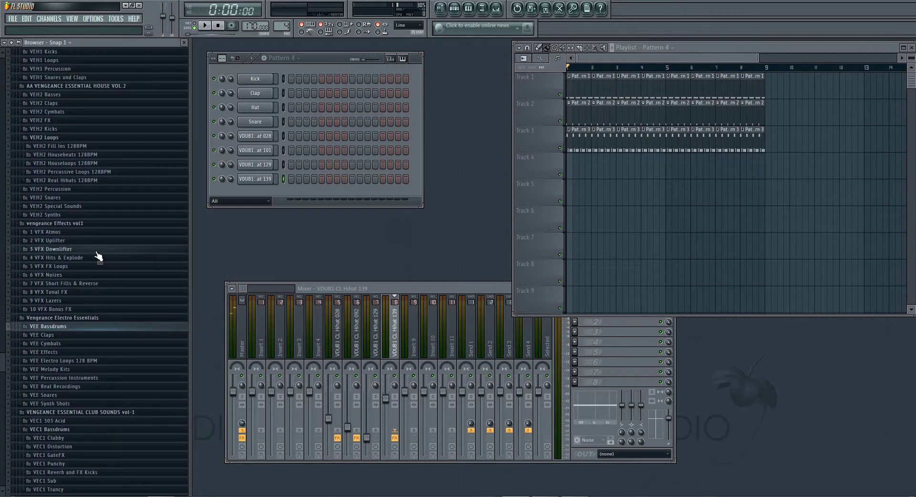
scroll(97, 258, up, 7)
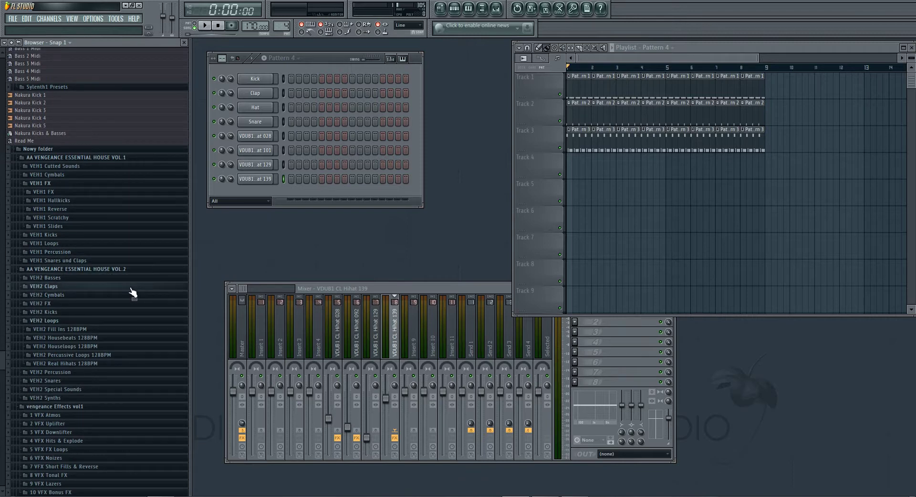
scroll(133, 292, down, 12)
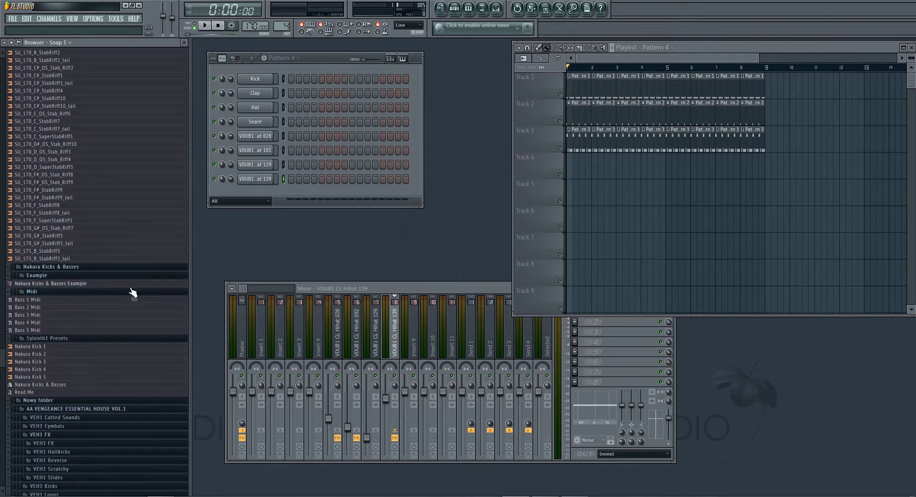
scroll(133, 292, down, 9)
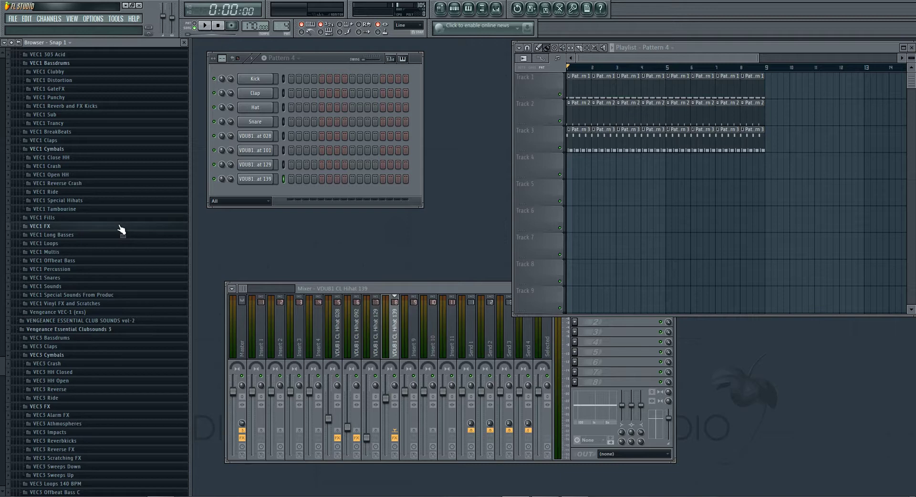
click(138, 322)
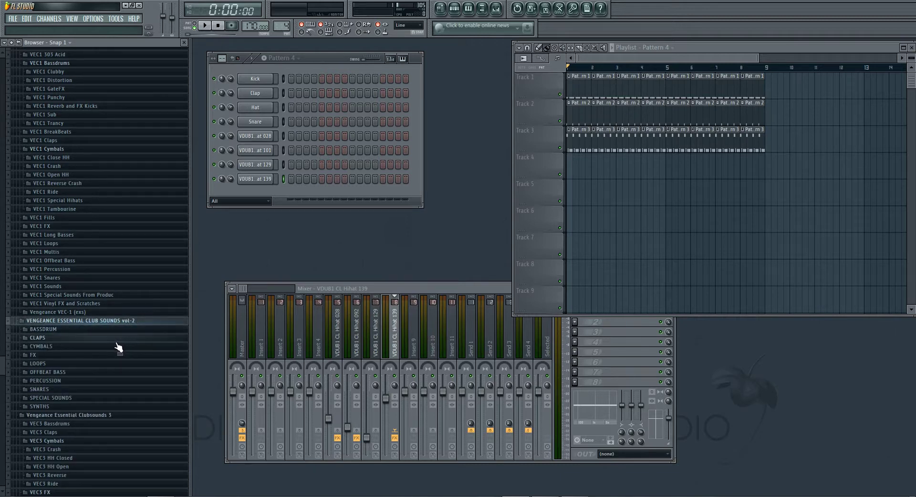
click(103, 330)
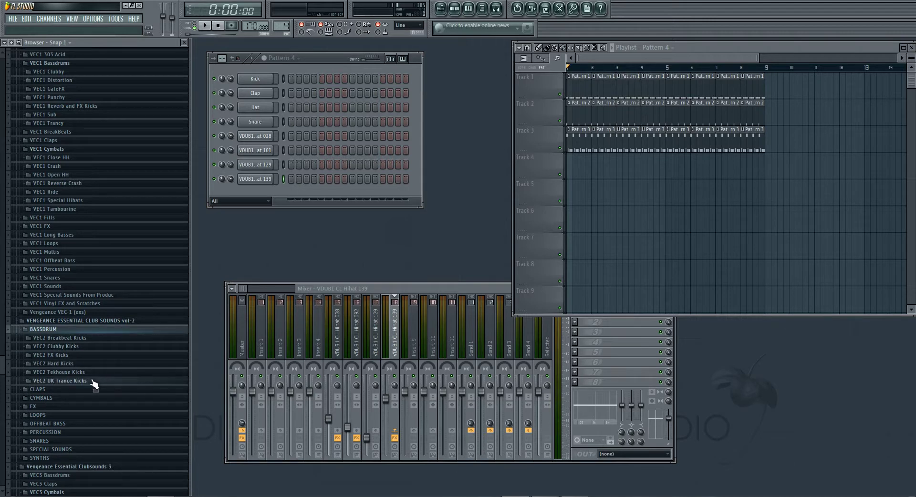
click(90, 380)
click(92, 258)
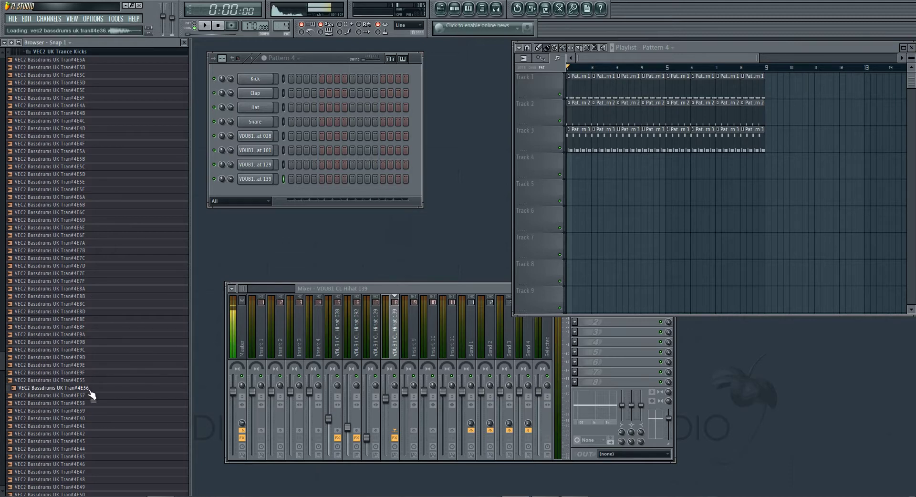
Step: Replace the Kick channel's sample with VEC2 Bassdrums UK Tran#4E54 and link the channel to mixer track Insert 1
scroll(92, 395, down, 5)
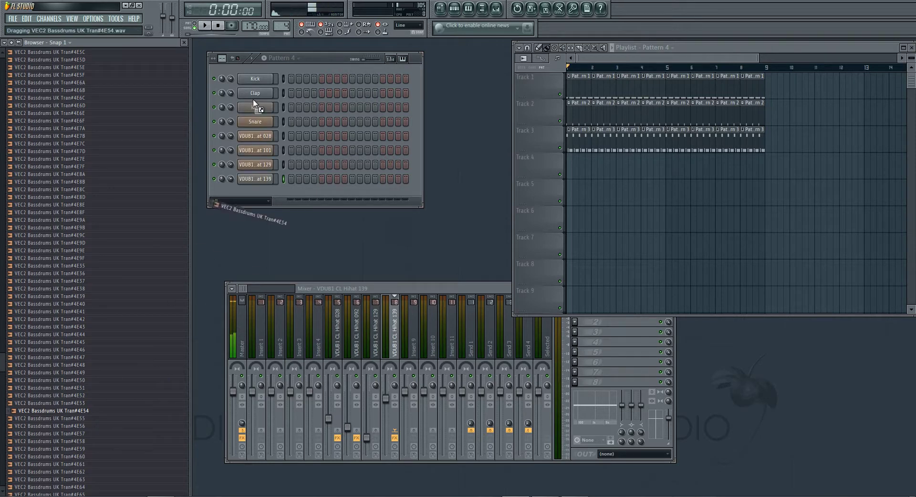
click(262, 80)
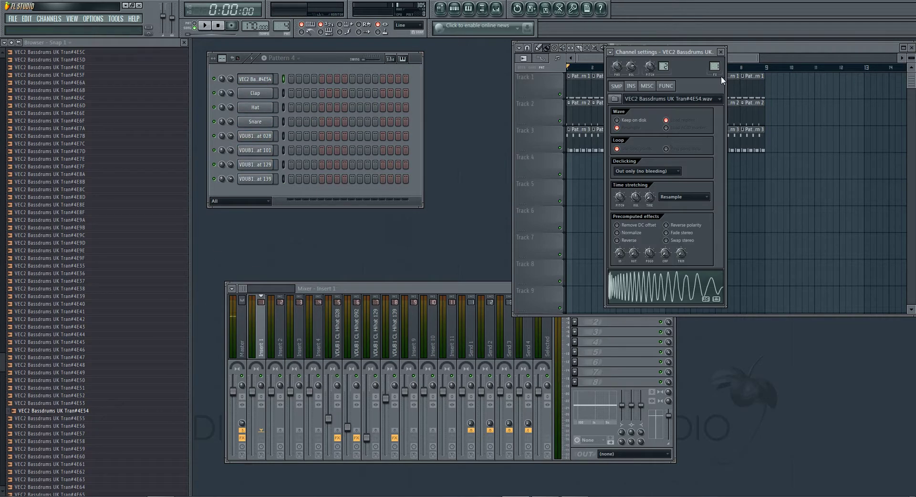
right_click(254, 329)
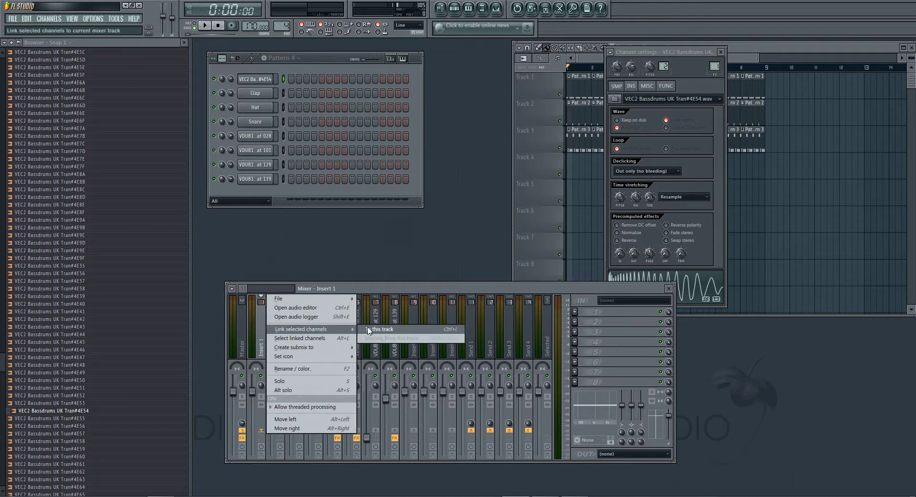
click(379, 329)
click(575, 313)
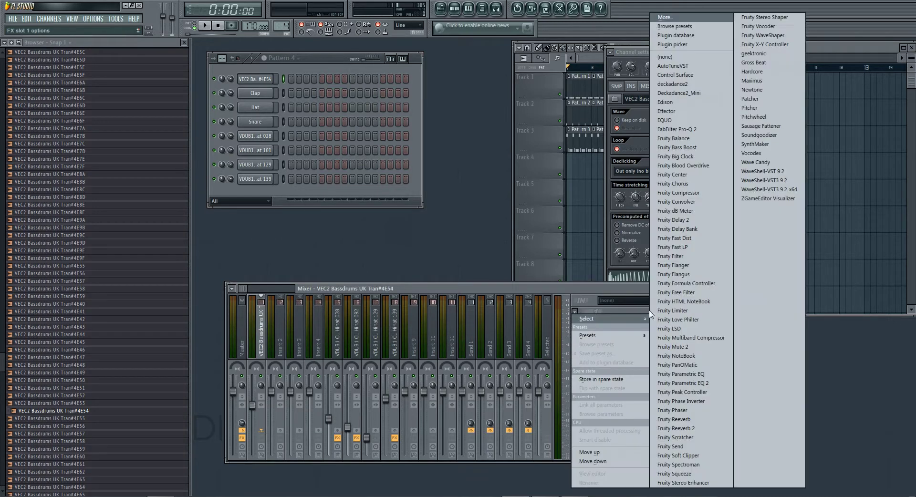
Step: Fill the new kick channel on every 4 steps in Pattern 4 and raise its mixer track's volume to about 99%
right_click(266, 84)
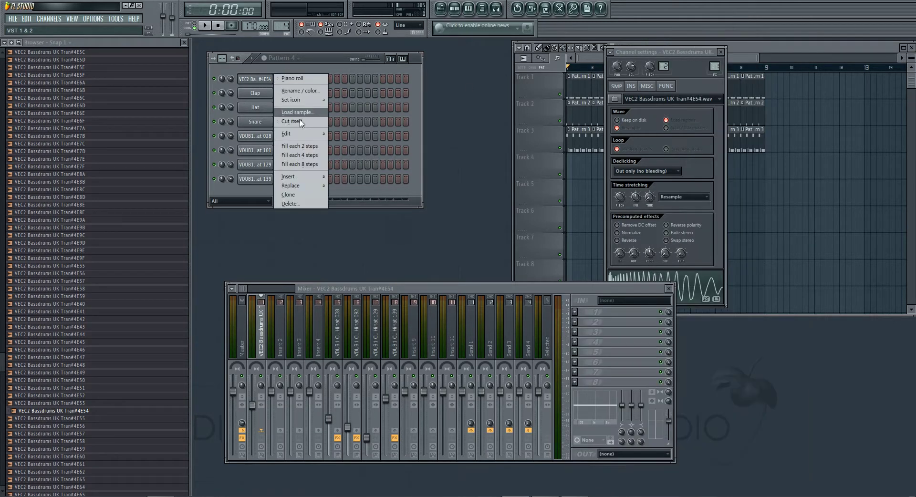
click(300, 156)
click(635, 278)
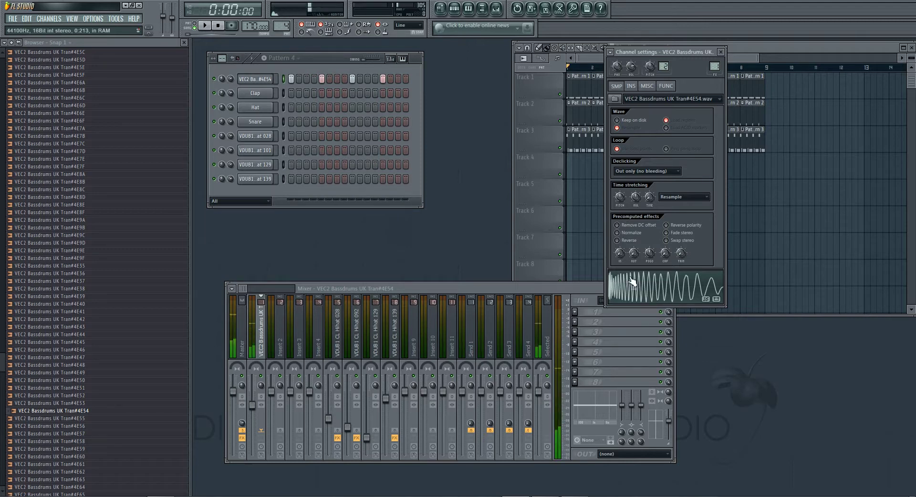
drag(255, 410, 254, 395)
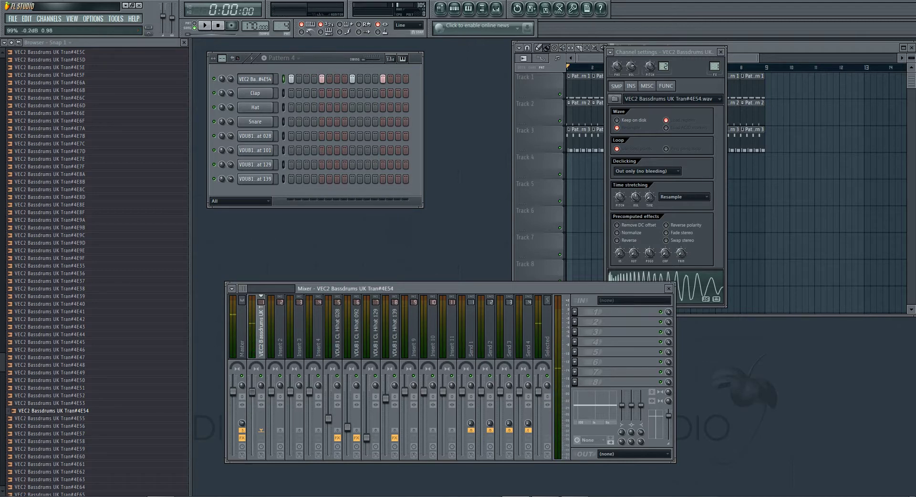
click(685, 289)
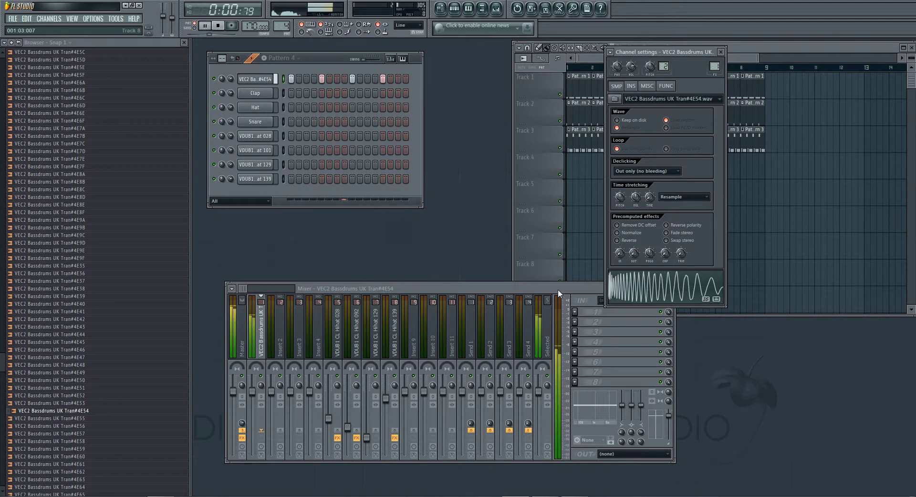
drag(557, 289, 556, 296)
Step: Add a Fruity Limiter to the kick's mixer track with the For drums preset and adjust its gain to about 12 dB
click(575, 322)
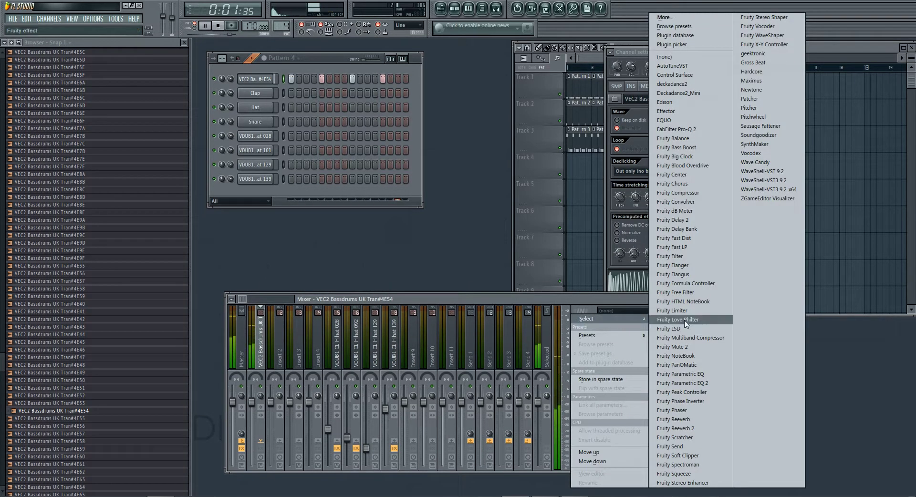
click(668, 311)
right_click(453, 105)
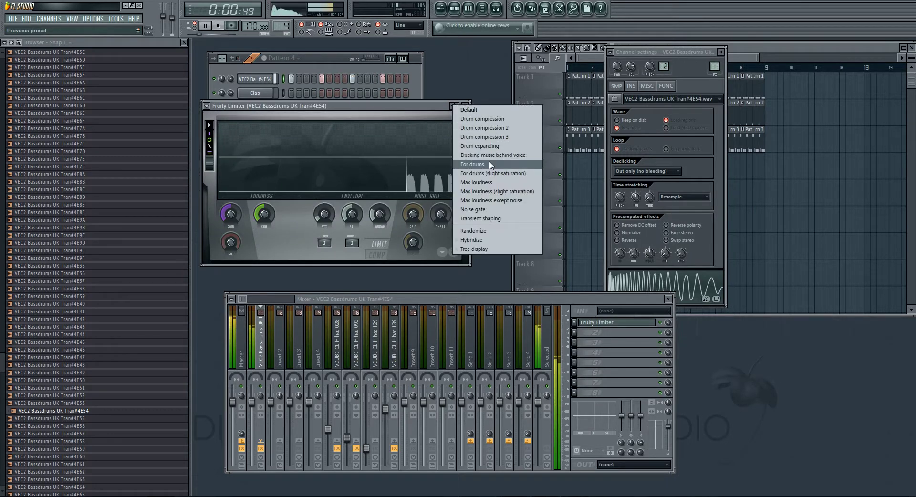
click(490, 164)
drag(231, 214, 231, 222)
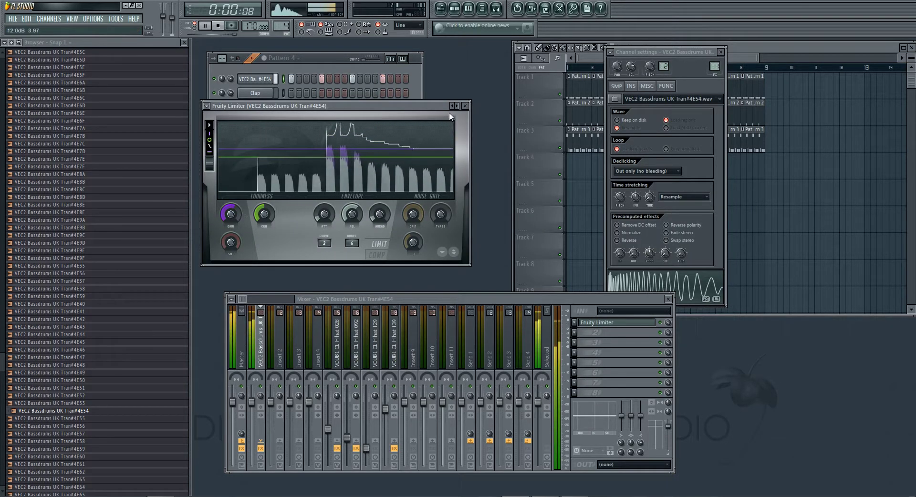
key(space)
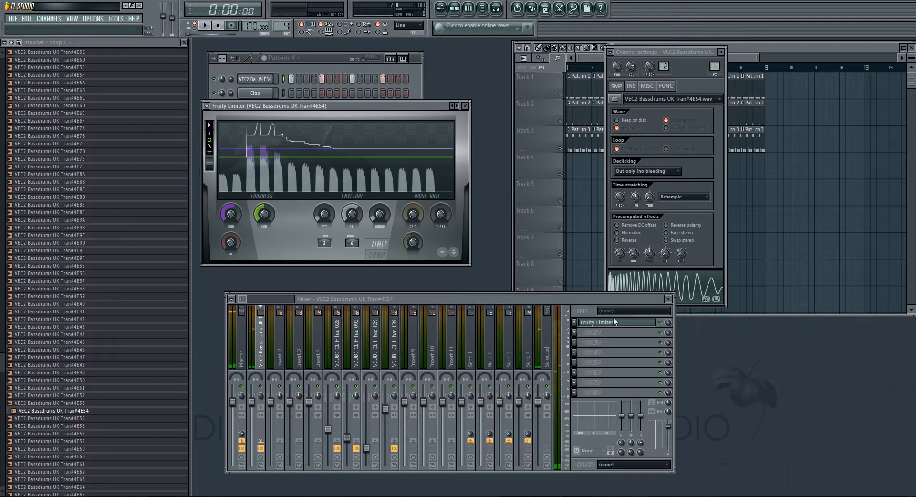
Step: Add Fruity Parametric EQ 2 after the limiter on the kick's mixer track and start playback
click(574, 323)
mouse_move(620, 319)
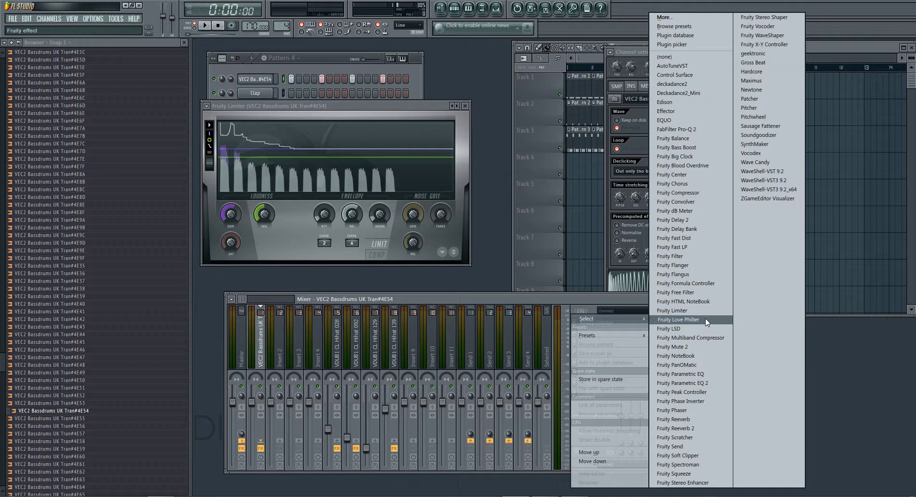
click(702, 383)
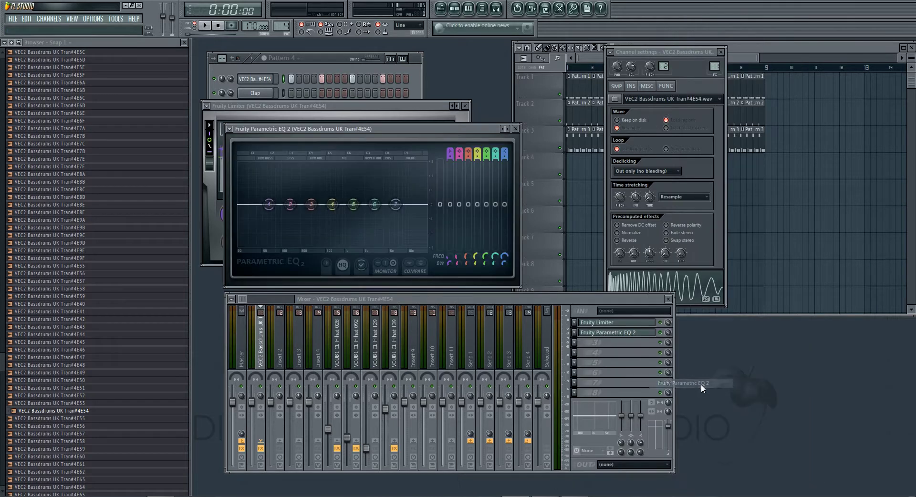
click(204, 27)
Step: Try a manual kick EQ curve with band 2 boosted in the lows and band 4 cut at about 714 Hz
mouse_move(290, 204)
mouse_down()
mouse_move(292, 185)
mouse_move(289, 194)
mouse_up()
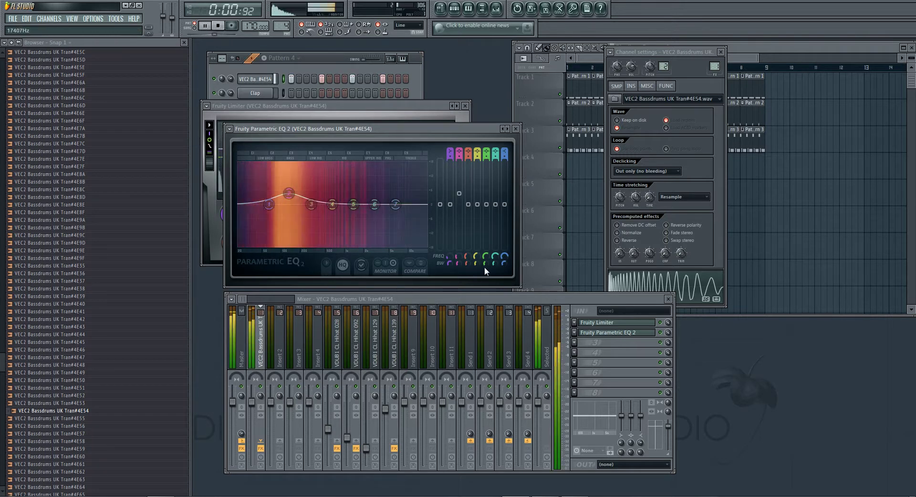
scroll(289, 193, down, 10)
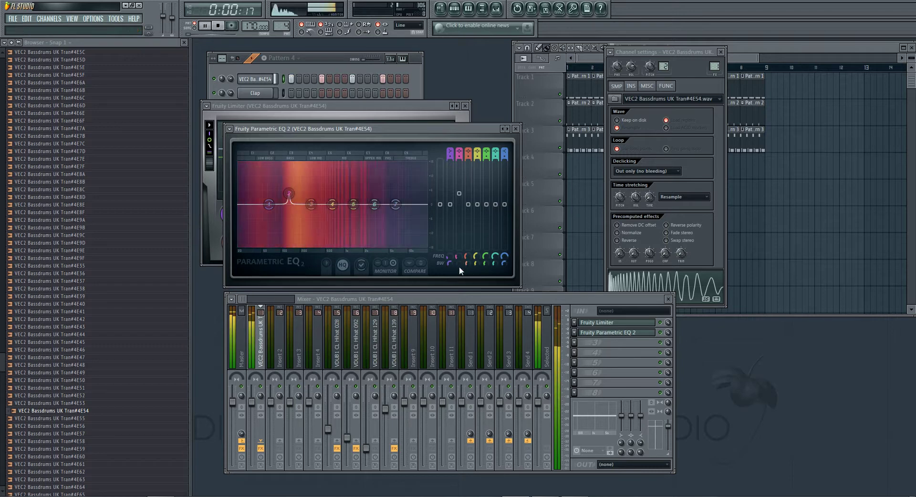
drag(466, 262, 458, 261)
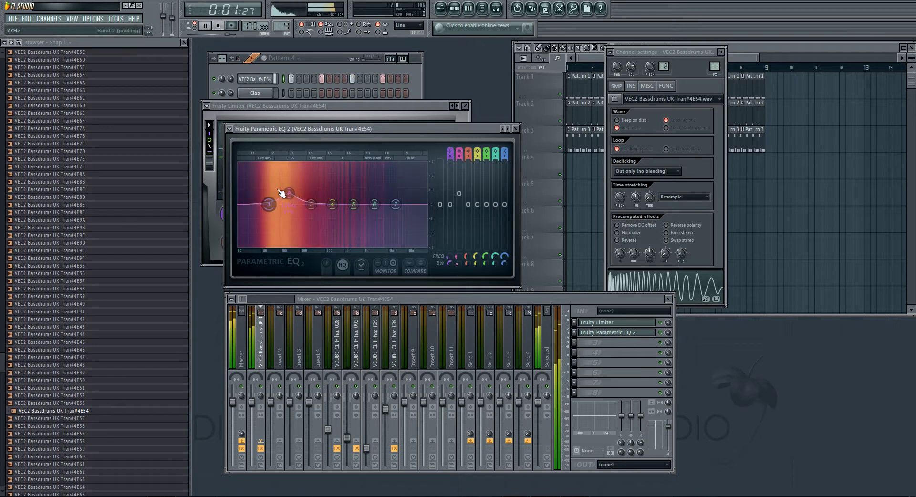
drag(288, 193, 289, 184)
drag(332, 204, 334, 219)
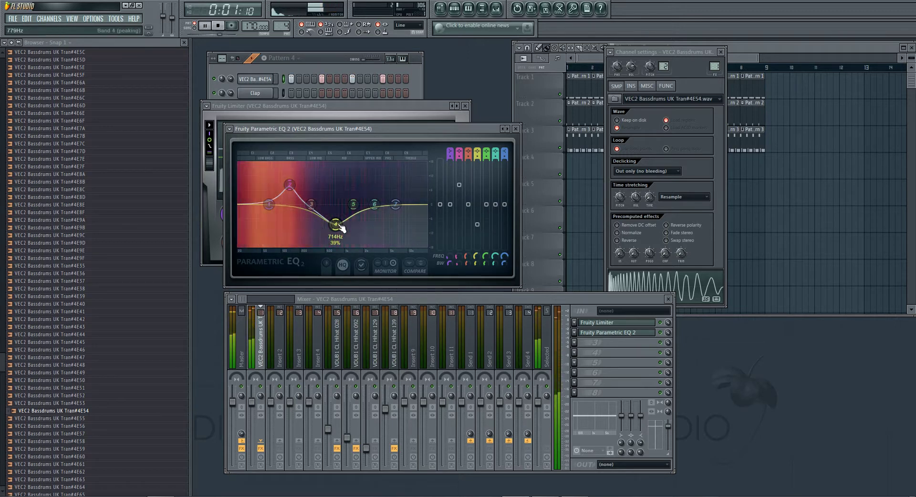
scroll(337, 224, down, 10)
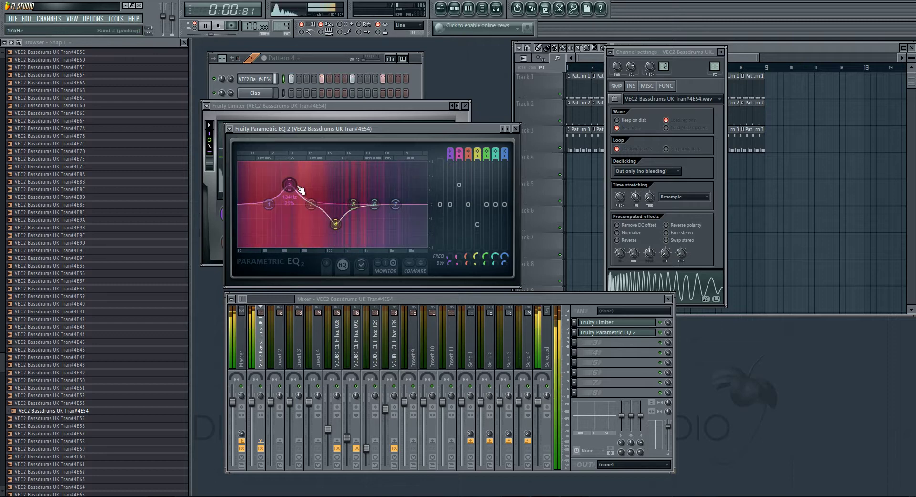
Step: Load the equalizer's Kick preset and strengthen its low boost, its mid cut at about 554 Hz and its high boost
click(508, 129)
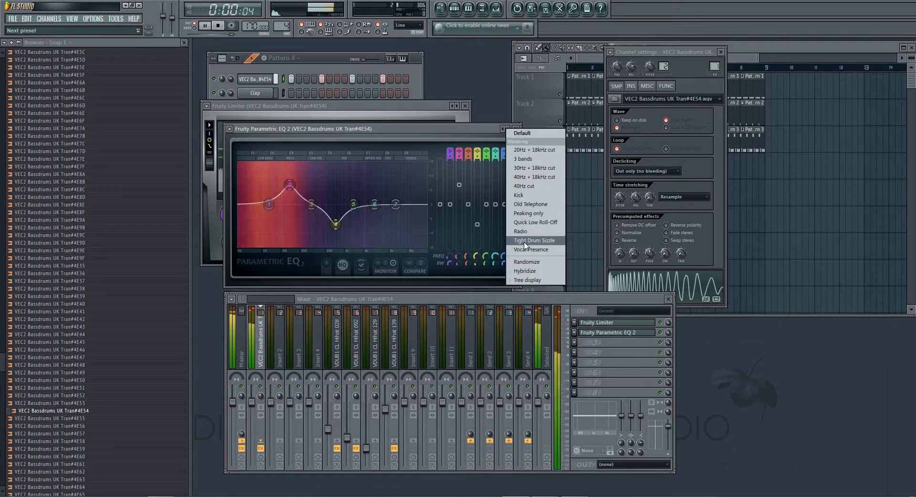
click(528, 197)
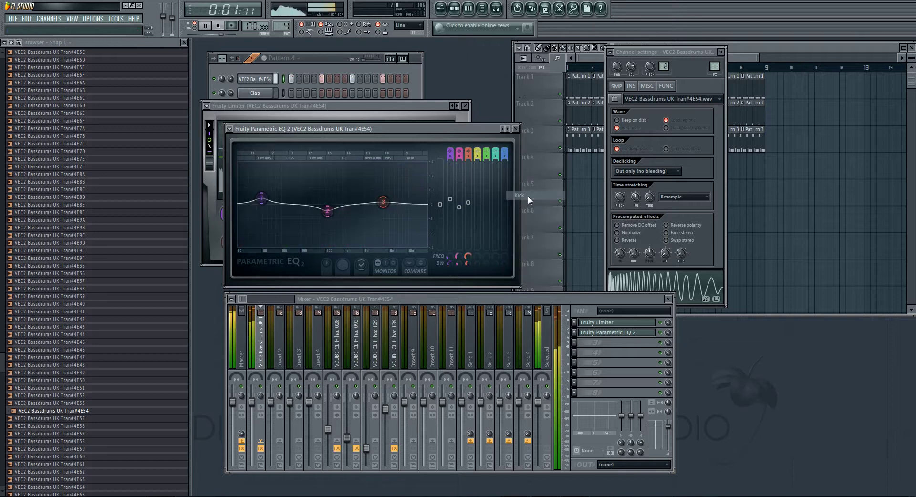
click(393, 263)
drag(266, 194, 266, 184)
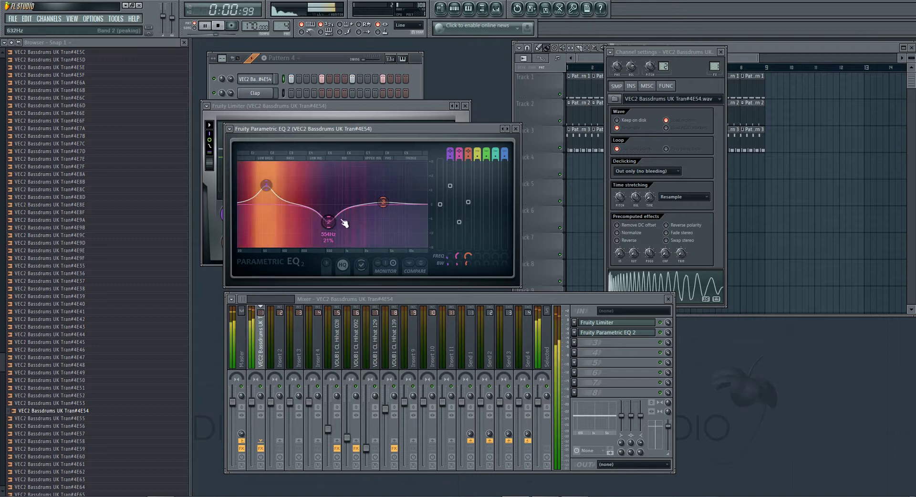
drag(383, 202, 383, 194)
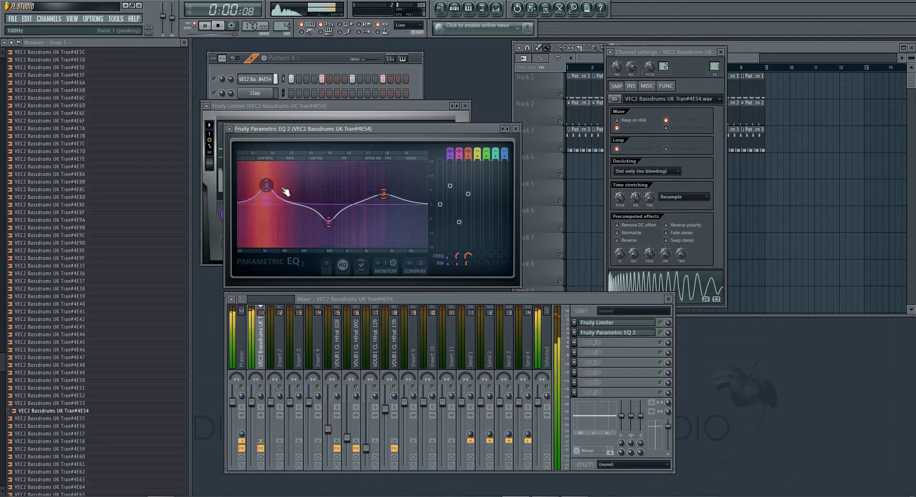
Step: Soften the kick equalizer's low boost and mid cut slightly and add a second Fruity Limiter after it on the kick's mixer track
drag(266, 187, 268, 191)
drag(328, 222, 329, 219)
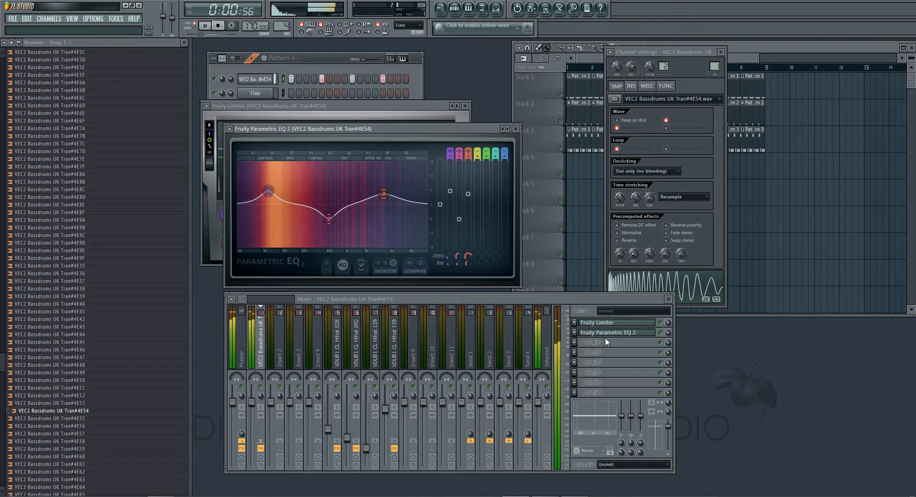
click(581, 343)
click(685, 311)
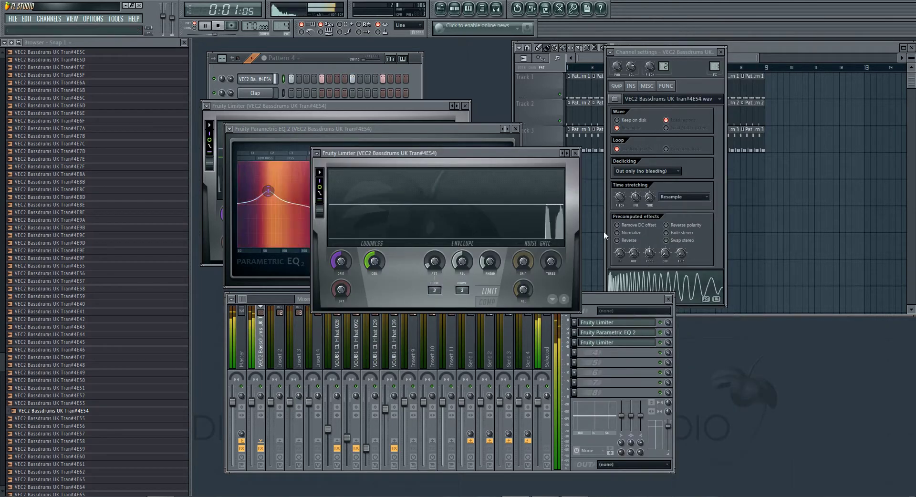
click(575, 153)
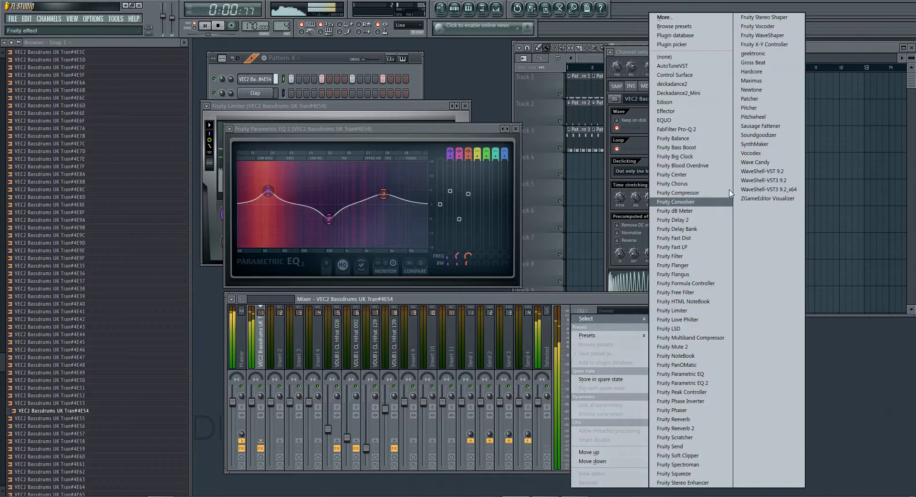
Step: Add Maximus after the second limiter on the kick's mixer track and load its Kick pump preset
click(581, 353)
click(760, 82)
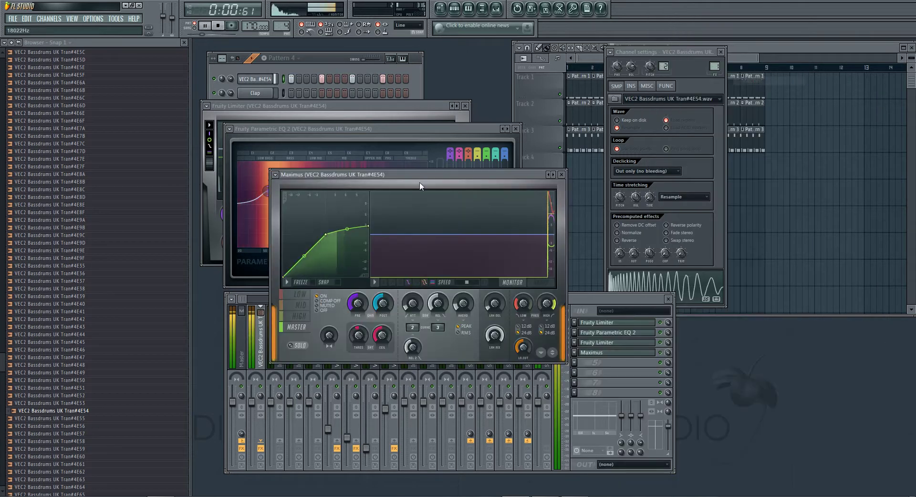
click(548, 175)
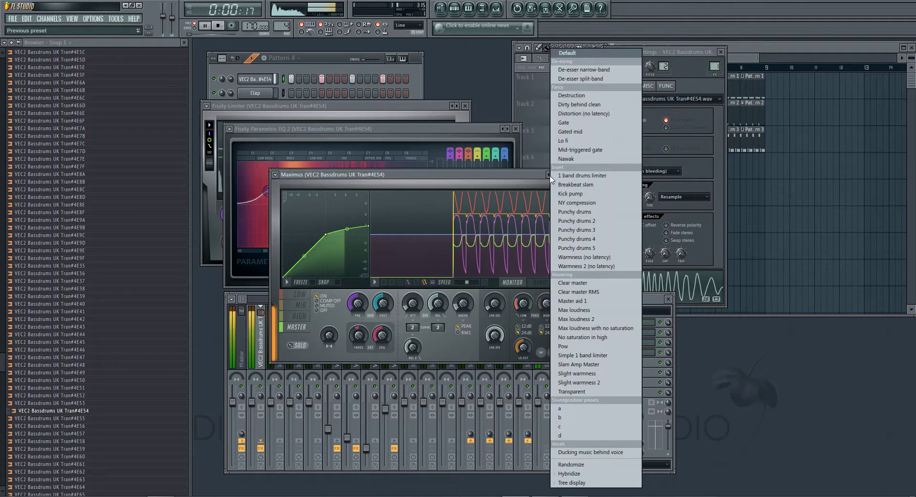
click(588, 194)
drag(477, 174, 436, 183)
Step: Inspect the Maximus band display with and without the output spectrogram, and view the monitor and the master band
click(444, 290)
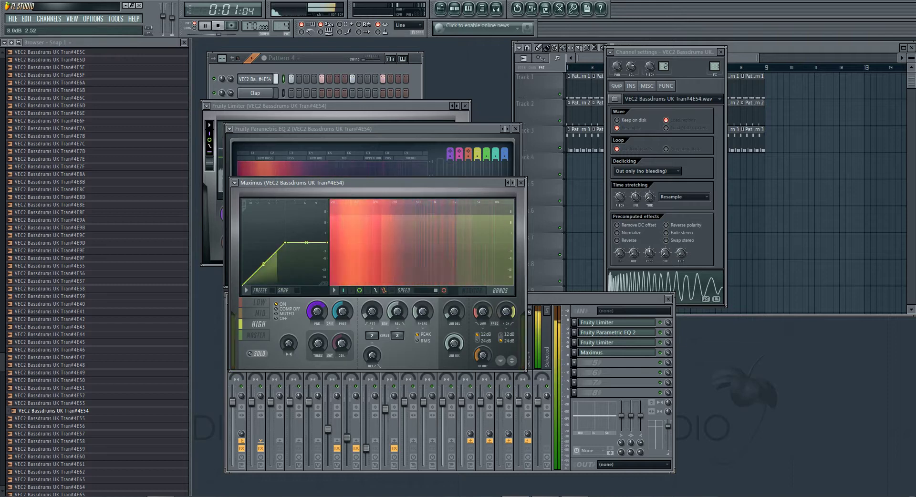
click(445, 292)
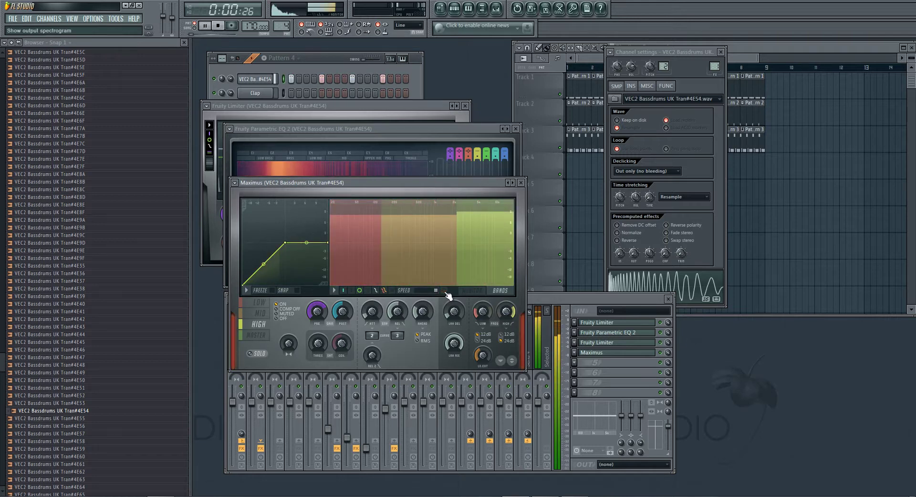
click(444, 291)
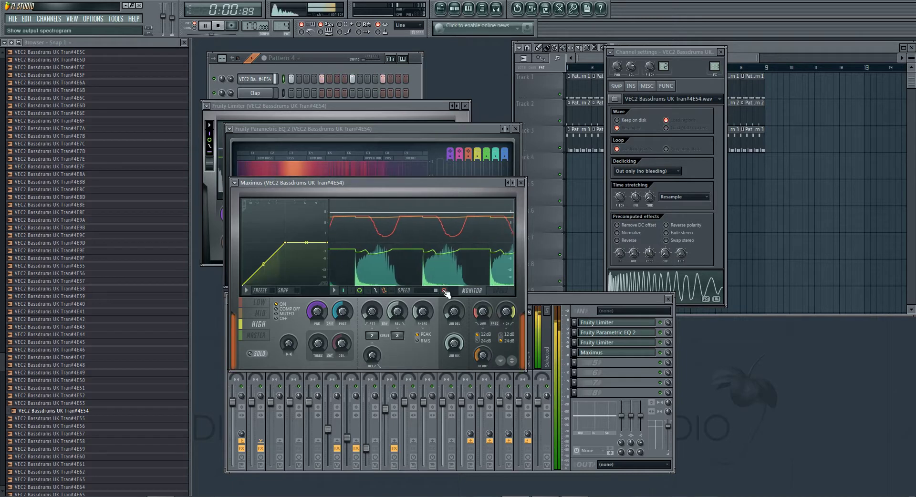
click(262, 339)
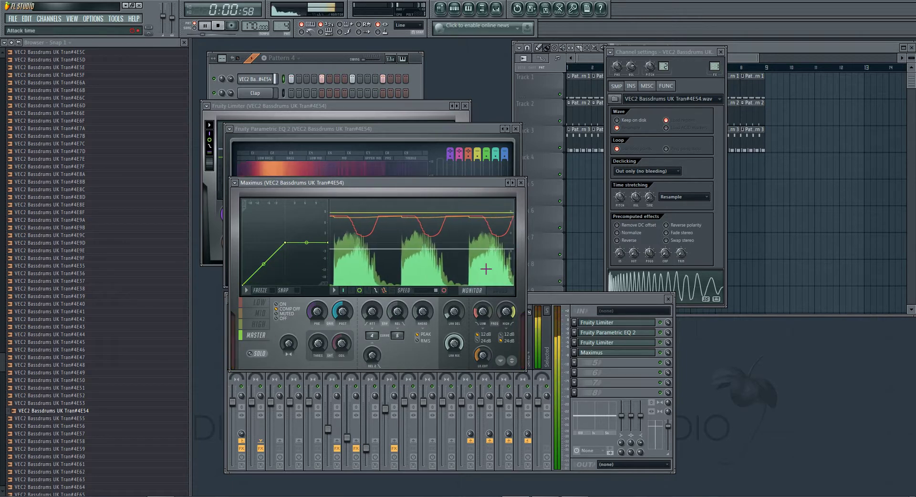
Step: Close the kick's effect windows and lower the kick's mixer track volume to 68% (-7.6 dB)
click(520, 183)
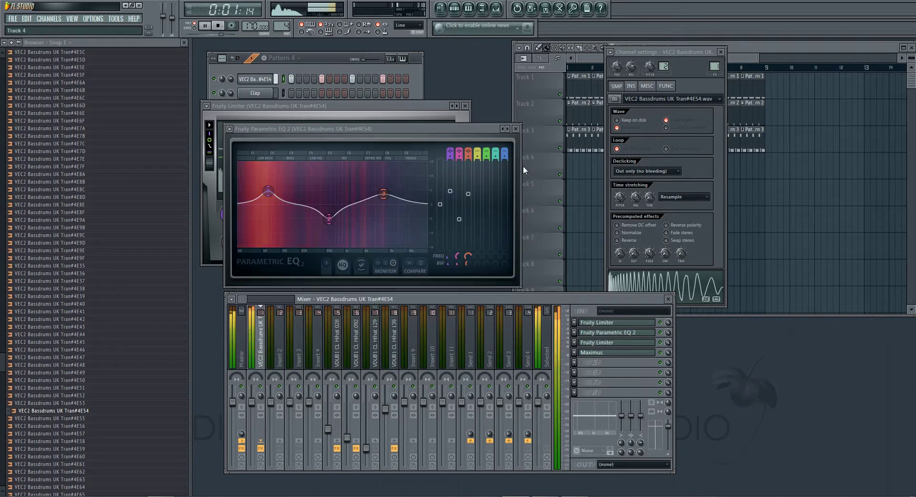
click(515, 128)
click(464, 105)
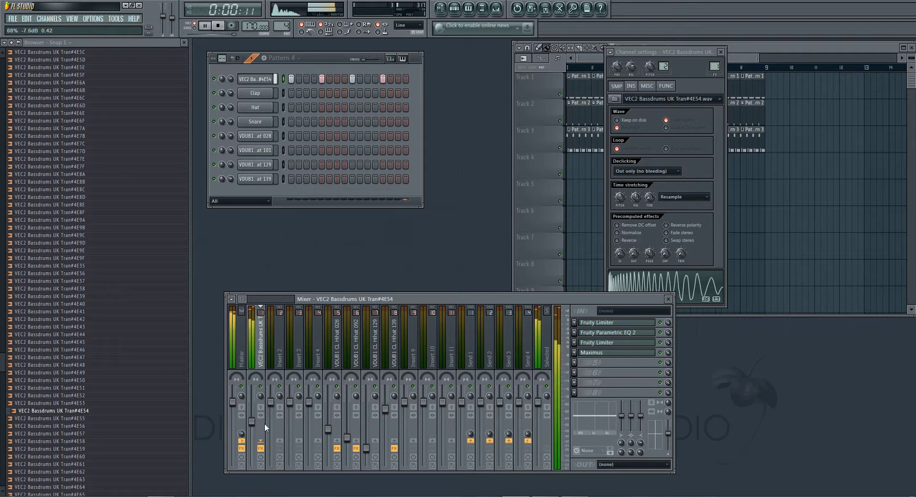
Step: Check the kick's signal in the second Fruity Limiter and its sample's fade-out setting, and stop playback
click(614, 343)
click(615, 343)
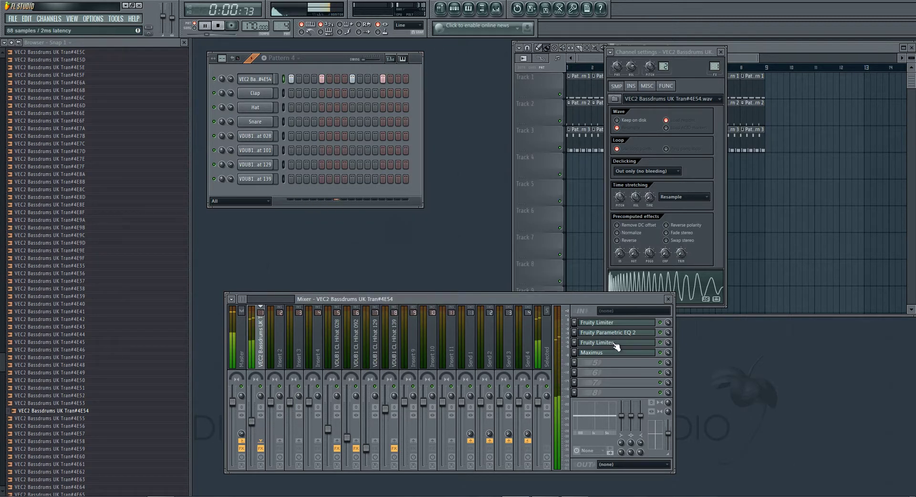
click(611, 344)
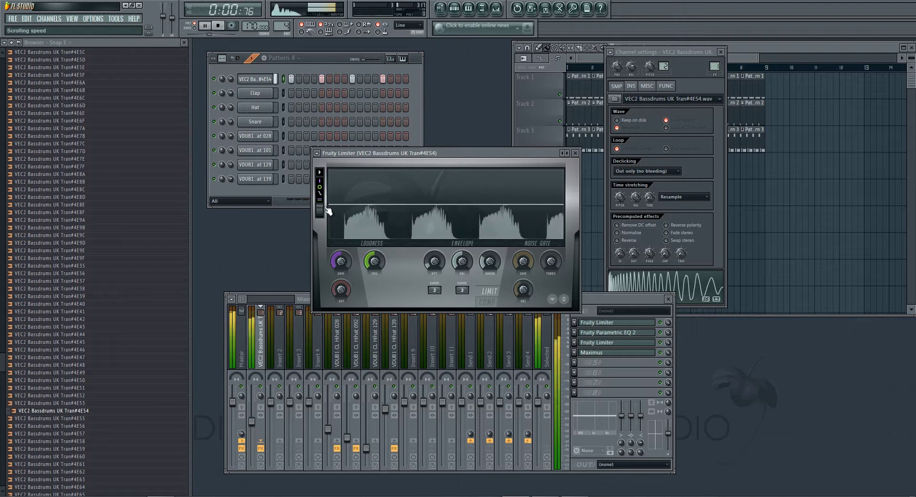
mouse_move(634, 254)
mouse_down()
mouse_move(634, 232)
mouse_move(633, 254)
mouse_up()
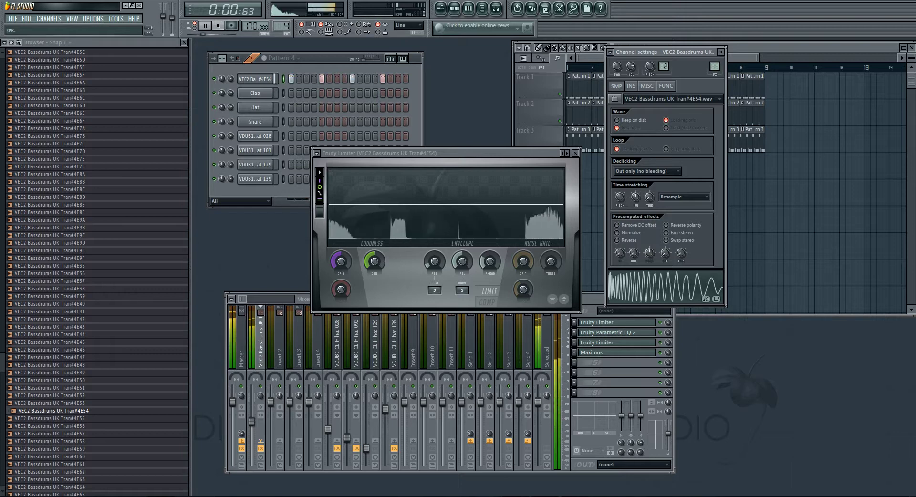
click(226, 29)
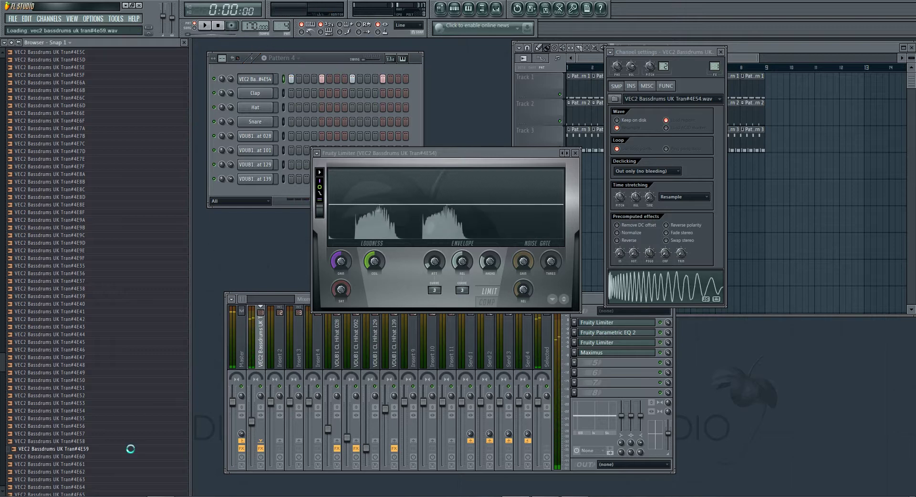
Step: Audition the VEC2 UK Trance bass drum samples further down the browser list
key(Down)
key(Down)
key(Down)
key(Down)
key(Down)
key(Down)
key(Down)
key(Down)
key(Down)
key(Down)
key(Down)
key(Down)
key(Down)
key(Down)
key(Down)
key(Down)
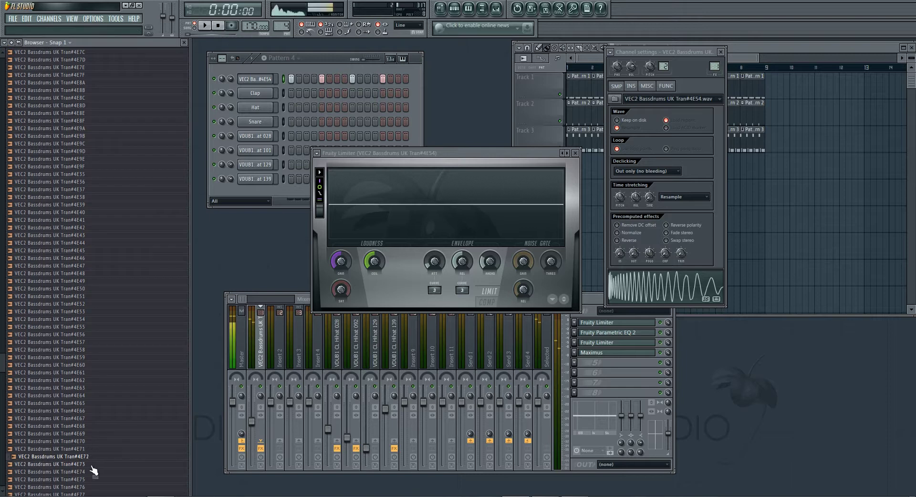
key(Down)
key(Down)
key(Down)
key(Down)
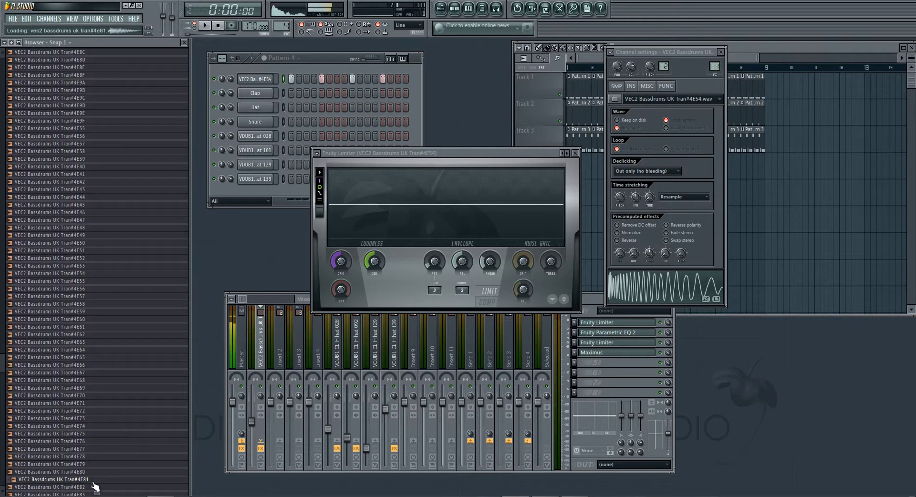
scroll(119, 250, up, 8)
Step: Replace the kick channel's sample with VEC2 Bassdrums UK Tran#4E4A and start playback
click(117, 248)
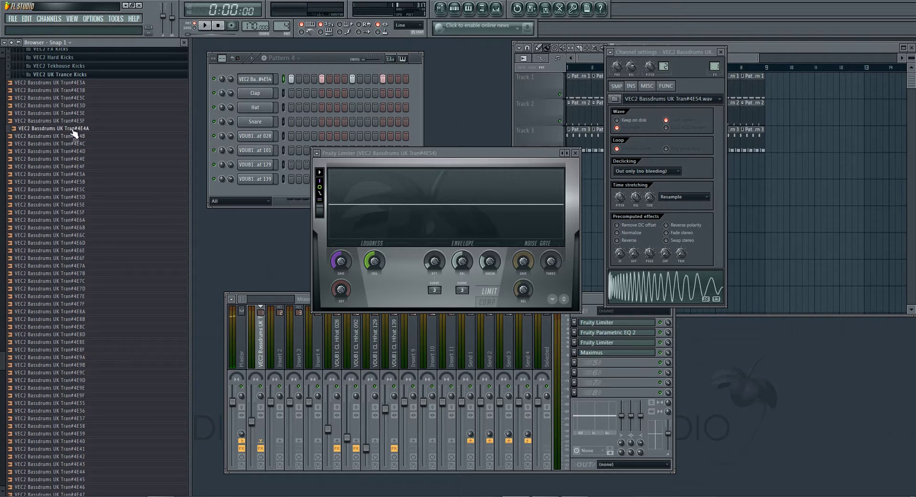
drag(243, 84, 243, 84)
click(205, 26)
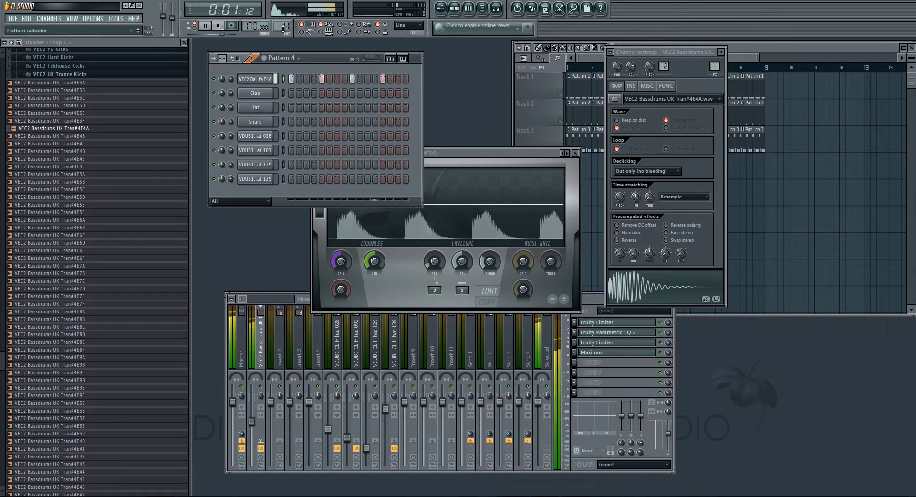
Step: In Pattern 5, clone the #4E4A kick channel, shortening the clone's tail, and fill the clone every 4 steps
drag(281, 26, 281, 22)
right_click(273, 75)
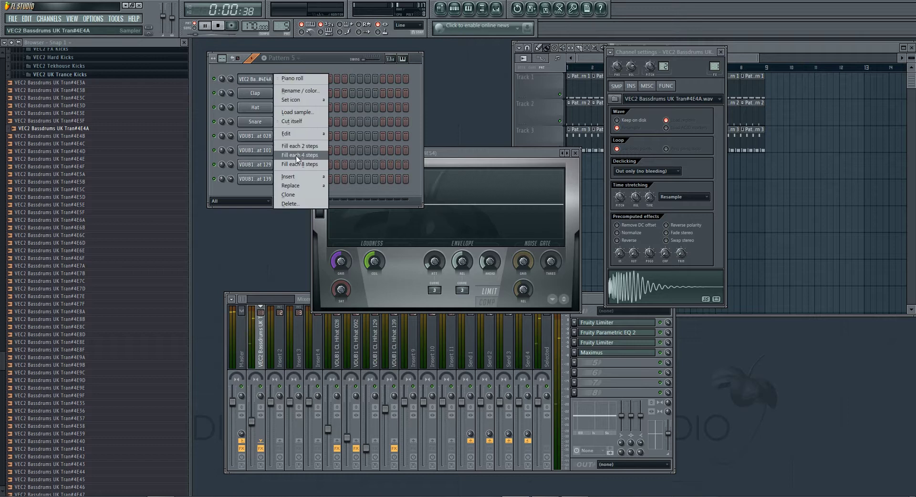
click(292, 196)
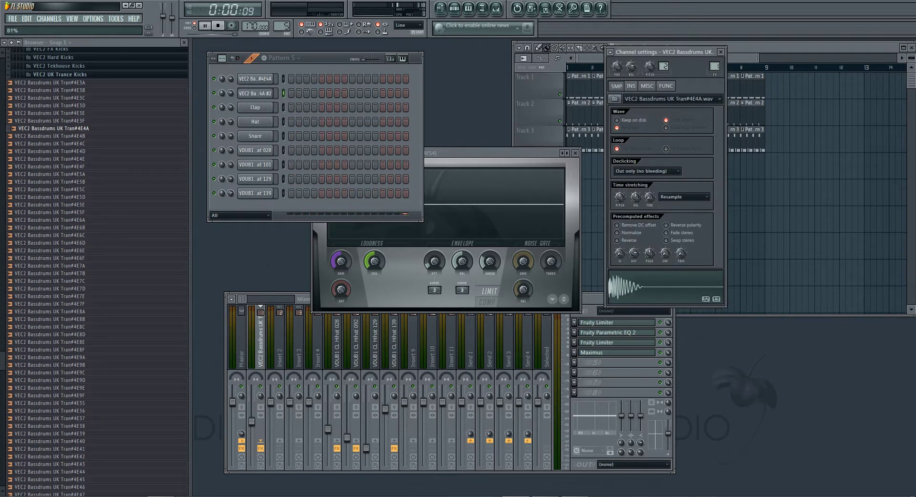
right_click(271, 98)
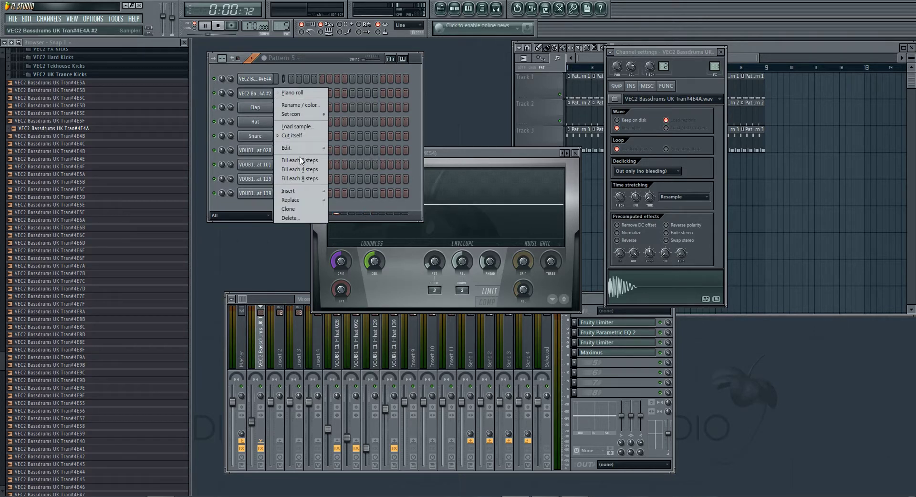
click(301, 165)
Step: Place Pattern 5 across bars 1 to 8 of Track 4 and duplicate the clips of Tracks 1 to 4 into bars 9 to 16
double_click(797, 48)
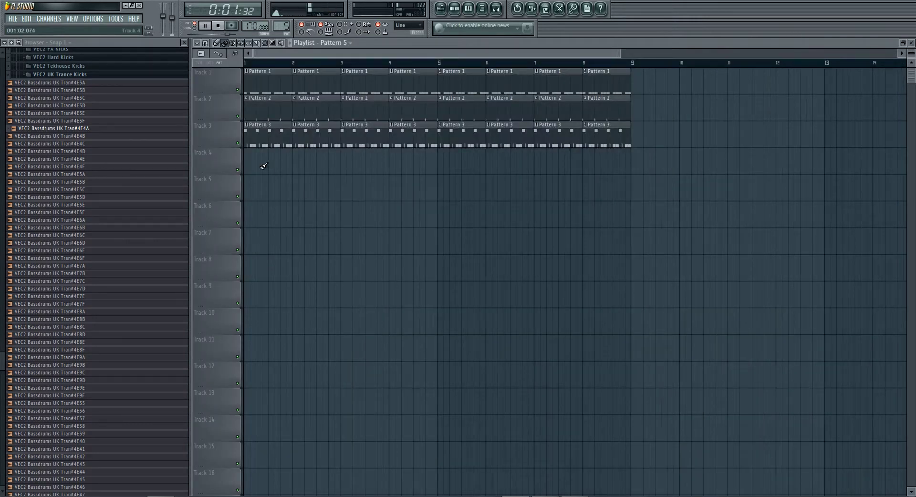
drag(247, 161, 587, 155)
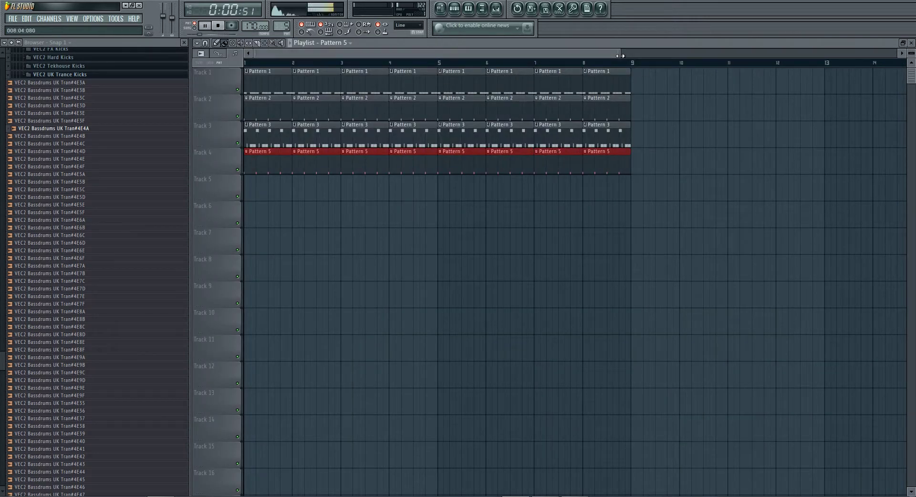
drag(620, 56, 898, 55)
mouse_move(549, 68)
mouse_down()
mouse_move(275, 252)
mouse_move(261, 243)
mouse_up()
key(ctrl+b)
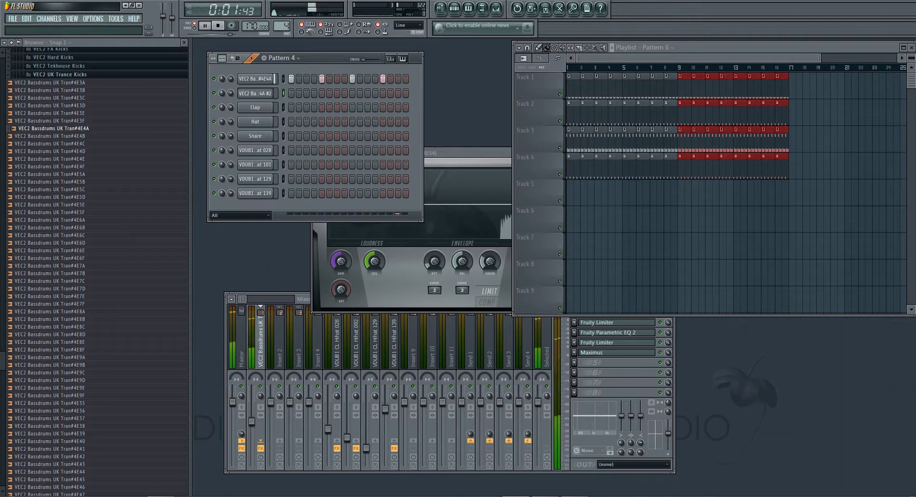
Step: In Pattern 6, add hits on the last three steps of the cloned kick channel
key(KP_Add)
key(KP_Add)
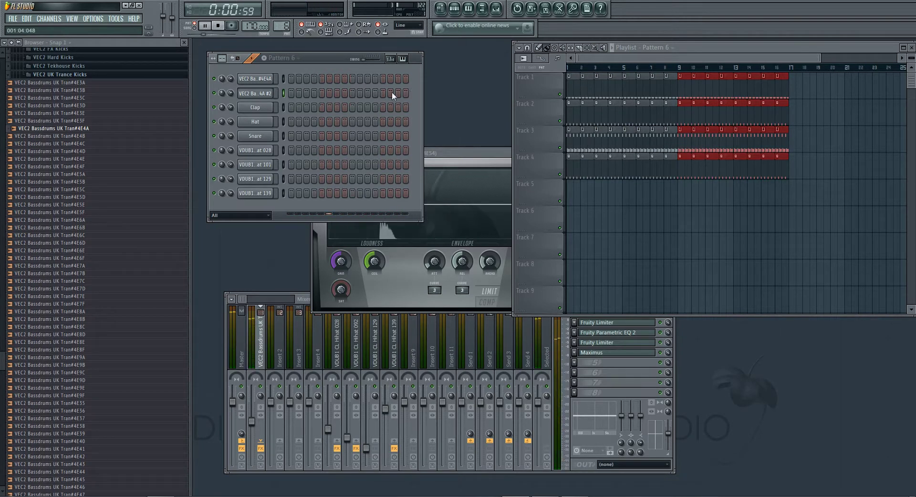
drag(390, 93, 405, 93)
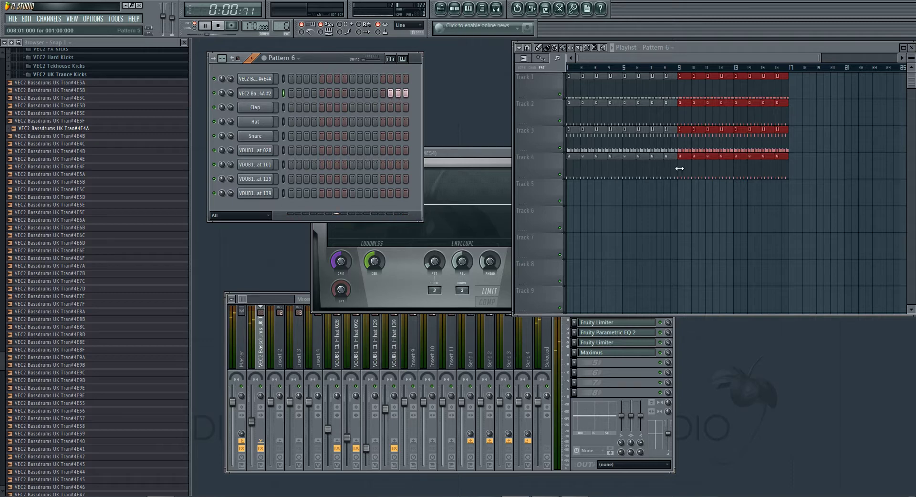
Step: Place Pattern 6 on Track 5 of the playlist at bars 4, 8, 12 and 16
click(610, 184)
click(666, 184)
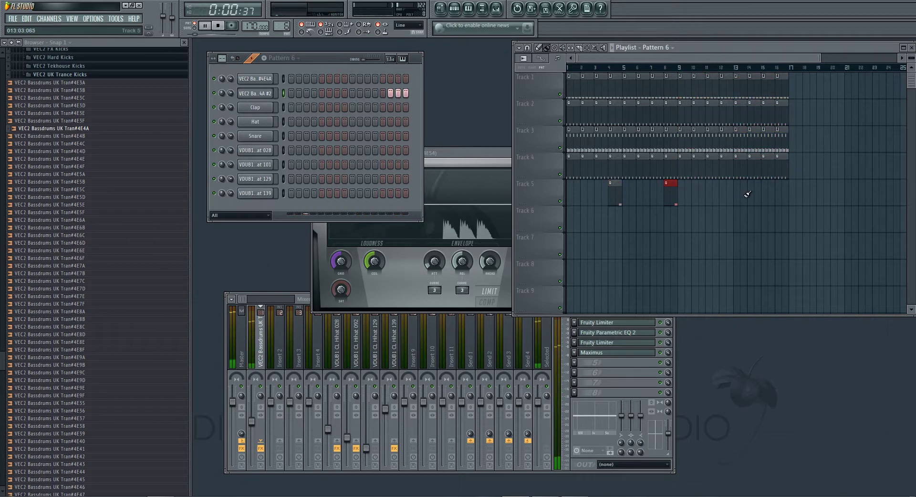
click(721, 193)
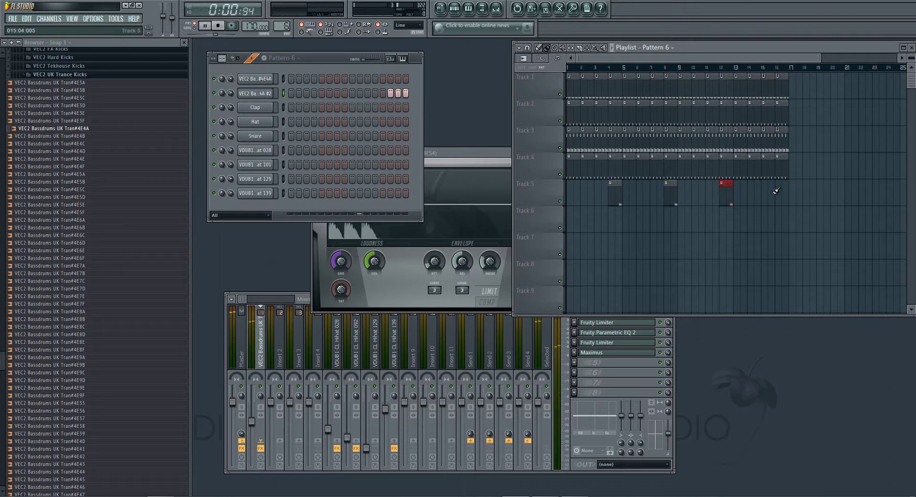
click(776, 190)
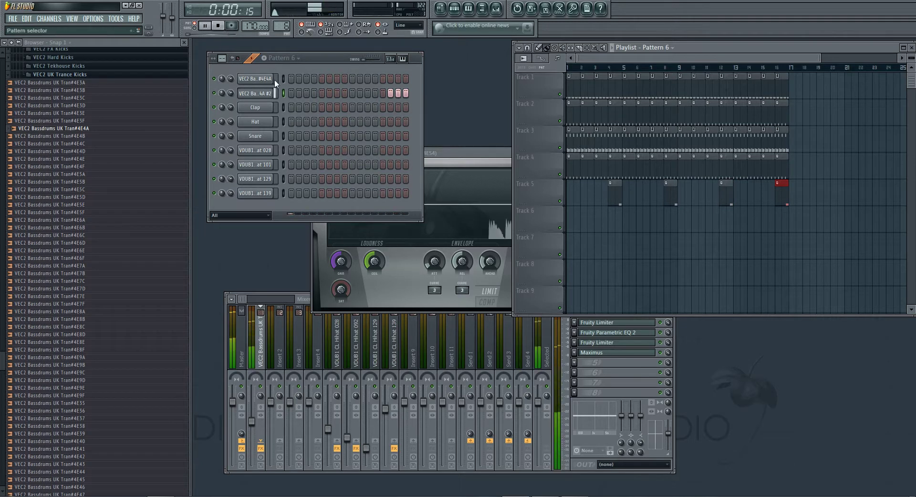
Step: Lower the velocities of the cloned kick's three Pattern 6 notes into a rising ramp and play the arrangement in song mode
right_click(270, 91)
click(291, 92)
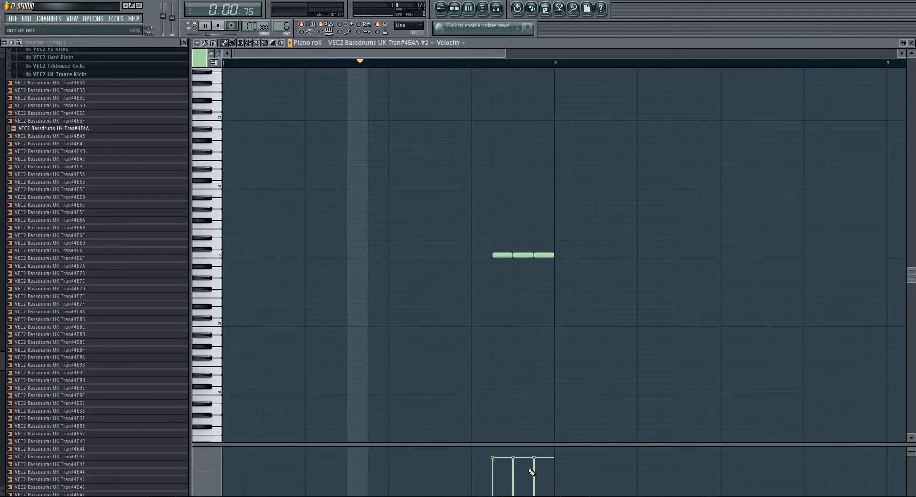
drag(466, 444, 471, 288)
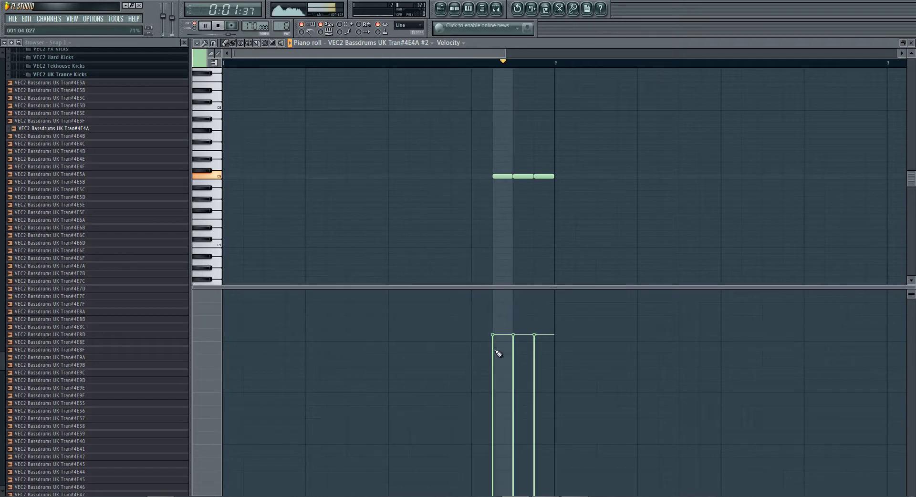
mouse_move(496, 351)
mouse_down()
mouse_move(531, 354)
mouse_move(497, 367)
mouse_up()
click(513, 361)
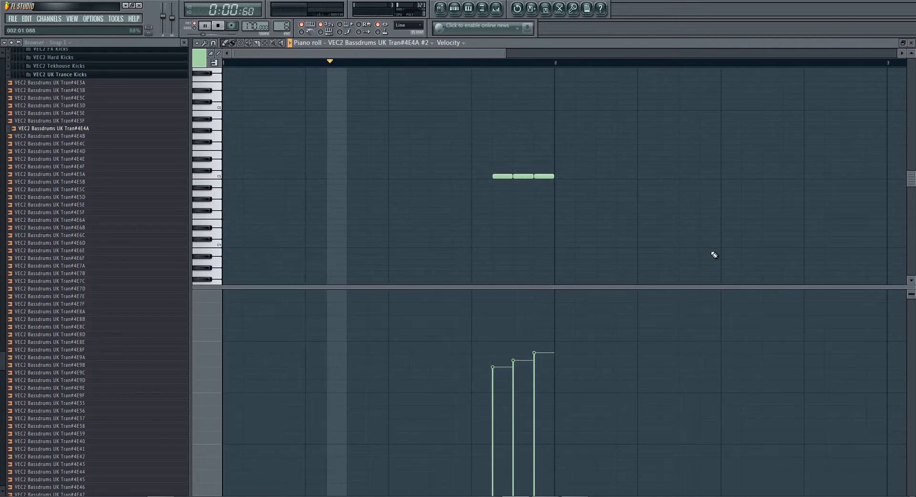
click(911, 43)
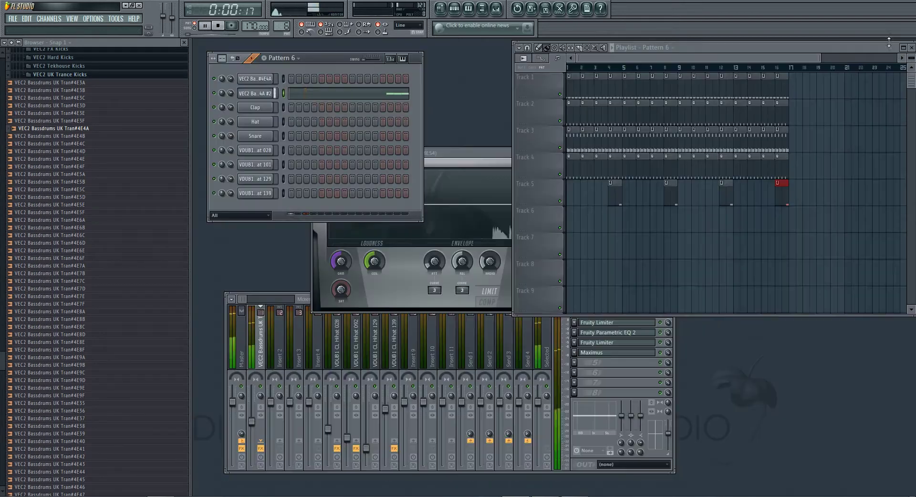
click(194, 27)
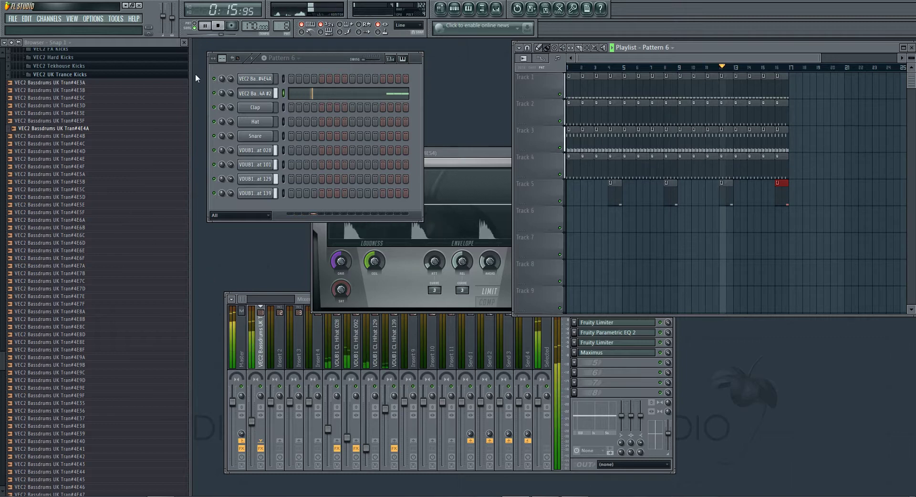
Step: Stop playback, load VEC2 Claps 026 from the CLAPS folder as a new channel in Pattern 7, and add hits on steps 5 and 13
click(218, 26)
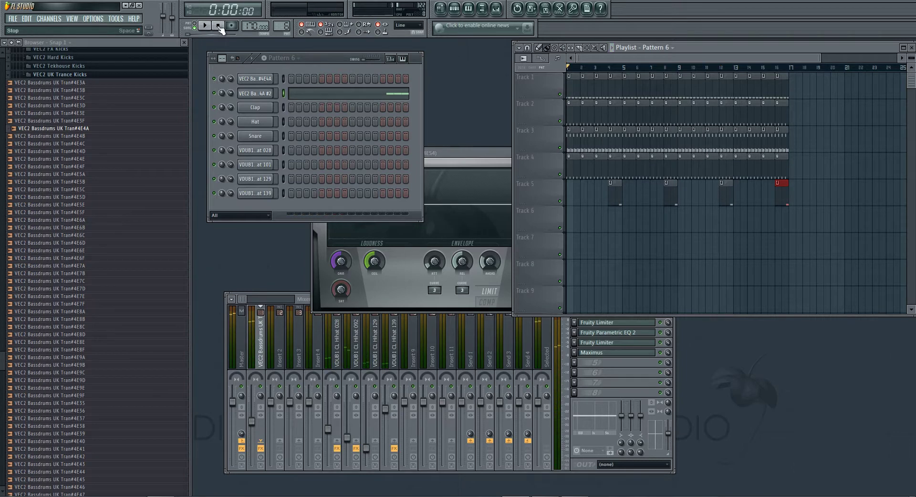
click(77, 75)
scroll(118, 162, up, 5)
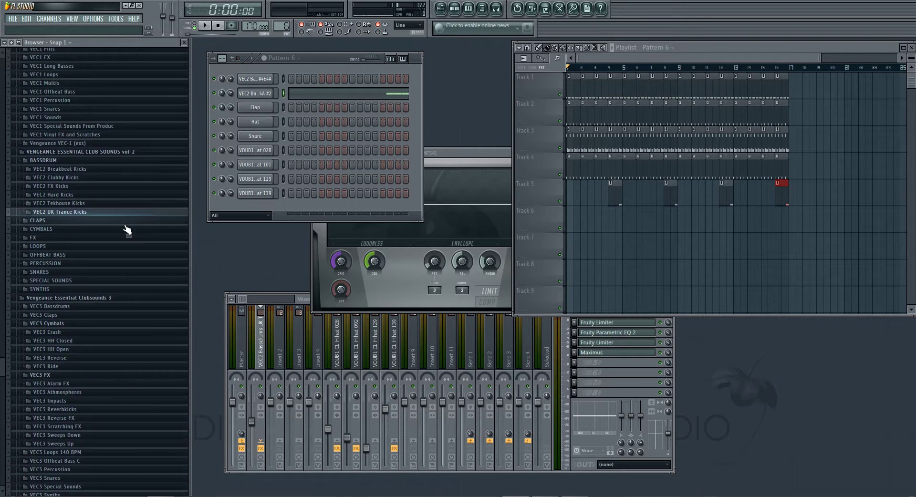
click(78, 221)
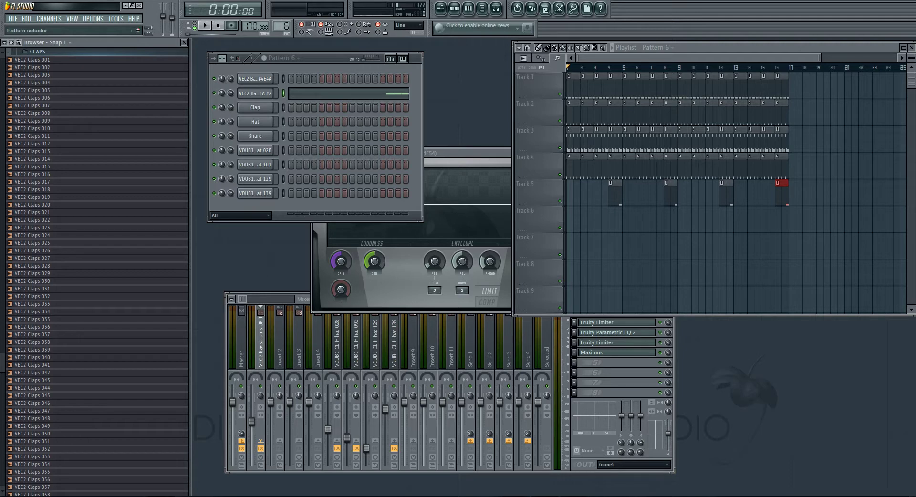
click(132, 231)
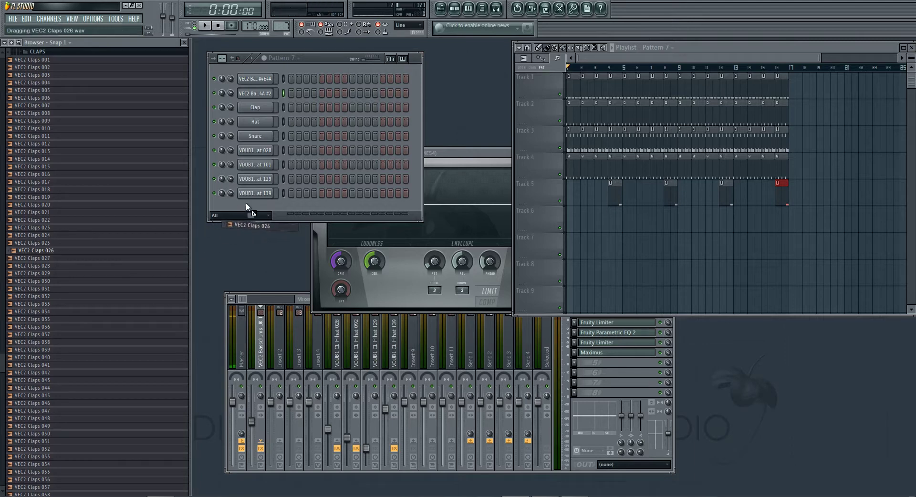
drag(245, 202, 247, 207)
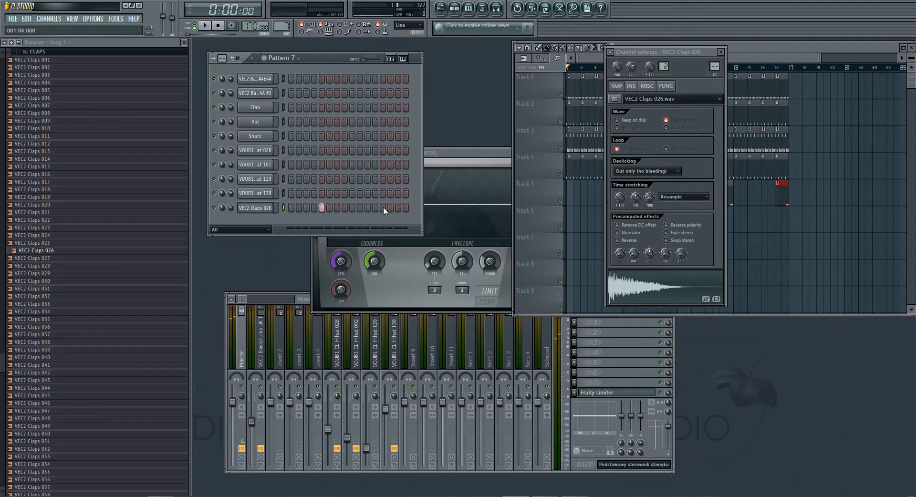
Step: Route the VEC2 Claps 026 channel to mixer Insert 2 and play Pattern 7
click(296, 293)
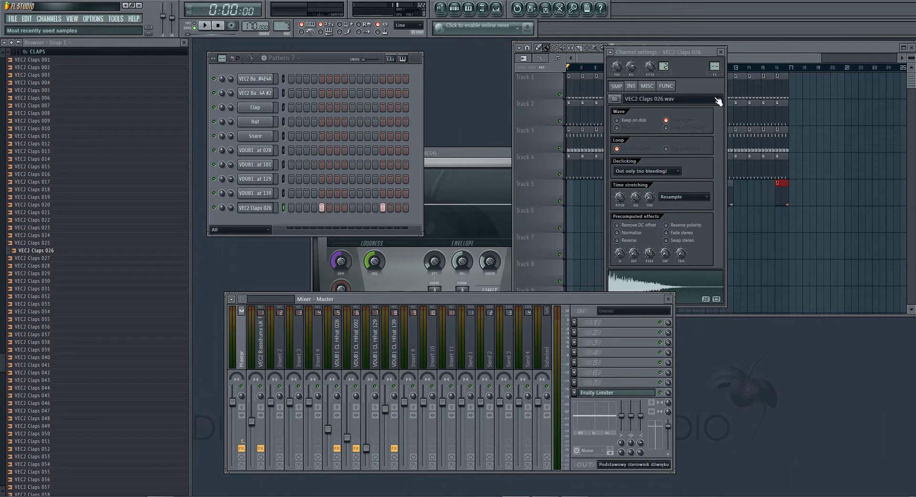
right_click(288, 352)
mouse_move(334, 340)
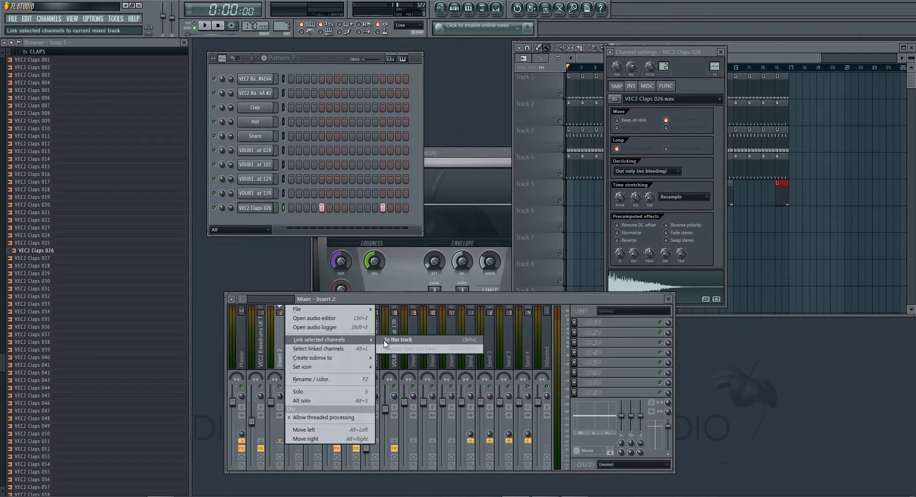
click(396, 341)
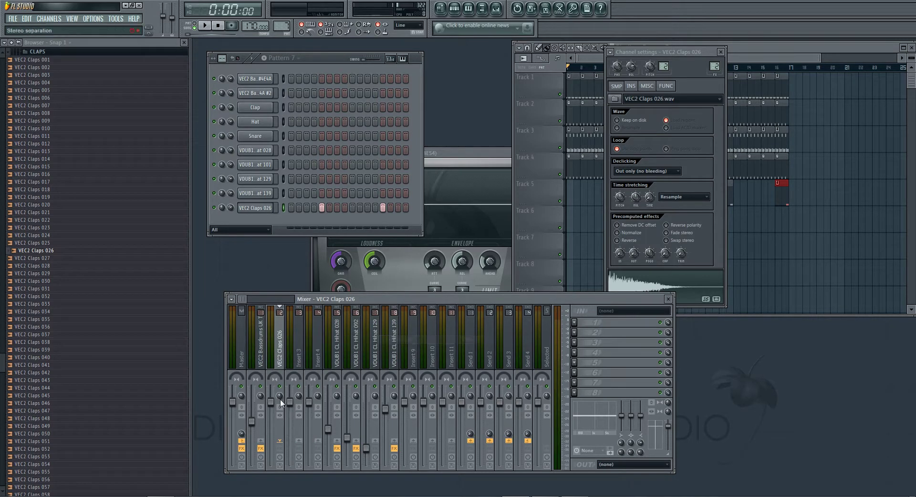
click(205, 26)
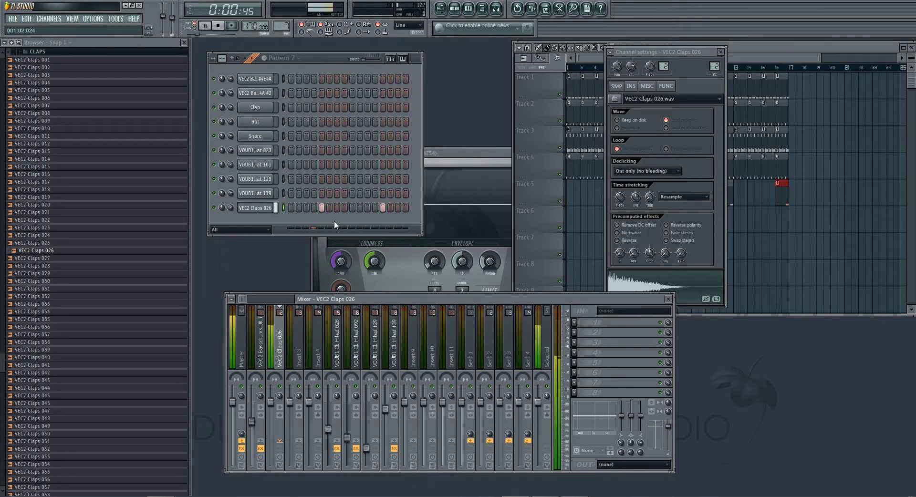
Step: Add Fruity Parametric EQ 2 to the clap's mixer track and cut its low frequencies with bands 1 and 2
click(580, 323)
mouse_move(580, 324)
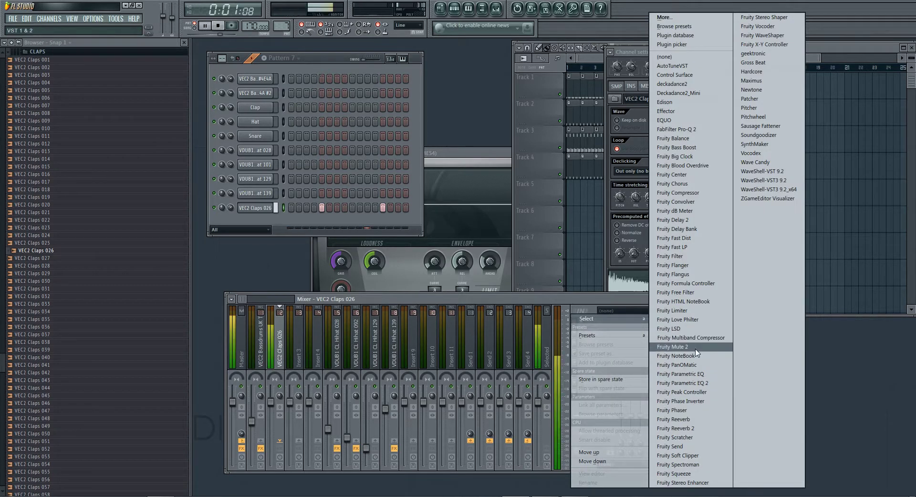
click(687, 383)
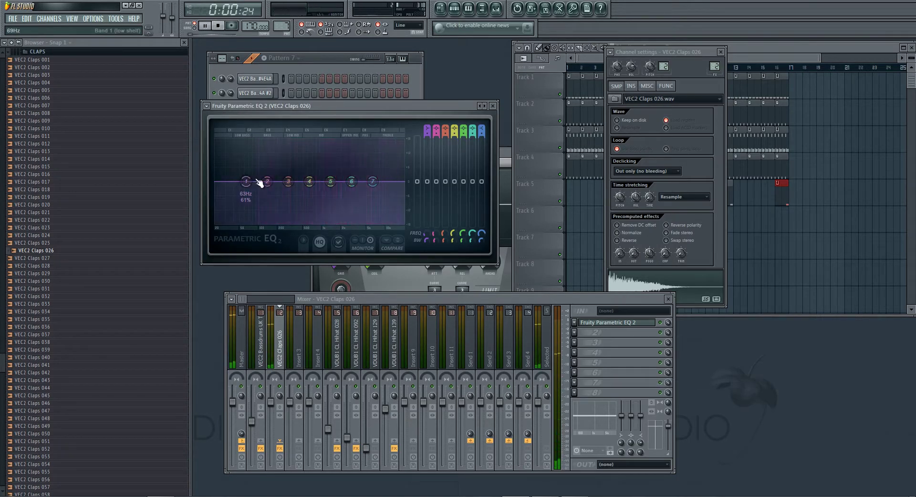
drag(246, 181, 262, 220)
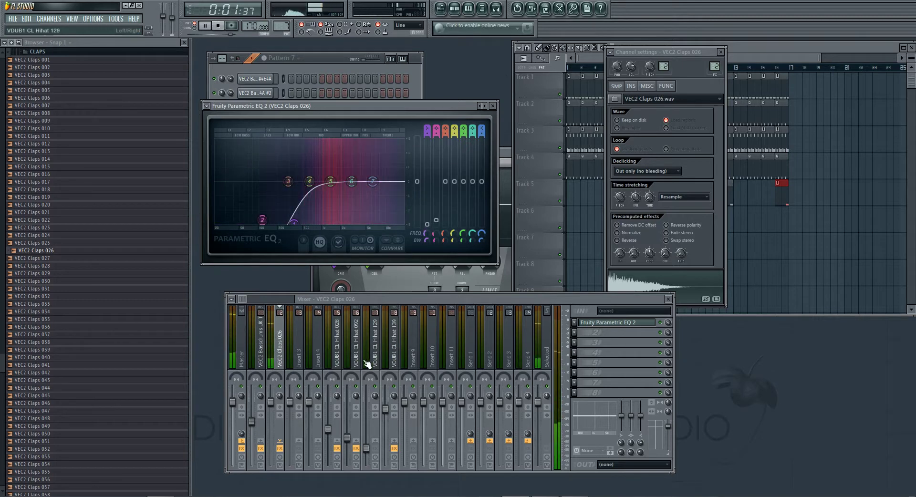
Step: Add Fruity Delay 2 with a reduced input volume to the clap's mixer track and lower that track's level
click(616, 332)
click(677, 219)
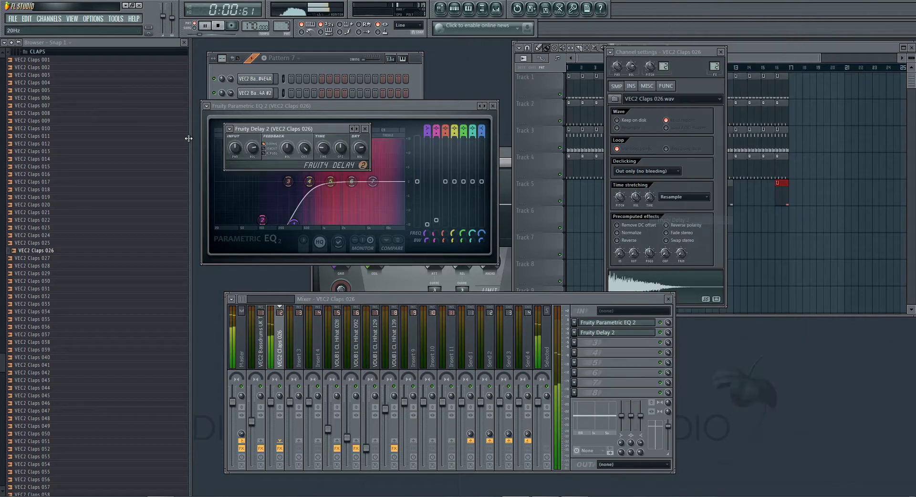
drag(252, 148, 252, 184)
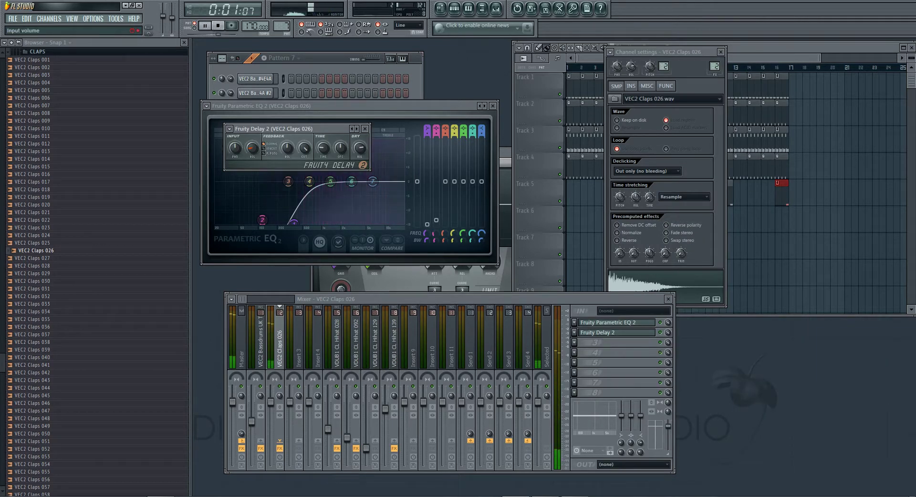
click(365, 129)
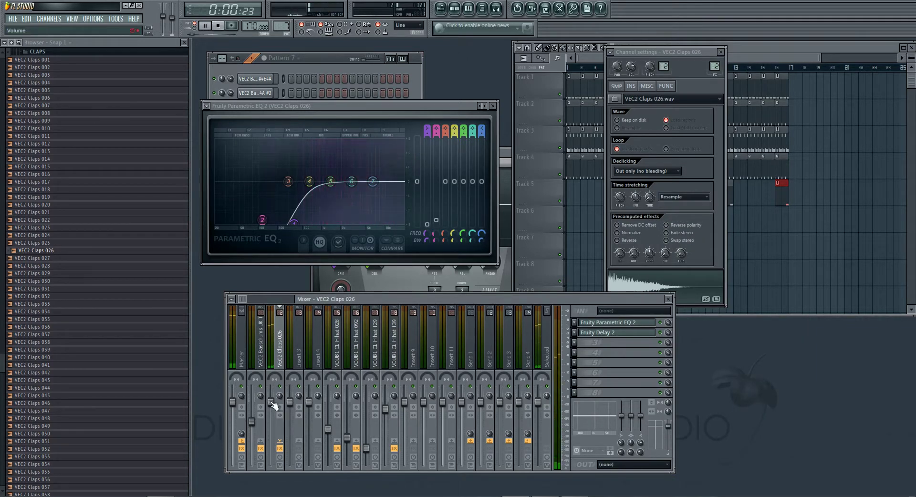
drag(273, 405, 274, 418)
click(493, 106)
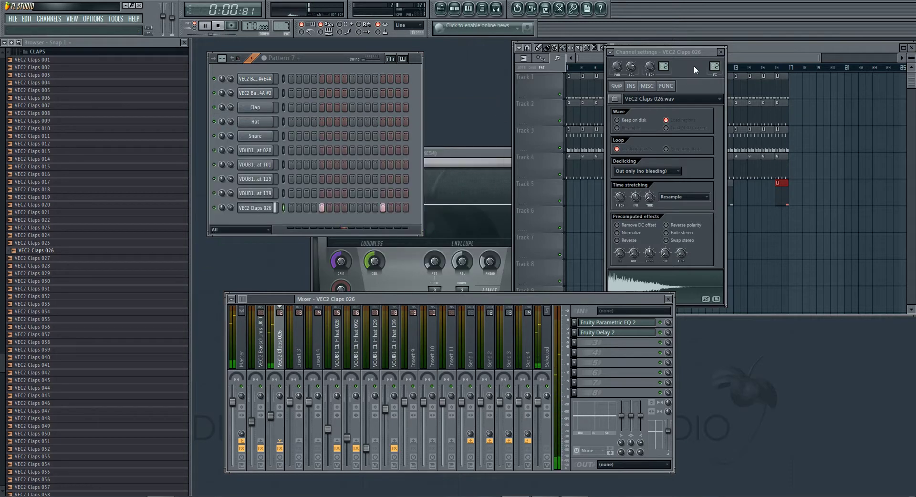
Step: Paint Pattern 7 across bars 1 to 16 of Track 6 in the playlist and play the arrangement in song mode
click(723, 52)
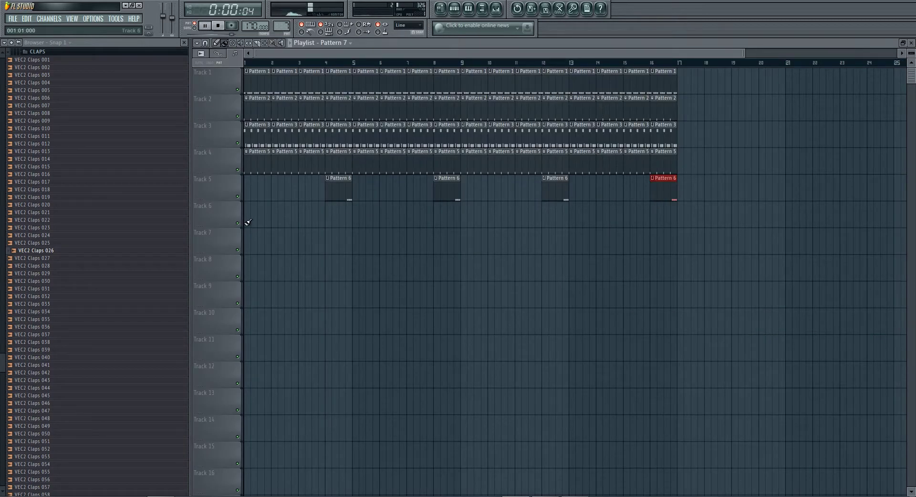
drag(247, 222, 655, 228)
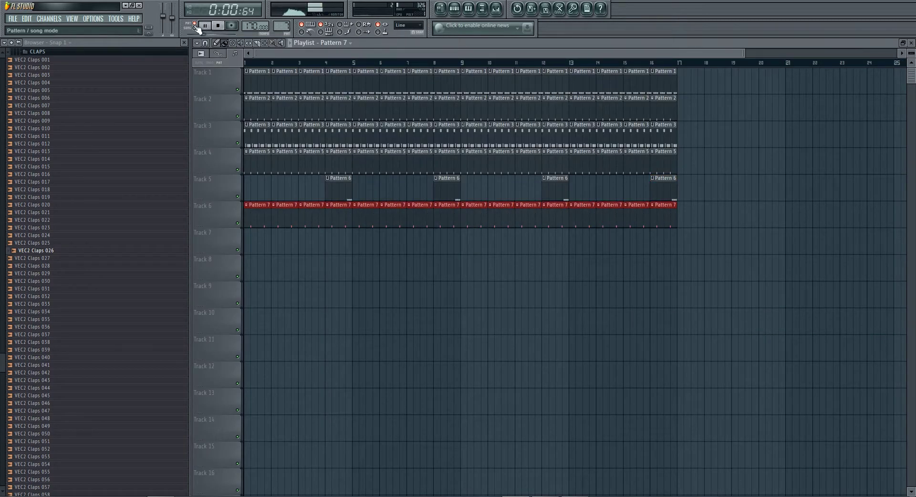
double_click(457, 43)
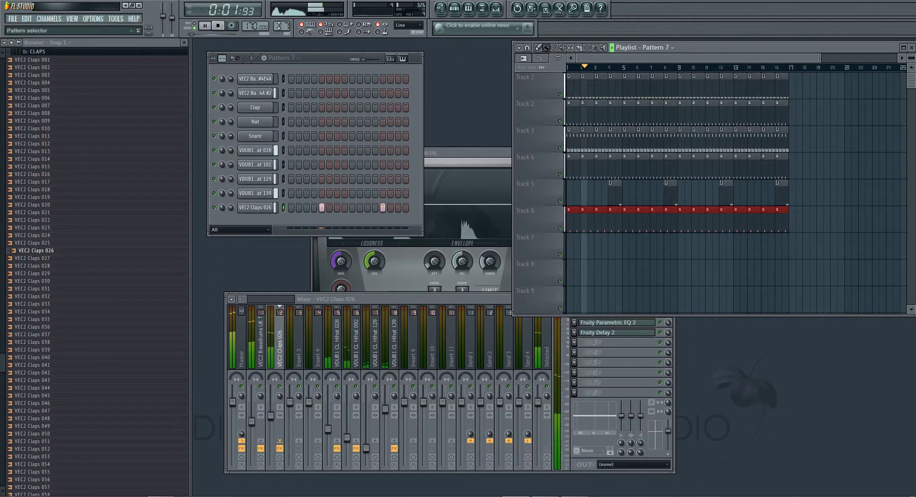
Step: In Pattern 8, add a clap hit on step 10 and place the pattern on Track 7 at bar 4
scroll(280, 26, up, 1)
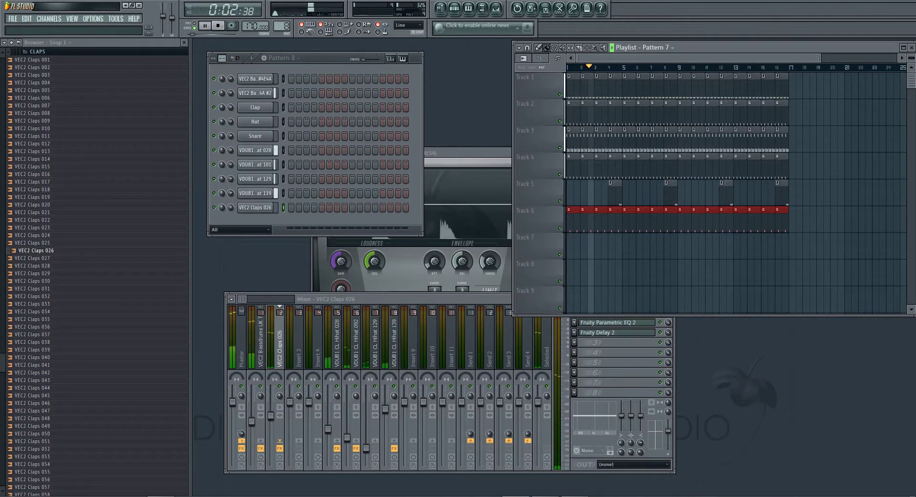
click(360, 207)
click(614, 242)
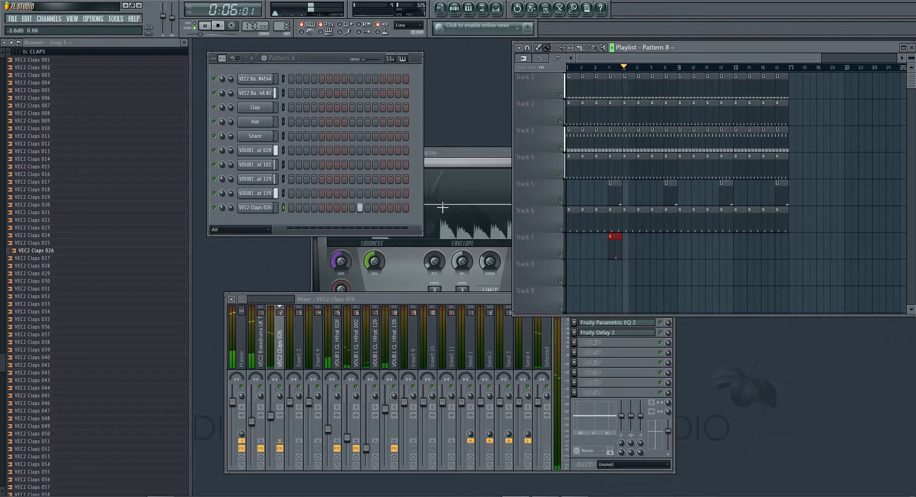
Step: In Pattern 9, add clap hits on steps 11 and 15
scroll(281, 26, up, 1)
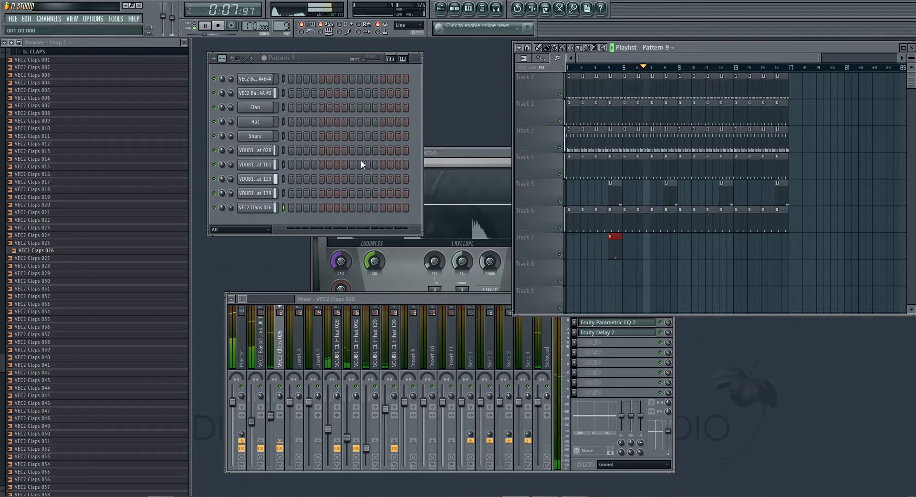
click(368, 207)
click(398, 207)
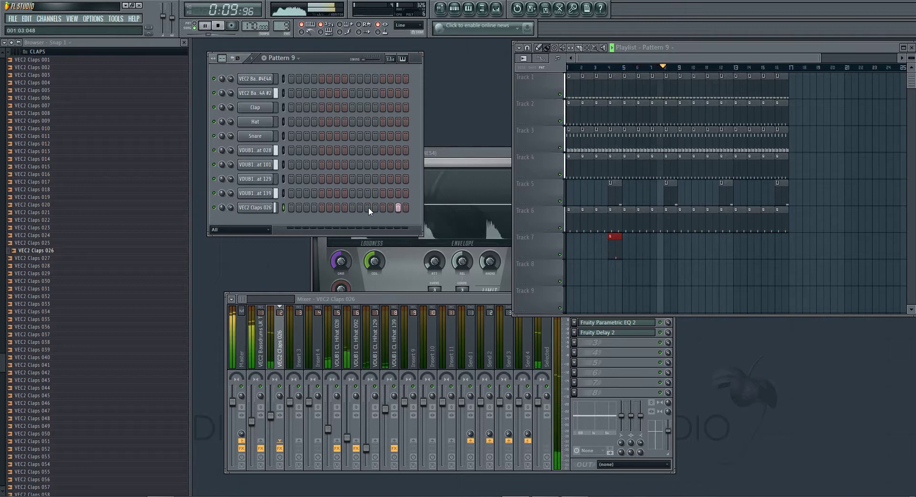
Step: Place Pattern 9 on Track 7 at bars 8 and 16, and Pattern 8 on the same track at bar 12
click(668, 240)
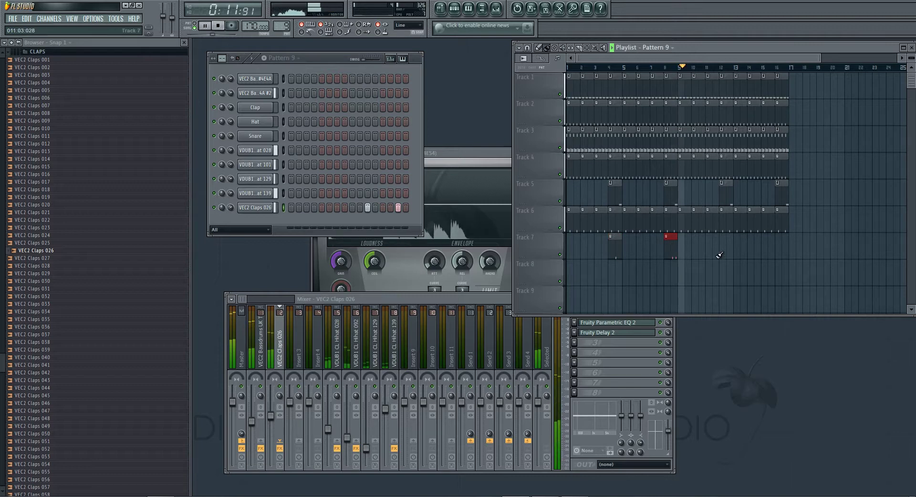
click(779, 241)
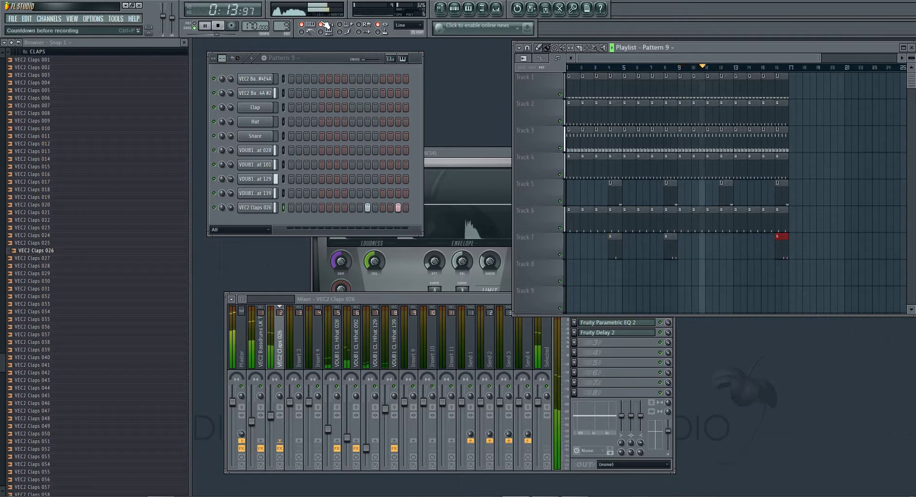
click(729, 242)
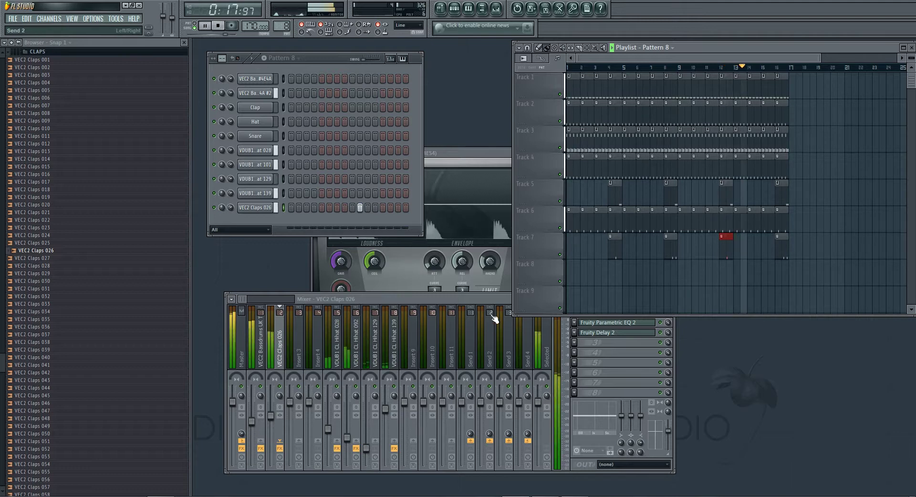
click(279, 415)
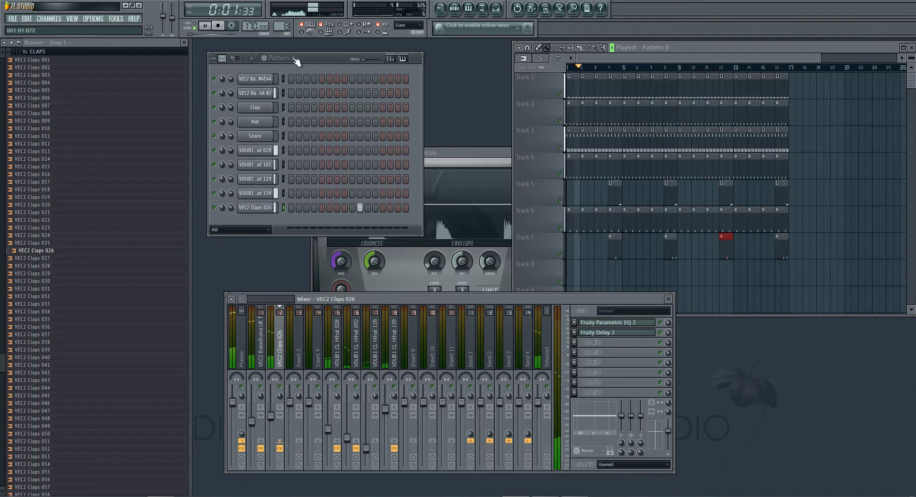
Step: Collapse the CLAPS sample folder and open the VEC2 Ride folder under CYMBALS
click(127, 321)
scroll(82, 179, up, 4)
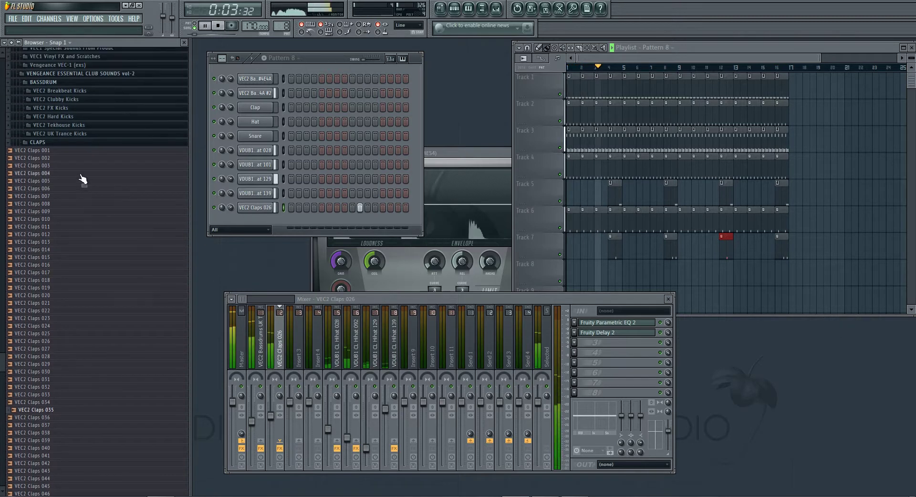
click(84, 143)
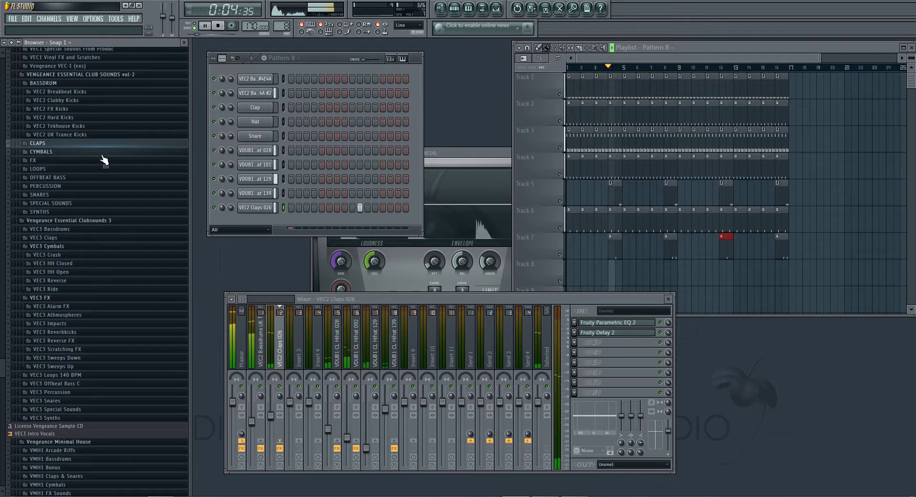
click(76, 152)
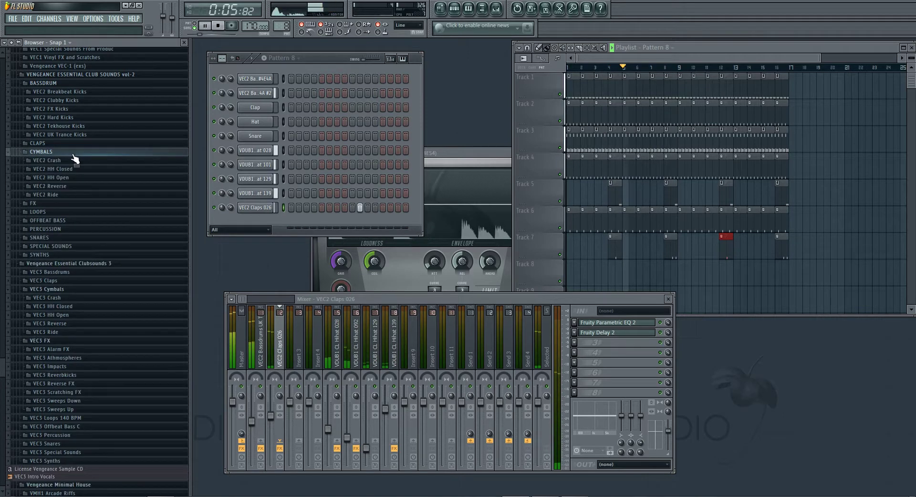
click(95, 194)
Step: Audition several ride samples in the VEC2 Ride folder, first with the beat playing and again with playback stopped
click(48, 226)
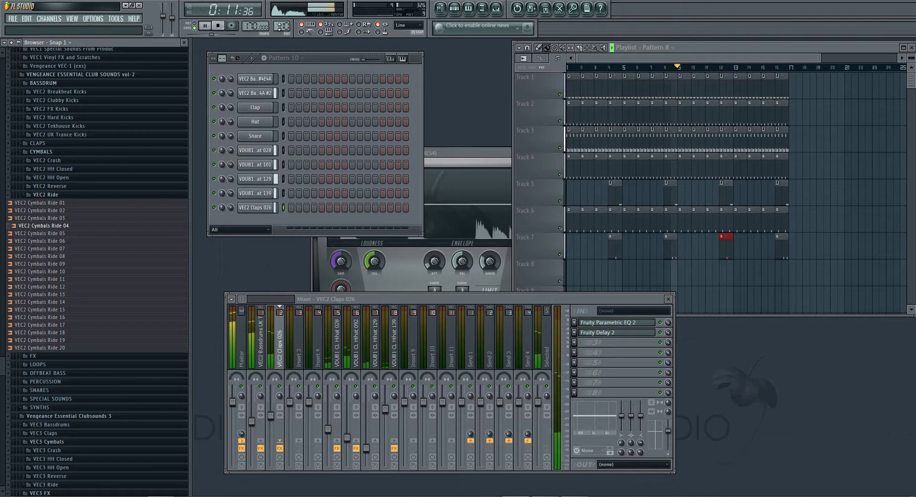
click(105, 309)
click(99, 304)
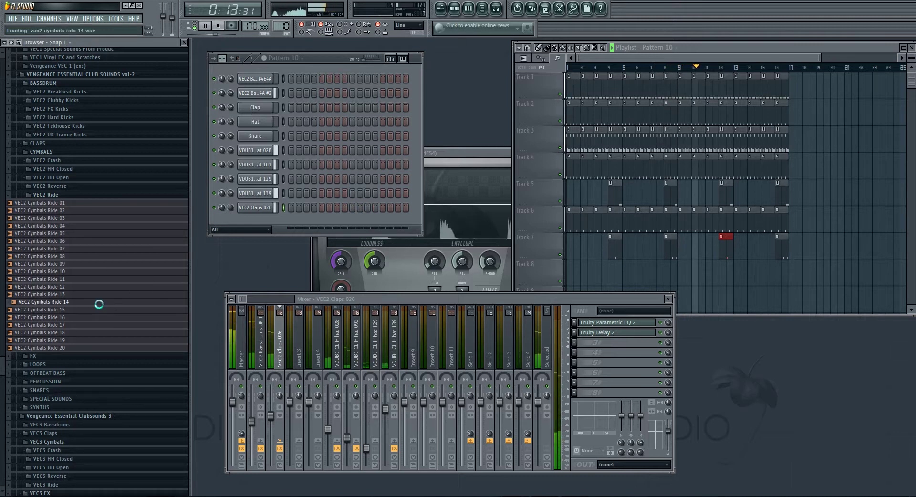
click(97, 295)
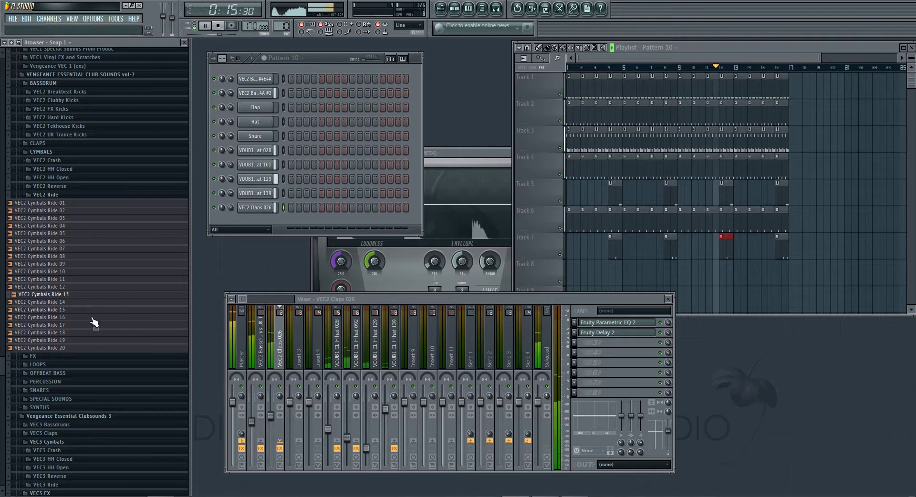
key(space)
click(91, 340)
click(86, 348)
click(85, 341)
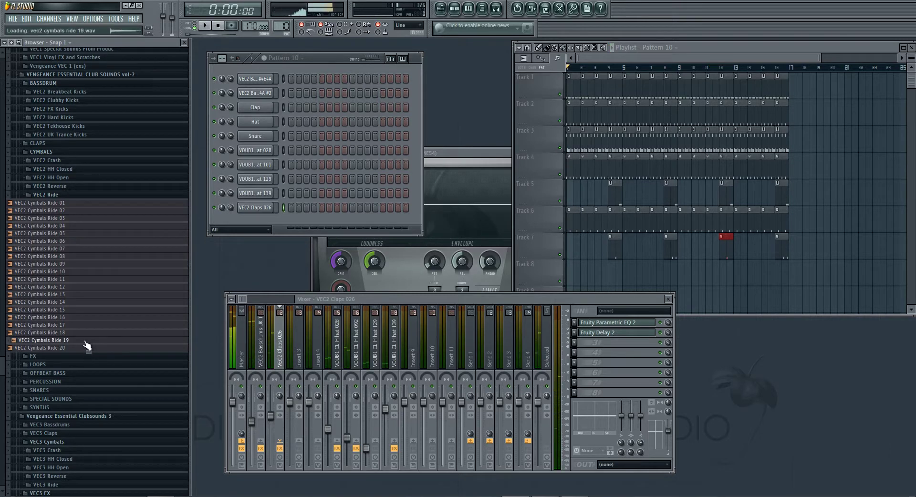
click(71, 333)
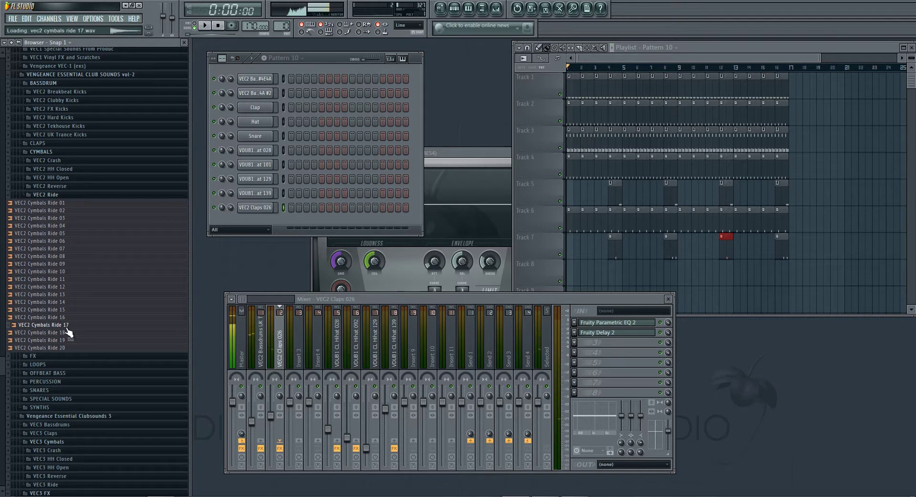
click(56, 210)
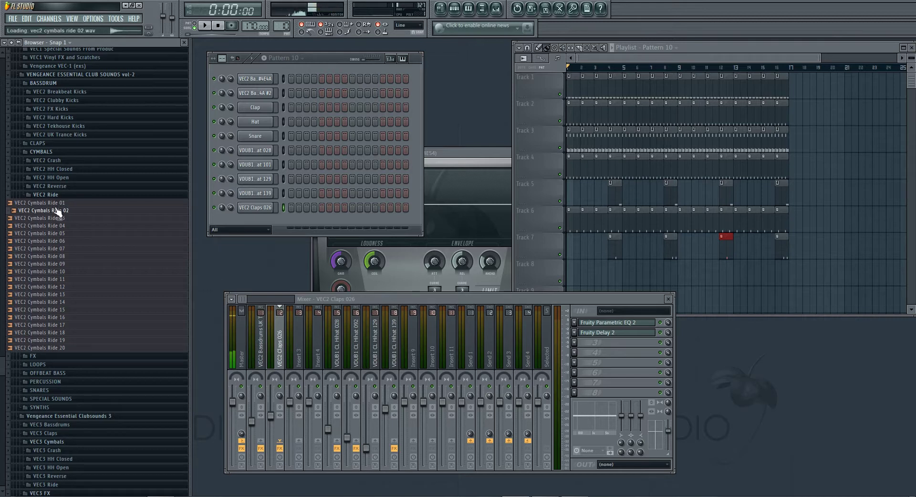
Step: Load VEC2 Cymbals Ride 01 onto the Clap channel, route it to mixer insert 9 and lower that insert's fader to about 64%
drag(234, 216, 257, 105)
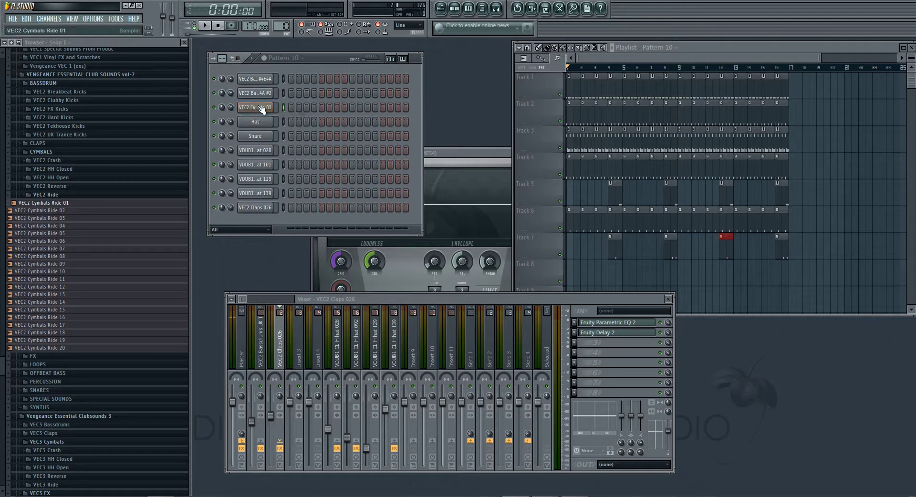
drag(716, 68, 716, 52)
drag(405, 402, 405, 424)
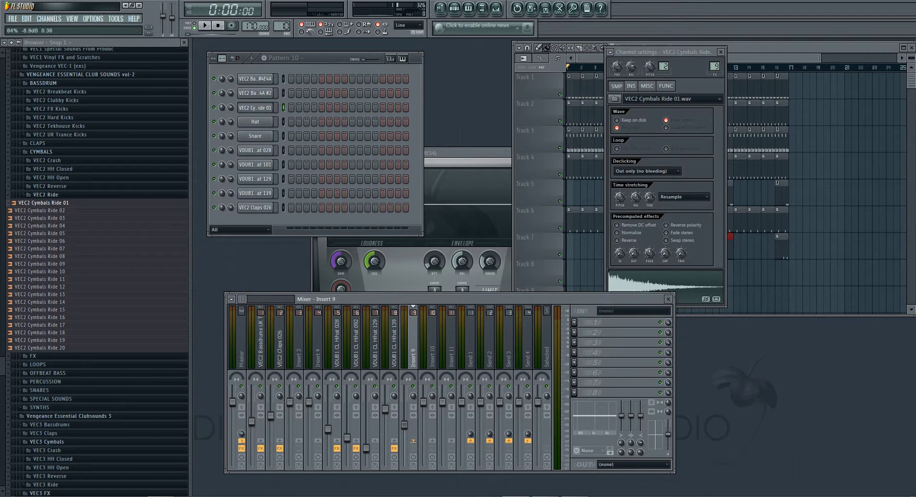
Step: Add Fruity Parametric EQ 2 to the first effect slot of insert 9 and move its window clear of the channel list
click(580, 324)
click(692, 387)
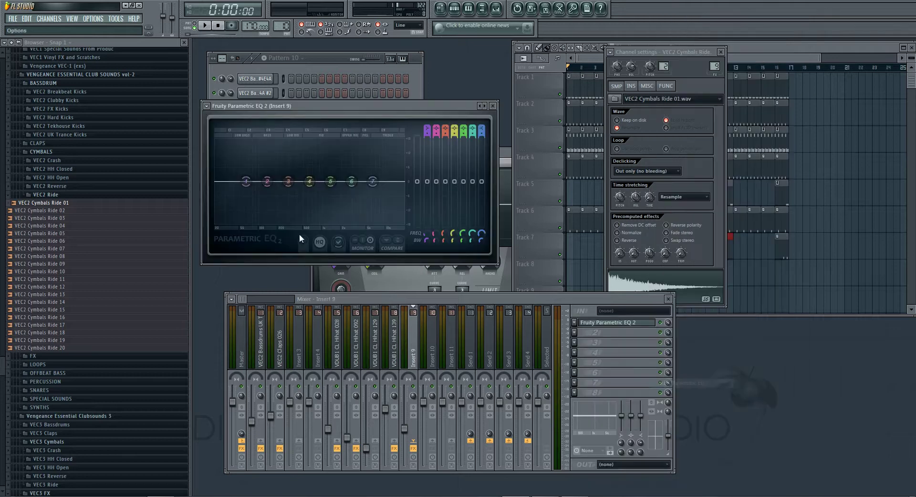
drag(357, 110, 380, 232)
right_click(273, 202)
click(300, 207)
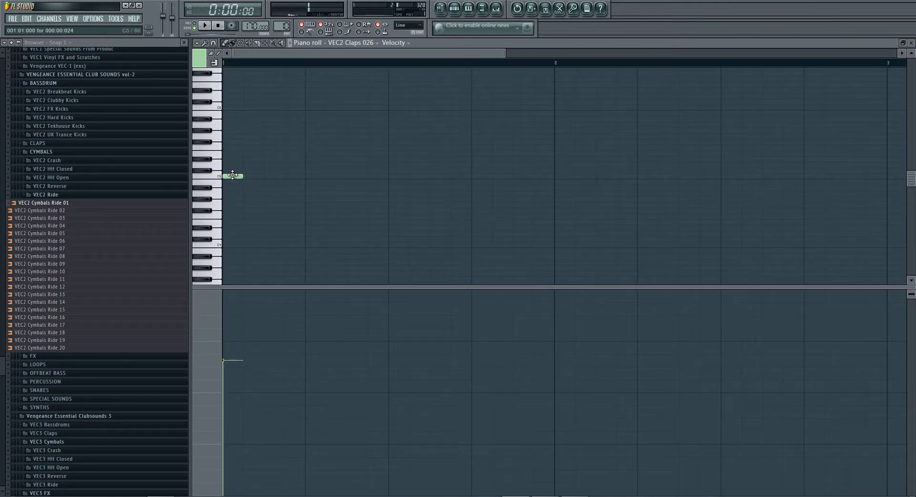
click(911, 43)
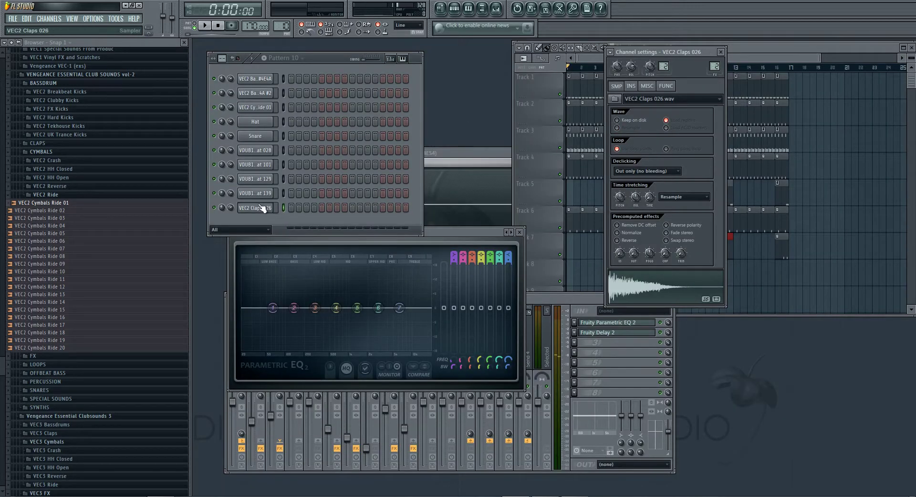
Step: Fill every 4 steps of the Ride 01 channel in Pattern 10
click(260, 108)
right_click(283, 107)
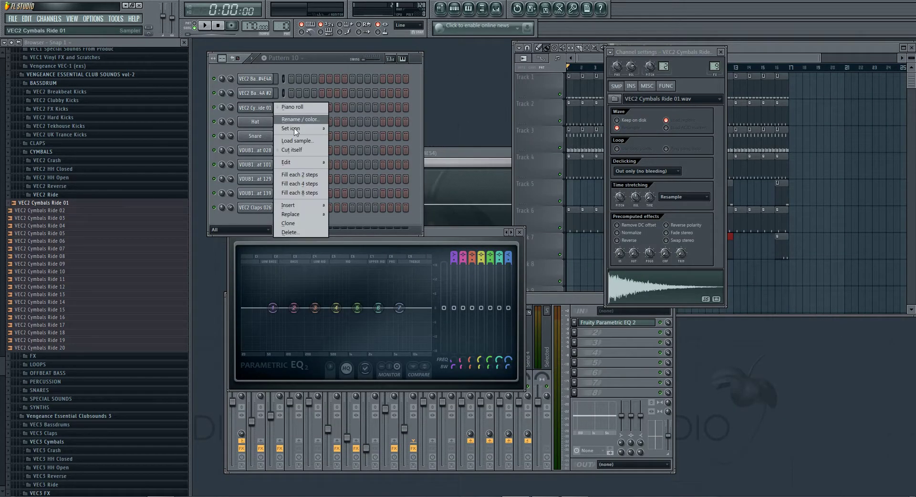
click(301, 184)
Step: Cut the ride's low end with band 1 of its Parametric EQ 2 while the pattern plays
click(202, 26)
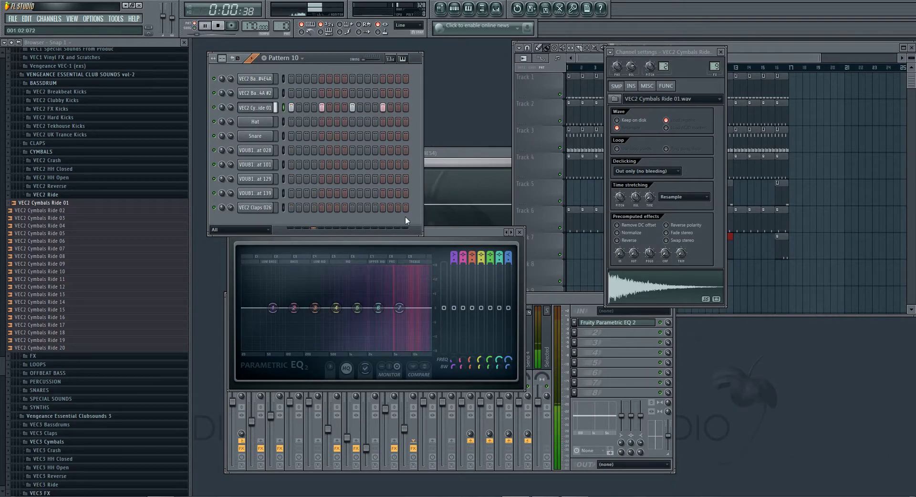
drag(272, 308, 336, 348)
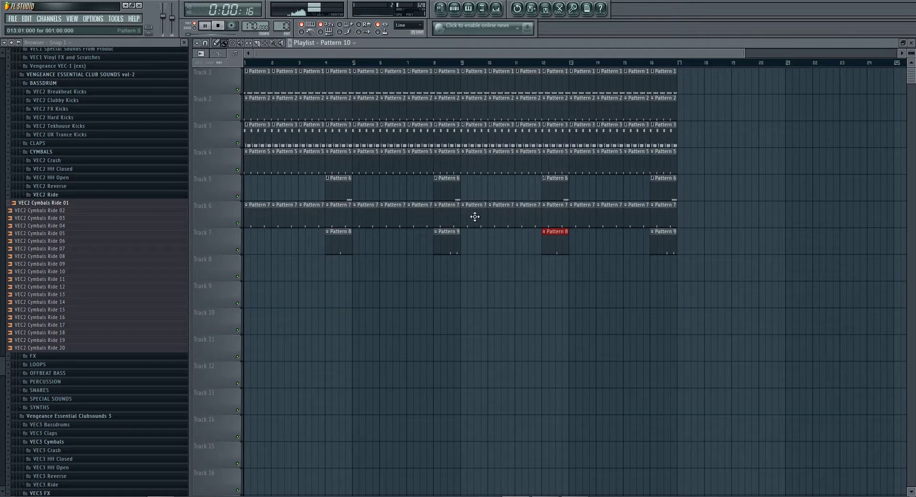
Step: Place Pattern 10 on Track 8 across bars 1 to 16 and listen to the song with the plugin windows closed
drag(249, 265, 620, 261)
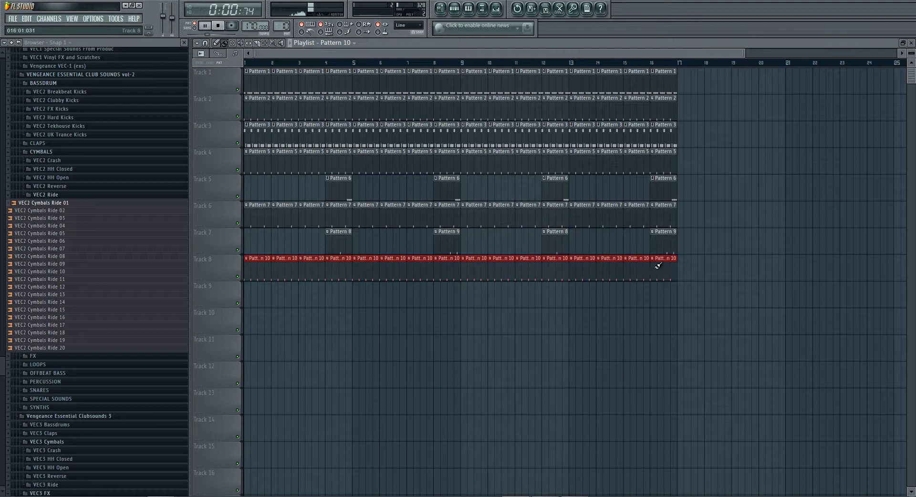
click(194, 28)
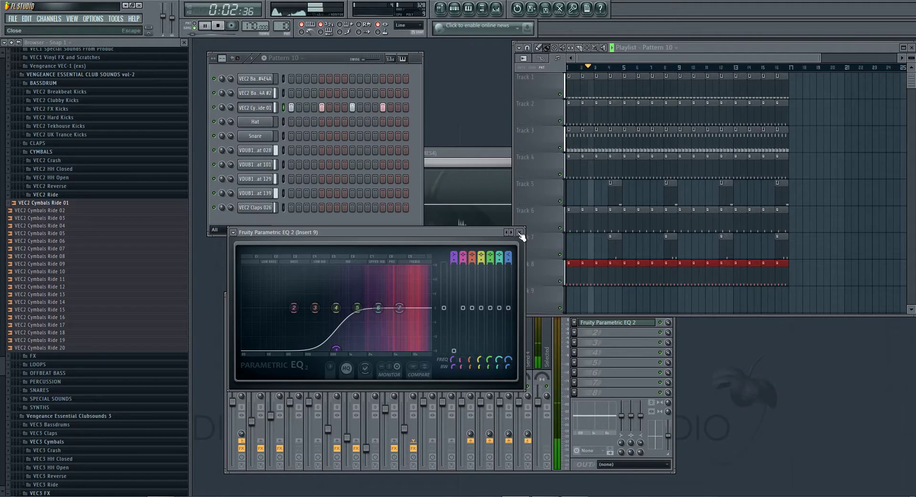
click(520, 234)
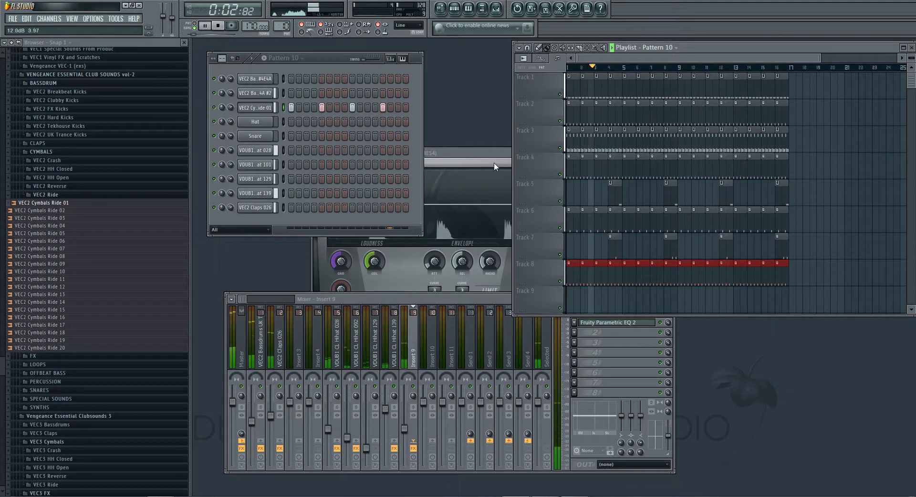
click(493, 162)
click(574, 153)
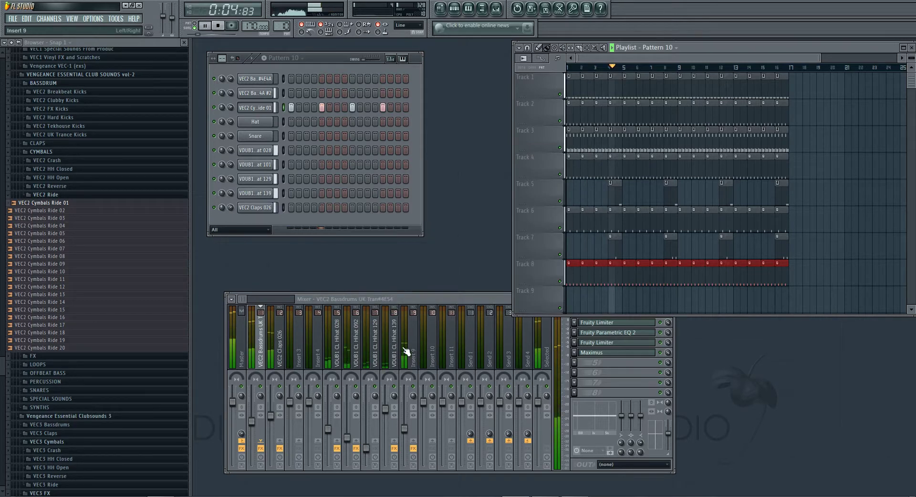
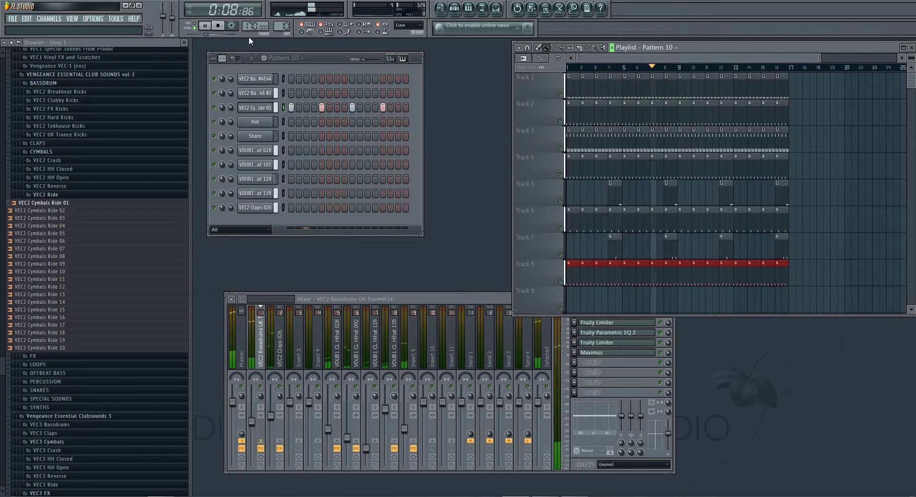
click(217, 25)
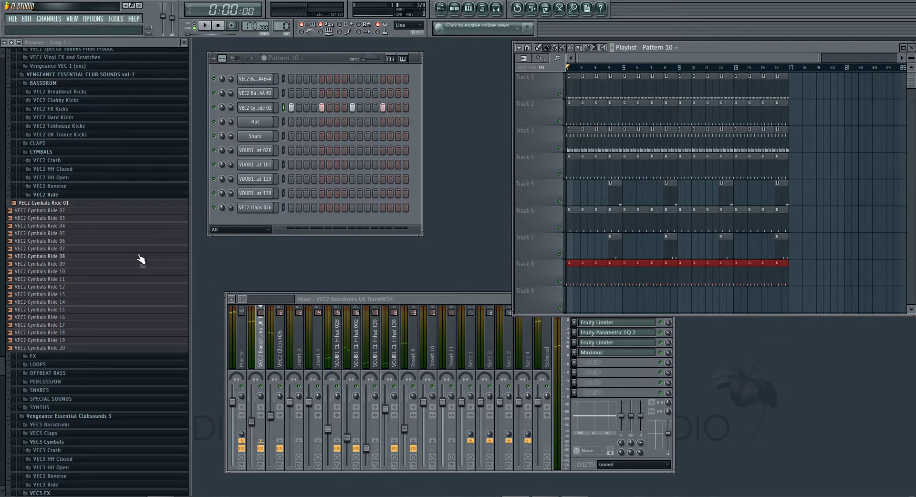
Step: Audition samples in the VEC2 Crash folder and place VEC2 Cymbals Crash 05 on Track 9 at bar 1
click(59, 194)
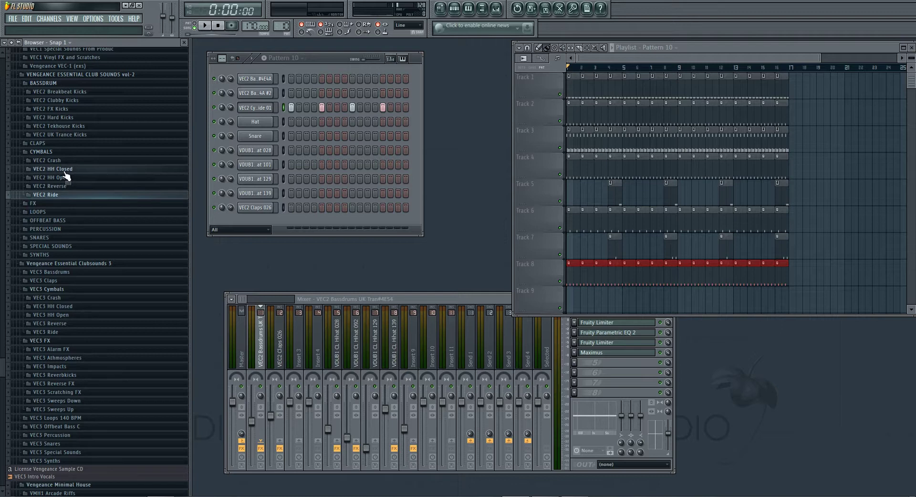
click(66, 161)
click(63, 184)
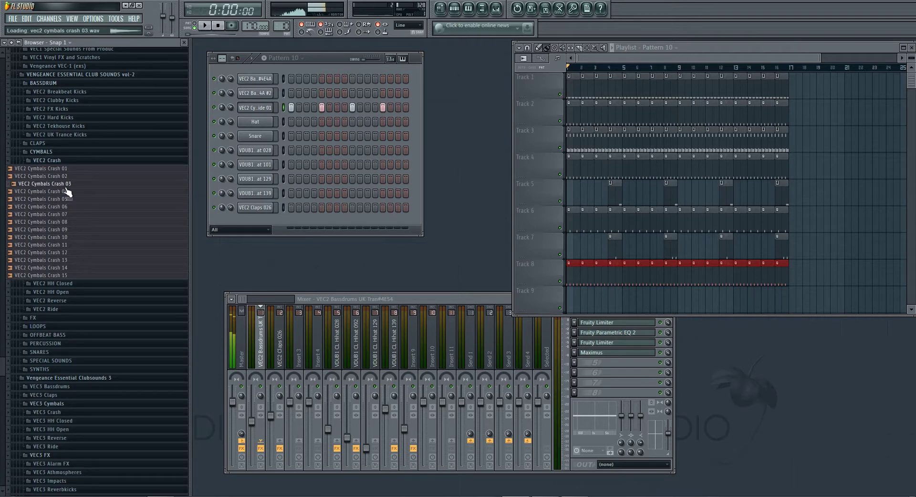
click(63, 199)
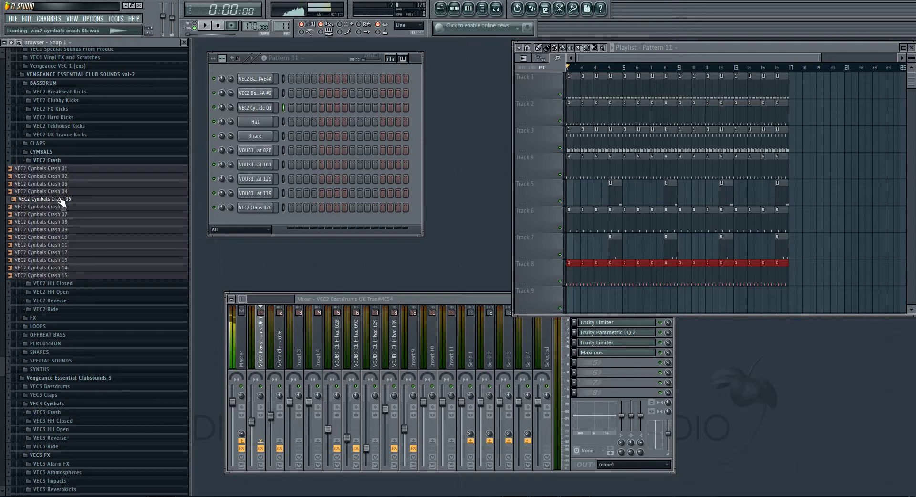
click(58, 201)
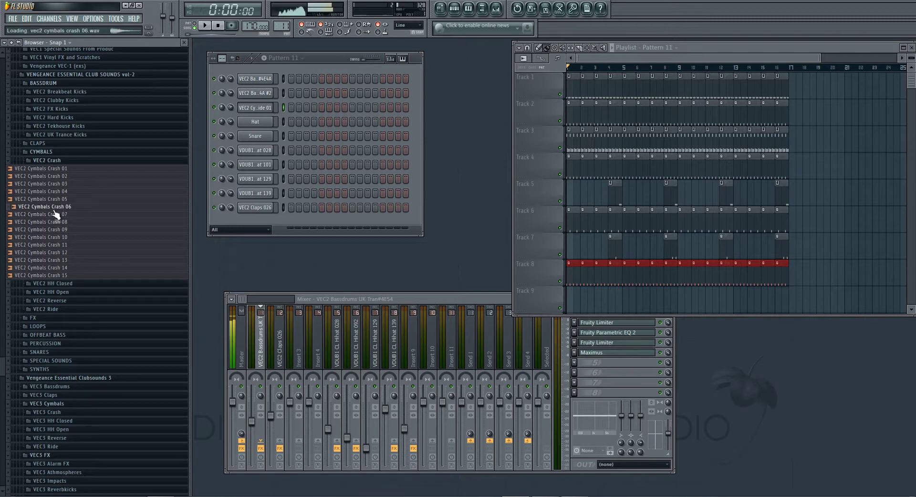
click(48, 200)
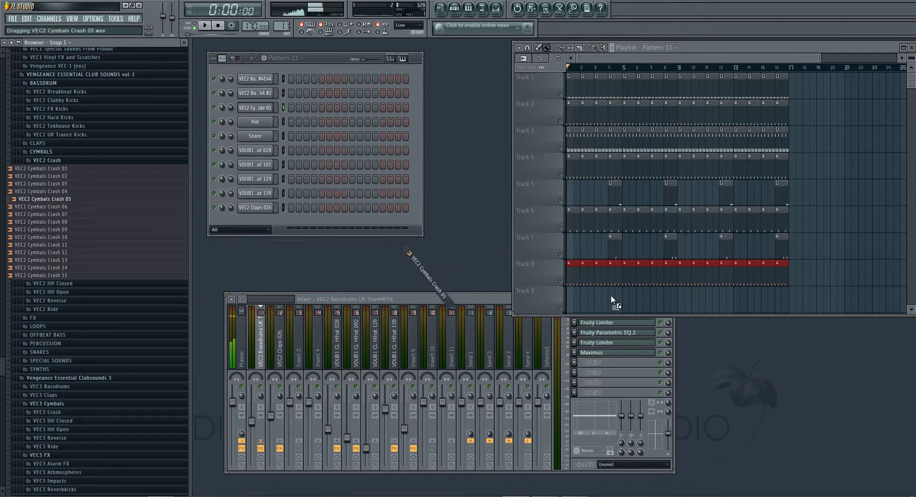
drag(611, 296, 577, 308)
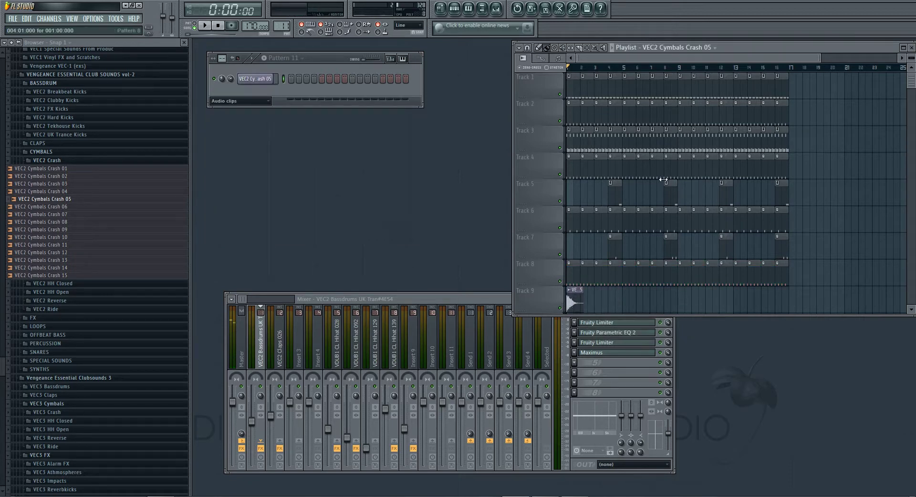
Step: Trim the Crash 05 clip on Track 9 so it ends exactly at the start of bar 2
double_click(769, 45)
scroll(298, 111, up, 4)
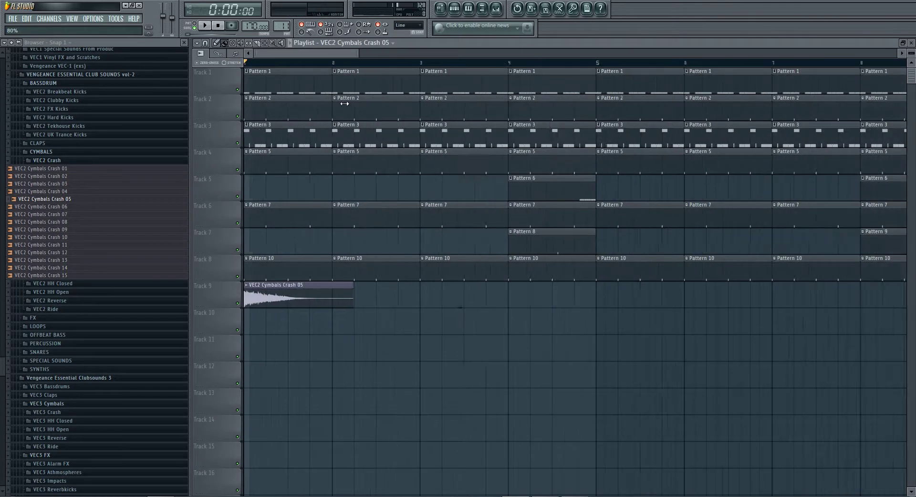
scroll(299, 110, up, 1)
drag(617, 293, 558, 296)
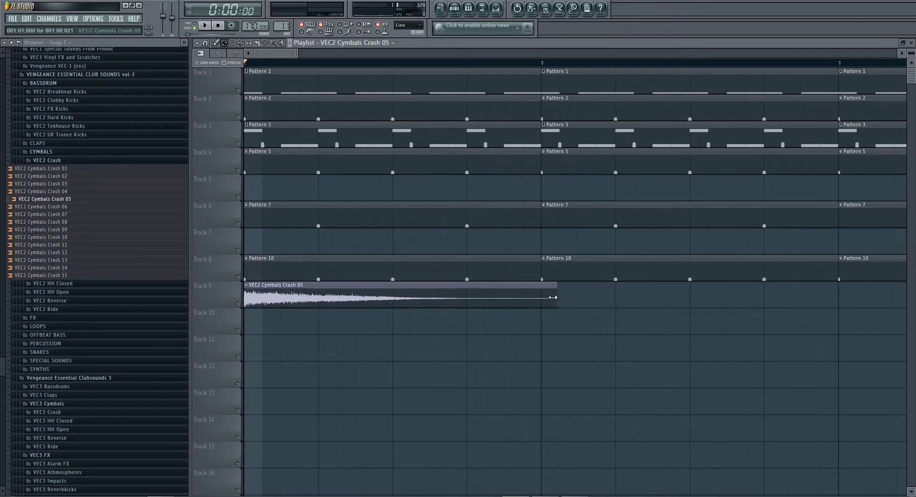
drag(297, 55, 272, 56)
drag(784, 286, 720, 289)
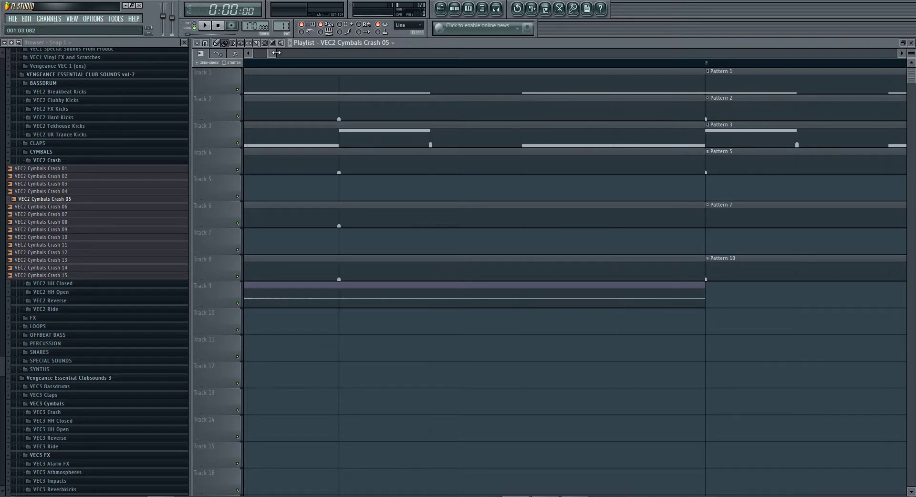
drag(276, 53, 560, 53)
drag(491, 53, 429, 54)
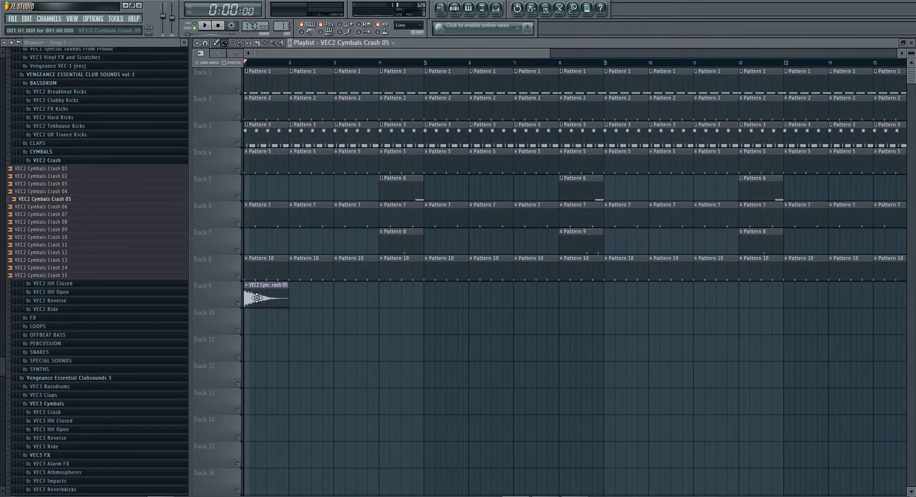
Step: Route the Crash 05 clip's channel to mixer insert 10 and lower that insert's fader
double_click(257, 298)
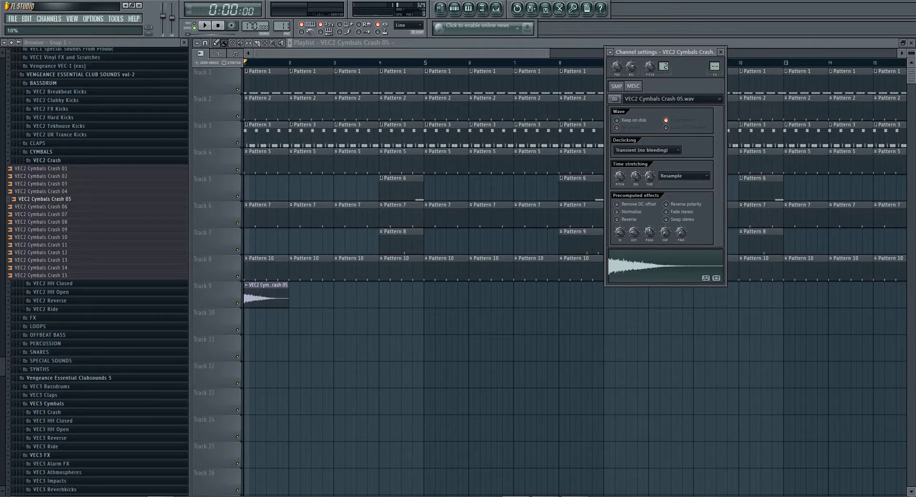
click(496, 8)
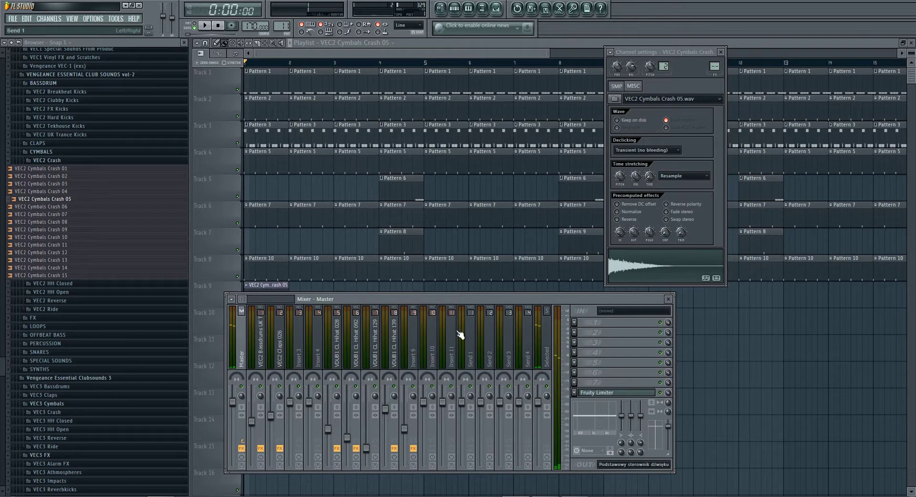
right_click(433, 352)
mouse_move(482, 348)
click(549, 339)
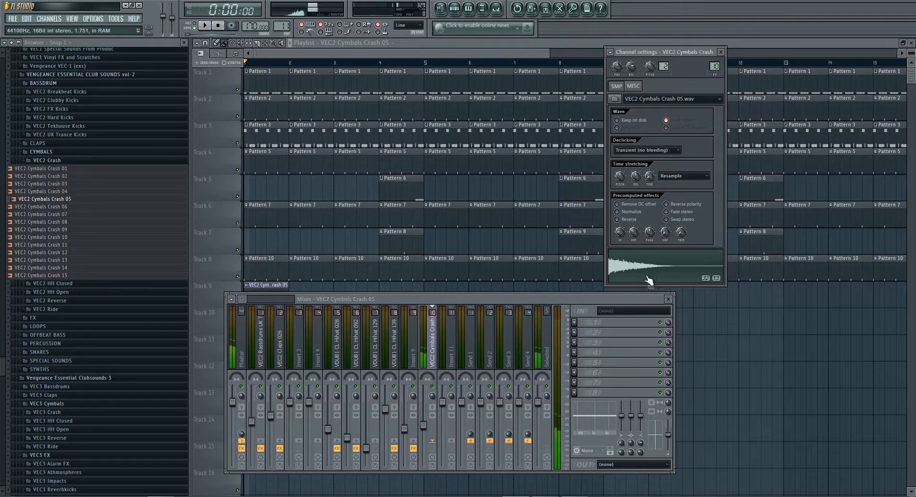
Step: Load Fruity Parametric EQ 2, Fruity Reeverb 2 and Fruity Delay 2 into the first three effect slots of the Crash 05 insert
click(574, 323)
click(687, 384)
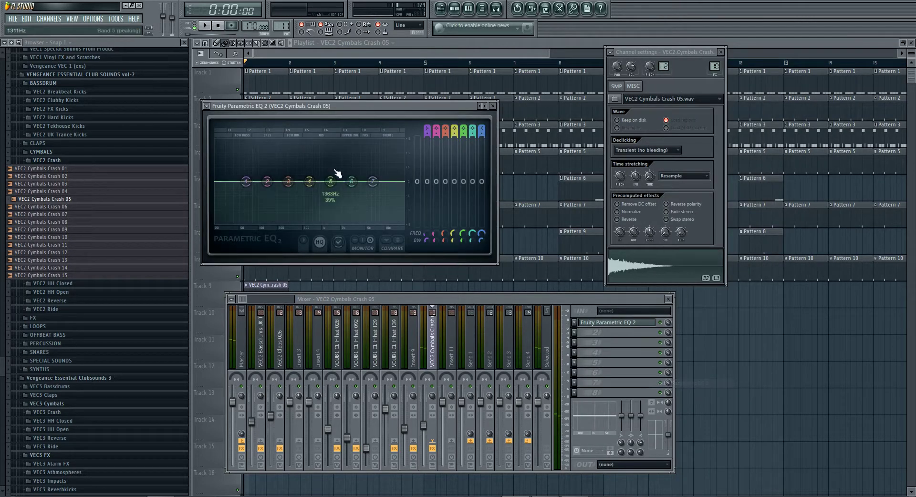
click(574, 333)
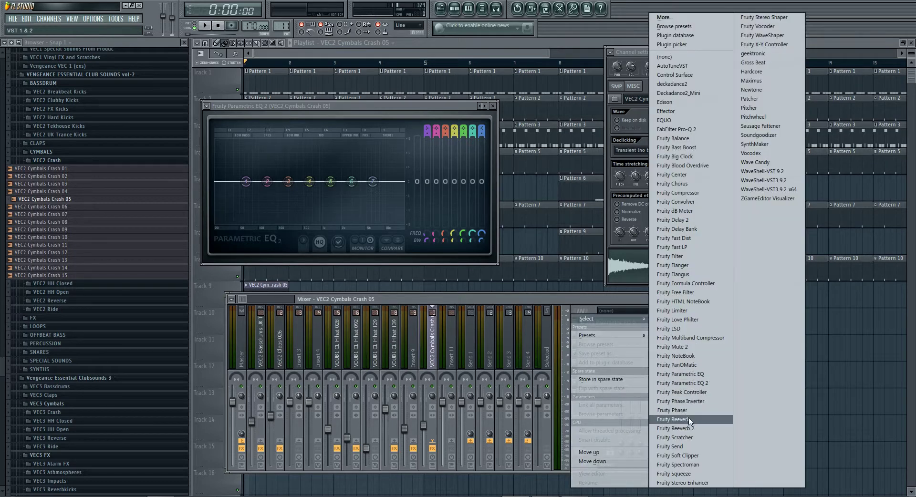
click(687, 429)
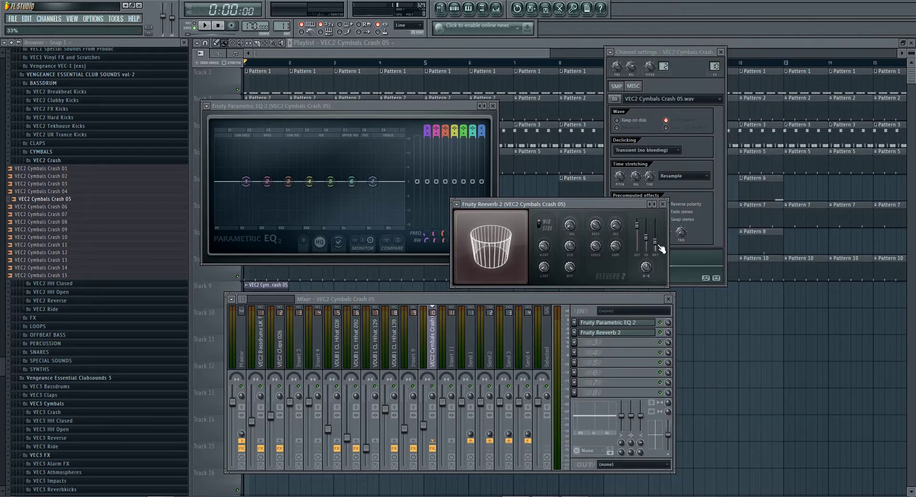
click(687, 265)
click(574, 343)
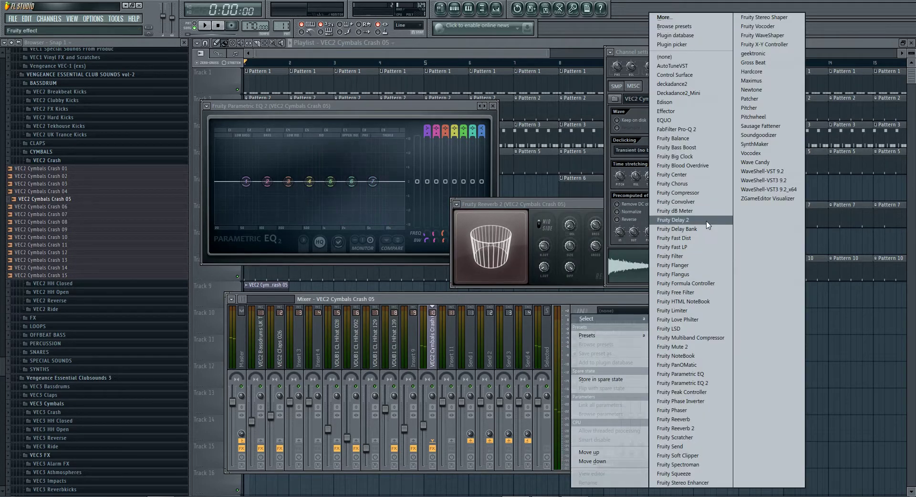
click(687, 219)
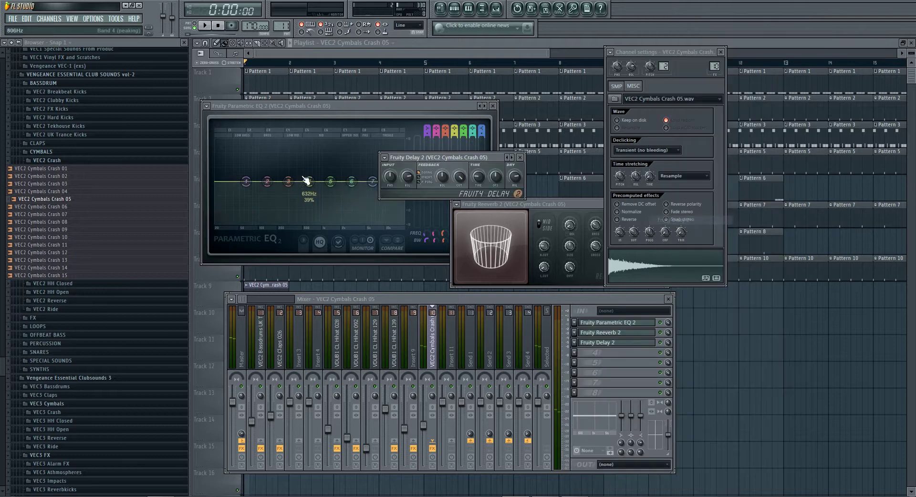
Step: Preview the crash, pull EQ band 1 fully down as a low cut, and close the plugin windows
click(661, 259)
click(654, 265)
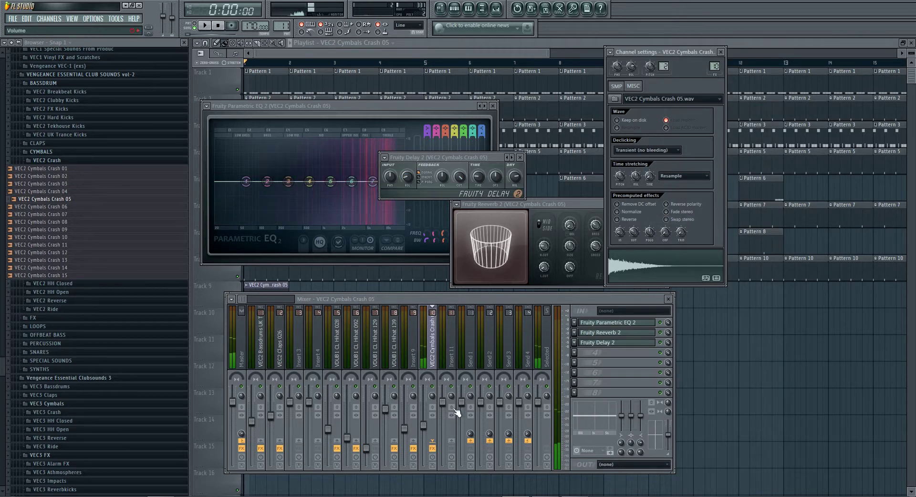
click(637, 277)
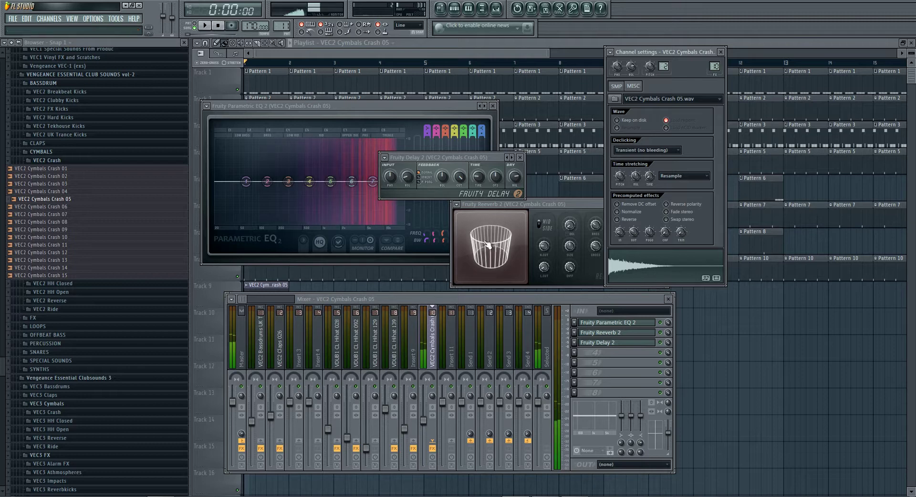
drag(246, 181, 268, 223)
key(F12)
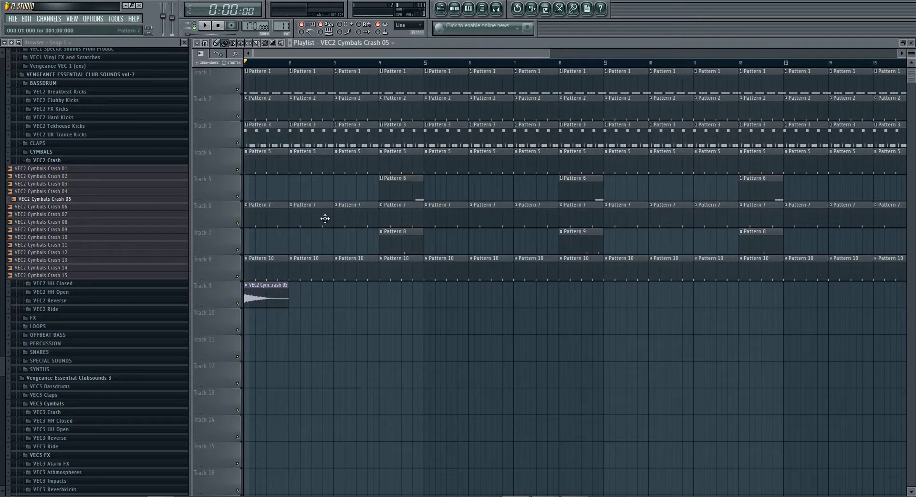
Step: Raise the wet level of the crash insert's Fruity Reeverb 2 and replay the song from the start
key(F9)
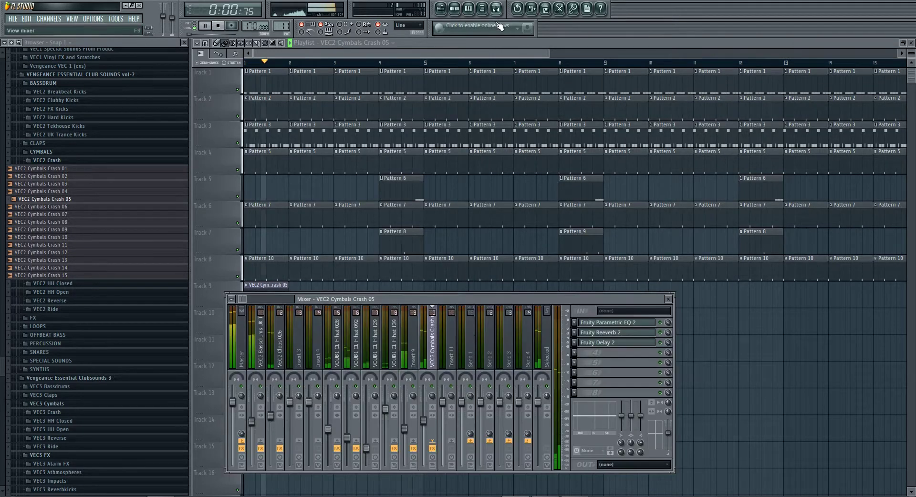
click(607, 333)
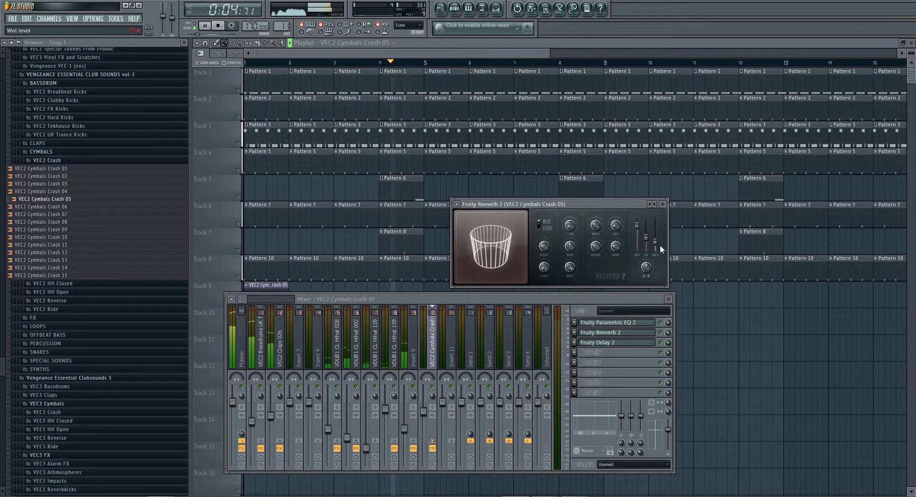
drag(655, 235, 656, 234)
key(space)
key(space)
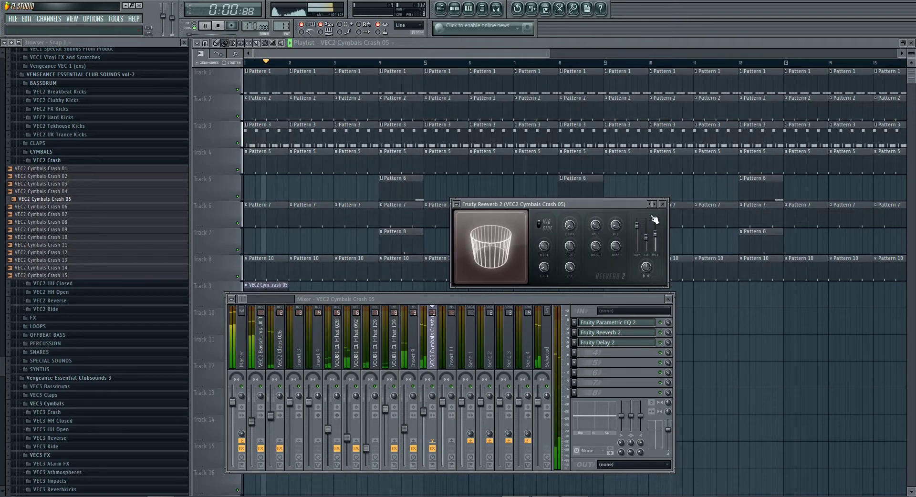
Step: Clone the VEC2 Cymbals Crash 05 channel, reverse the copy's sample and adjust its precomputed effects
click(423, 53)
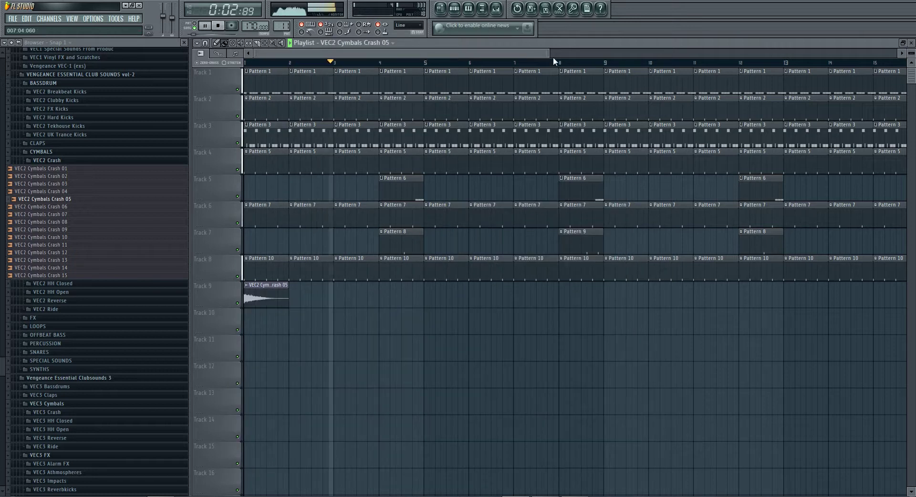
drag(549, 54, 775, 55)
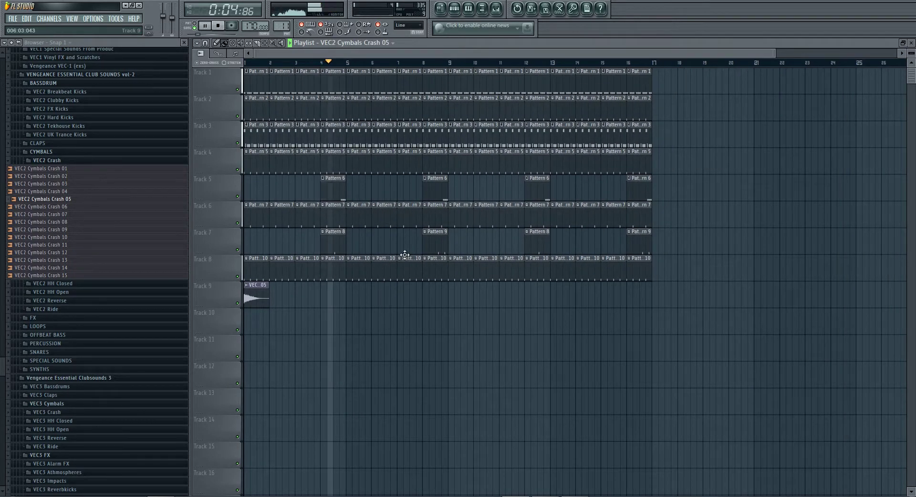
double_click(451, 42)
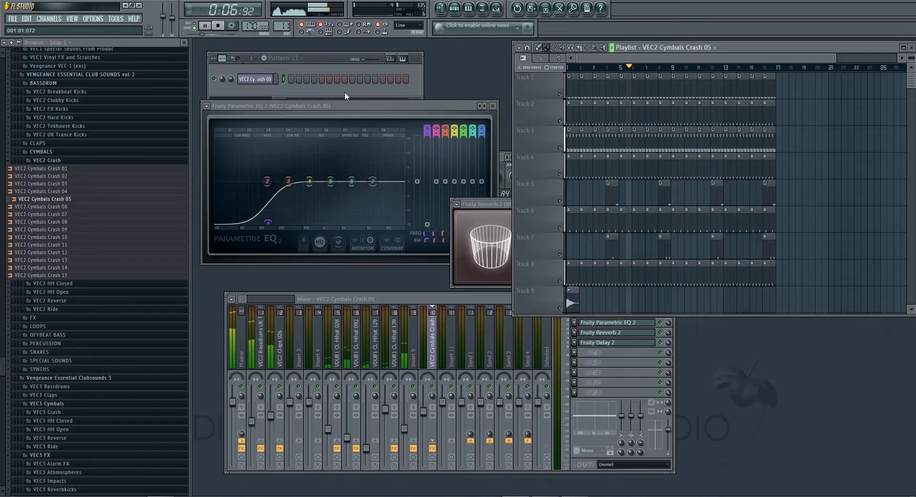
right_click(256, 79)
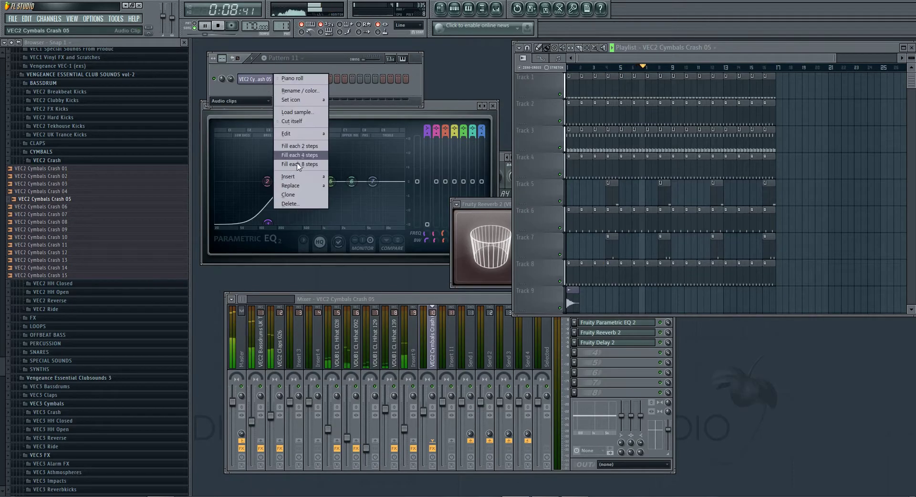
click(288, 199)
click(618, 219)
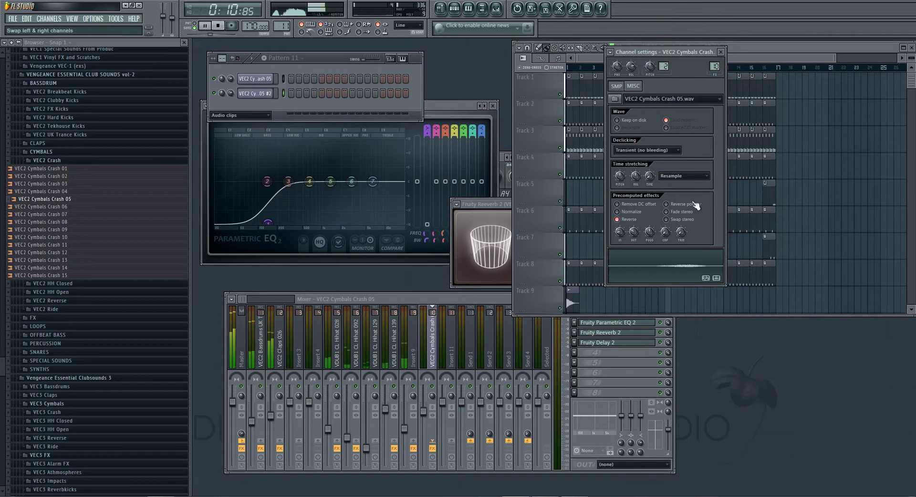
mouse_move(633, 234)
mouse_down()
mouse_move(633, 246)
mouse_move(621, 231)
mouse_up()
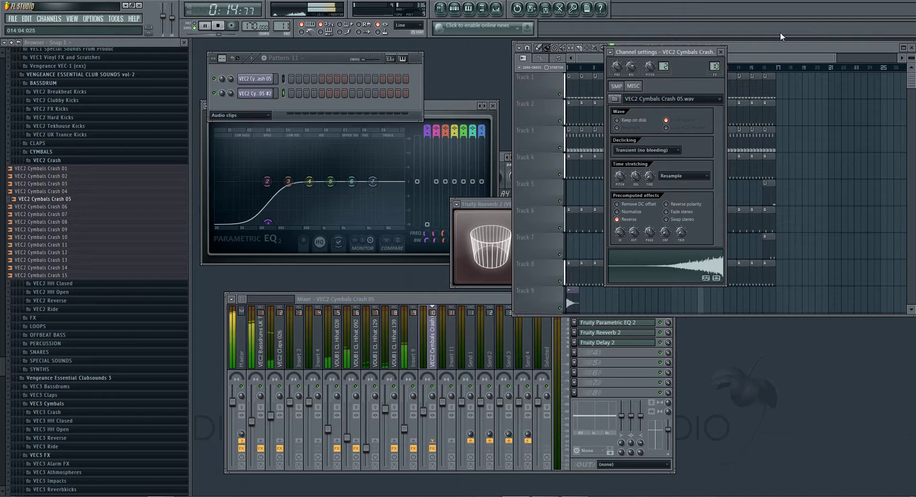
Step: Place the reversed crash clip on Track 9 at bar 16 and open its channel settings
double_click(777, 45)
drag(530, 296, 630, 303)
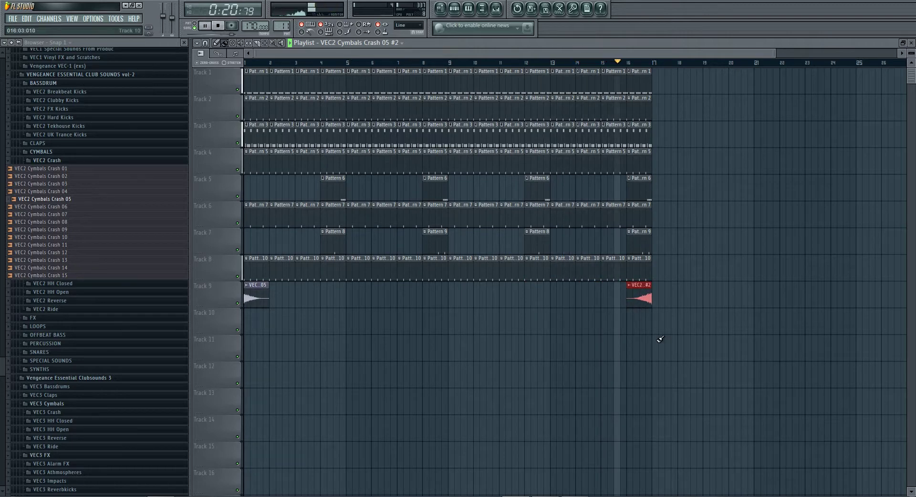
double_click(641, 305)
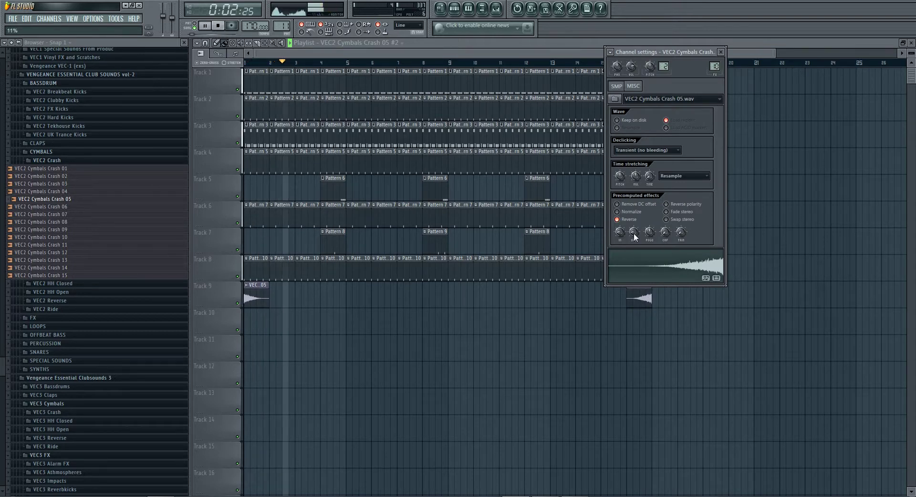
Step: Restore the playlist to a smaller window and close the crash's EQ, delay and reverb windows
double_click(582, 44)
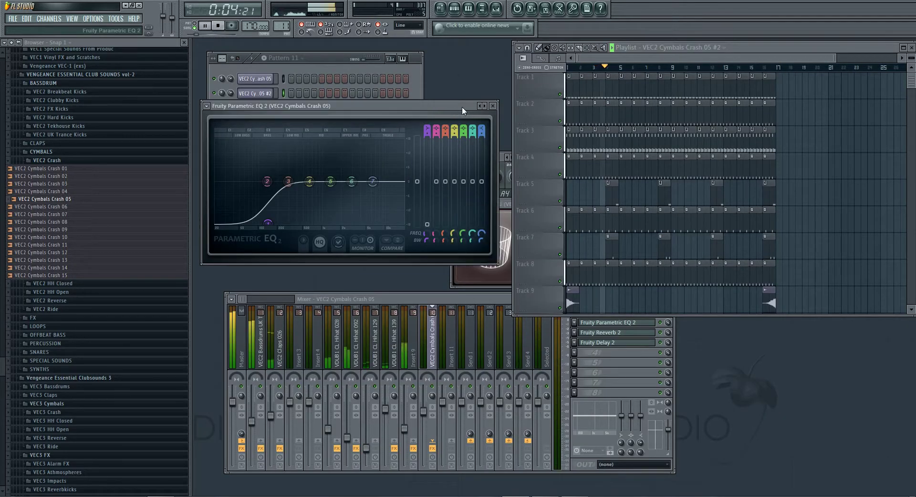
click(493, 105)
click(491, 157)
click(526, 157)
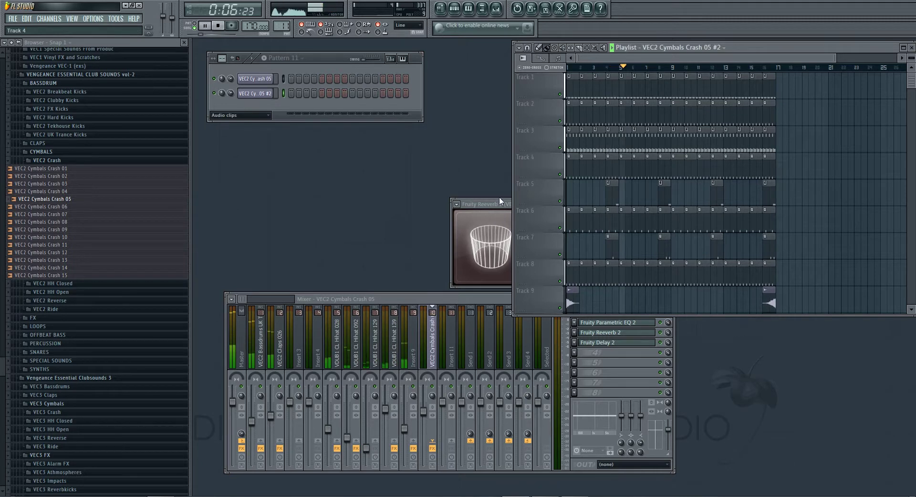
click(499, 204)
click(662, 205)
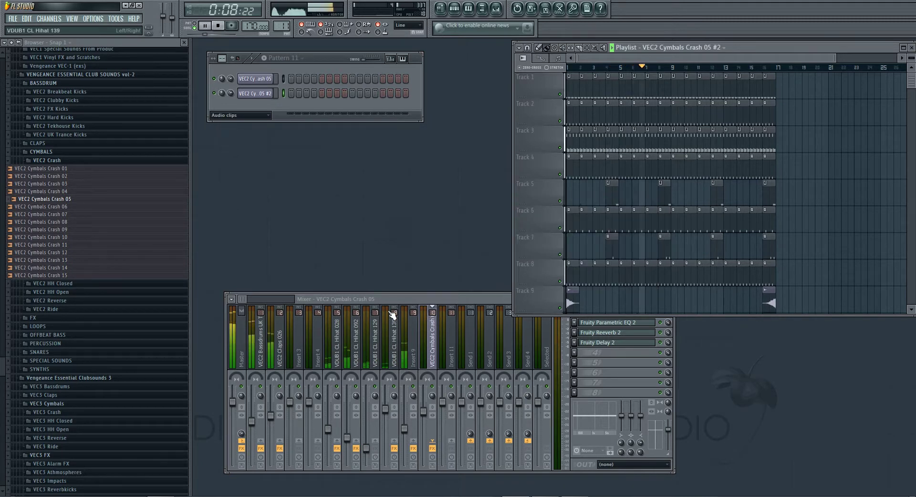
Step: Reposition the mixer, shorten the playlist window to clear it, and close the crash's channel settings
mouse_move(394, 302)
mouse_down()
mouse_move(400, 306)
mouse_move(390, 309)
mouse_up()
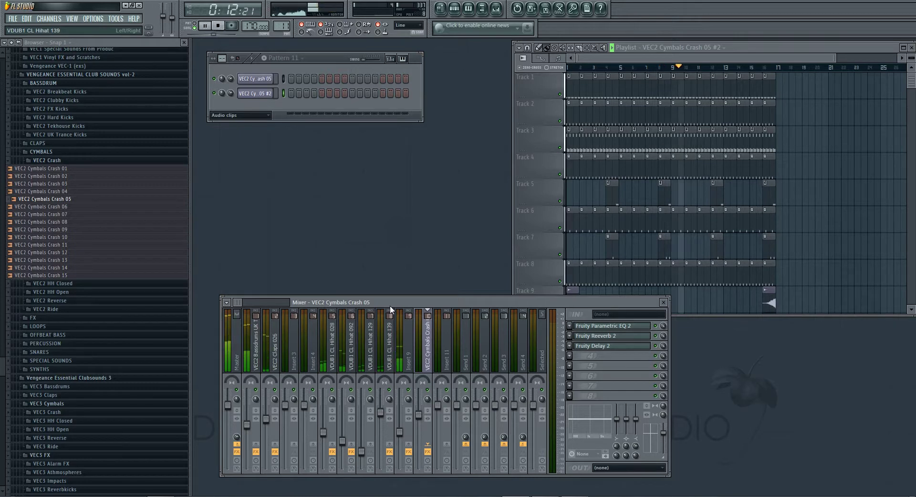
drag(746, 314, 728, 285)
click(697, 231)
click(721, 52)
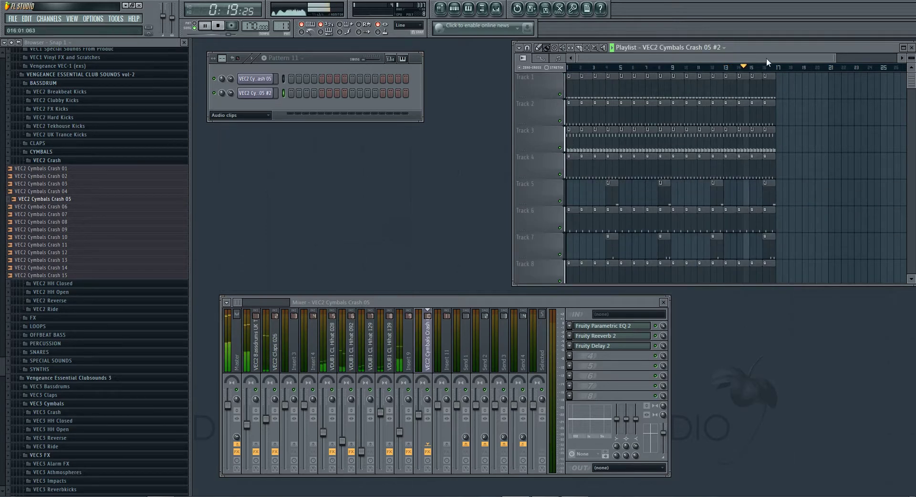
Step: Show all channels in the step sequencer, lower the crash insert's fader to 81% (-4.5 dB) and stop playback
click(264, 115)
click(238, 121)
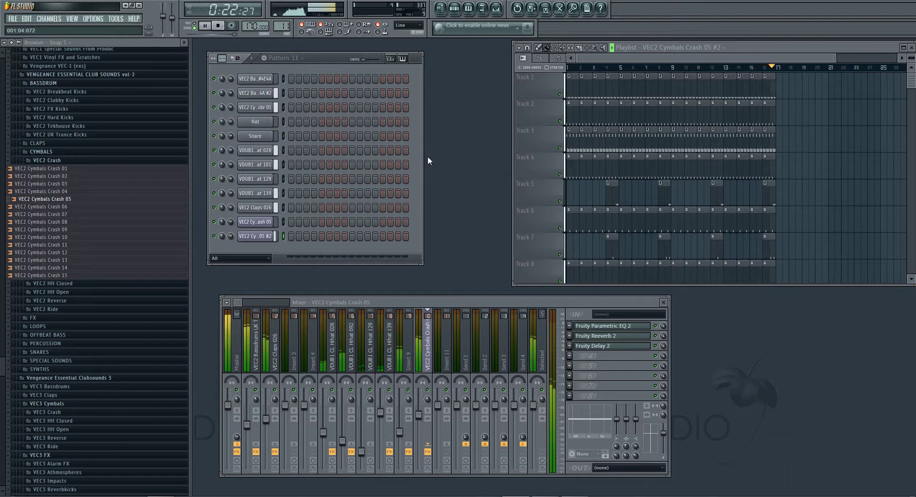
drag(418, 415, 418, 418)
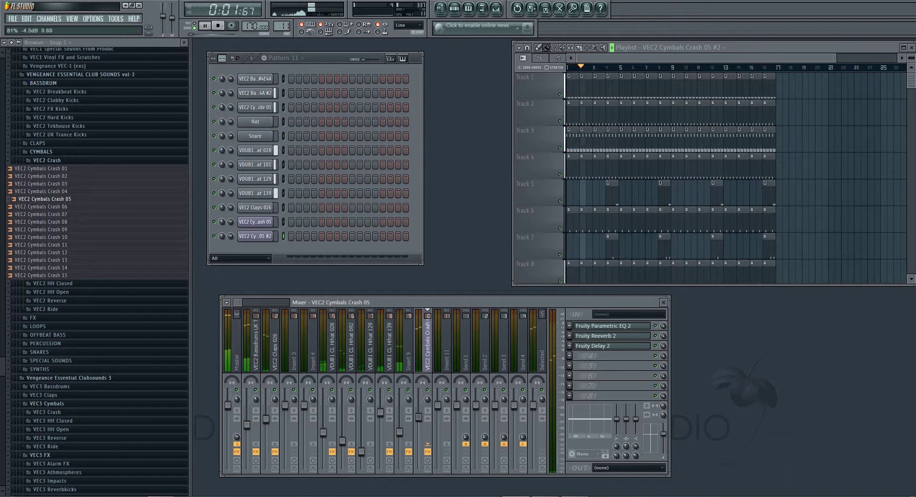
click(218, 25)
Step: Audition samples in the VEC2 Crash and VEC2 HH Closed folders, collapsing each folder when finished
click(104, 215)
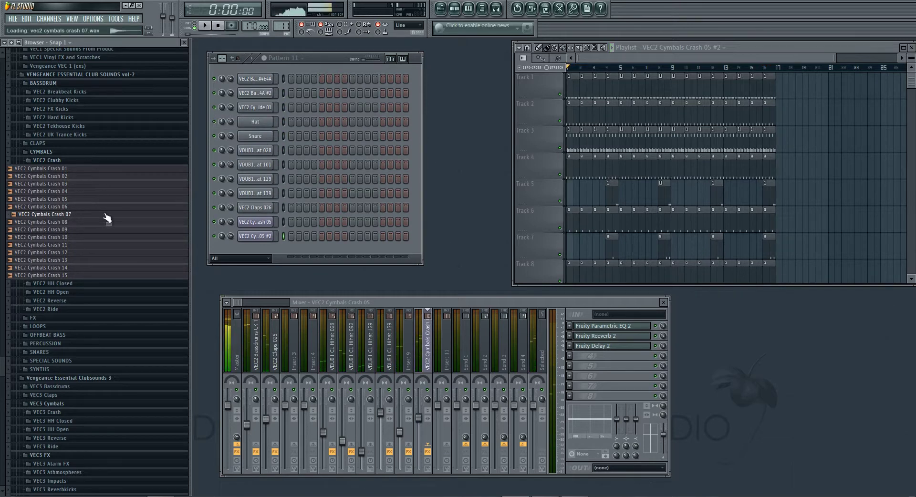
click(56, 161)
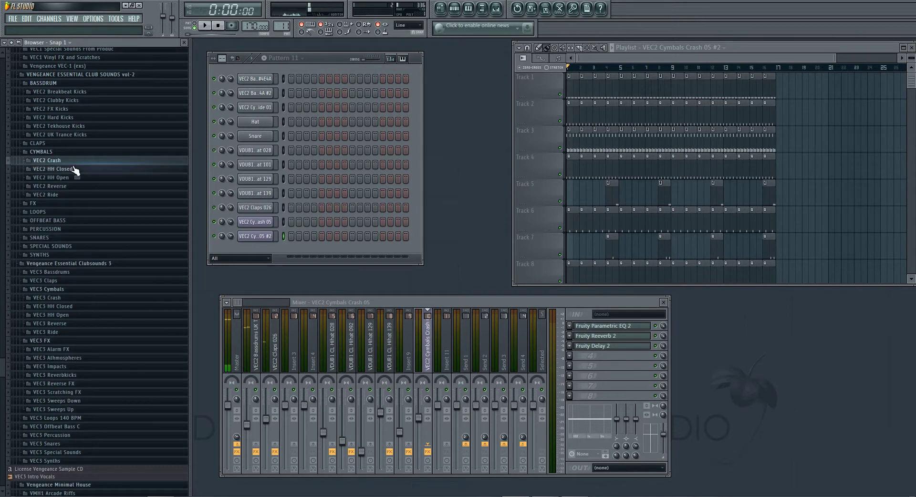
click(72, 169)
scroll(102, 260, down, 5)
click(106, 298)
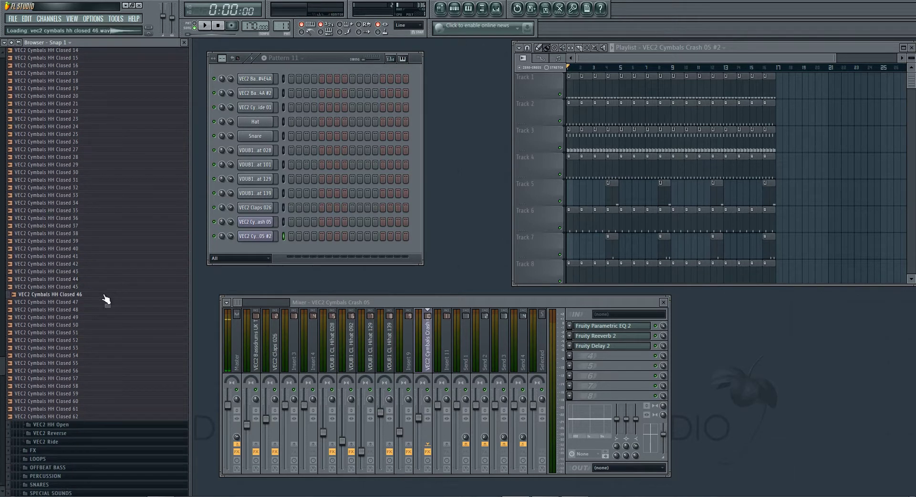
scroll(91, 127, up, 5)
click(59, 121)
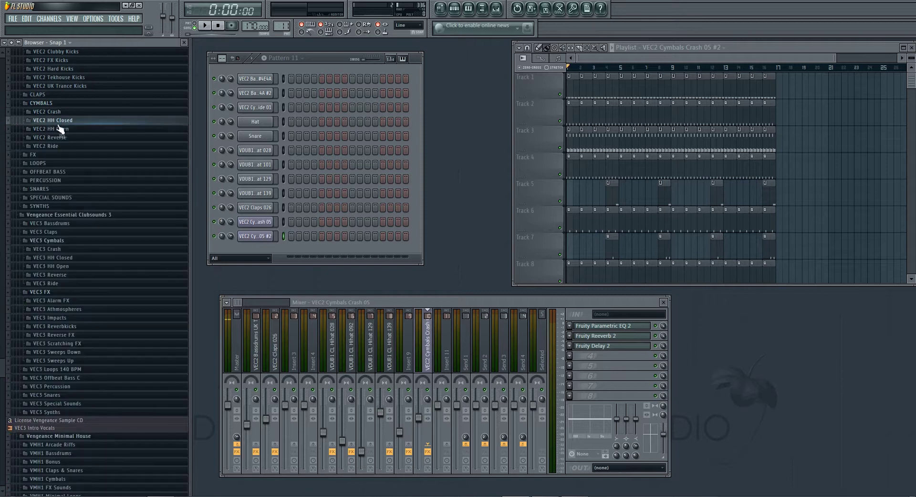
Step: Audition open hi-hat samples throughout the VEC2 HH Open folder, ending on VEC2 Cymbals HH Open 015
click(62, 129)
scroll(68, 159, down, 3)
click(90, 249)
scroll(102, 291, down, 5)
click(102, 289)
click(110, 380)
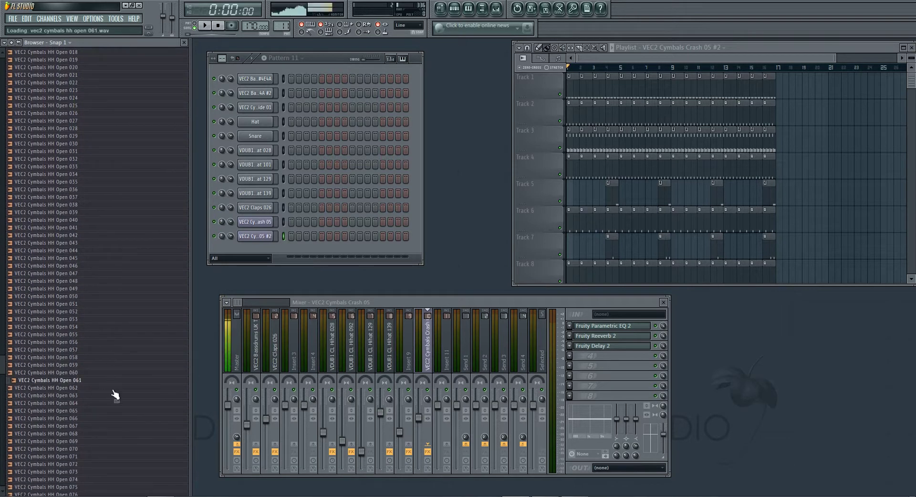
click(112, 395)
scroll(113, 420, down, 5)
click(109, 412)
click(105, 426)
click(106, 440)
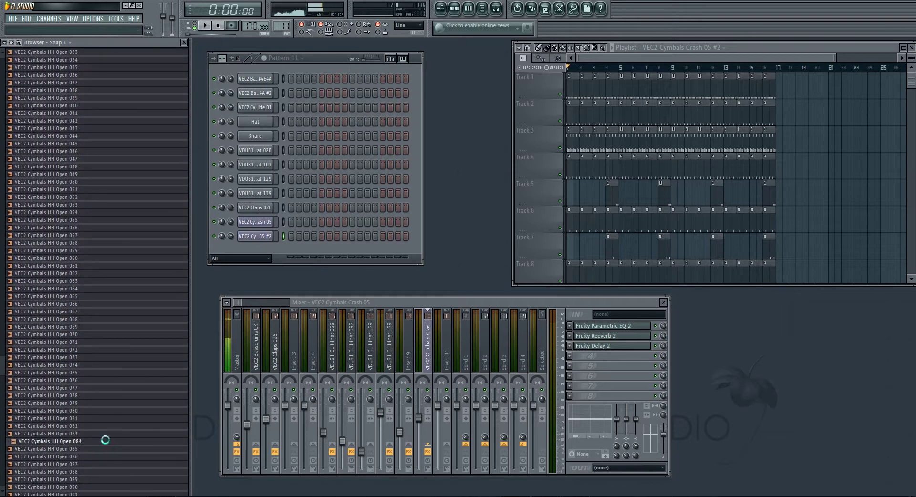
click(106, 449)
click(106, 464)
click(107, 472)
click(108, 480)
click(108, 494)
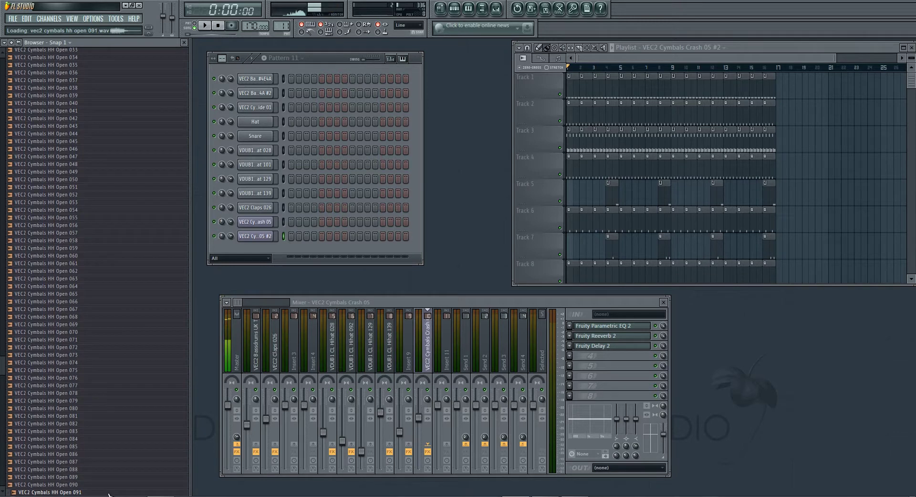
click(110, 271)
click(101, 164)
click(103, 133)
click(104, 95)
scroll(102, 143, up, 5)
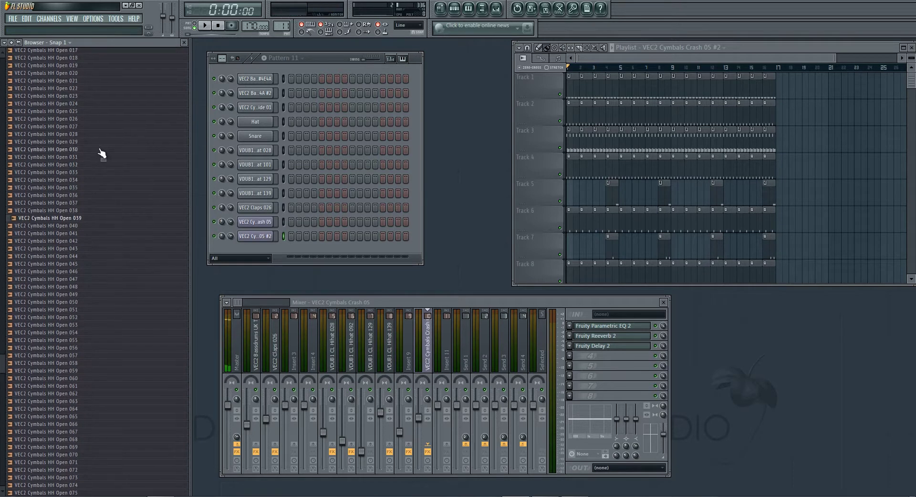
scroll(100, 150, up, 5)
click(96, 157)
click(97, 142)
click(99, 128)
click(96, 135)
click(89, 142)
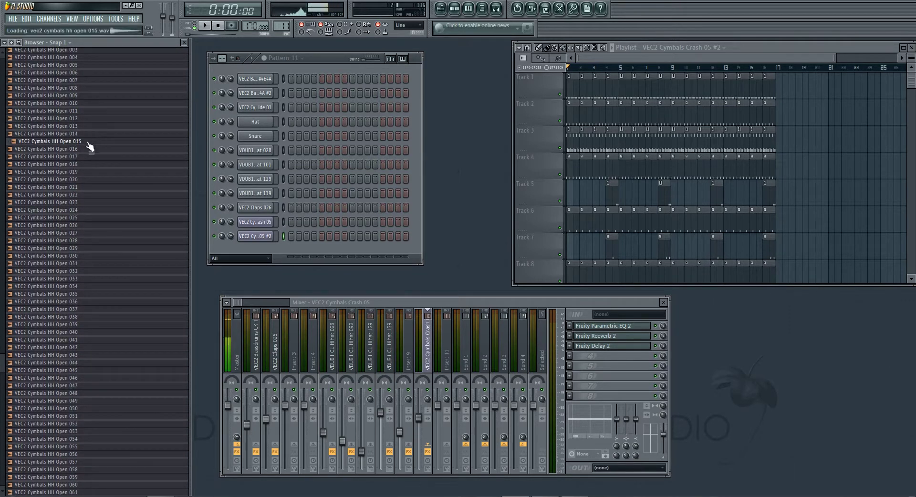
drag(87, 143, 303, 253)
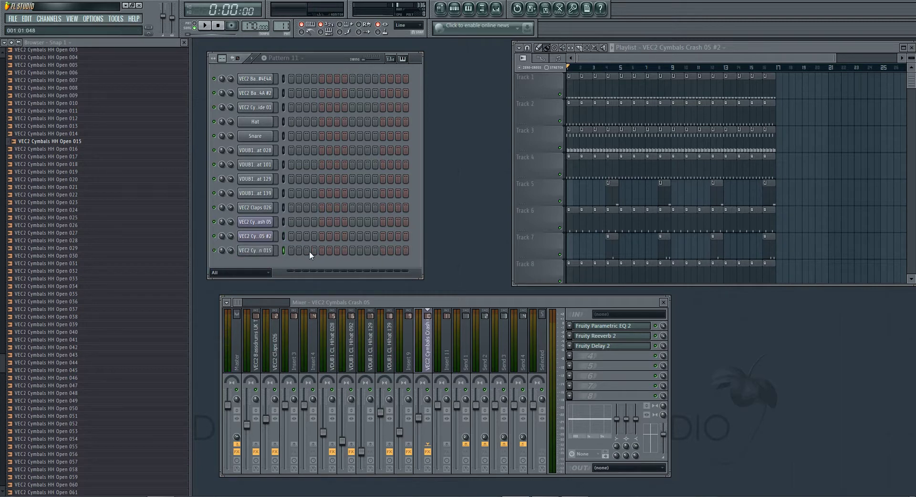
right_click(250, 250)
click(297, 374)
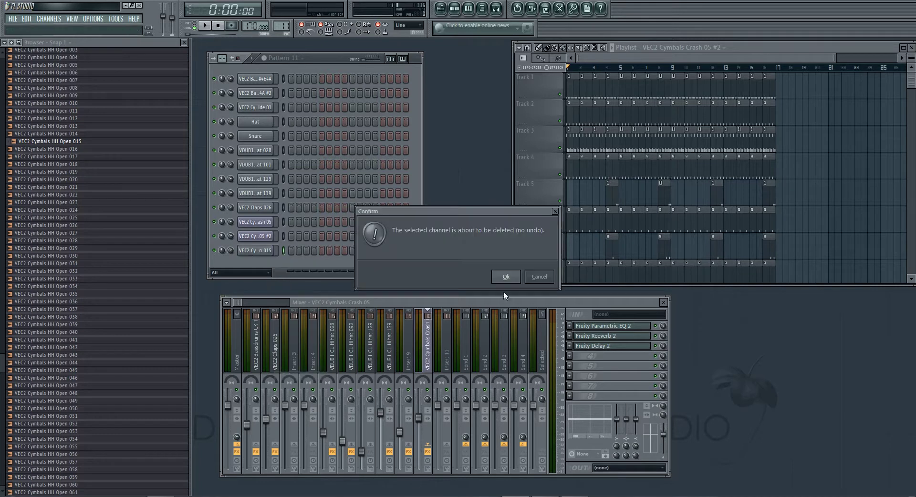
click(506, 276)
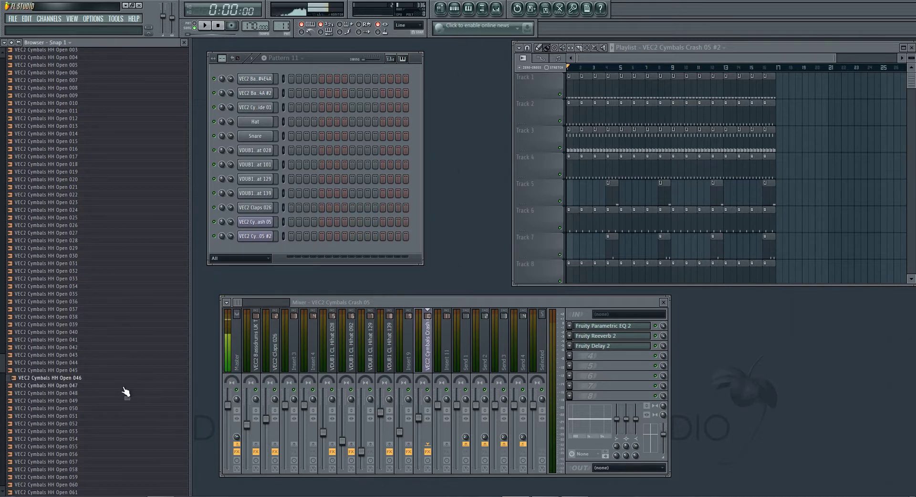
Step: Replace the Hat channel's sample with VEC2 Cymbals HH Open 095 from the browser
scroll(125, 390, down, 10)
scroll(125, 392, down, 8)
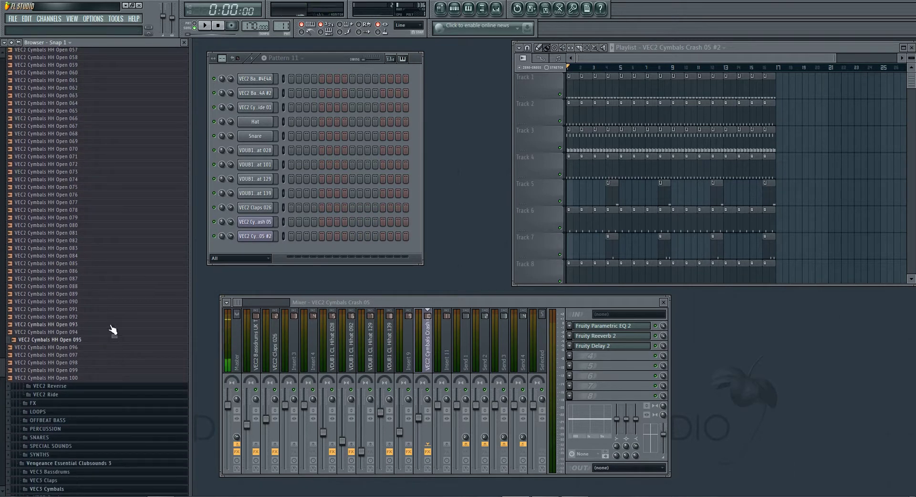
click(98, 333)
drag(99, 340, 263, 125)
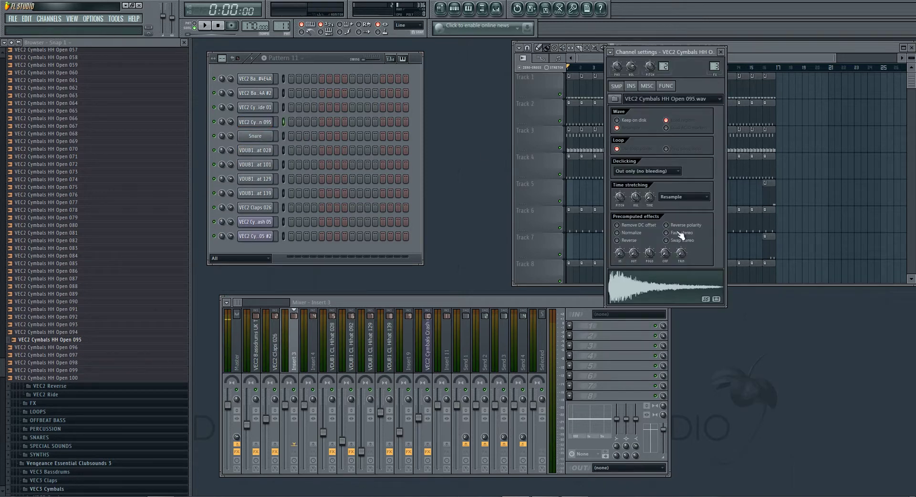
Step: Load Fruity Parametric EQ 2 on the Insert 3 mixer track and preview the open hat sample
click(665, 287)
click(664, 288)
drag(621, 253, 621, 247)
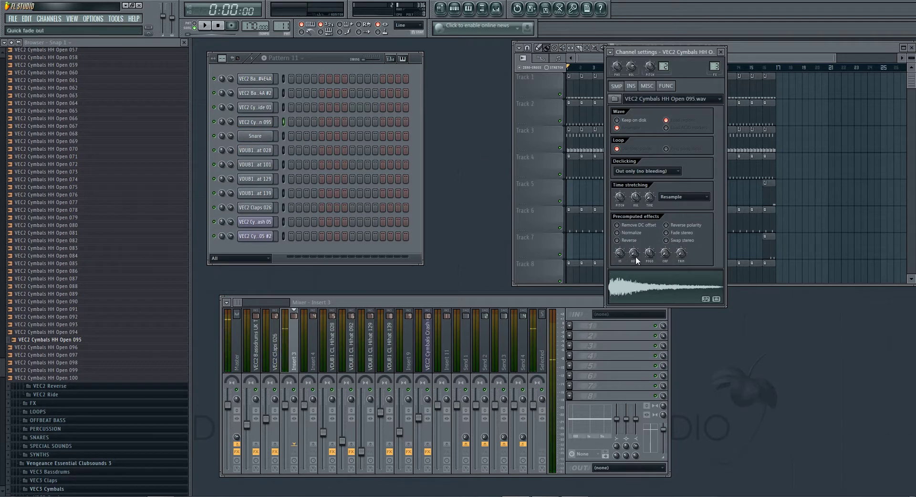
click(569, 325)
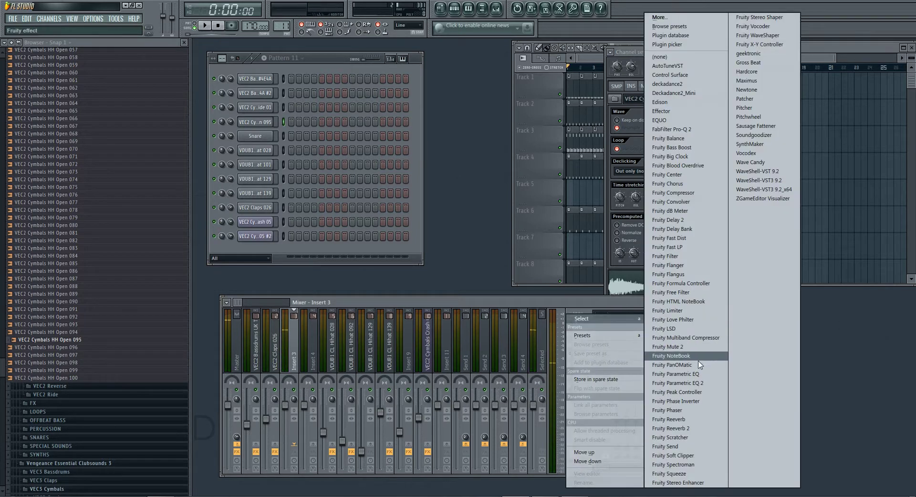
click(682, 383)
click(636, 289)
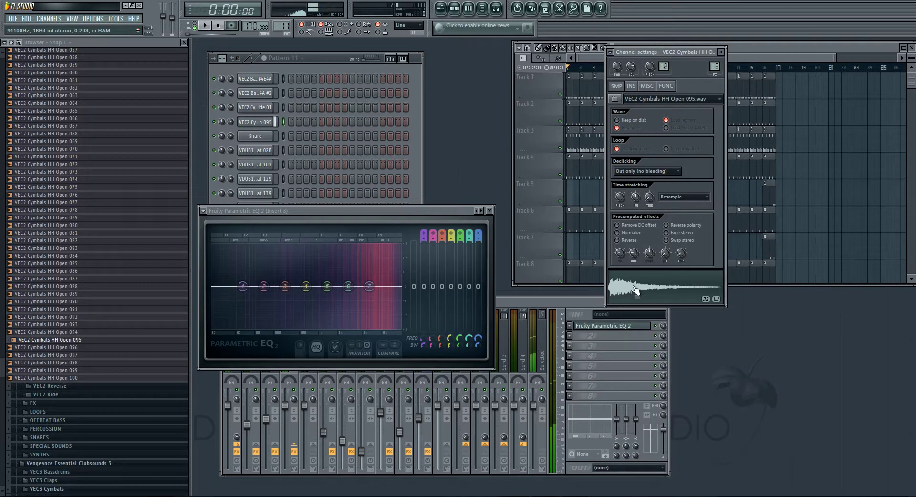
Step: Program open hat hits on steps 3, 7, 11 and 15 and roll off the hat's low frequencies with EQ band 1
click(306, 122)
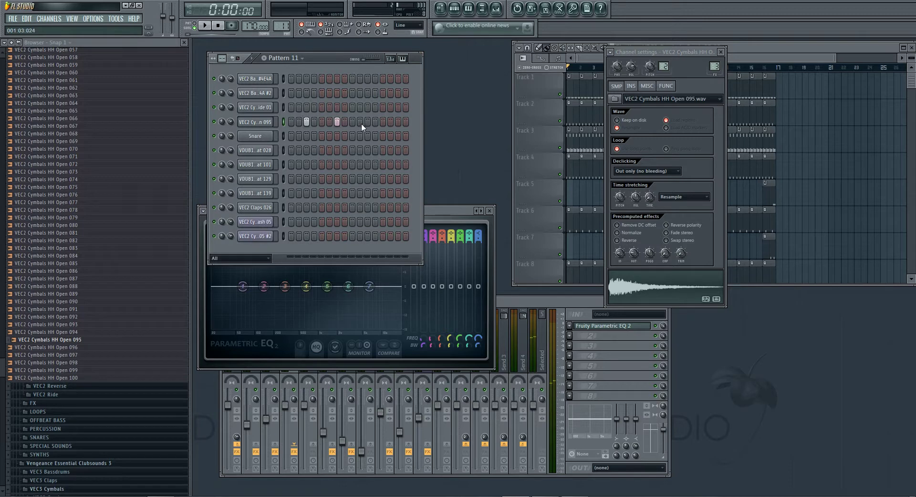
click(398, 121)
drag(242, 286, 290, 328)
click(646, 299)
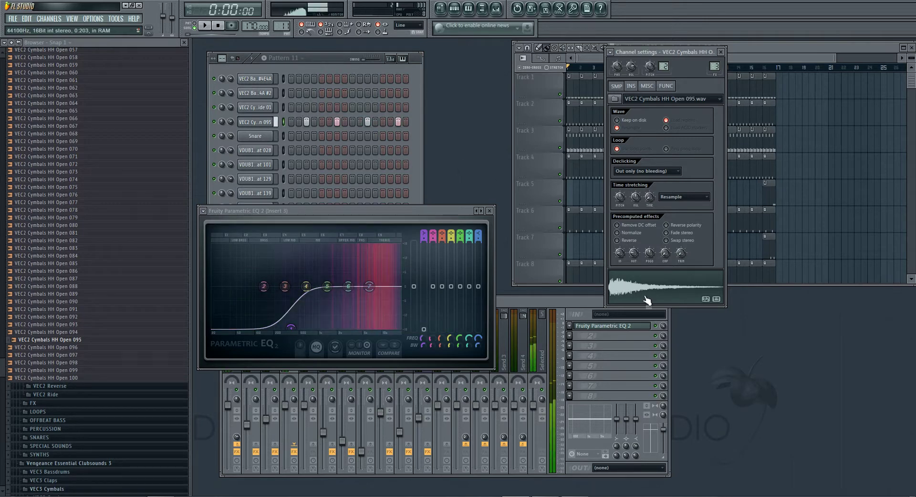
Step: Paint Pattern 11 clips on playlist Track 10 from bar 9 through bar 16
double_click(781, 45)
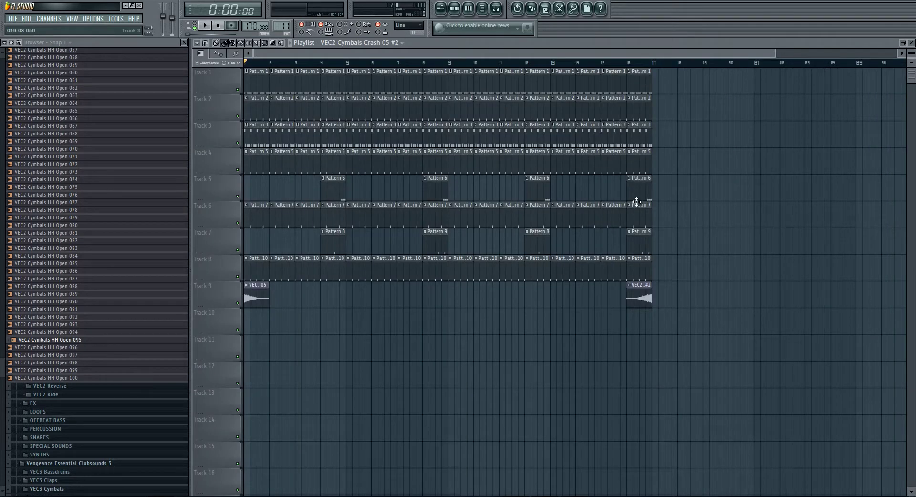
drag(458, 324, 603, 328)
key(ctrl+z)
click(279, 29)
drag(457, 324, 639, 326)
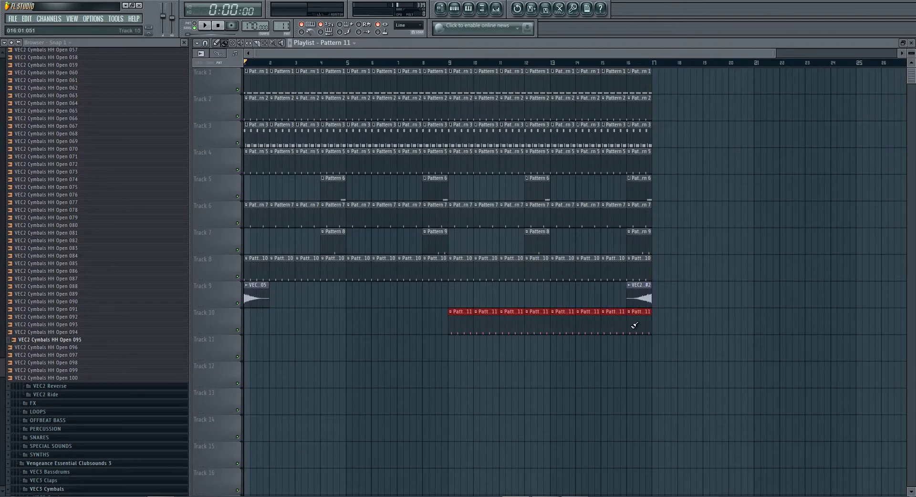
Step: Play the arrangement from the start, with the playlist restored to its smaller size and the EQ window closed
key(space)
double_click(476, 43)
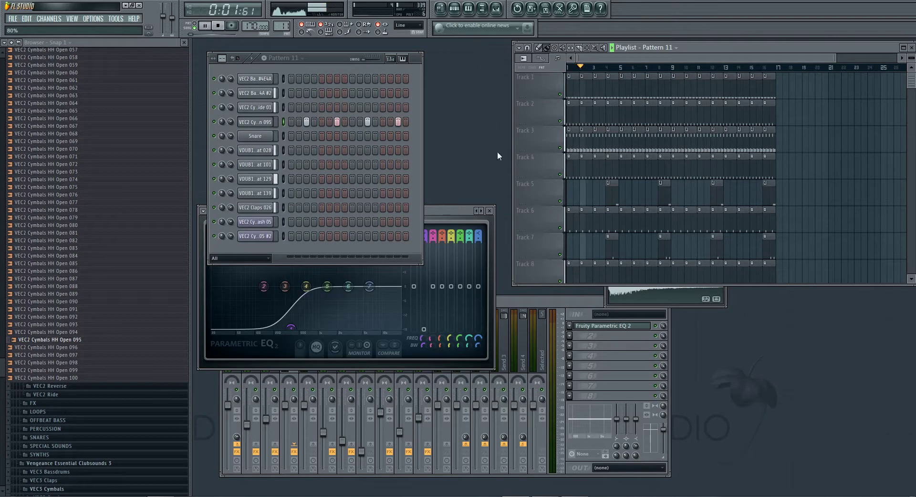
click(491, 210)
drag(498, 296, 502, 299)
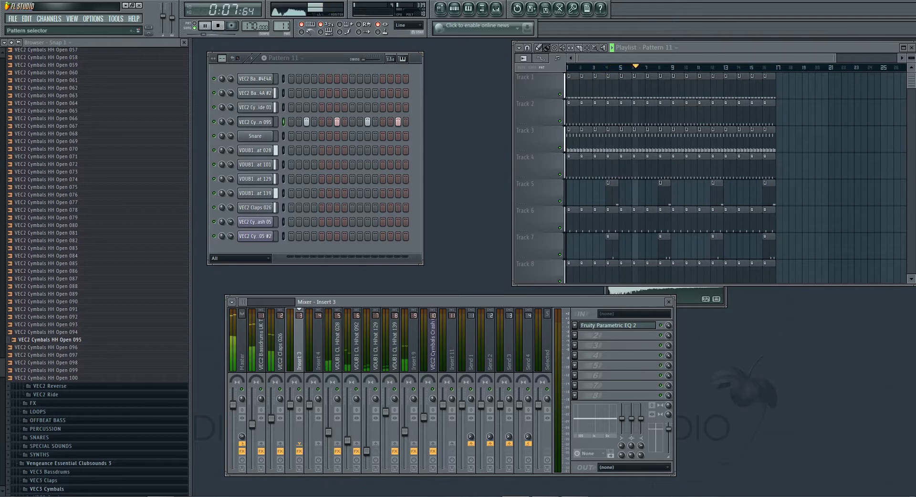
Step: Switch to empty Pattern 12 and collapse the VEC2 HH Open folder in a slightly narrower browser
scroll(283, 28, up, 1)
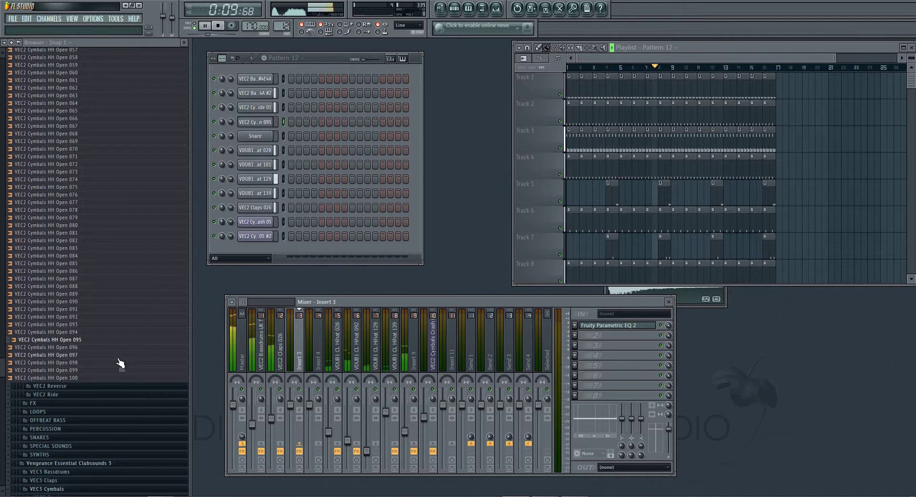
key(Left)
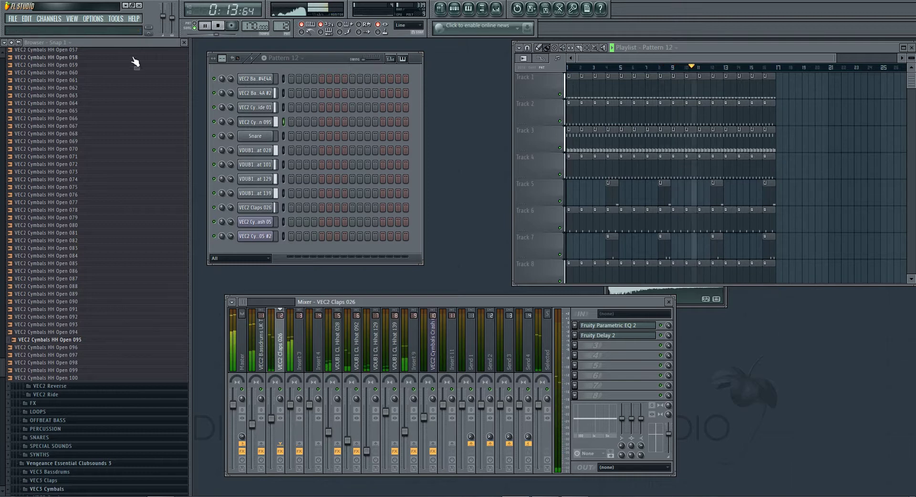
click(127, 44)
scroll(145, 121, up, 8)
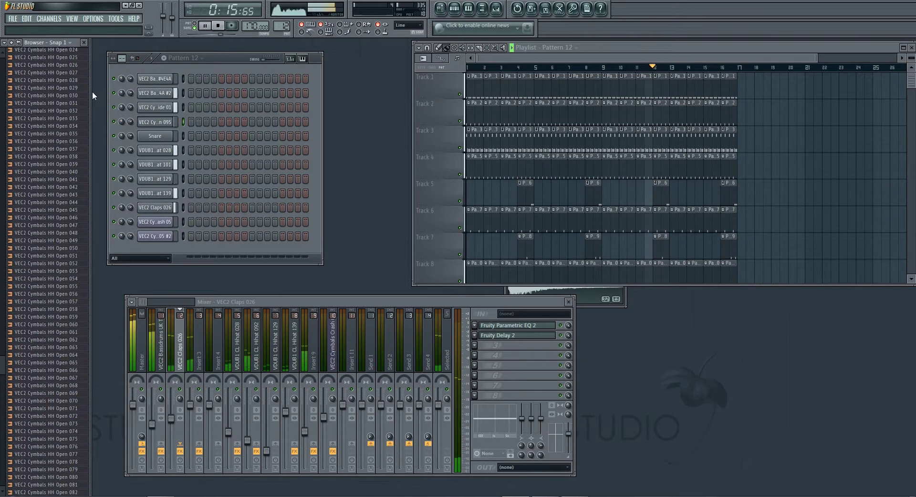
drag(91, 90, 169, 91)
scroll(126, 123, up, 6)
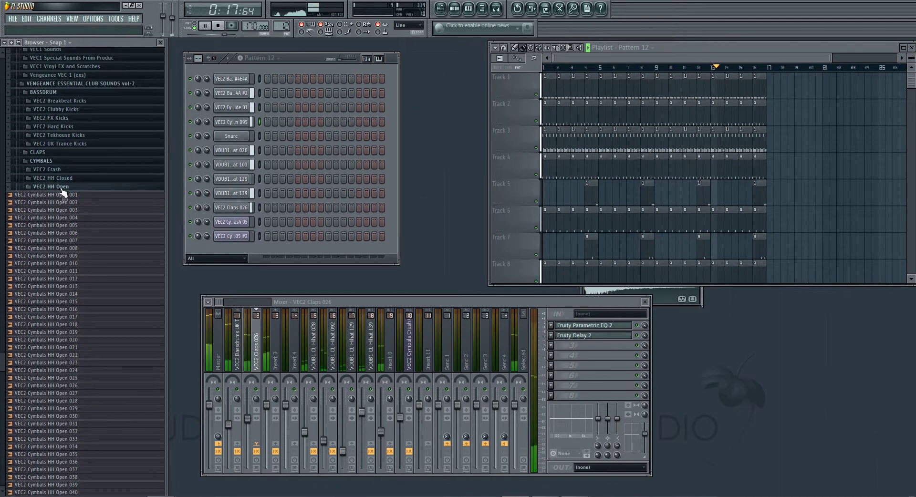
click(62, 187)
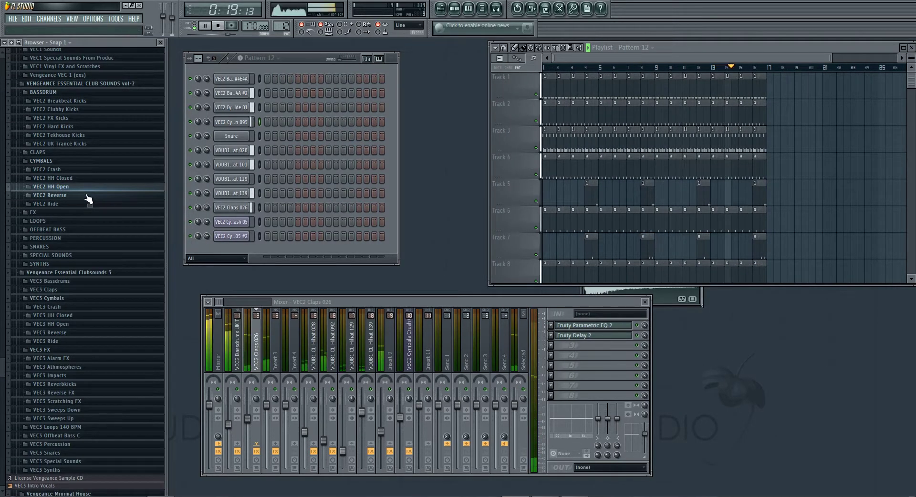
click(67, 238)
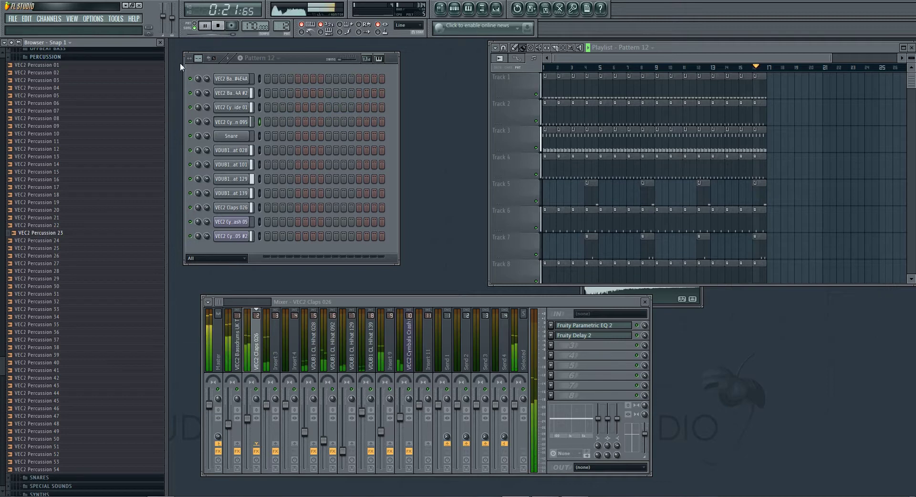
scroll(91, 100, up, 1)
click(55, 81)
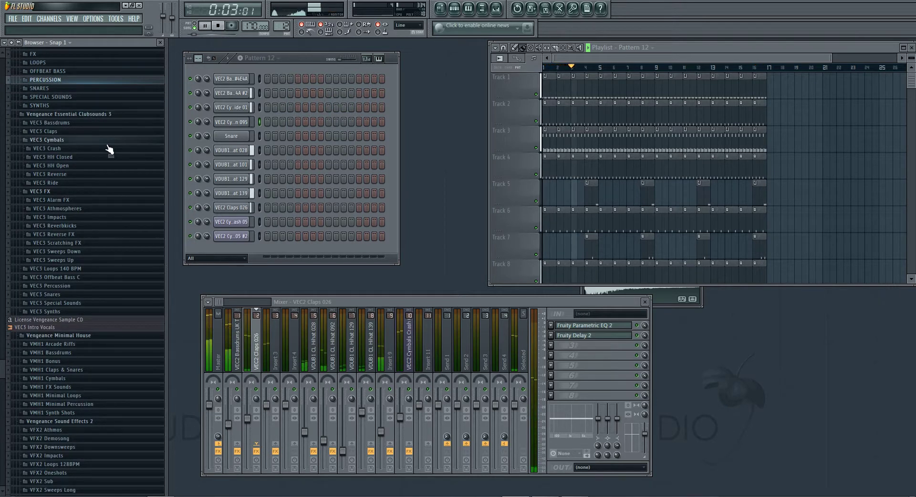
Step: Expand the VEC3 Snares folder in the browser and stop the song playback
scroll(108, 147, down, 5)
click(79, 181)
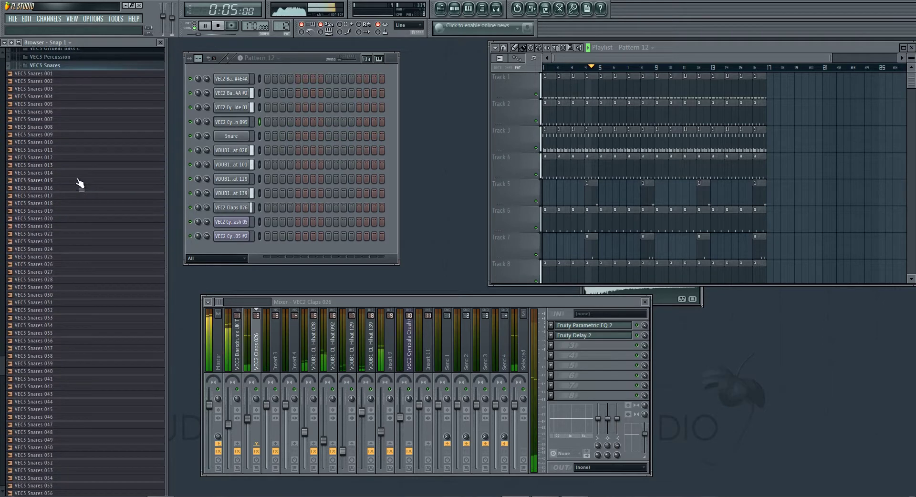
scroll(80, 182, down, 1)
click(81, 176)
click(218, 26)
Step: Audition several VEC3 snare samples and load VEC3 Snares 038 into the Snare channel
click(89, 282)
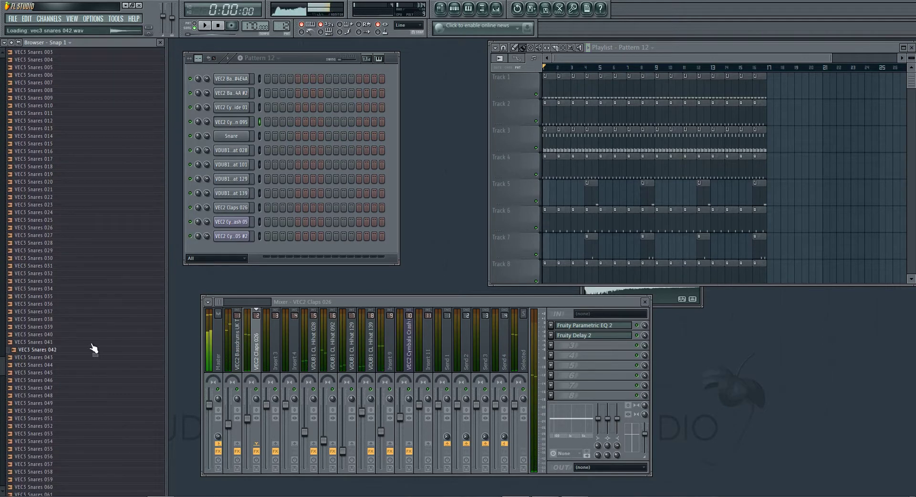
click(69, 327)
click(68, 320)
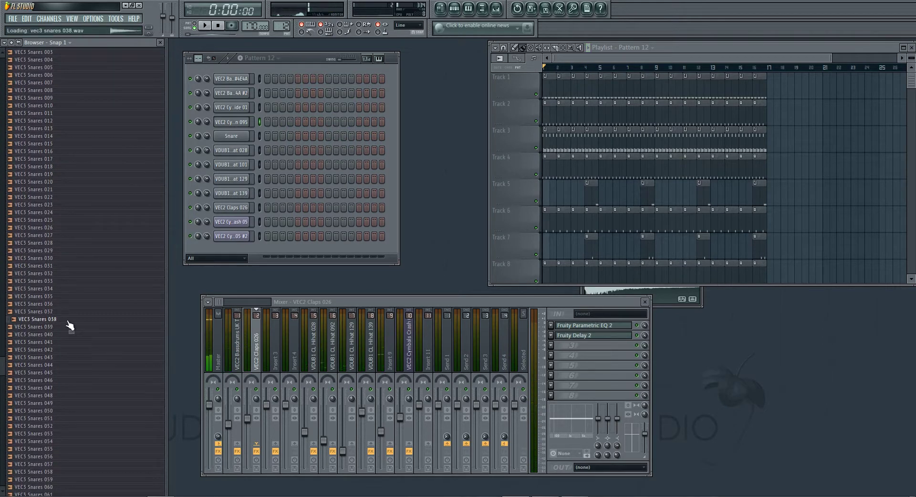
drag(67, 325, 233, 137)
click(242, 140)
click(242, 140)
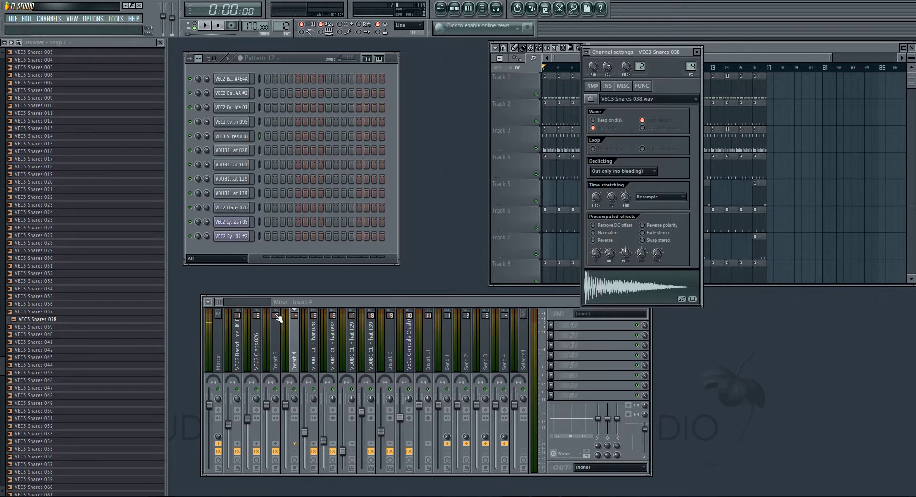
Step: Give the Insert 4 mixer track the snare channel's name, VEC3 Snares 038, and lower its volume
right_click(293, 344)
mouse_move(358, 347)
click(420, 343)
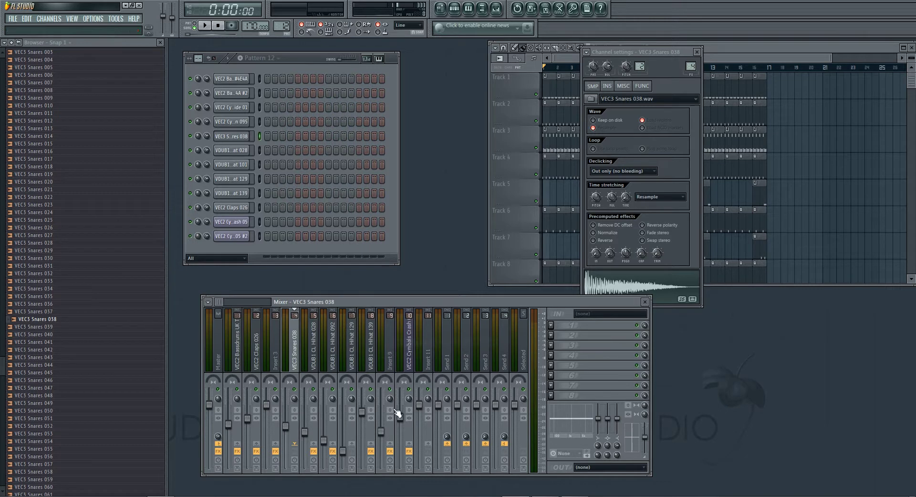
Step: Load Fruity Parametric EQ 2 on the VEC3 Snares 038 mixer track and preview the snare
click(549, 325)
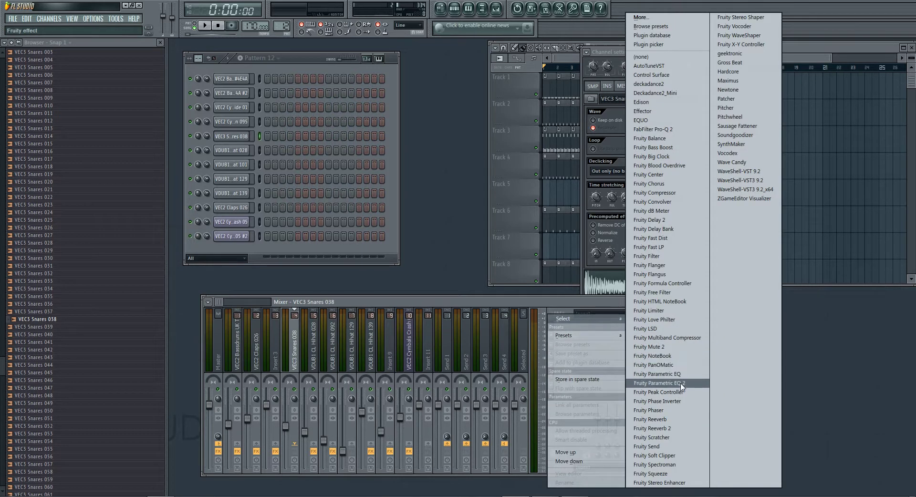
click(680, 383)
click(654, 292)
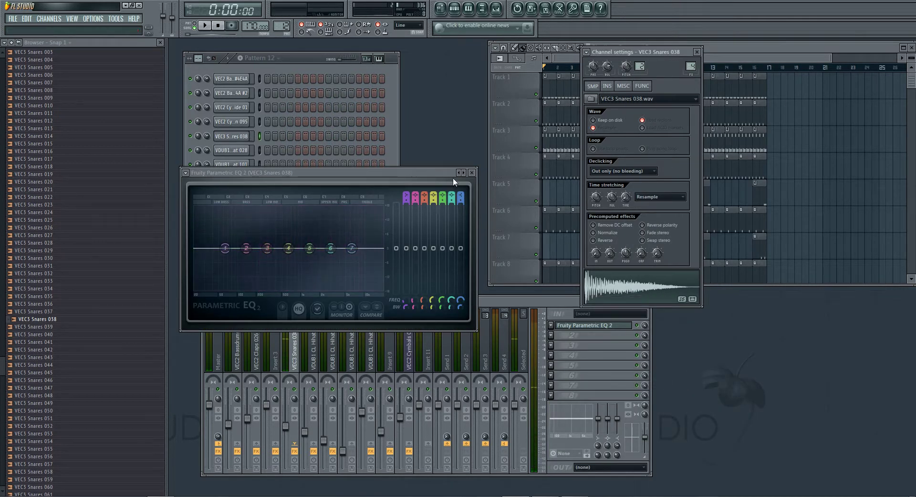
Step: Turn band 1 of the snare's EQ into a steep low cut and preview the filtered sample
right_click(224, 248)
click(272, 283)
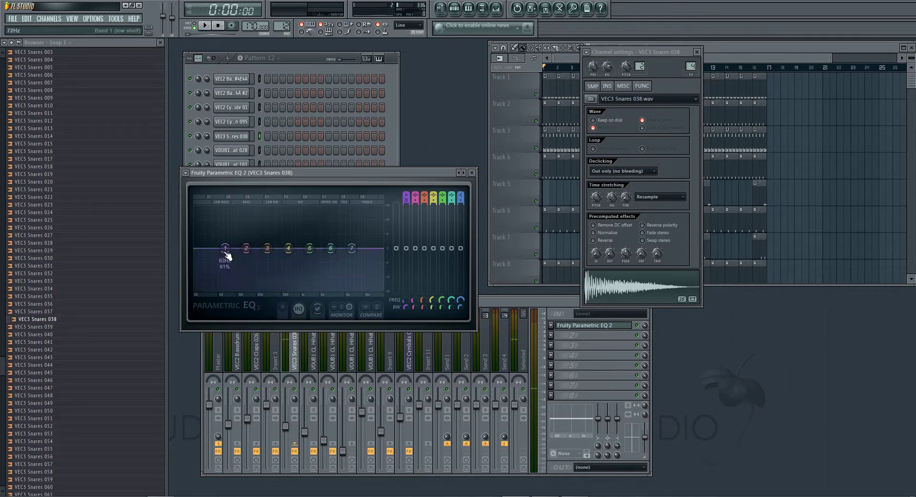
drag(225, 248, 251, 289)
click(293, 58)
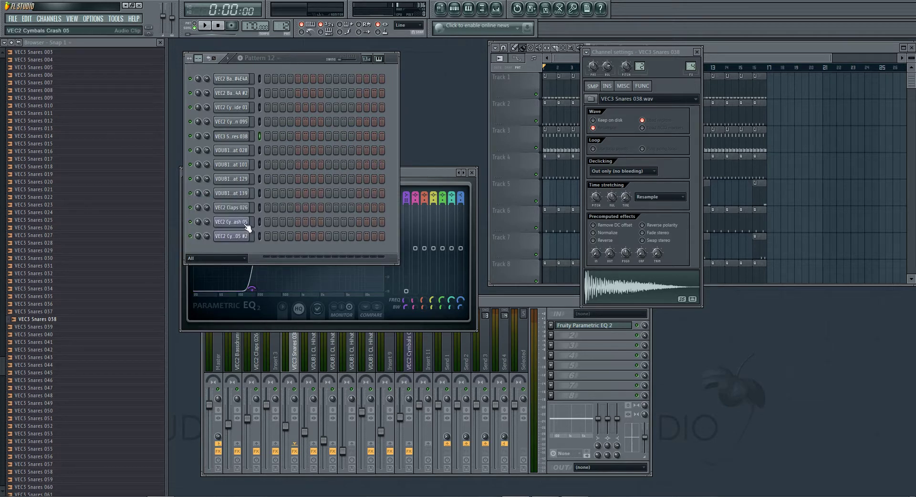
click(246, 139)
click(245, 139)
click(626, 288)
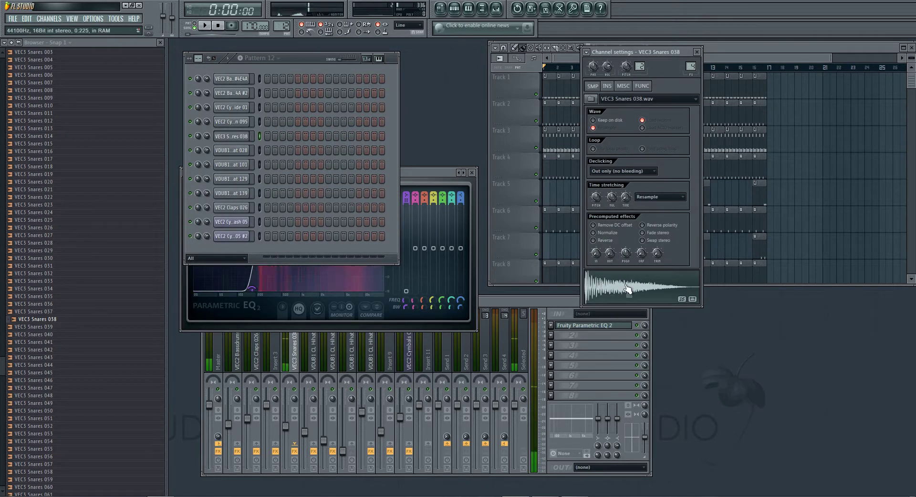
Step: Open the snare channel's piano roll and place a C5 note on each of the four beats of bar 1
right_click(249, 133)
click(268, 135)
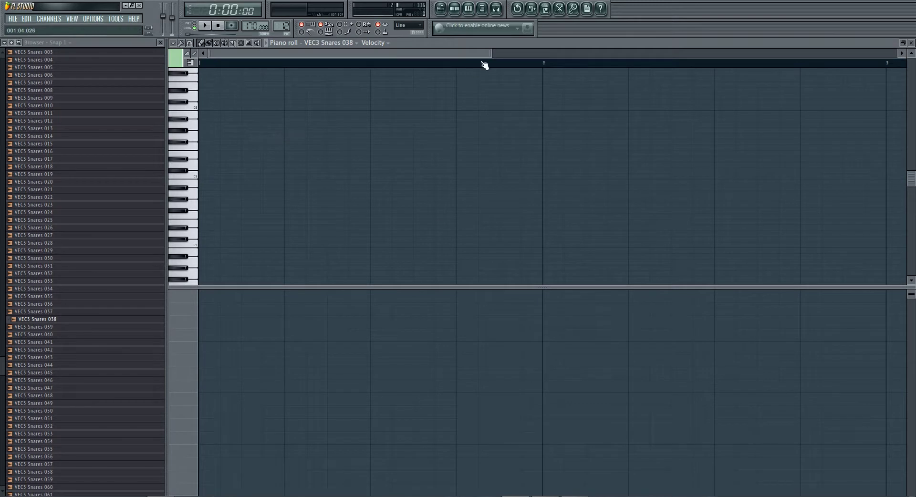
drag(490, 54, 757, 82)
scroll(198, 198, up, 1)
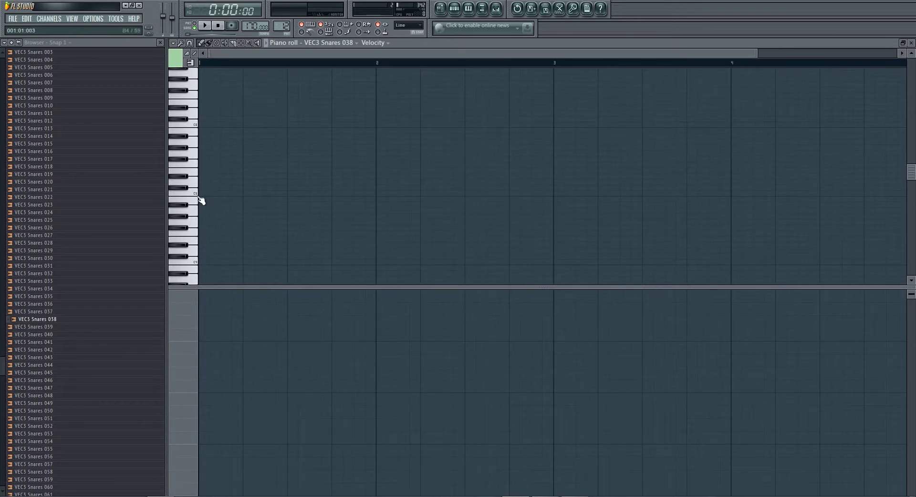
click(195, 196)
click(201, 194)
click(248, 193)
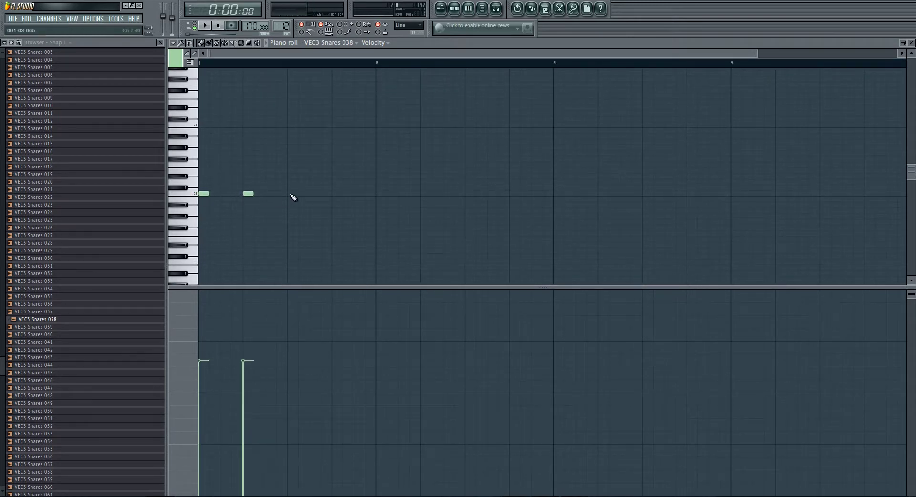
click(292, 193)
click(337, 194)
Step: Fill bar 2 of the snare's piano roll with eight evenly spaced C5 notes, two per beat
click(381, 193)
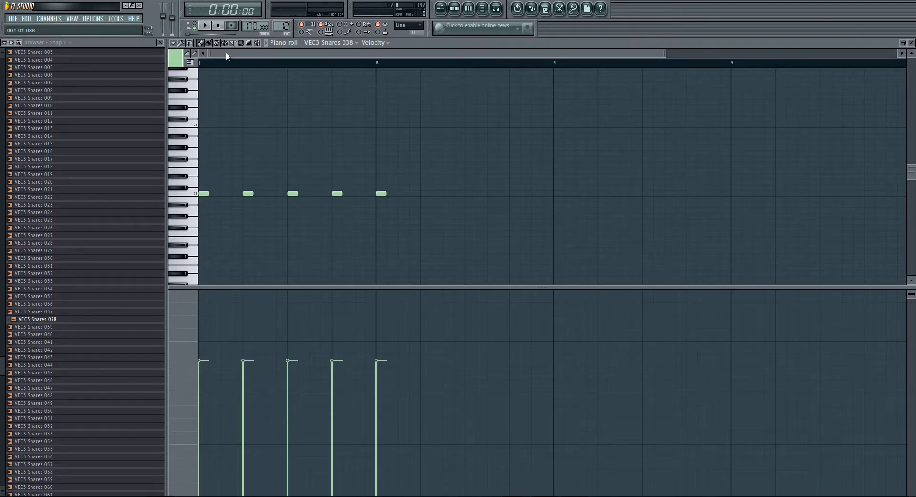
click(426, 194)
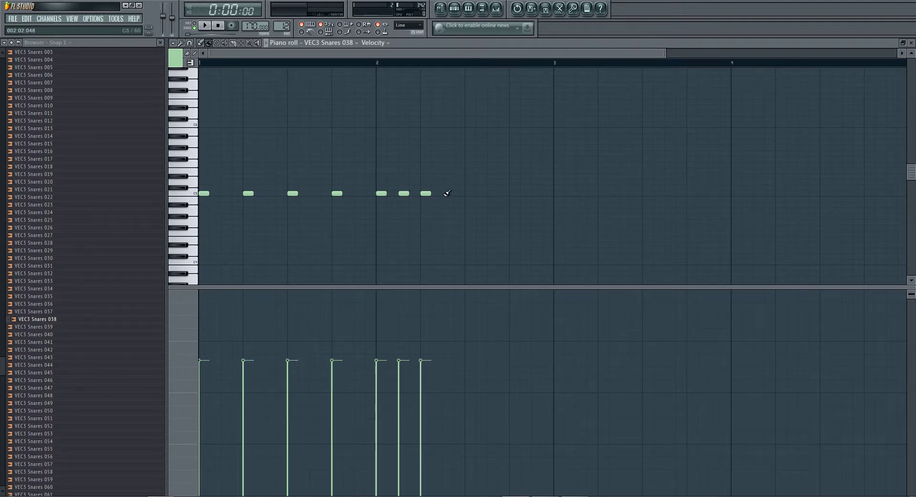
click(448, 193)
click(470, 194)
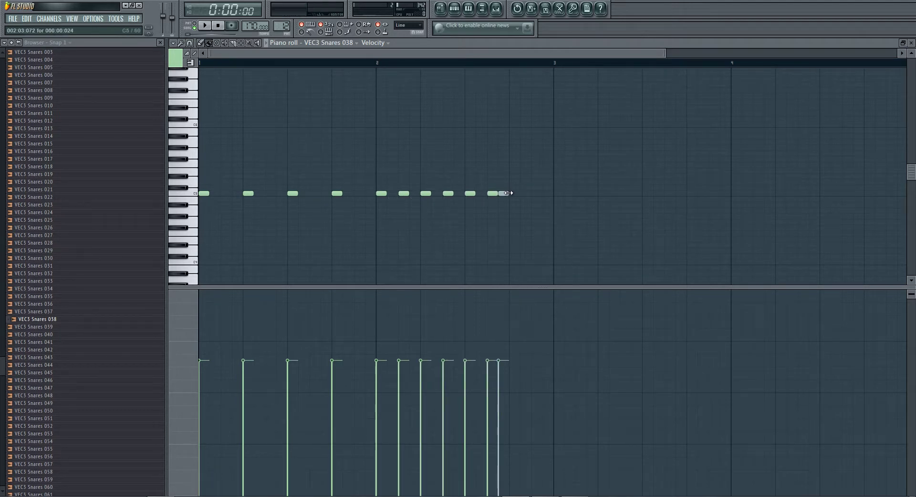
drag(508, 193, 515, 193)
click(537, 192)
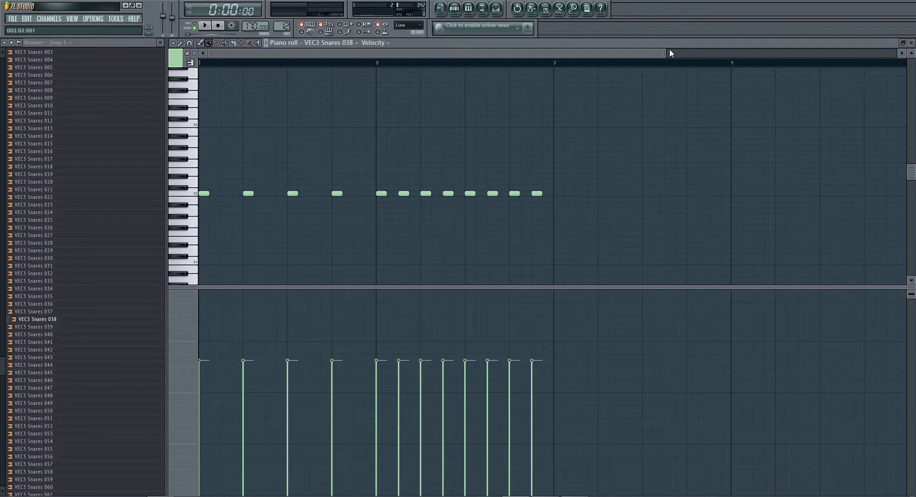
Step: Fill bar 4 of the snare's piano roll with sixteen consecutive C5 notes and bar 3 with eight evenly spaced ones
drag(666, 54, 779, 54)
drag(630, 192, 766, 194)
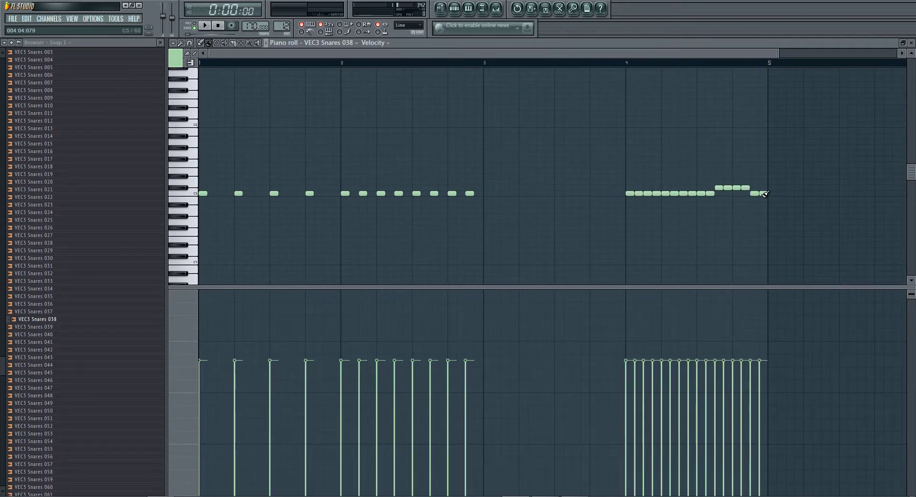
click(487, 193)
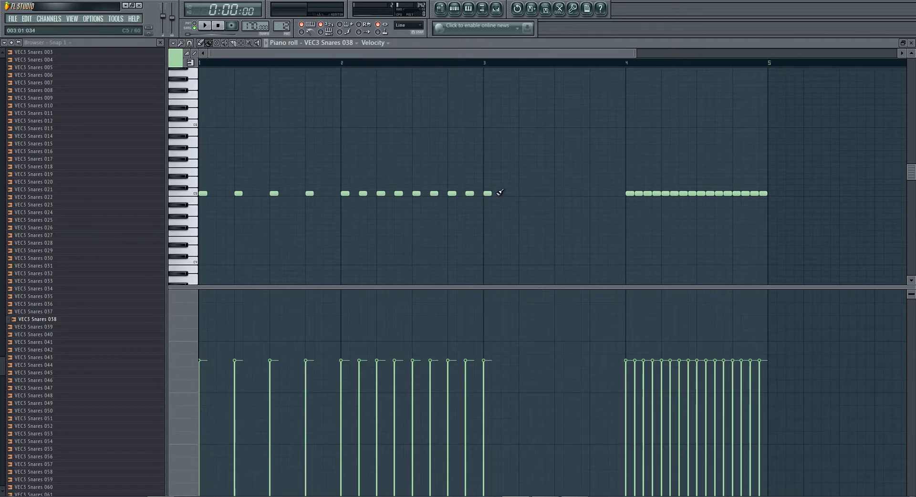
drag(499, 192, 594, 191)
right_click(587, 193)
click(593, 193)
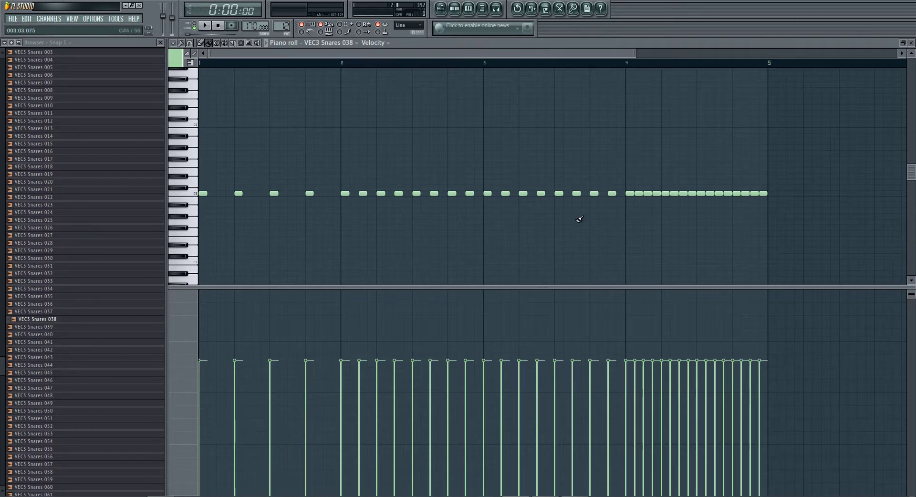
Step: Add an extra C5 note in the gap before beats 2, 3 and 4 and at the end of bar 3, and close the piano roll
click(549, 193)
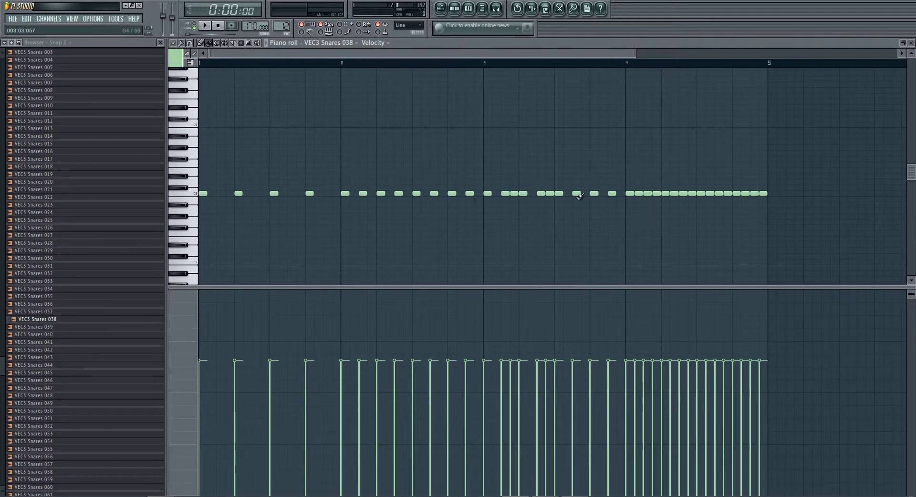
click(585, 193)
click(619, 193)
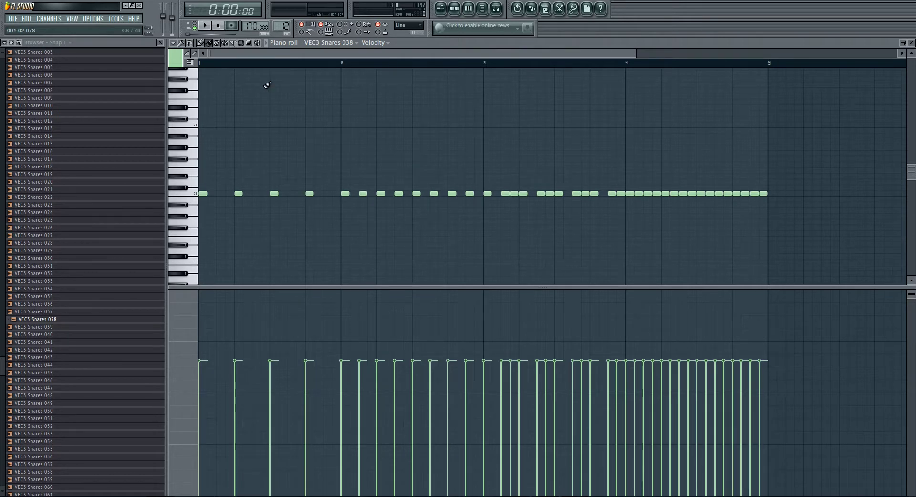
click(912, 43)
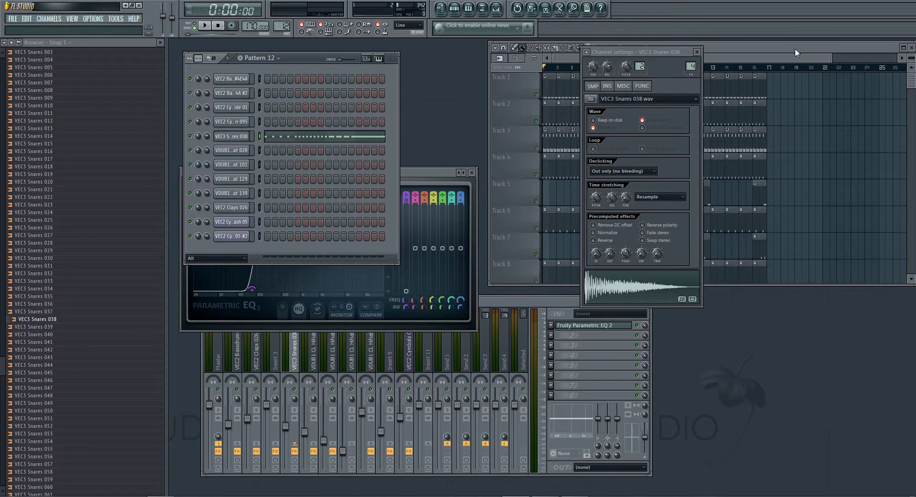
Step: Place Pattern 12 on Track 11 of the playlist starting at bar 13, and close the playlist
double_click(793, 46)
scroll(531, 285, down, 1)
drag(493, 324, 572, 324)
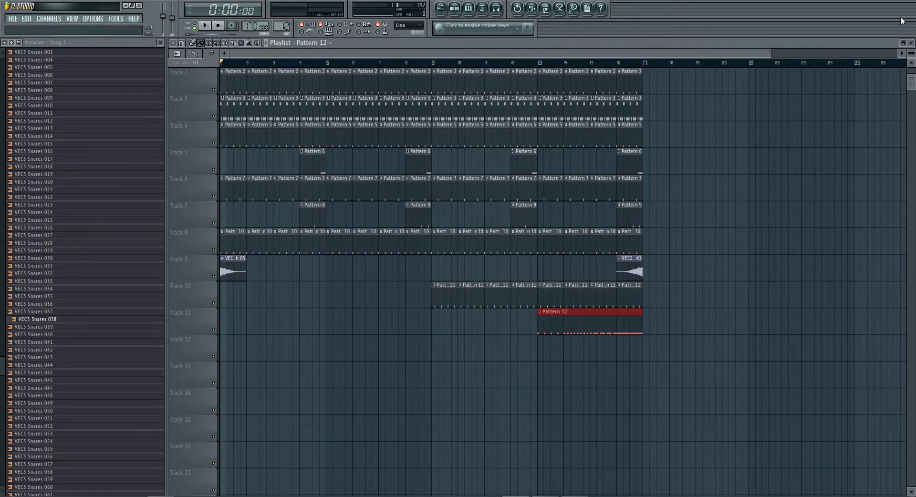
click(910, 42)
Step: Raise the pitch knob range of the VEC3 Snares 038 channel and create an automation clip for its channel pitch
click(228, 138)
click(229, 138)
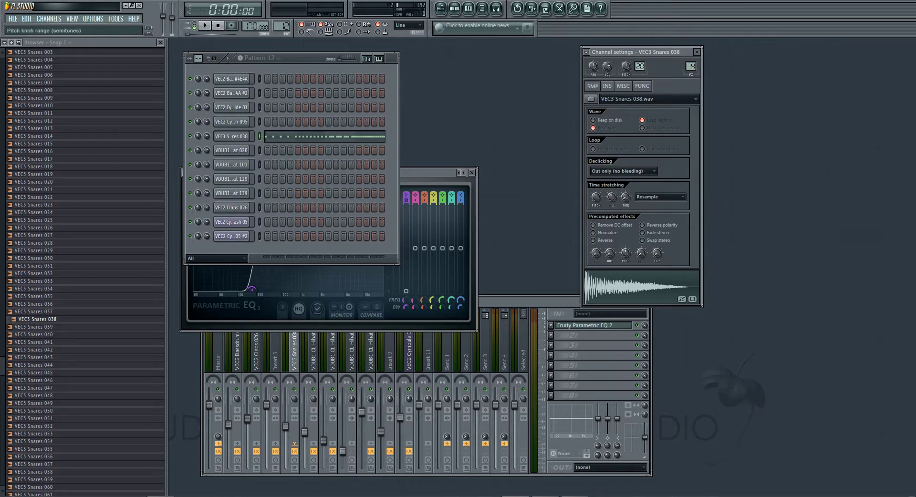
right_click(626, 67)
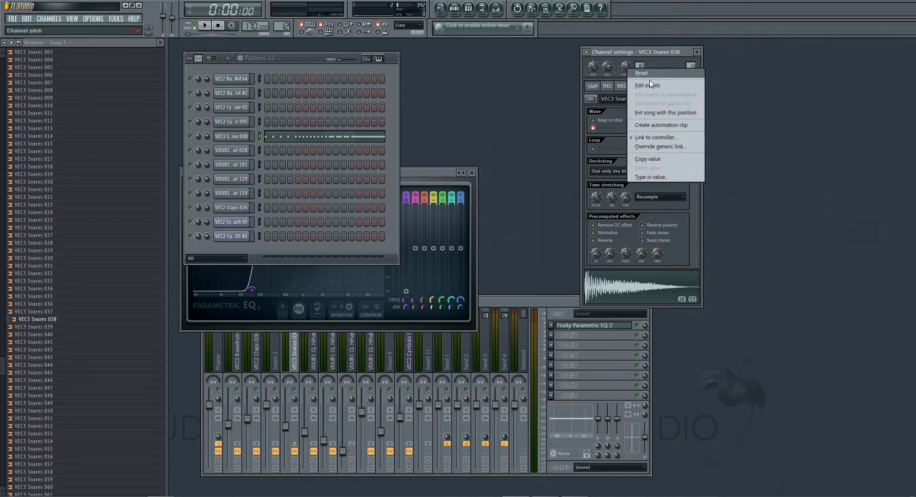
click(664, 127)
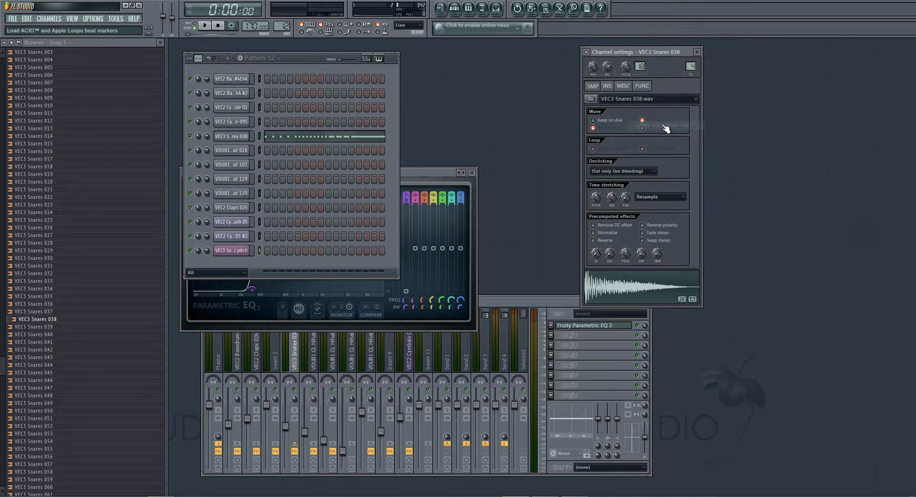
Step: Load Fruity Fast LP in the snare mixer track's second effect slot and create an automation clip for its Cutoff
click(551, 336)
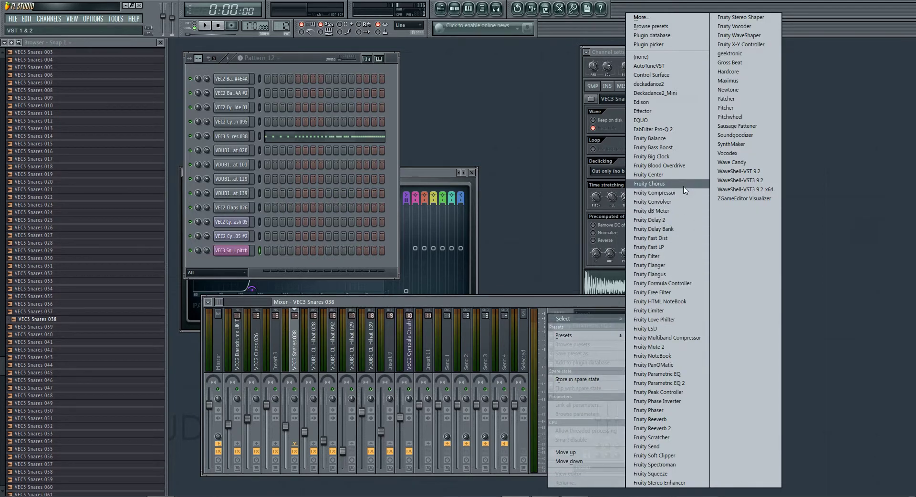
click(649, 247)
right_click(214, 144)
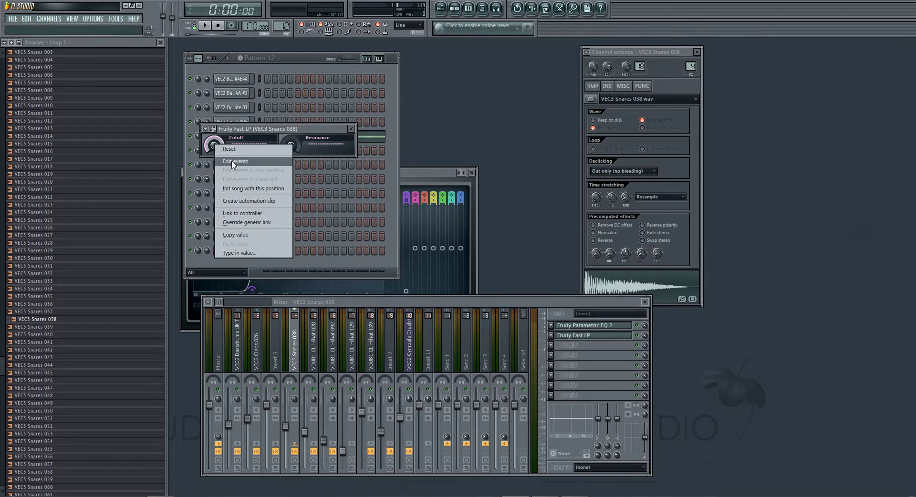
click(244, 201)
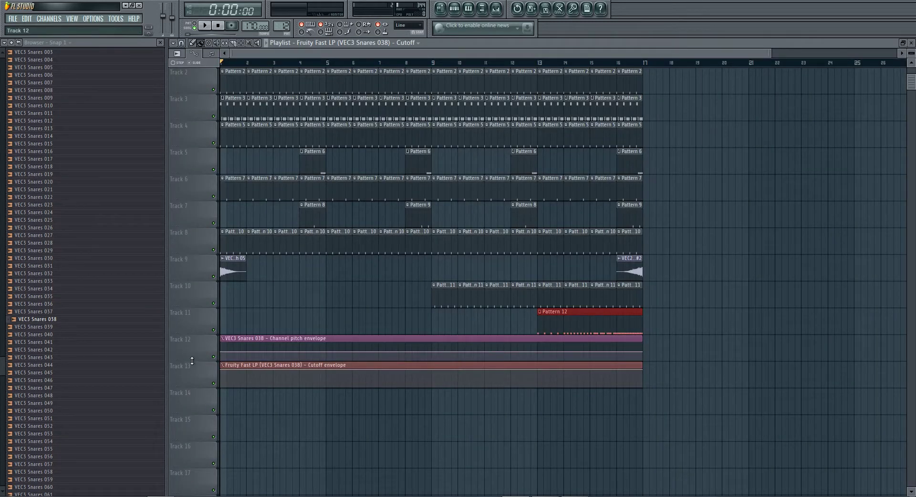
Step: Enlarge the height of Tracks 12 and 13, which hold the pitch and cutoff automation clips
drag(192, 362, 185, 384)
scroll(190, 362, down, 2)
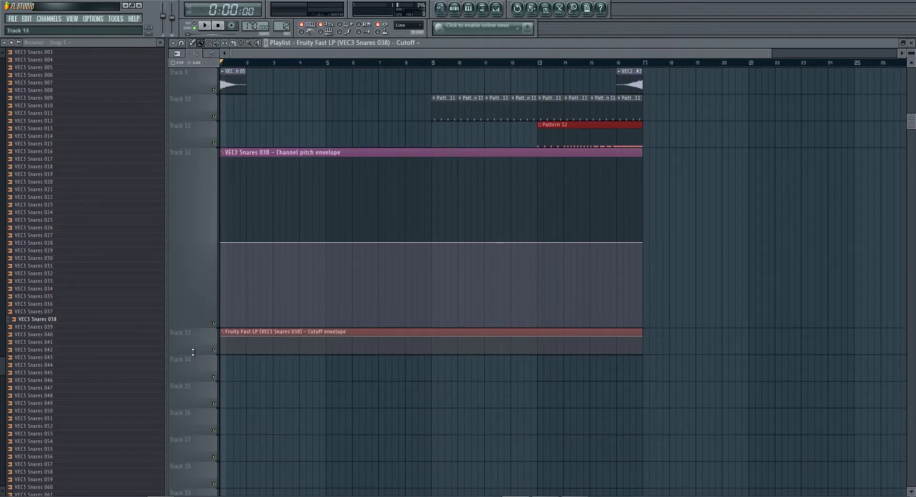
drag(192, 352, 185, 469)
drag(192, 330, 181, 473)
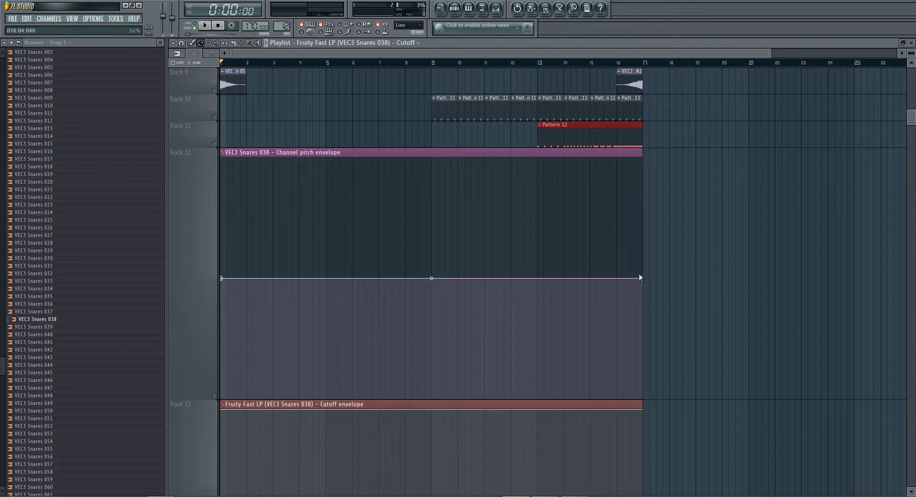
Step: Fit the channel pitch automation clip to bars 13–16 and ramp it from a new point at bar 16 up to 100%
drag(641, 277, 330, 279)
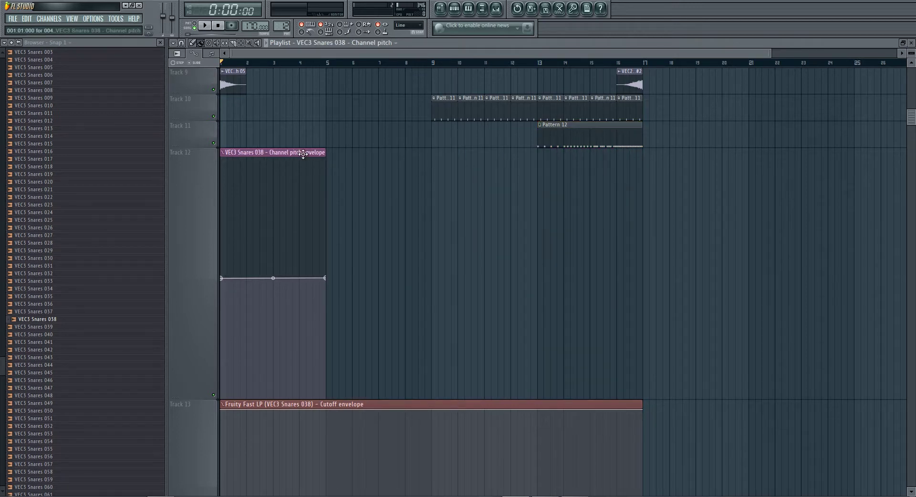
drag(303, 154, 620, 156)
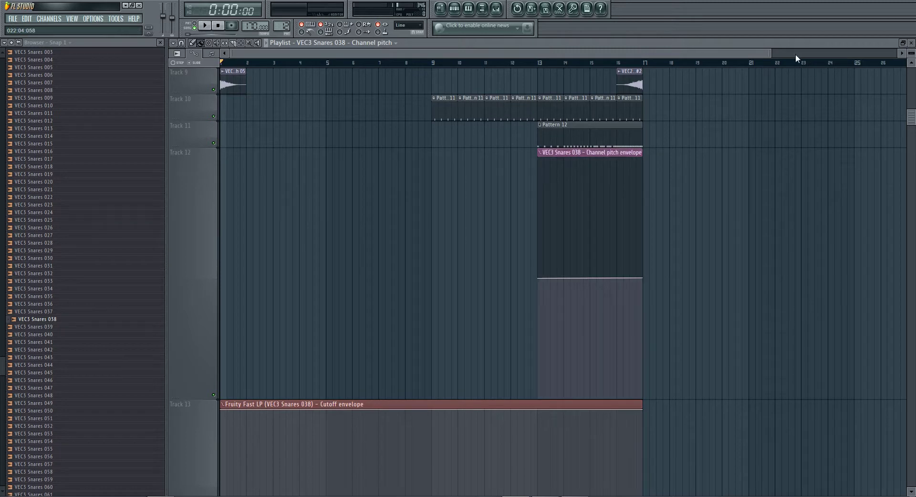
drag(770, 50, 616, 56)
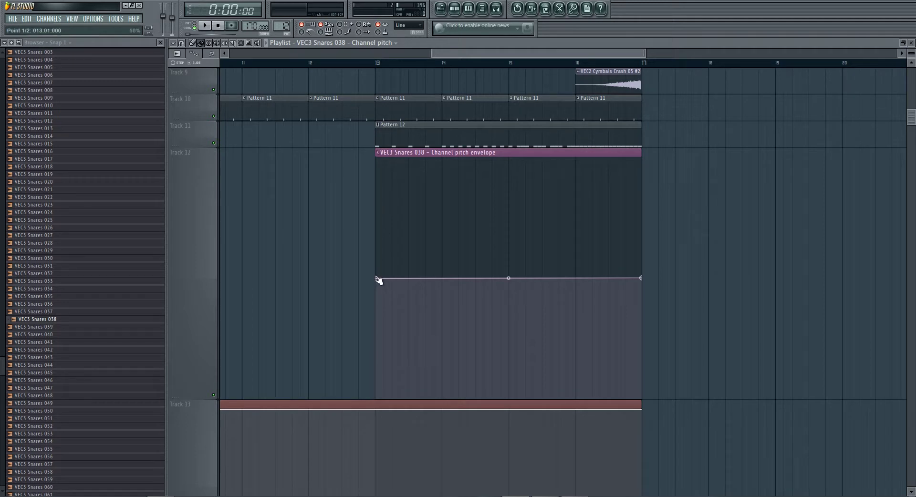
right_click(576, 279)
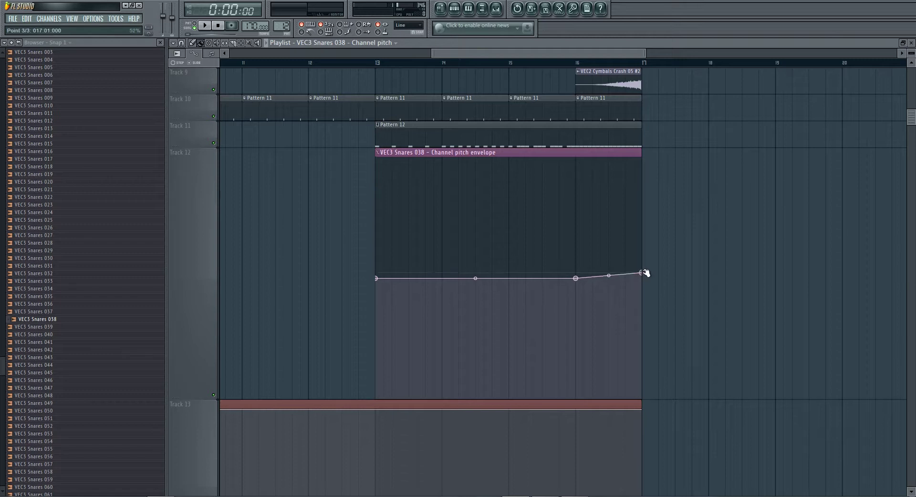
drag(645, 272, 643, 156)
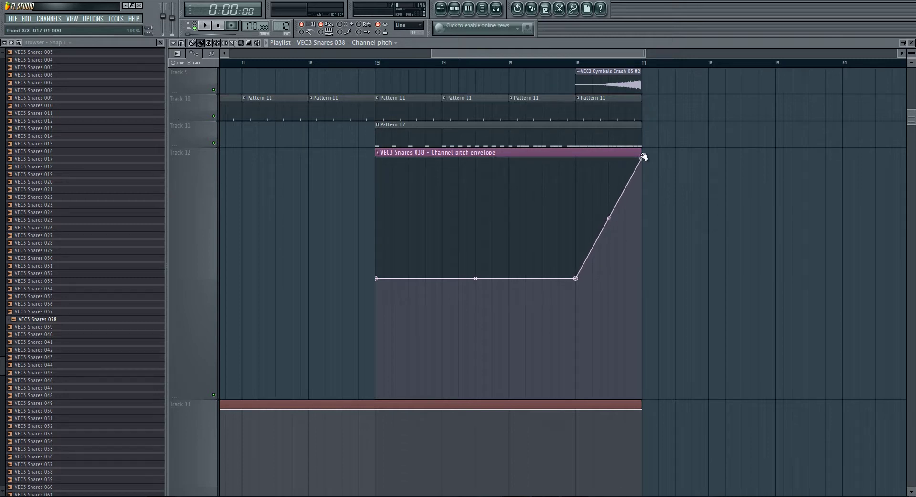
Step: Fit the Fruity Fast LP cutoff automation clip to bars 13–16 and curve it gently upward from a start point just below maximum
scroll(557, 324, down, 3)
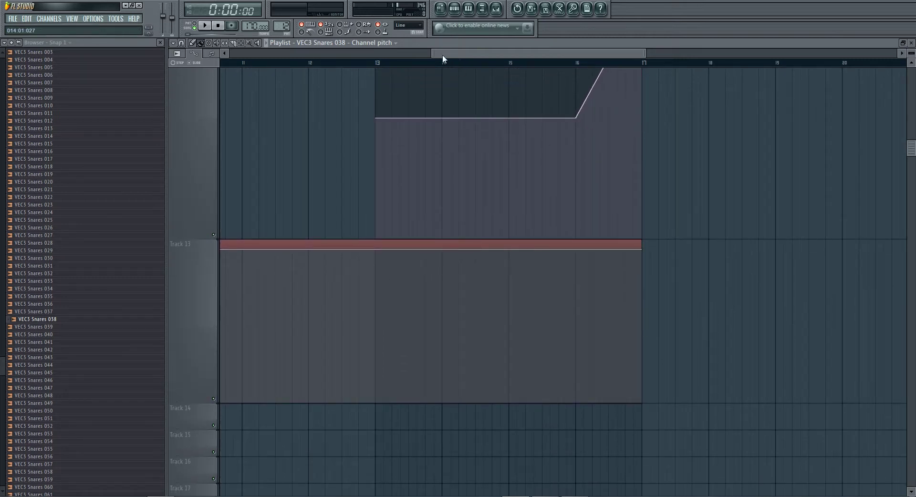
drag(433, 52, 233, 53)
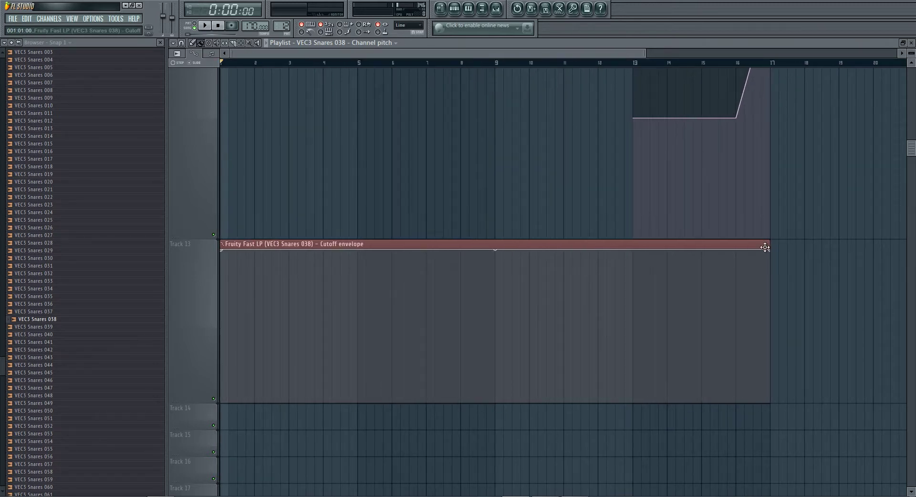
drag(772, 252, 366, 224)
drag(315, 245, 728, 244)
drag(635, 250, 632, 372)
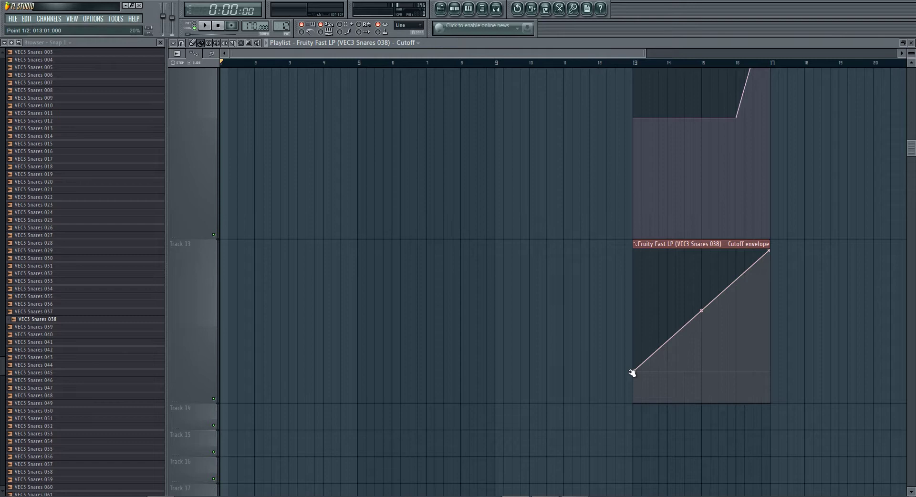
drag(631, 373, 623, 263)
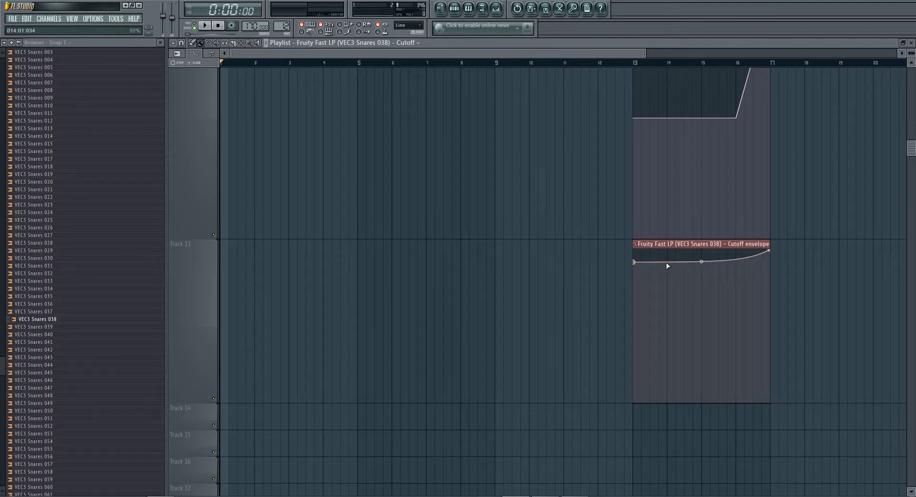
Step: Shrink Tracks 13 and 12 back to a compact height and play the arrangement from the start
drag(214, 400, 204, 267)
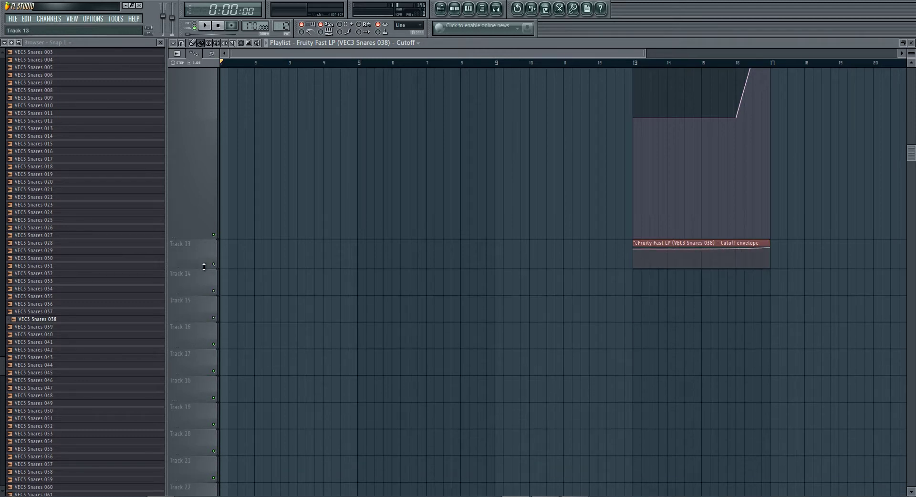
scroll(196, 317, up, 3)
drag(198, 345, 197, 118)
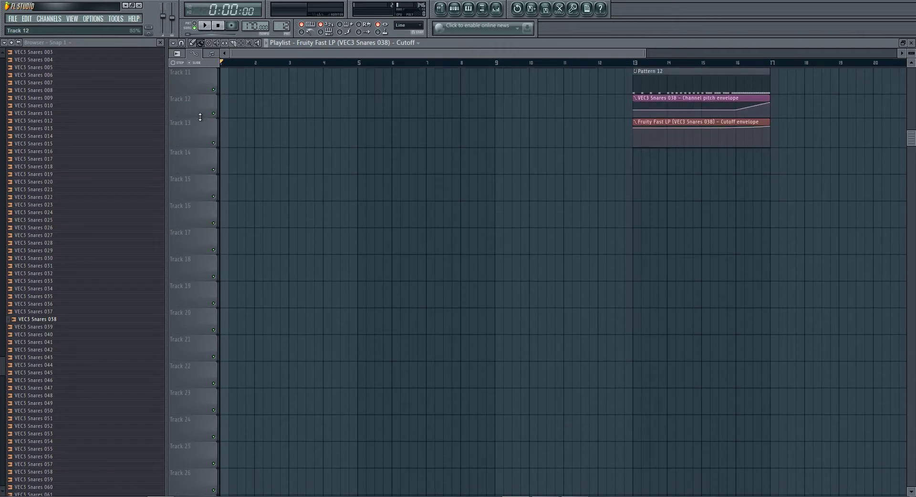
scroll(364, 236, up, 5)
key(space)
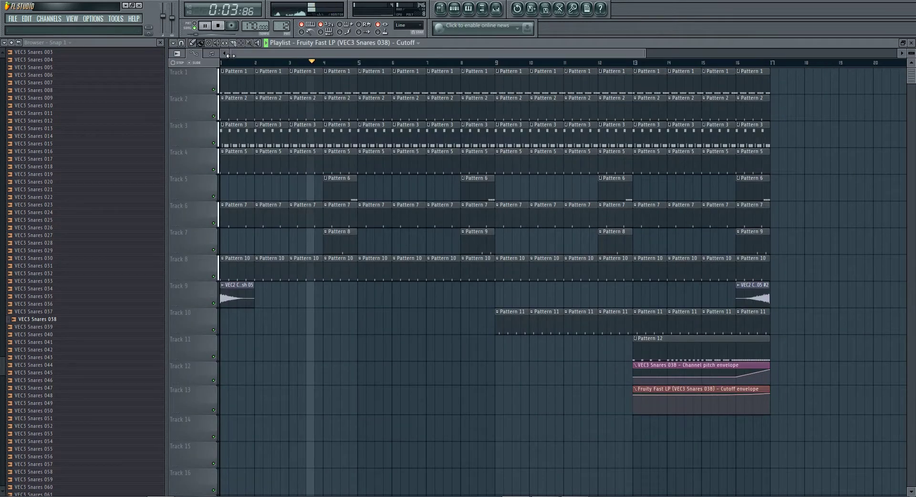
Step: Select all clips on Tracks 1 to 10 and duplicate them directly after the first 16 bars
mouse_move(231, 56)
mouse_down()
mouse_move(489, 59)
mouse_move(230, 53)
mouse_up()
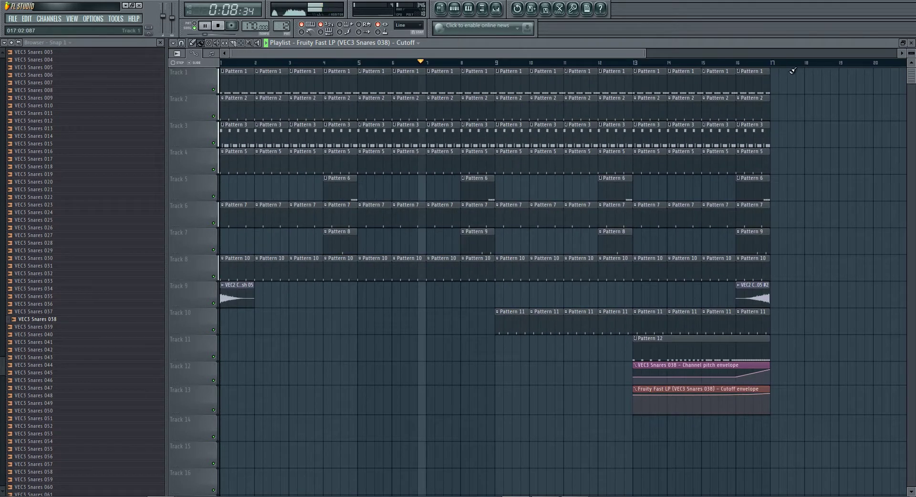
drag(796, 72, 241, 327)
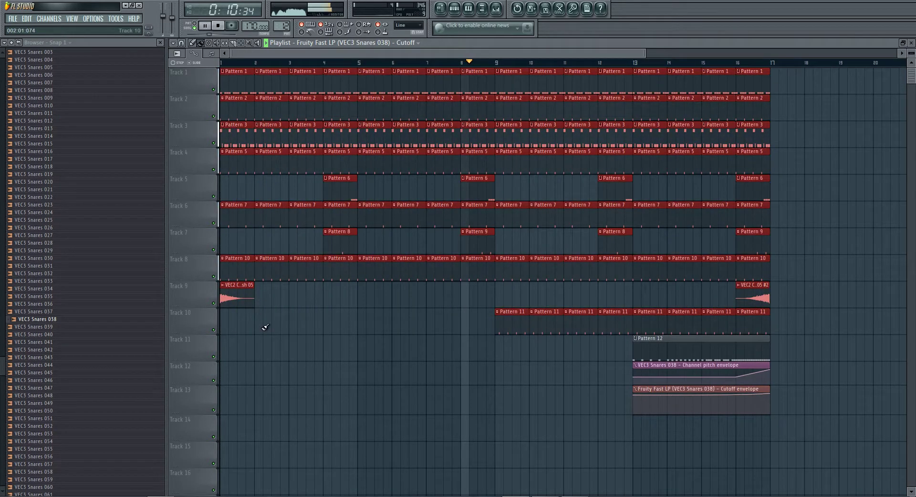
key(ctrl+b)
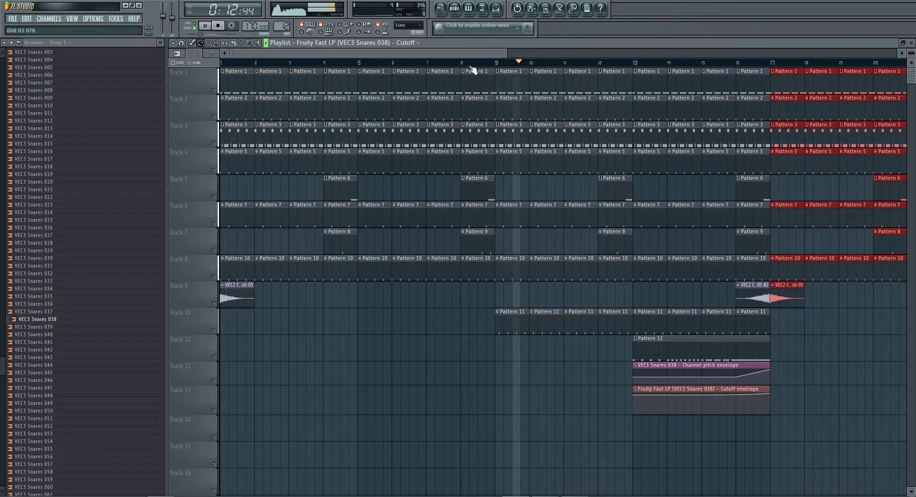
Step: Clear the selection and fill the empty stretch of Track 10 from bar 17 through bar 24 with Pattern 11 clips
drag(344, 53, 497, 96)
ctrl+click(606, 379)
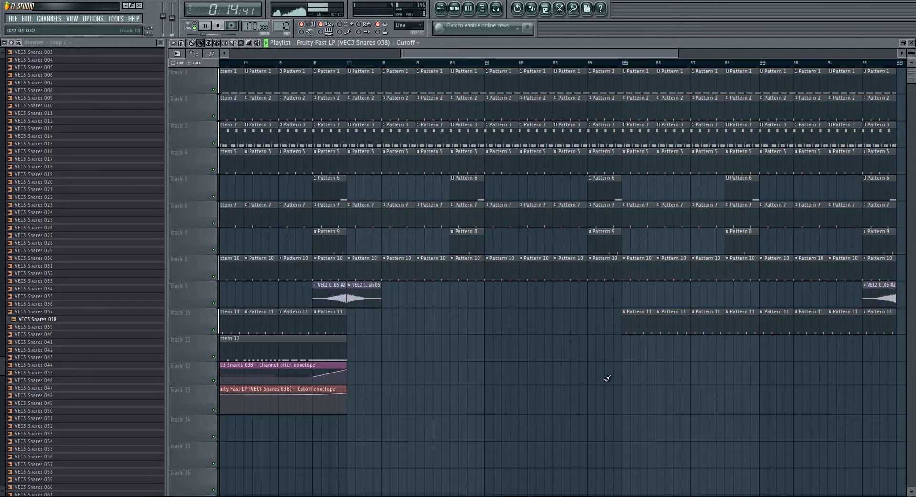
click(637, 325)
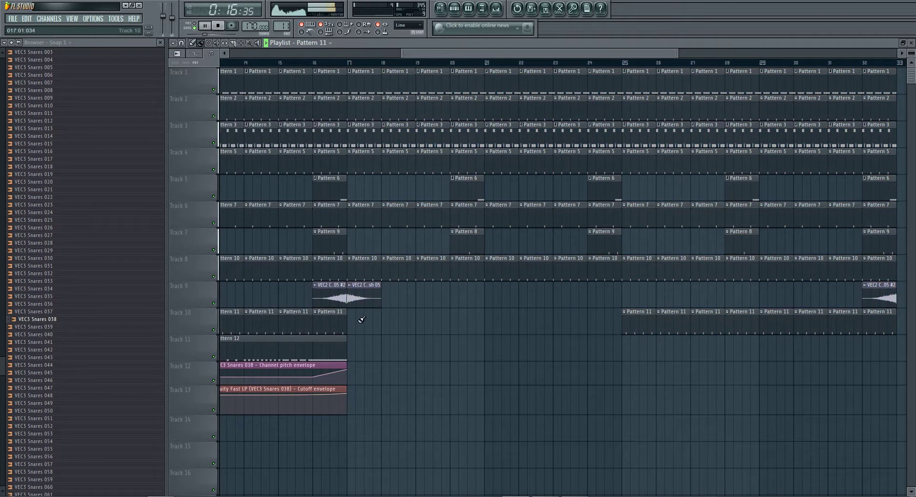
mouse_move(349, 316)
mouse_down()
mouse_move(587, 319)
mouse_move(603, 329)
mouse_up()
Step: Clear the pattern clips in bar 16 on Tracks 1 to 10 and move the reversed crash back to bar 15
drag(468, 52, 409, 56)
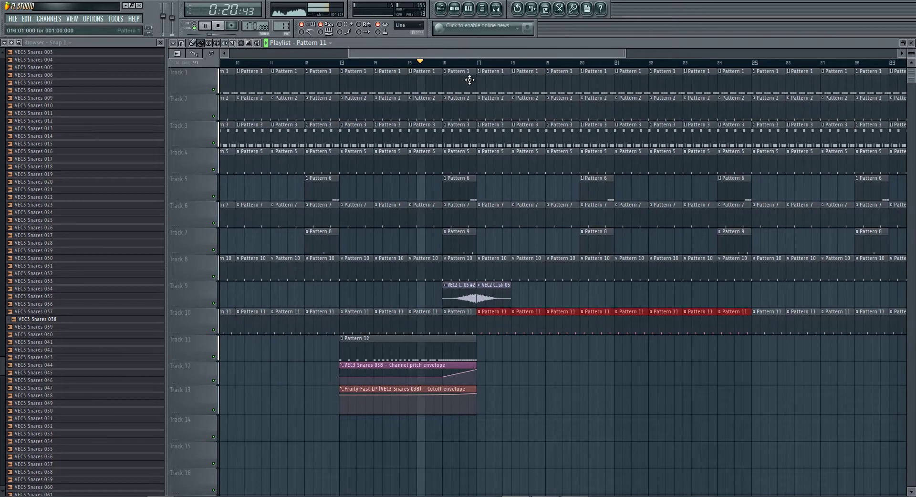
mouse_move(465, 80)
mouse_down()
mouse_move(463, 296)
mouse_move(428, 296)
mouse_up()
right_click(456, 319)
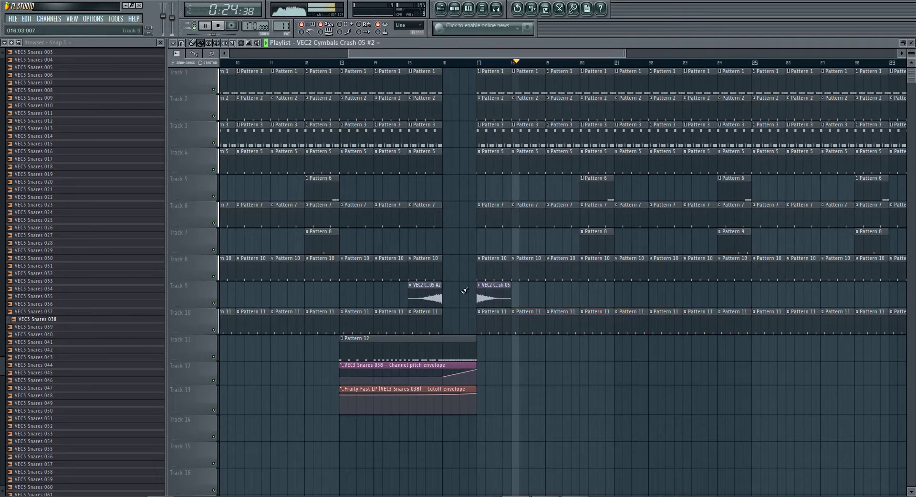
Step: Place a Pattern 2 clip half a bar long at the start of bar 16 on Track 2
click(436, 114)
click(447, 112)
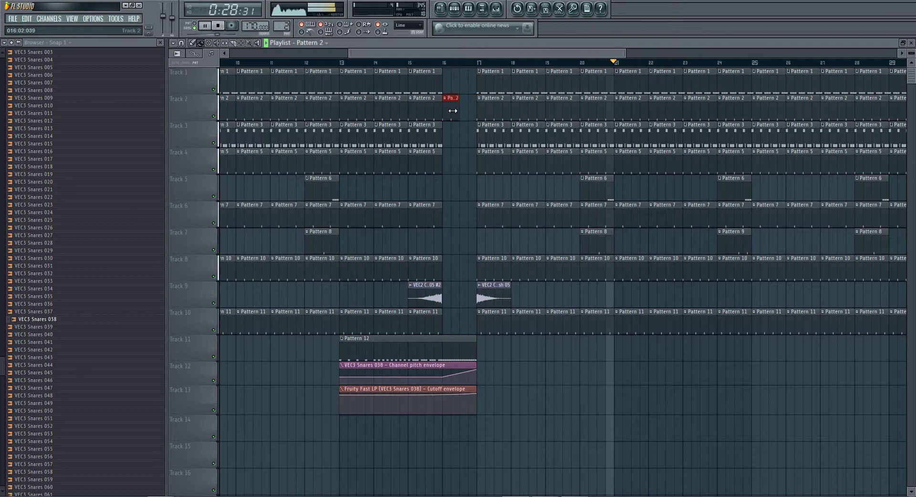
Step: Clear the Pattern 2 clips from bar 17 onward on Track 2 and fill Track 14 from bar 17 through bar 32 with Pattern 4 clips
drag(625, 56, 763, 67)
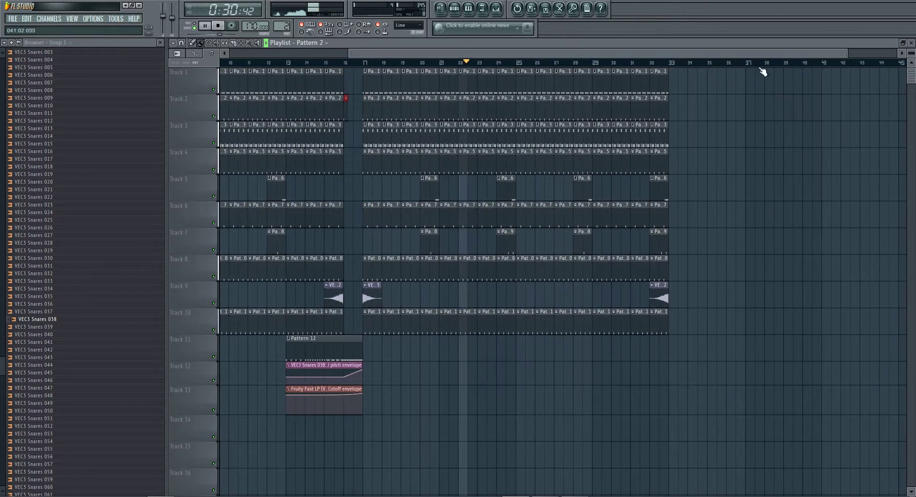
double_click(573, 45)
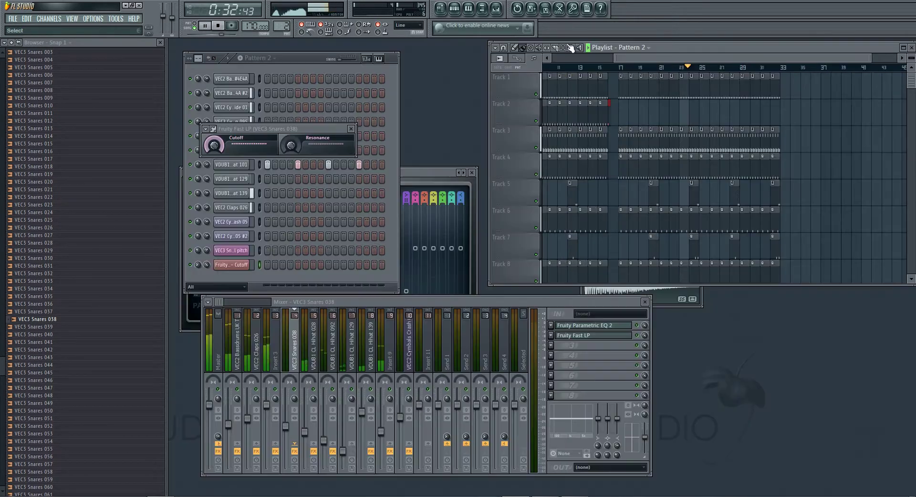
scroll(281, 27, up, 2)
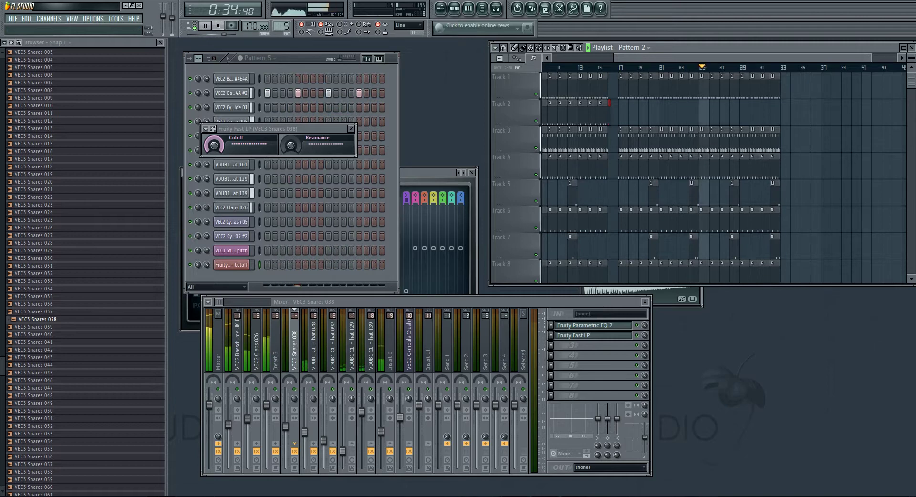
double_click(702, 48)
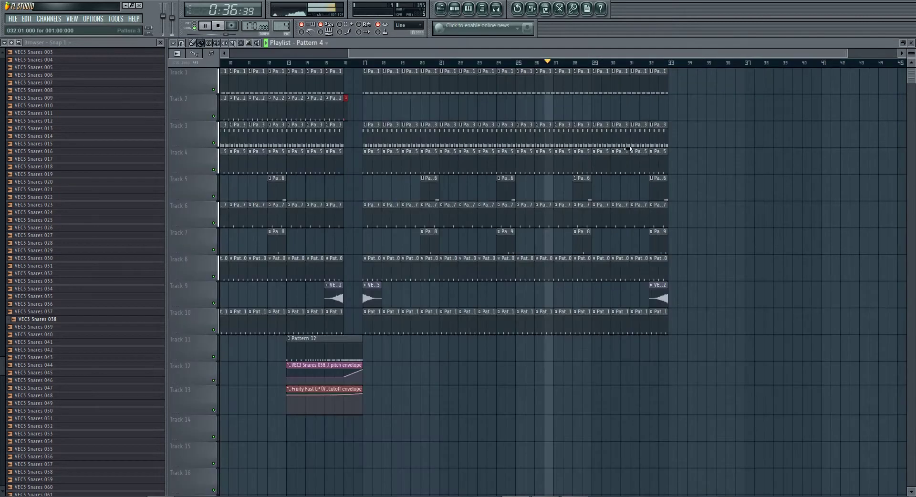
mouse_move(367, 424)
mouse_down()
mouse_move(609, 417)
mouse_move(686, 425)
mouse_move(677, 429)
mouse_up()
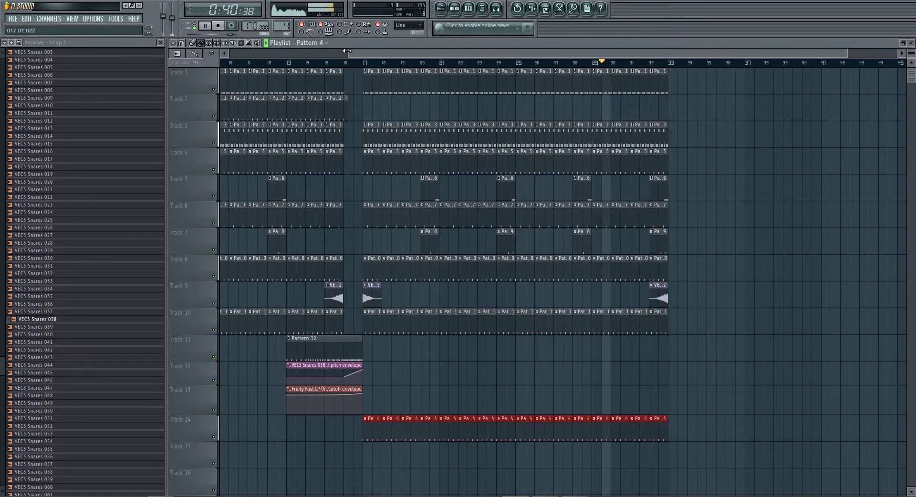
Step: Place VEC2 Cymbals Crash 05 clips on Track 9 at the start of bars 9 and 25
scroll(443, 65, down, 2)
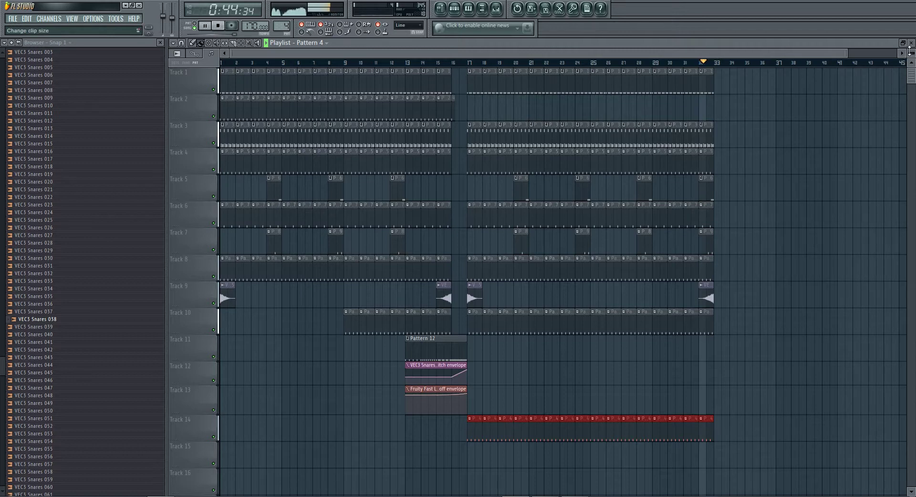
drag(911, 53, 912, 68)
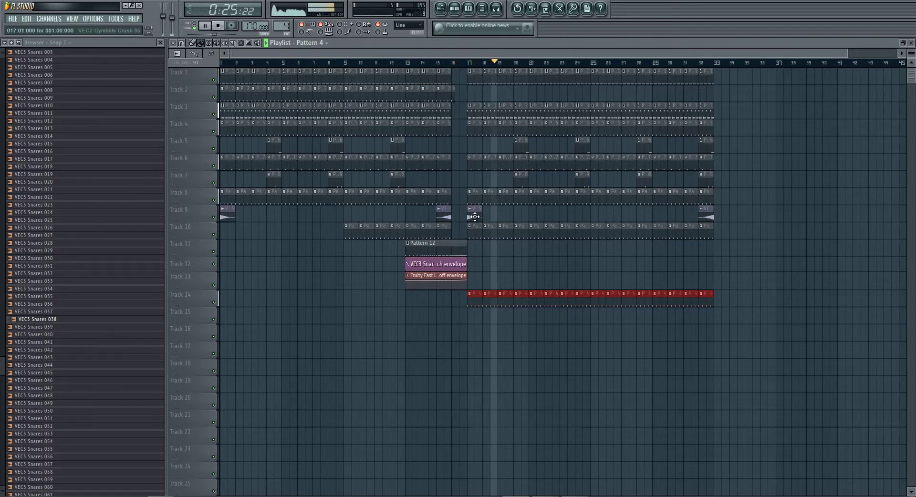
click(475, 217)
click(352, 213)
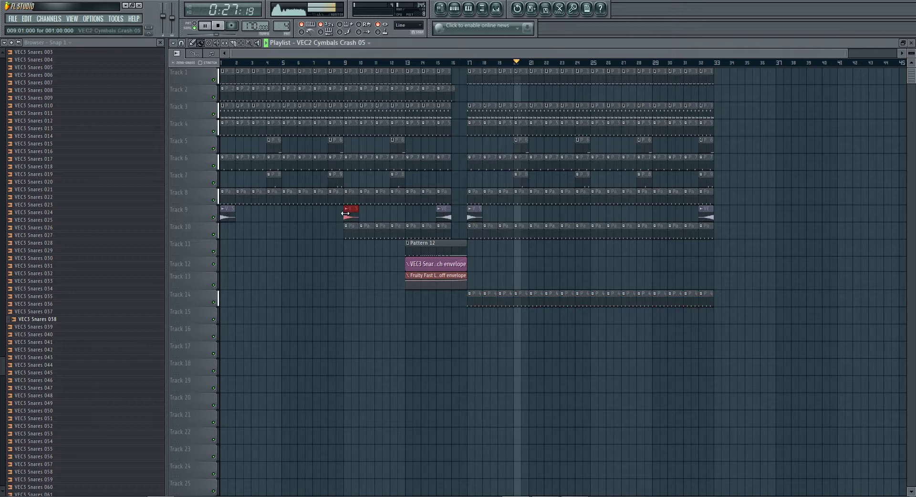
click(595, 212)
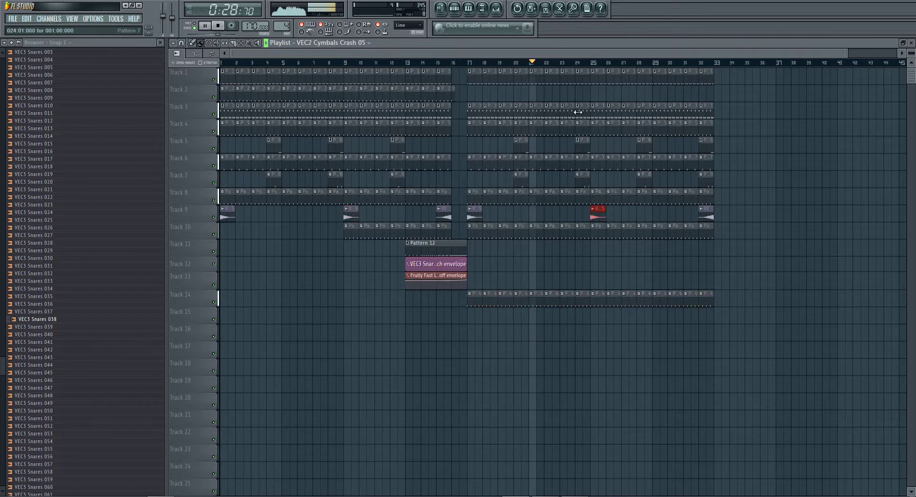
Step: Close the Fruity Fast LP window and switch to the empty Pattern 13
double_click(560, 42)
click(352, 129)
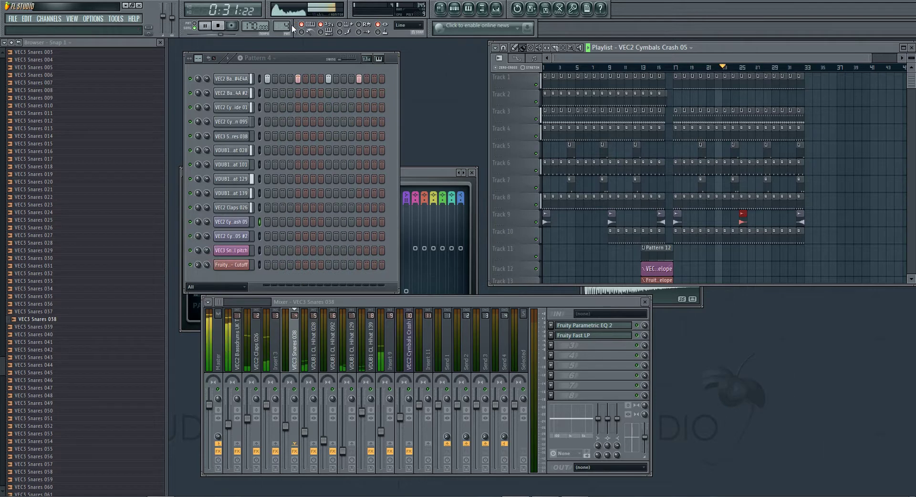
drag(282, 27, 283, 9)
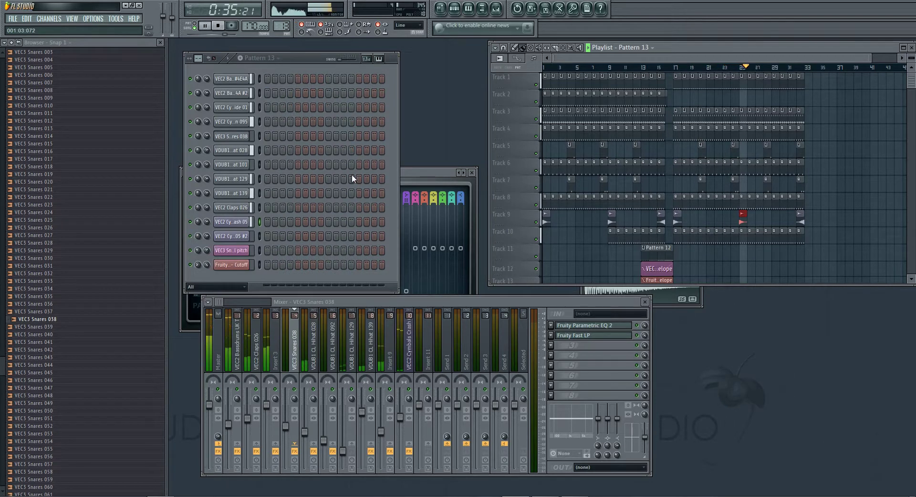
Step: Preview samples in the VEC3 Snares folder, including 041 and 056, and collapse the folder
click(76, 343)
scroll(75, 344, down, 5)
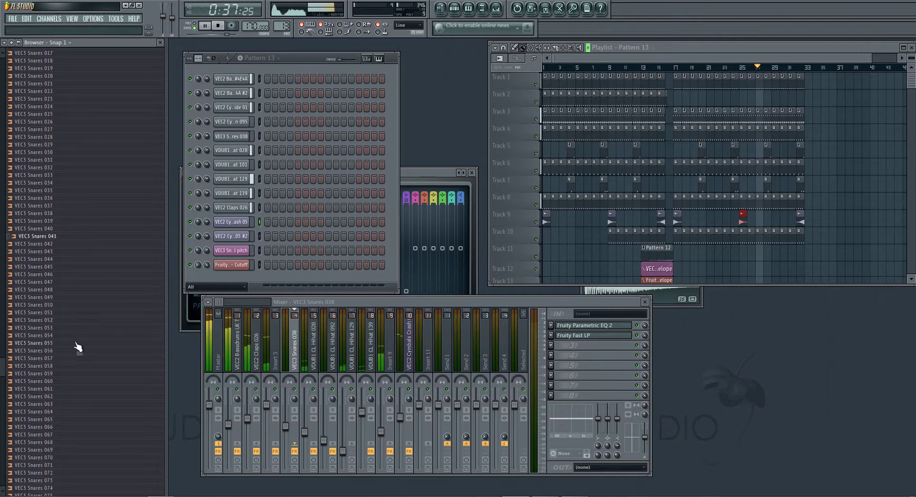
click(75, 344)
scroll(76, 344, down, 4)
scroll(76, 347, up, 15)
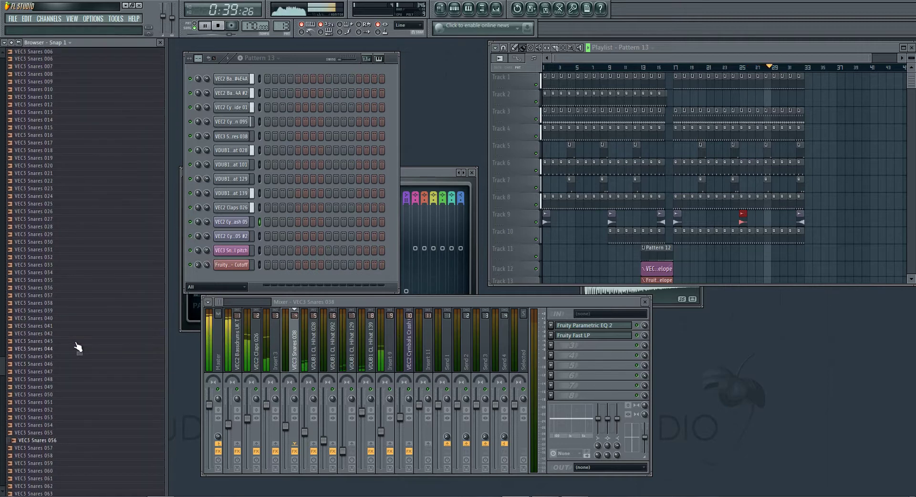
click(58, 167)
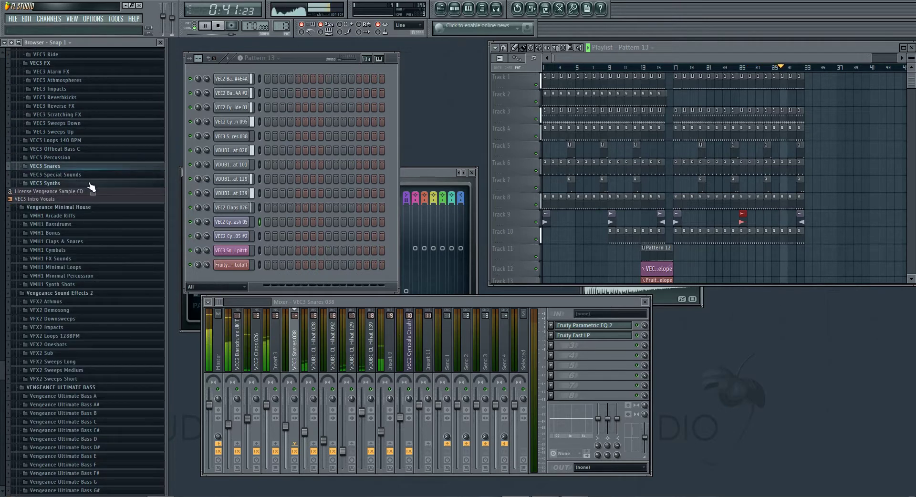
Step: Preview sample 016 in the VEC3 Special Sounds folder, collapse the folder and stop the song playback
click(86, 179)
click(81, 174)
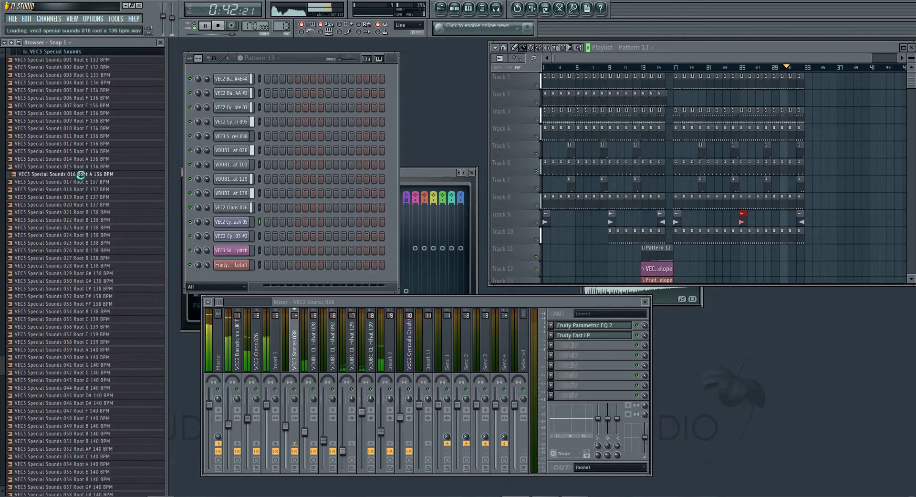
click(48, 52)
key(space)
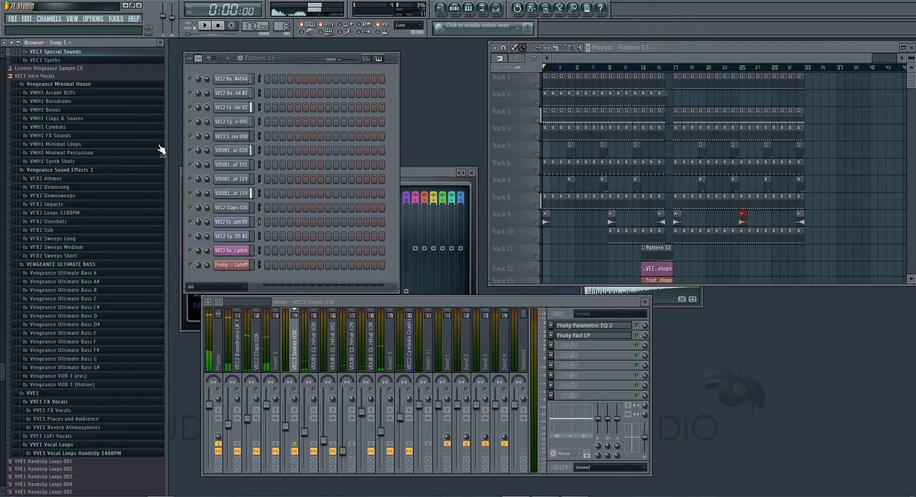
Step: Preview effects in the VMH1 FX Sounds folder, including FX Sounds 034, and collapse the folder
click(71, 135)
click(76, 266)
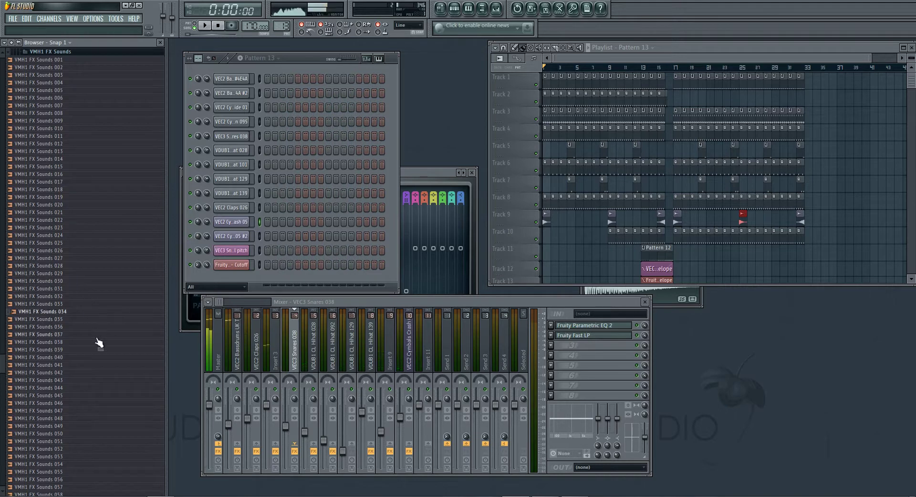
click(98, 410)
scroll(97, 410, up, 5)
click(62, 190)
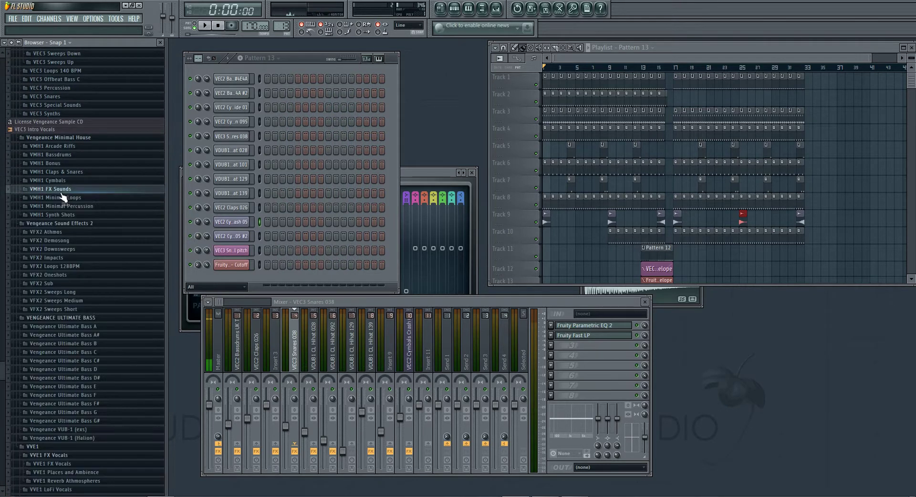
Step: Open the VFX2 Downsweeps folder and preview samples including 26, 37 and 36
scroll(65, 197, up, 4)
scroll(93, 233, down, 3)
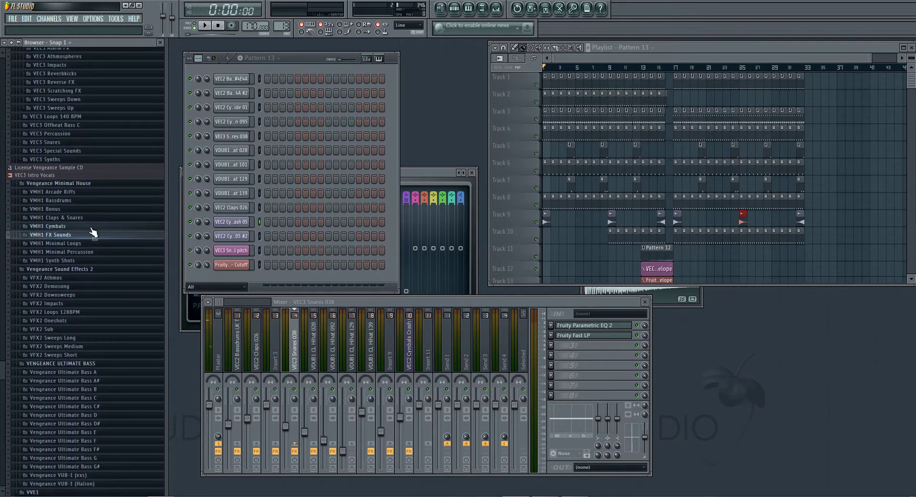
scroll(93, 232, down, 2)
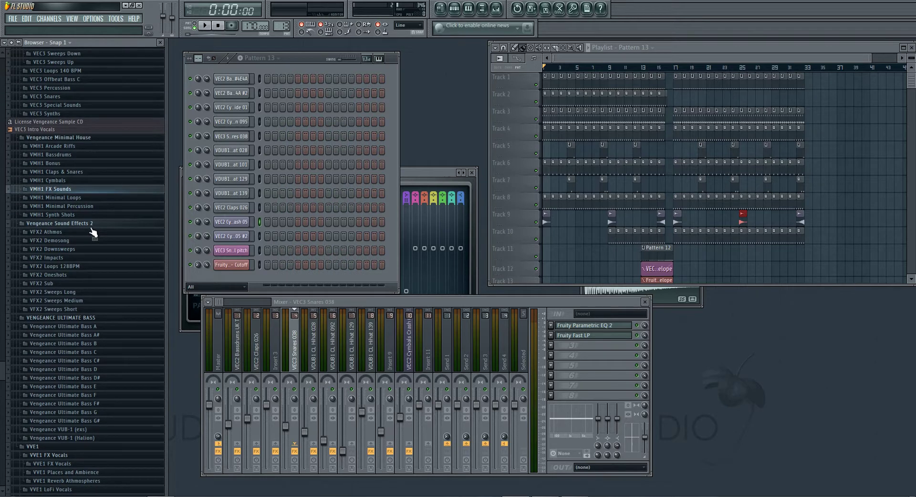
click(76, 249)
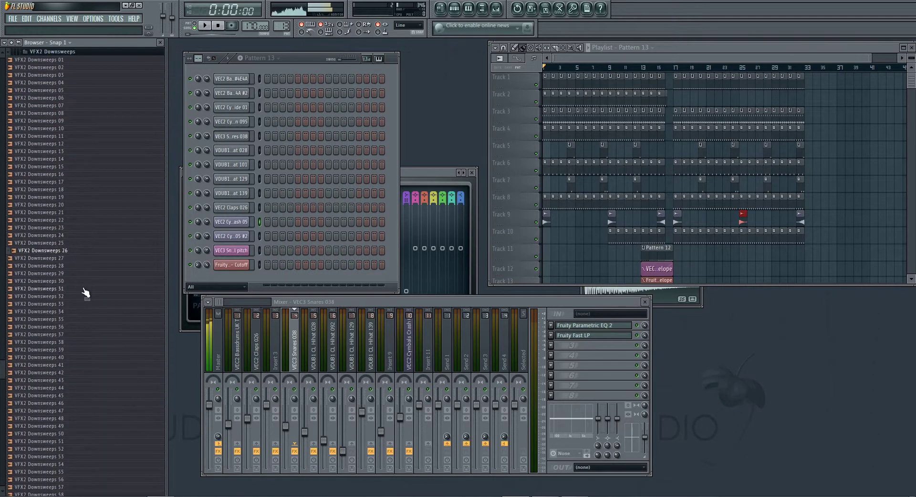
click(91, 327)
click(84, 337)
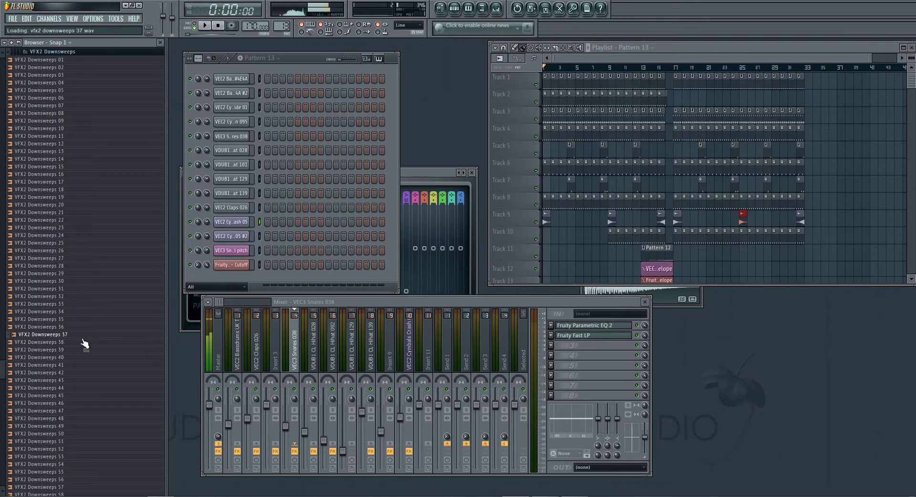
key(Up)
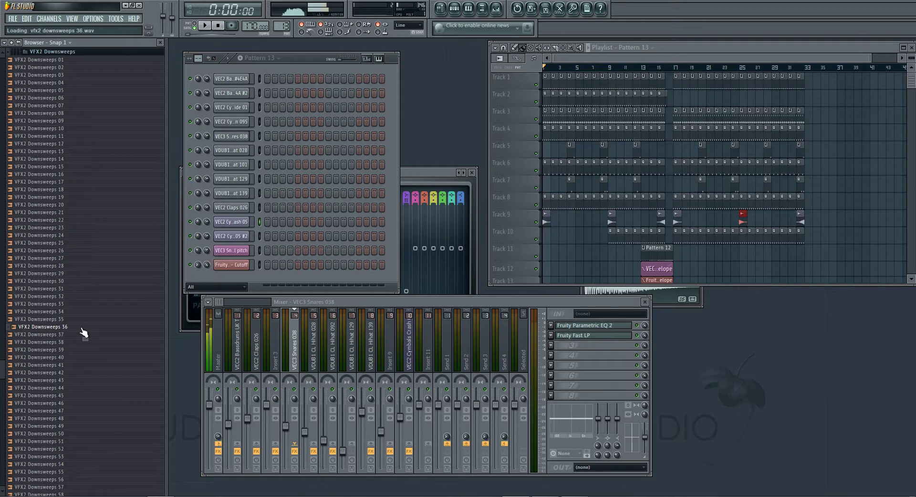
Step: Preview and compare VFX2 Downsweeps 60, 56, 55 and 54
scroll(88, 410, down, 3)
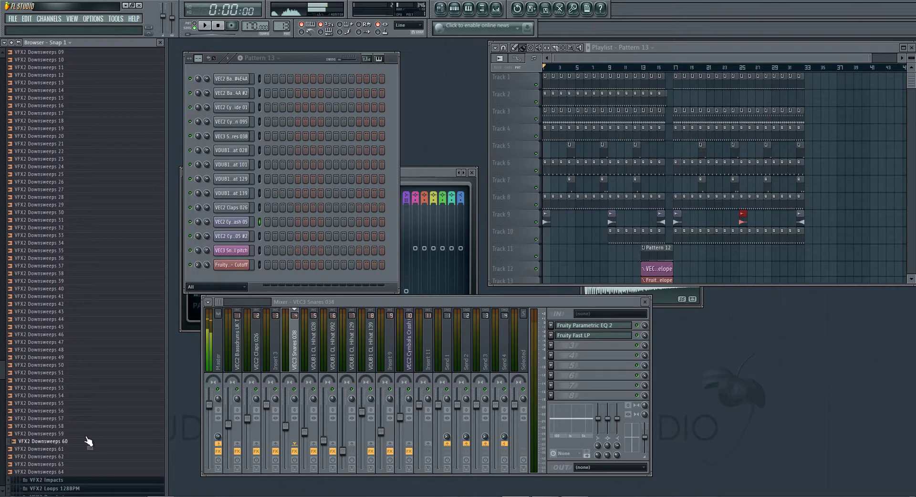
click(83, 426)
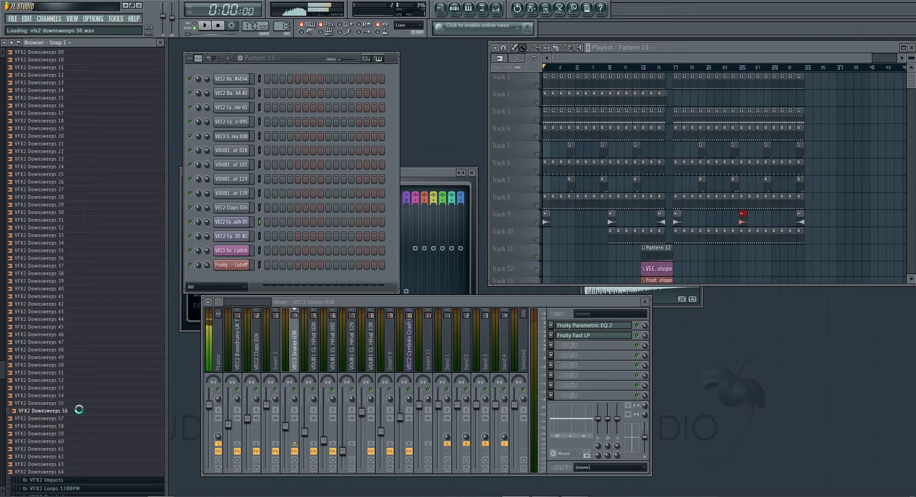
click(78, 404)
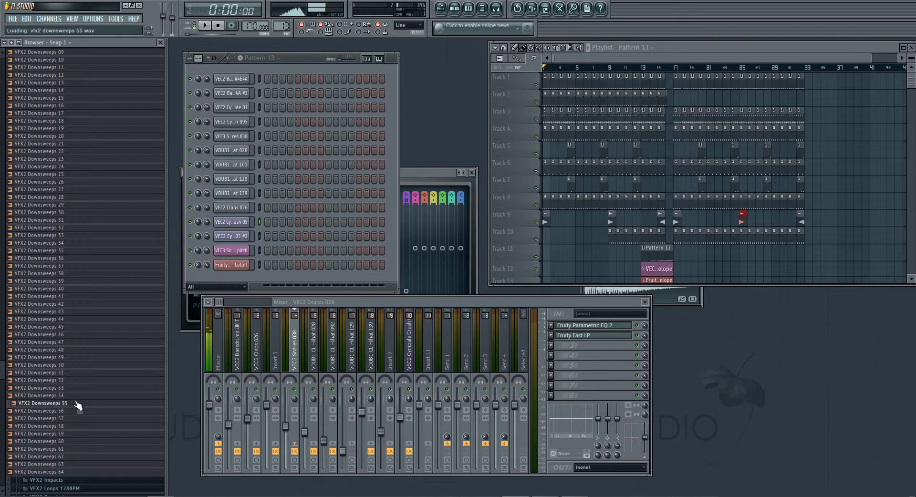
click(73, 395)
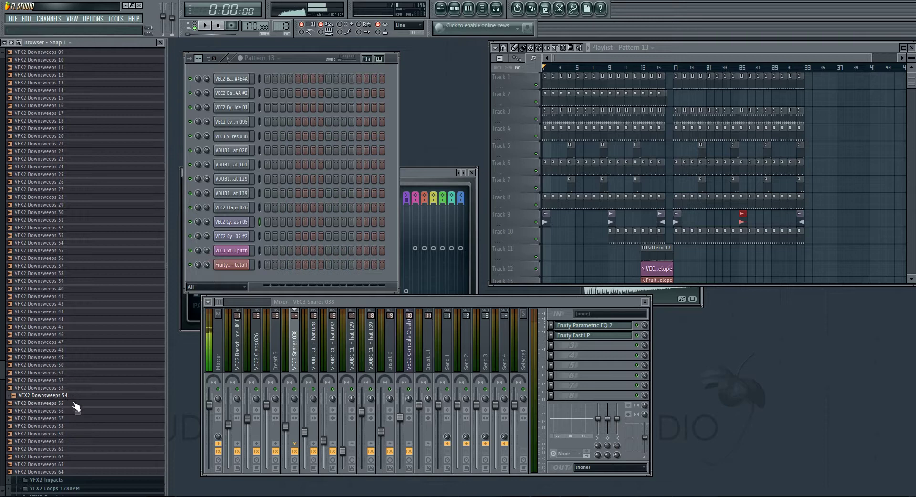
click(70, 404)
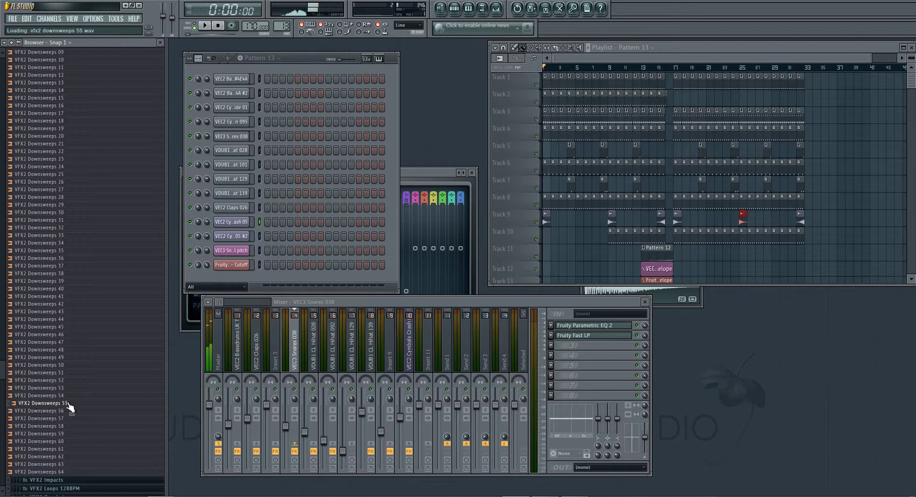
Step: Add VFX2 Downsweeps 55 to the playlist as an audio clip on Track 16, starting within bar 4
double_click(739, 46)
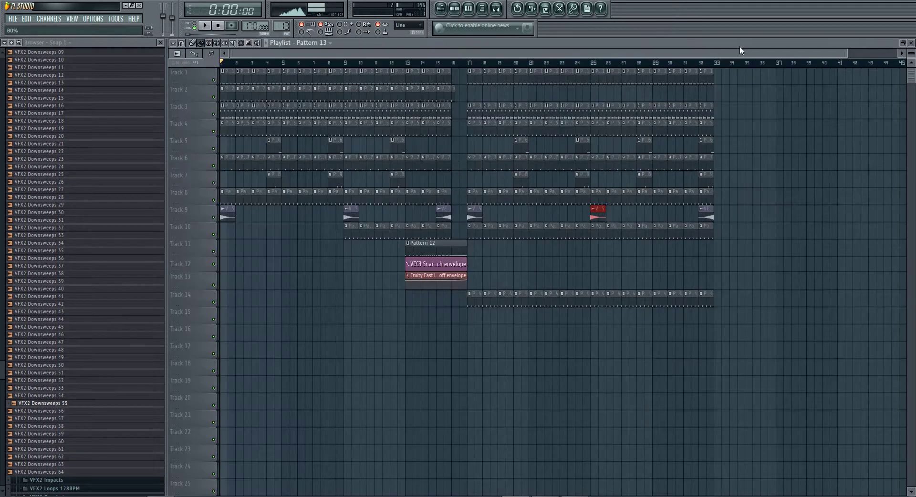
drag(52, 409, 277, 332)
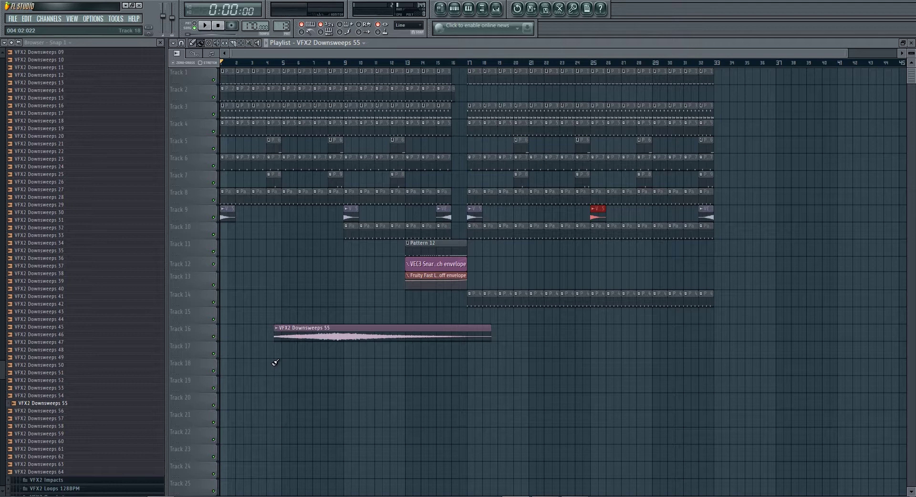
Step: Widen the mixer to show more inserts and route the VFX2 Downsweeps 55 channel to mixer insert 11
double_click(293, 339)
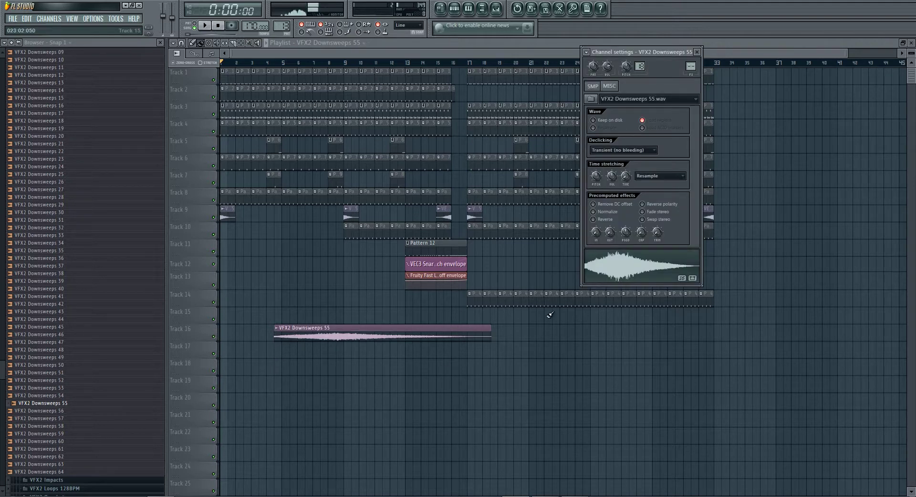
click(502, 14)
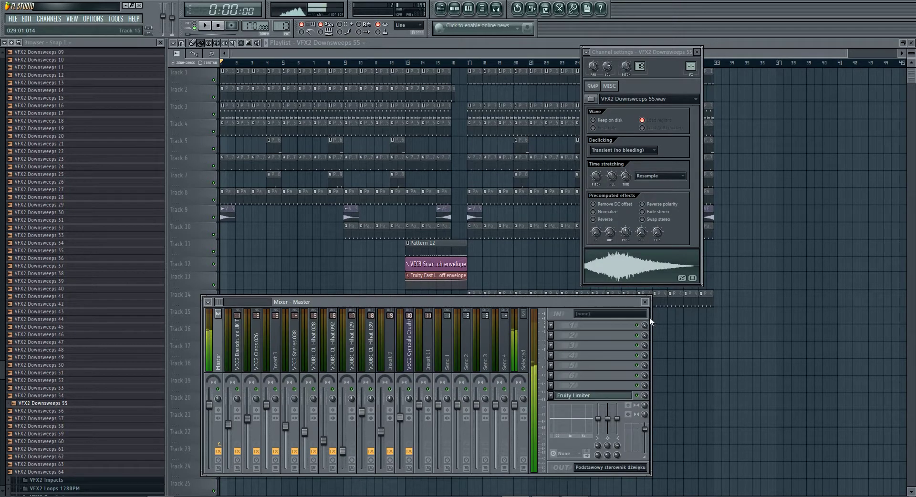
drag(650, 316, 864, 322)
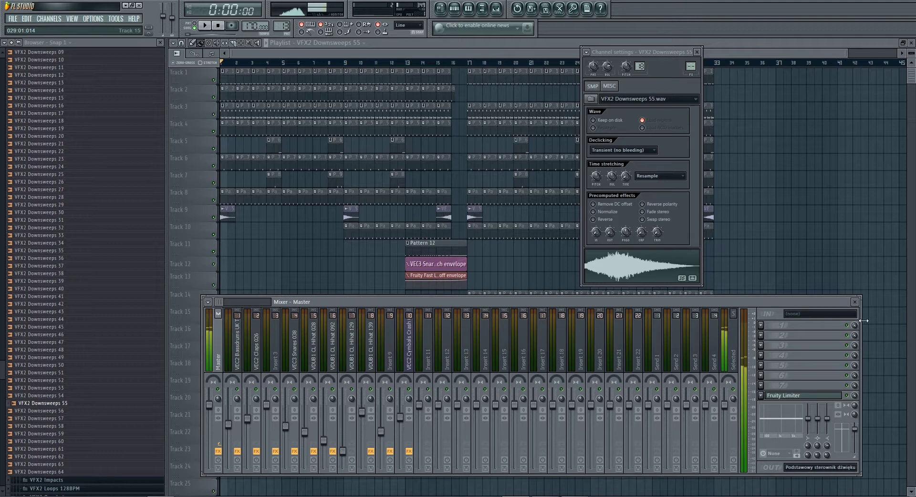
right_click(426, 345)
click(542, 344)
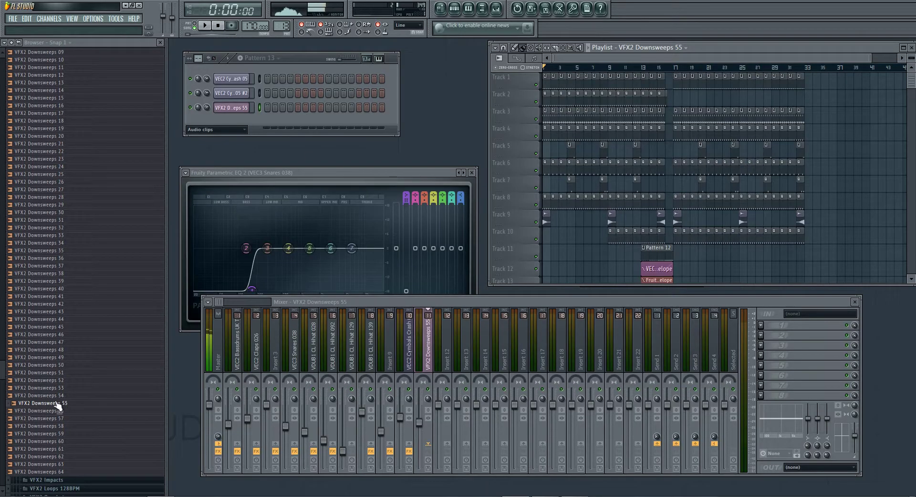
Step: Replace the downsweep channel's sample with VFX2 Downsweeps 54 and move its Track 16 clip to the start of bar 1
click(49, 398)
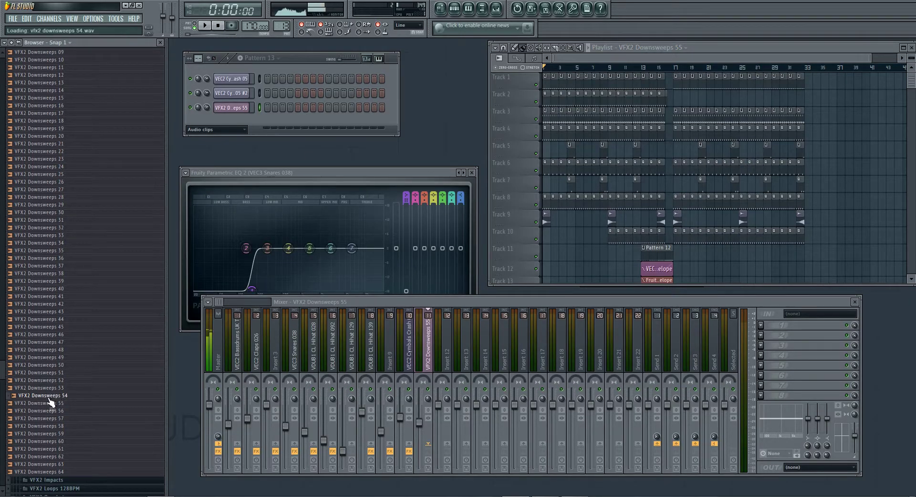
drag(223, 122, 232, 110)
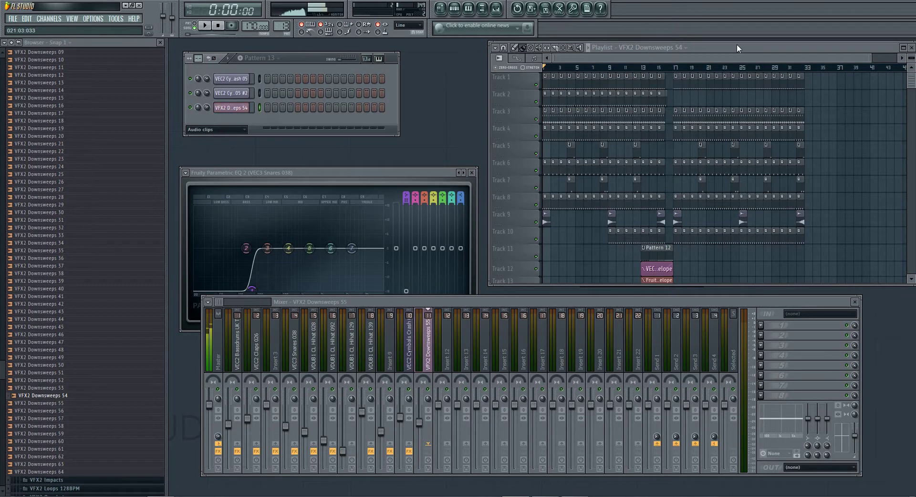
double_click(736, 47)
drag(484, 334, 382, 336)
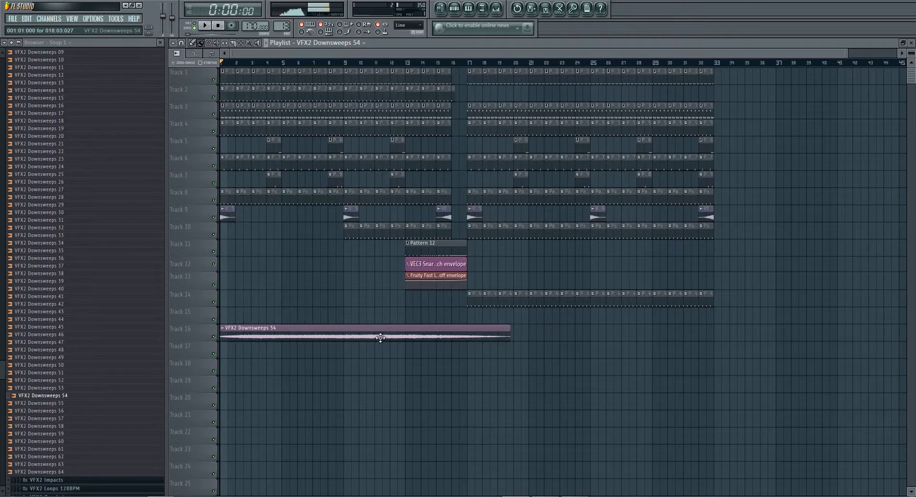
Step: Preview VFX2 Downsweeps 52 and 59, and rearrange the workspace with a taller playlist above a lowered mixer
click(94, 381)
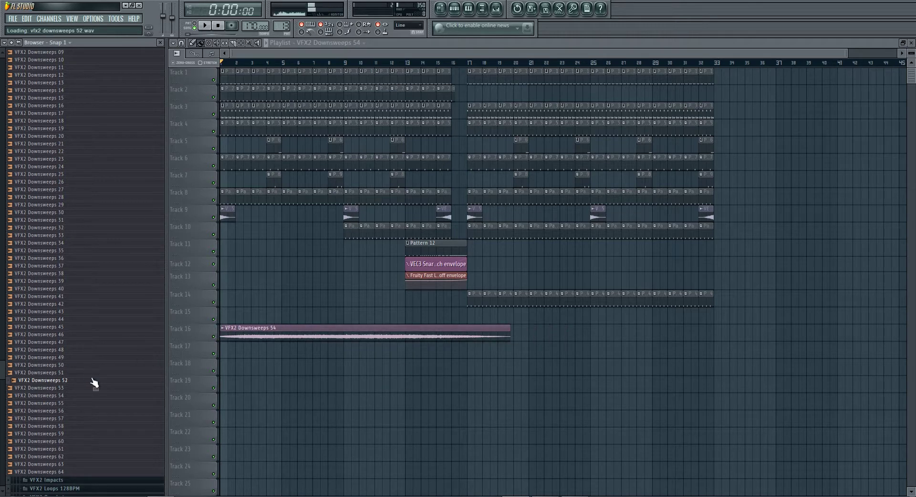
click(90, 434)
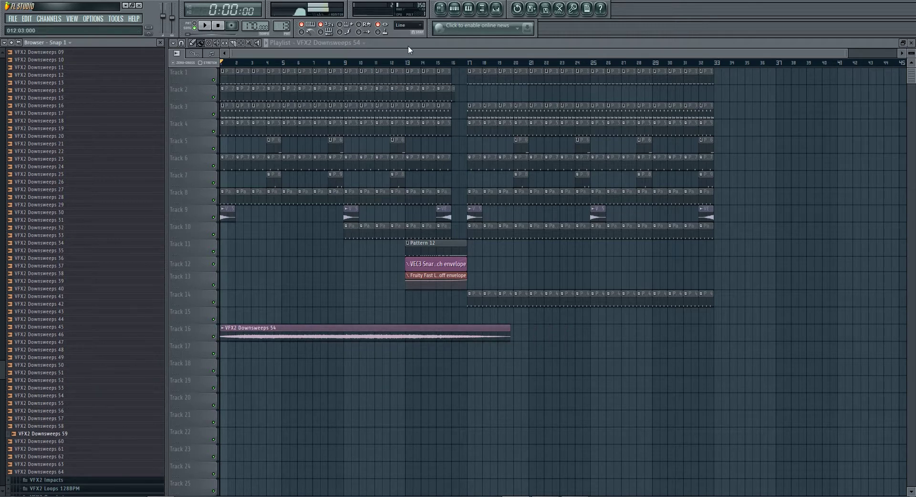
double_click(408, 45)
drag(605, 285, 604, 313)
drag(474, 306, 450, 345)
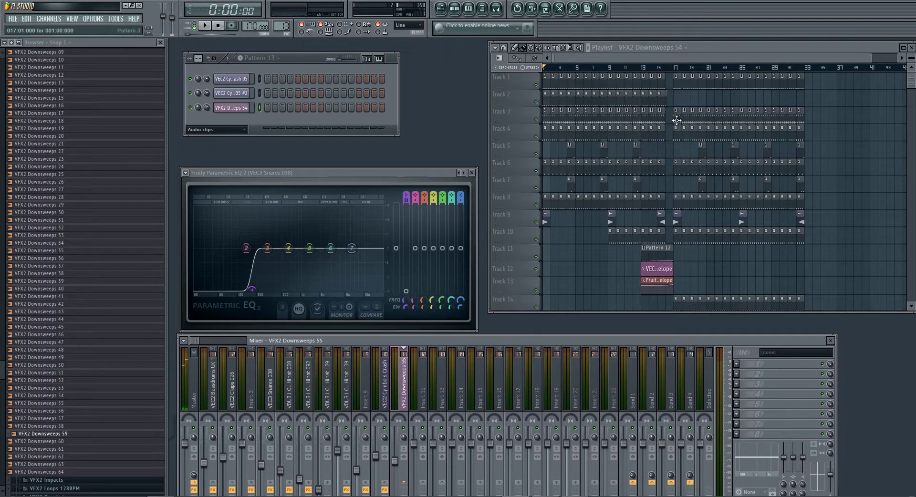
Step: Preview VFX2 Downsweeps 47, 46, 44, 43 and 42, and load number 42 into the downsweep channel
scroll(689, 116, down, 1)
scroll(688, 115, down, 4)
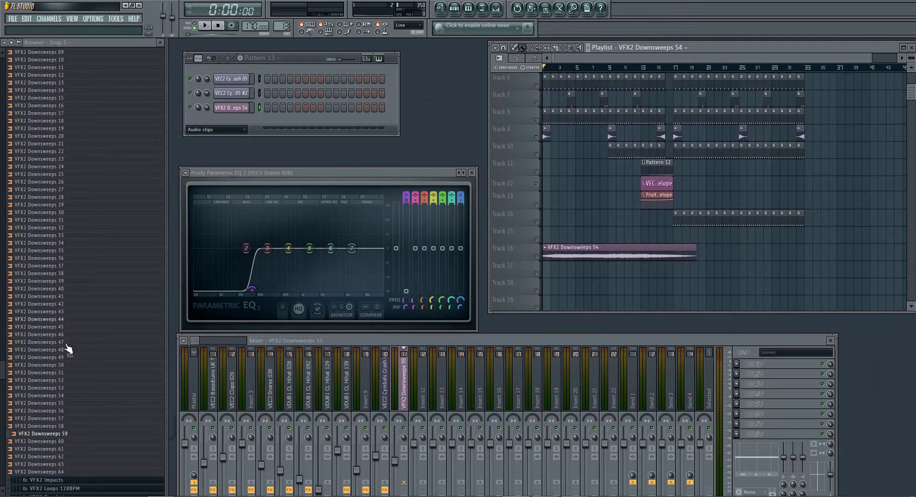
click(71, 343)
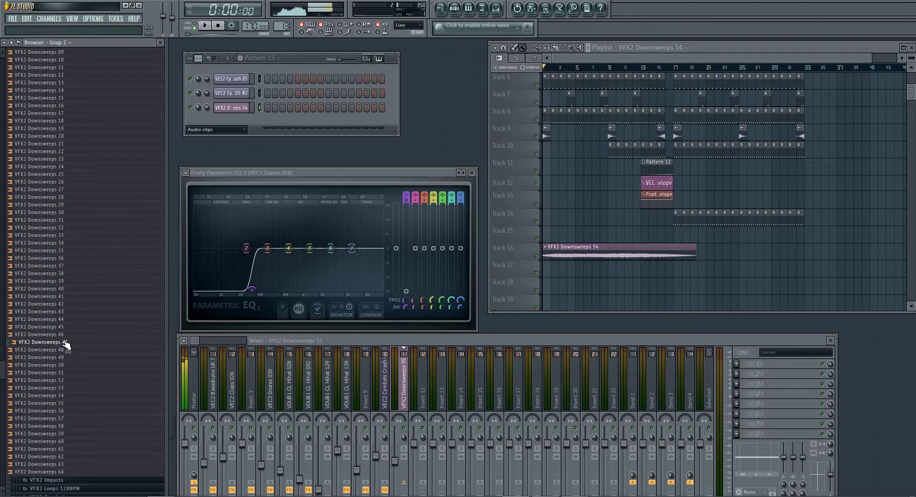
click(60, 334)
click(61, 319)
click(64, 312)
click(66, 304)
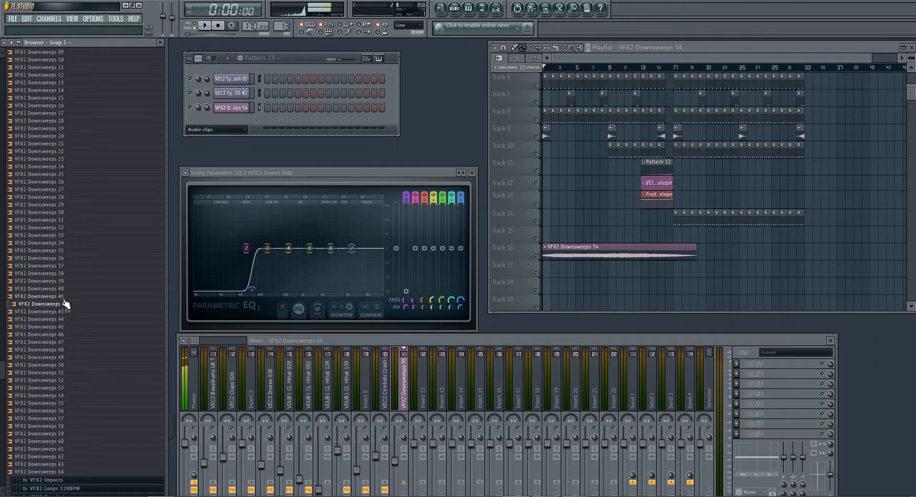
drag(51, 310, 235, 111)
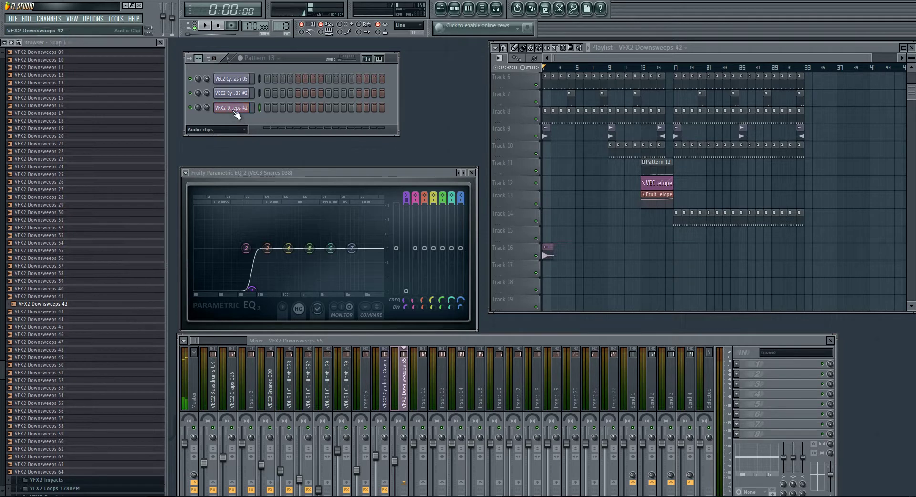
Step: Preview samples including VFX2 Downsweeps 25 and 23, and replace the downsweep channel's sample with VFX2 Downsweeps 19
click(105, 179)
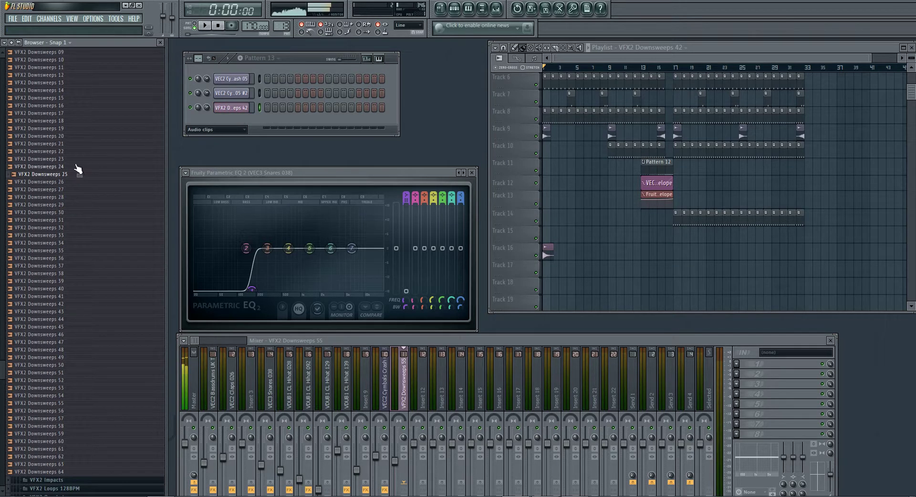
click(74, 152)
click(72, 160)
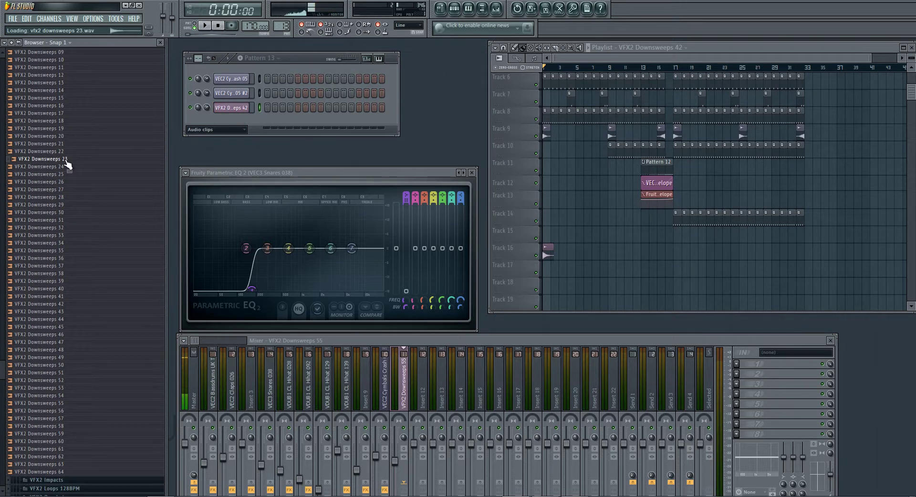
click(72, 151)
drag(76, 127, 234, 112)
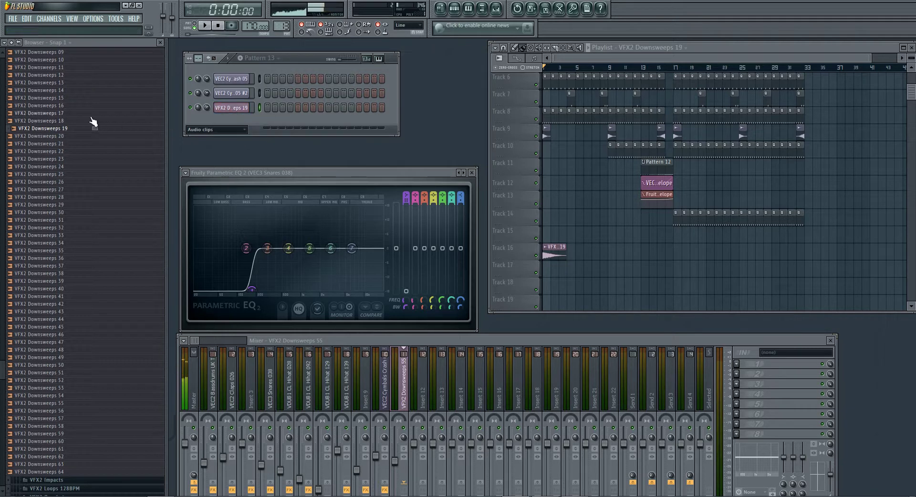
Step: Compare the neighbouring samples from VFX2 Downsweeps 16 to 20 by previewing them in the browser
key(Up)
key(Up)
key(Up)
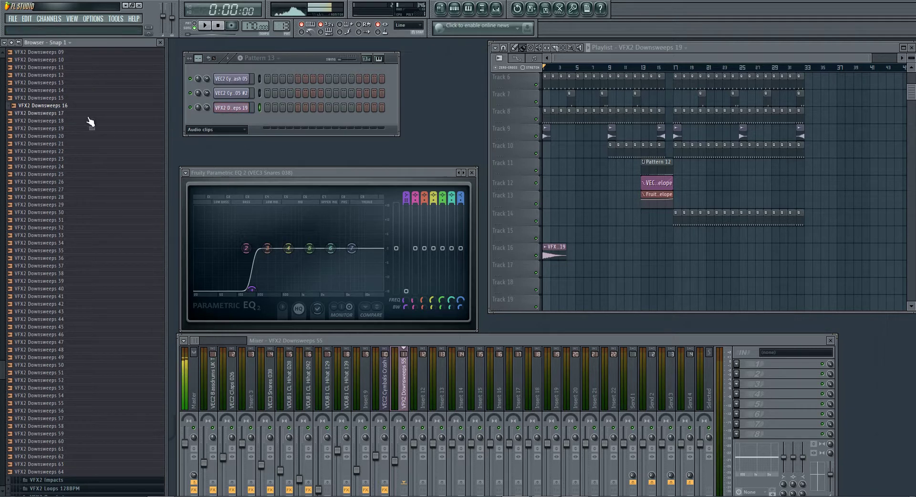
key(Down)
key(Down)
key(Down)
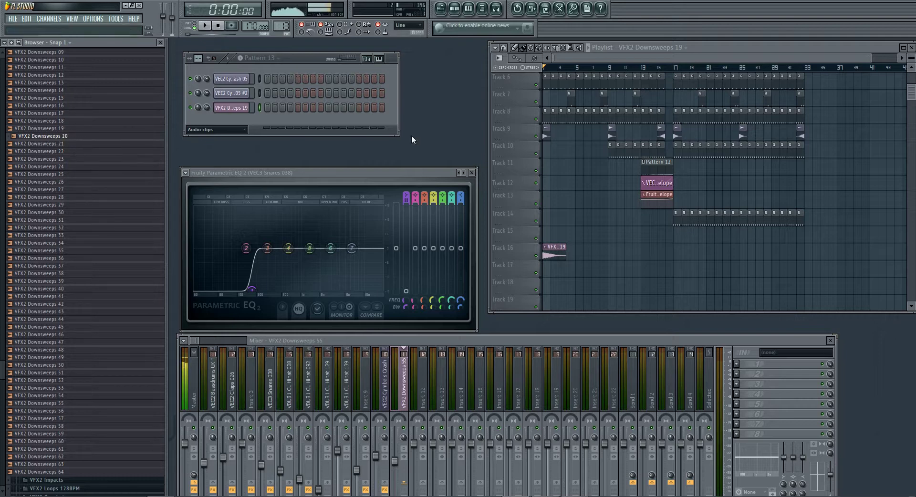
Step: Place copies of the VFX2 Downsweeps 19 clip on Track 16 at bars 9, 17 and 25
double_click(737, 50)
drag(851, 55, 346, 54)
double_click(270, 249)
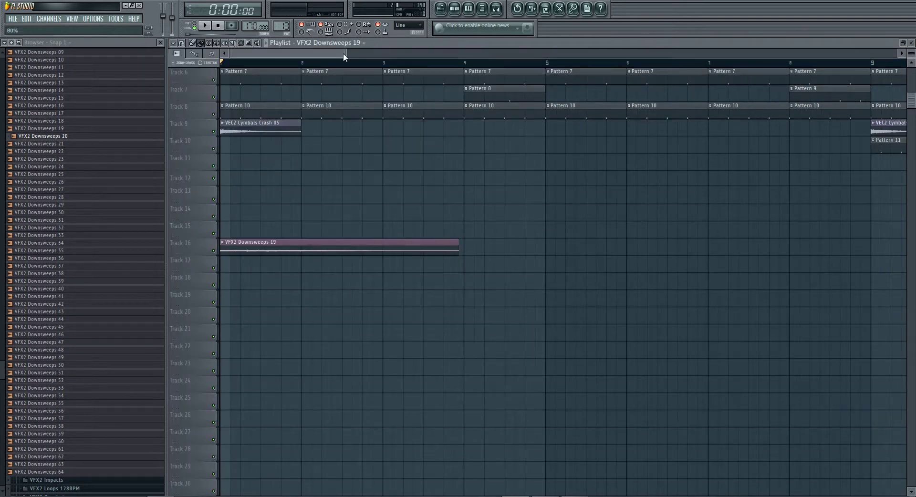
drag(345, 54, 612, 54)
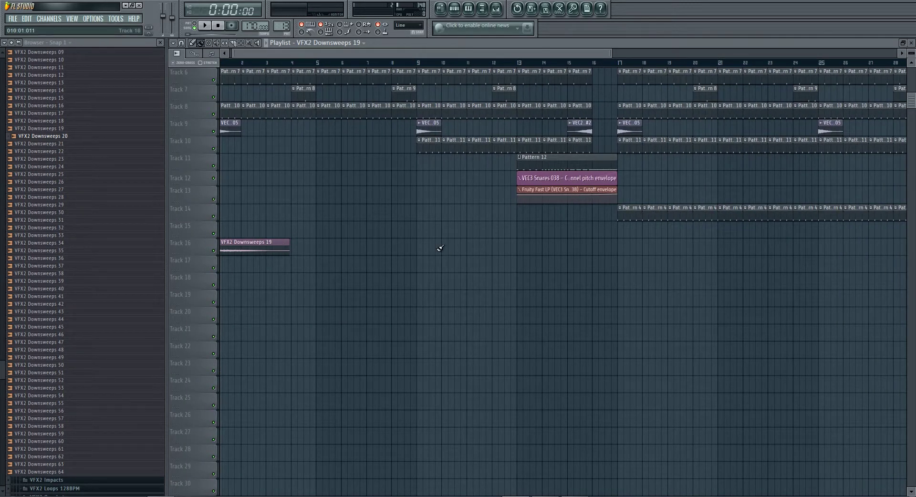
click(422, 248)
click(619, 249)
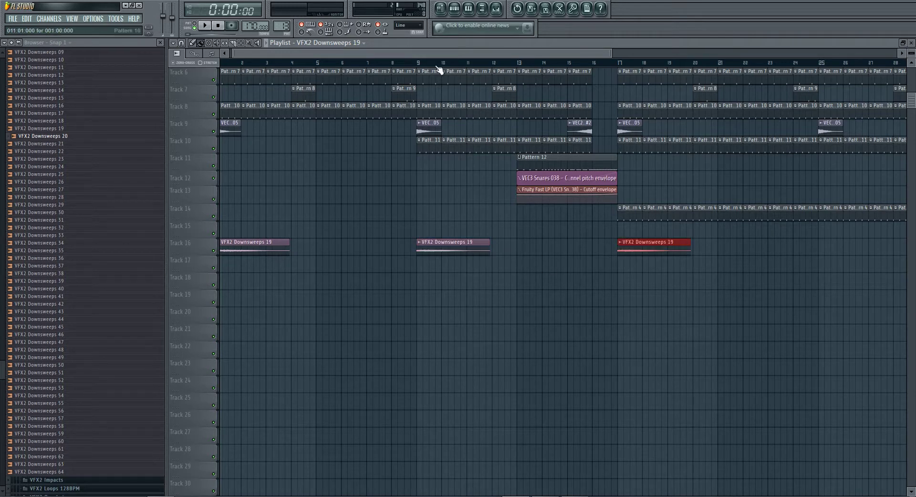
drag(436, 51, 417, 52)
click(603, 246)
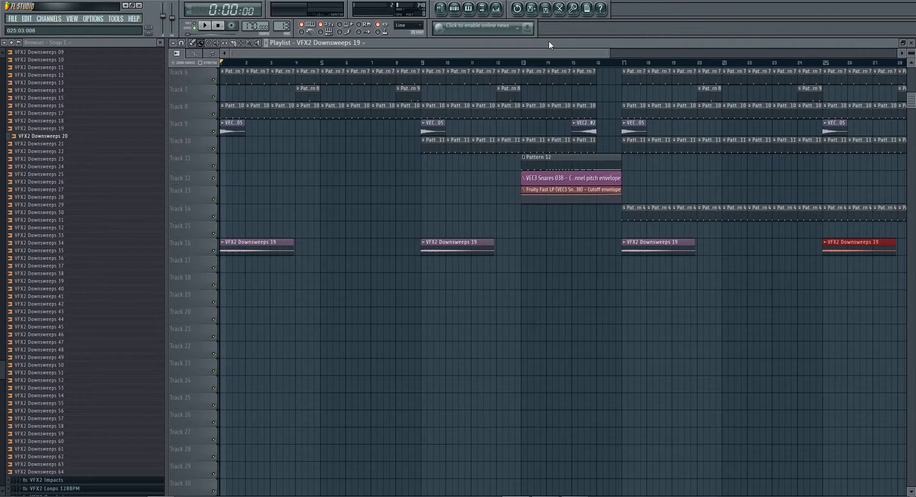
Step: Close the snare's equalizer window, show all channels and clone the VFX2 Downsweeps 19 channel
double_click(548, 41)
click(473, 173)
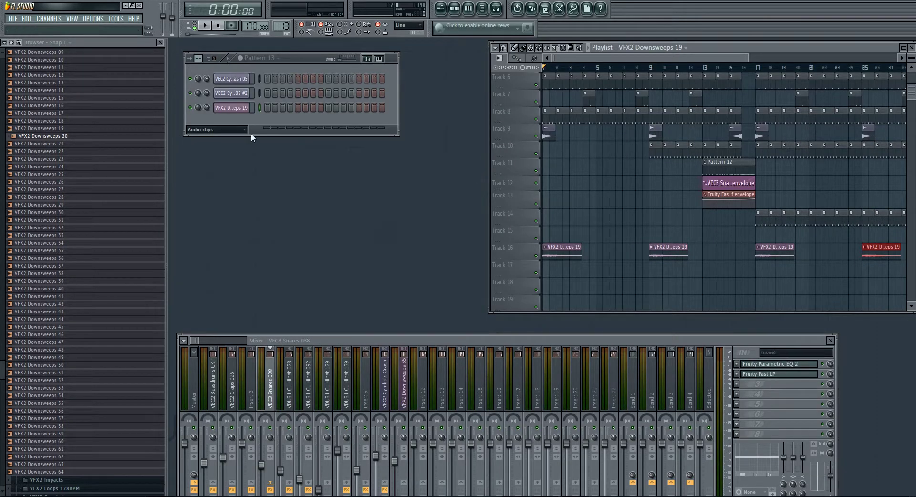
click(244, 129)
click(219, 138)
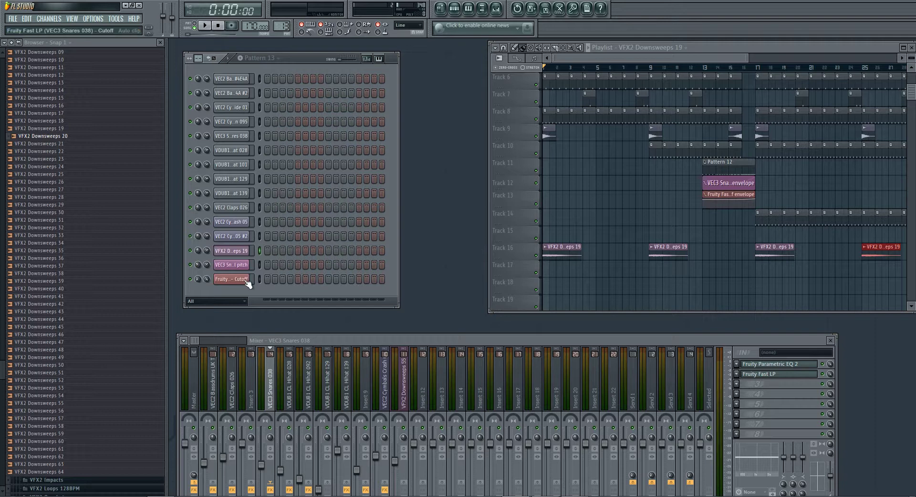
click(235, 257)
right_click(235, 257)
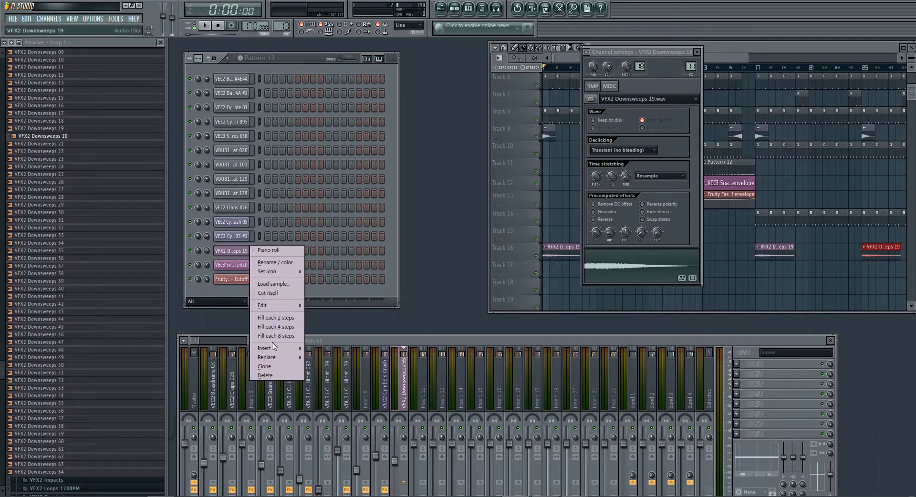
click(272, 372)
Step: Add Fruity Parametric EQ 2 to the downsweep's mixer insert 11 and cut the low frequencies with band 1
click(736, 364)
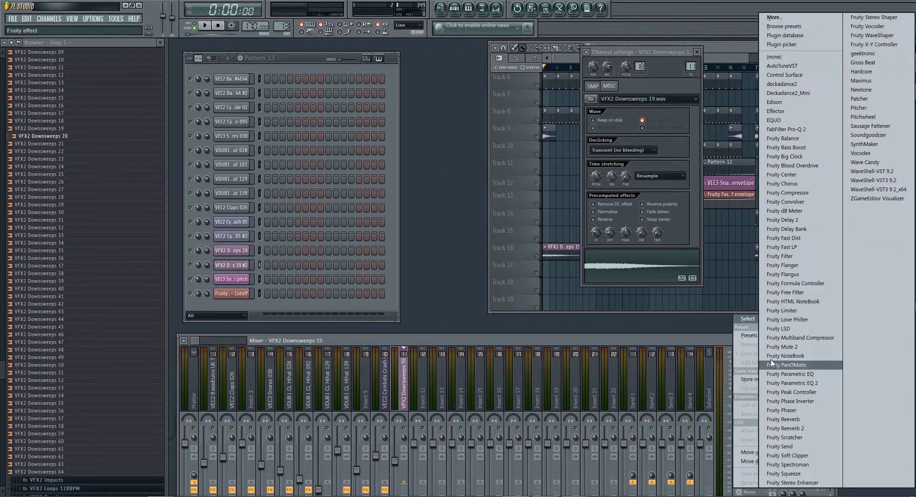
click(787, 380)
drag(223, 181, 253, 223)
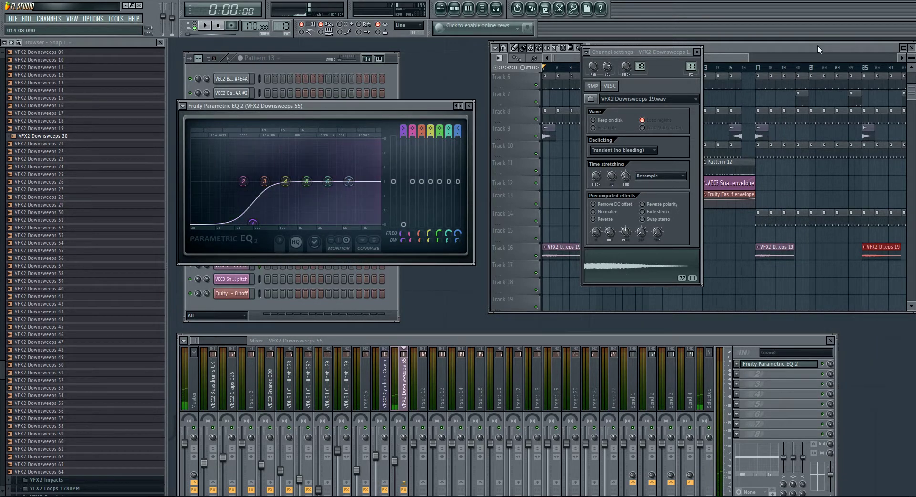
double_click(817, 45)
double_click(435, 46)
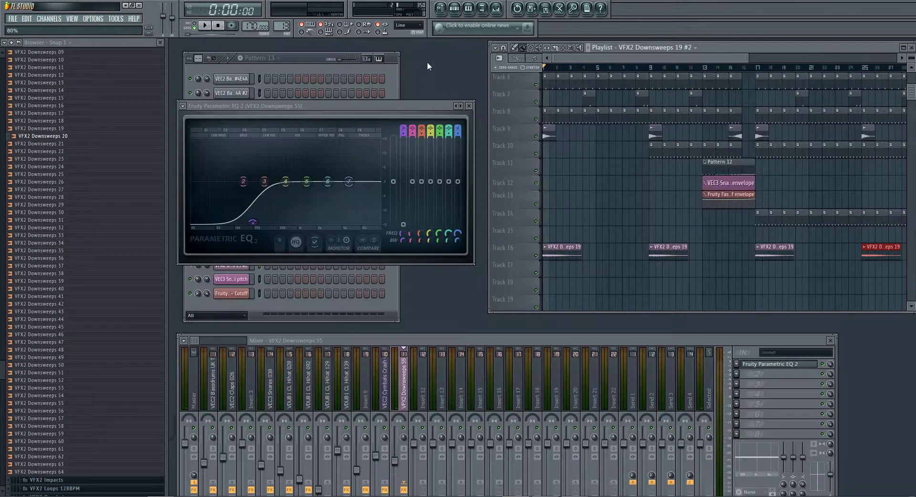
click(310, 59)
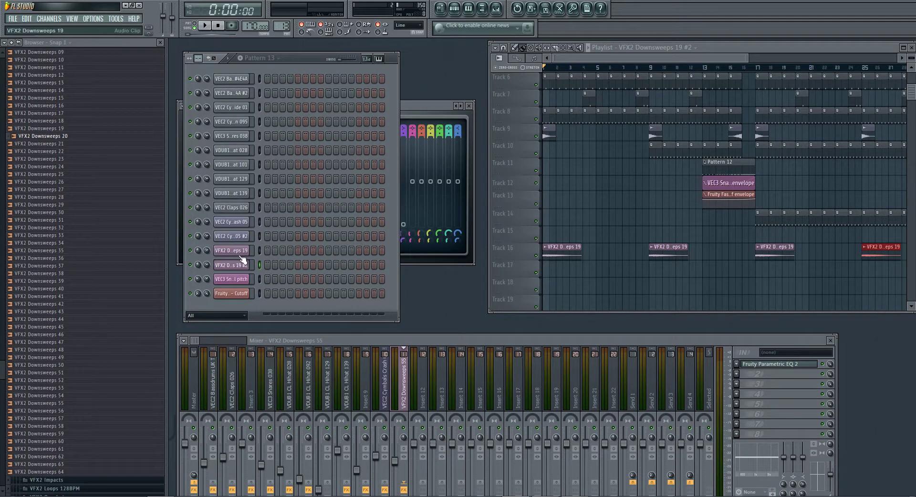
click(244, 266)
click(556, 293)
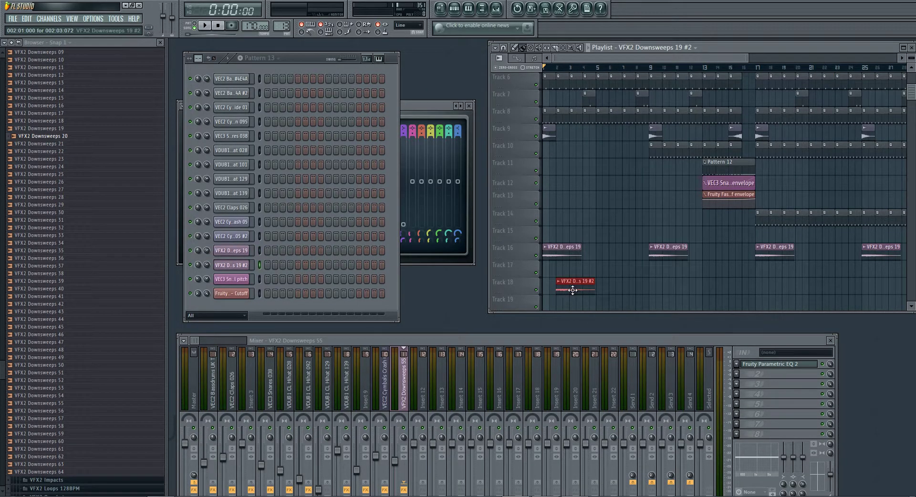
right_click(573, 293)
Step: Reverse the sample of the cloned VFX2 Downsweeps 19 #2 channel and place its clip on Track 17 at bar 6
click(241, 249)
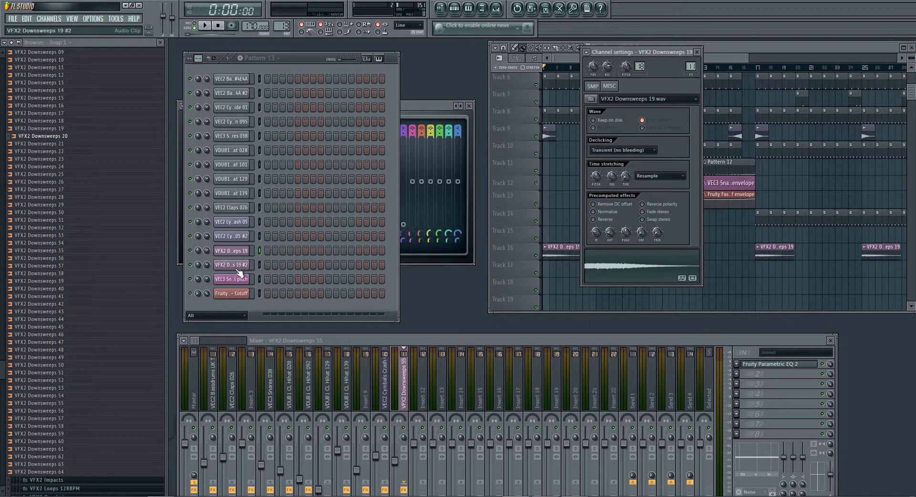
click(593, 219)
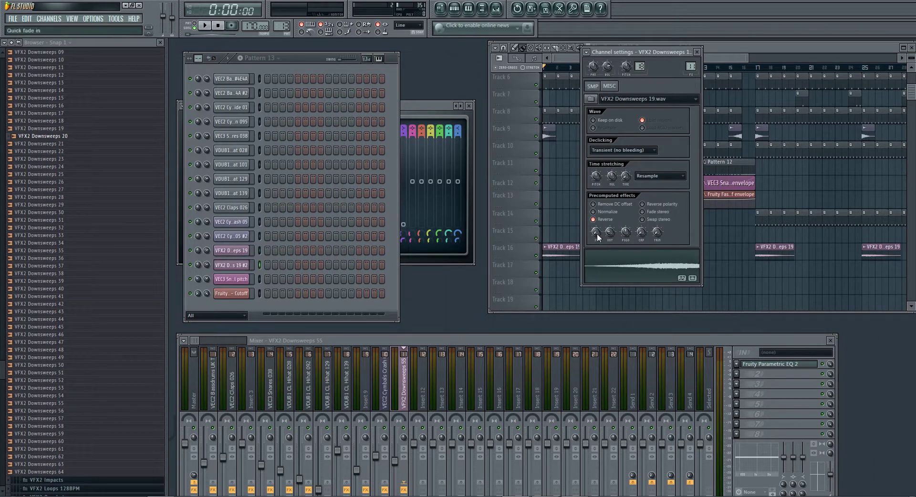
drag(690, 271, 617, 268)
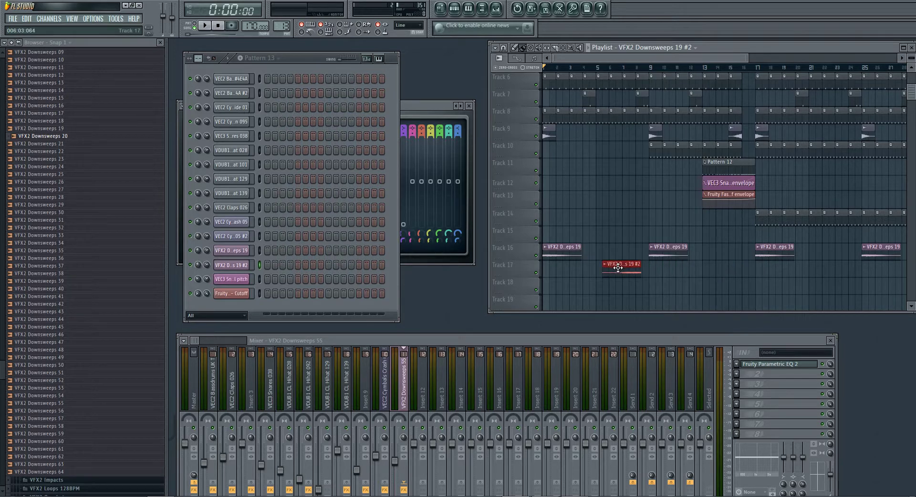
Step: Move the reversed downsweep clip to Track 16 so it ends at bar 9, and trim its start to 006:02:000
double_click(752, 44)
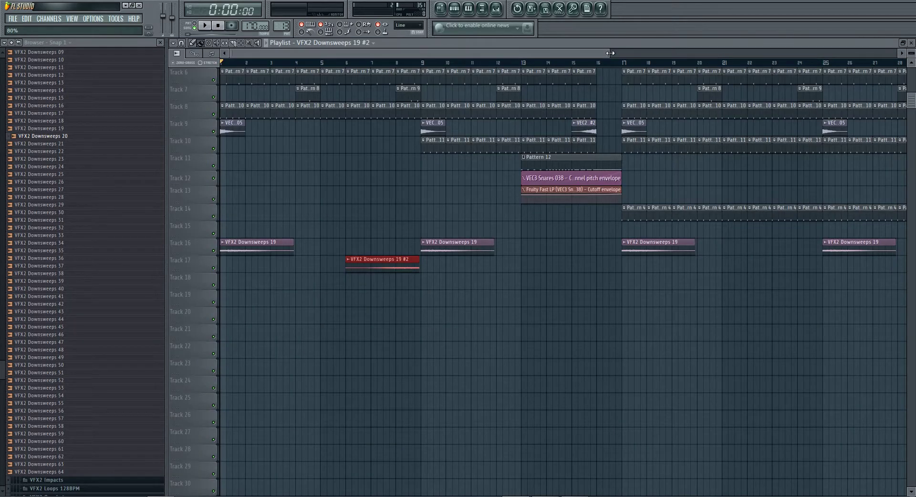
drag(610, 53, 348, 54)
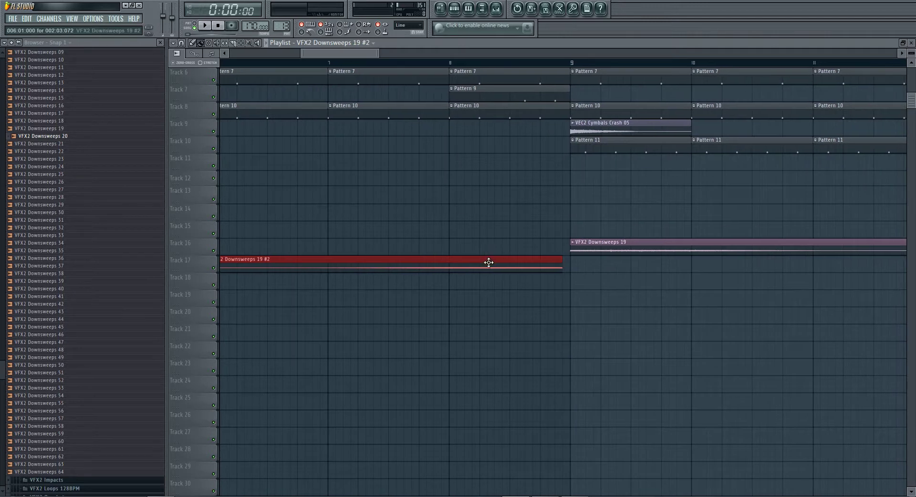
drag(499, 248, 499, 243)
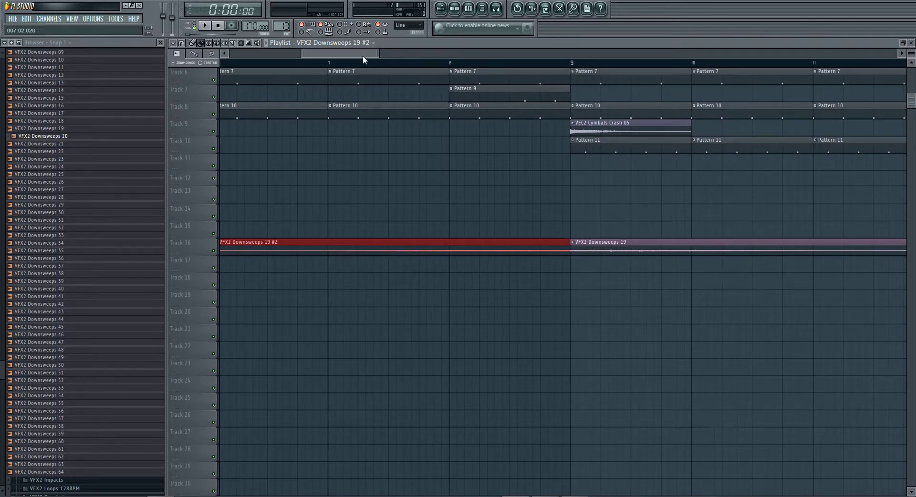
drag(335, 51, 326, 53)
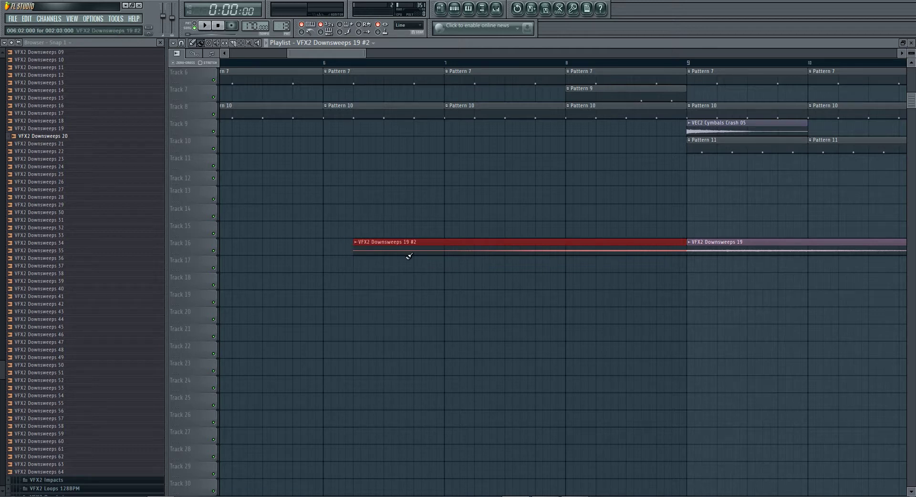
Step: Place another reversed VFX2 Downsweeps 19 #2 clip on Track 16 so that it ends at bar 16
ctrl+click(425, 284)
drag(338, 54, 431, 70)
click(411, 244)
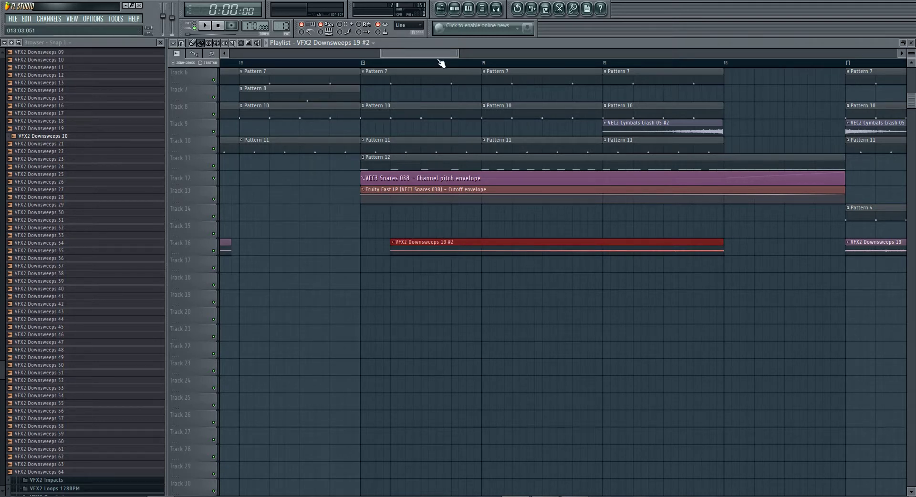
Step: Place reversed VFX2 Downsweeps 19 #2 clips on Track 16 so that they end at bars 25 and 33
drag(441, 64, 564, 59)
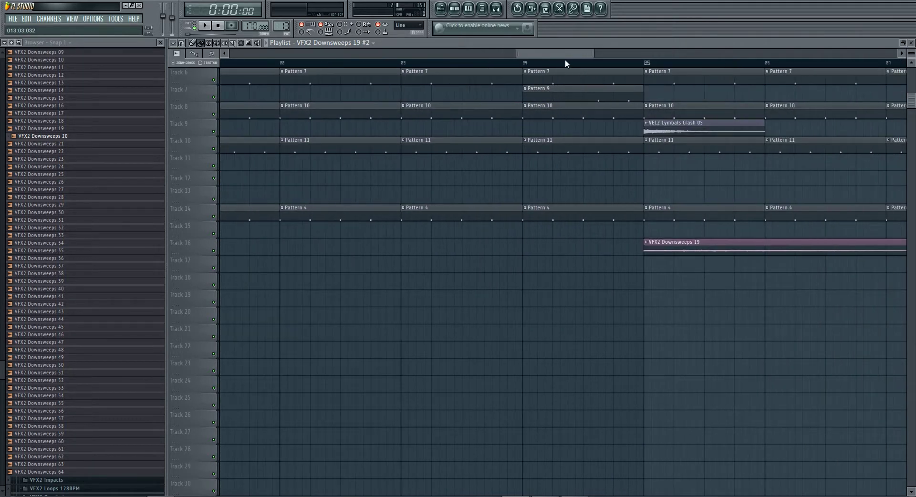
drag(341, 266, 360, 242)
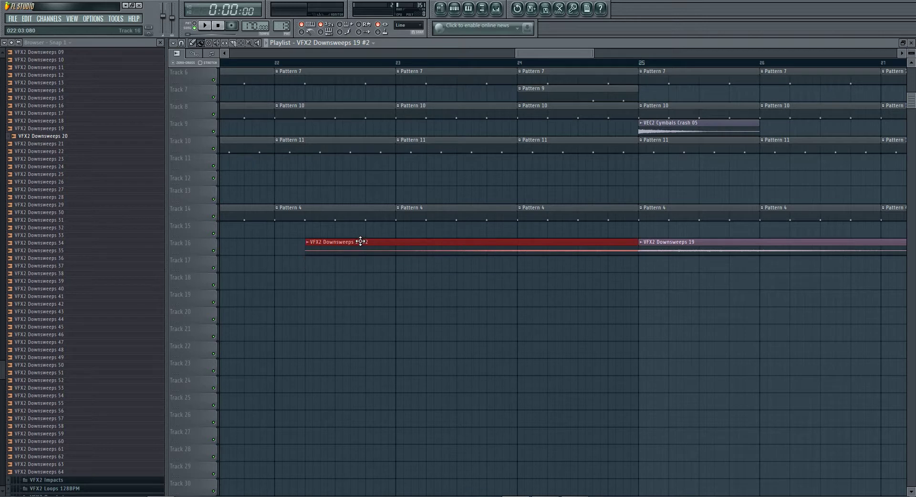
drag(591, 52, 696, 52)
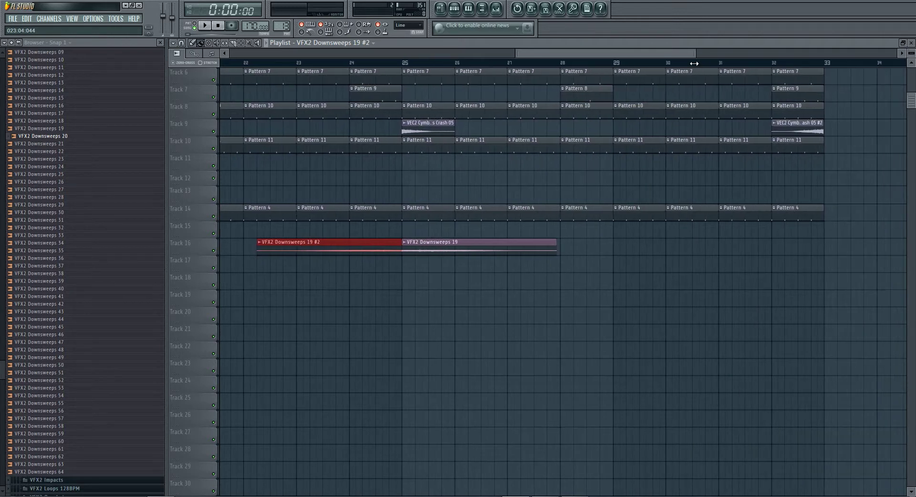
click(654, 258)
drag(701, 264, 724, 239)
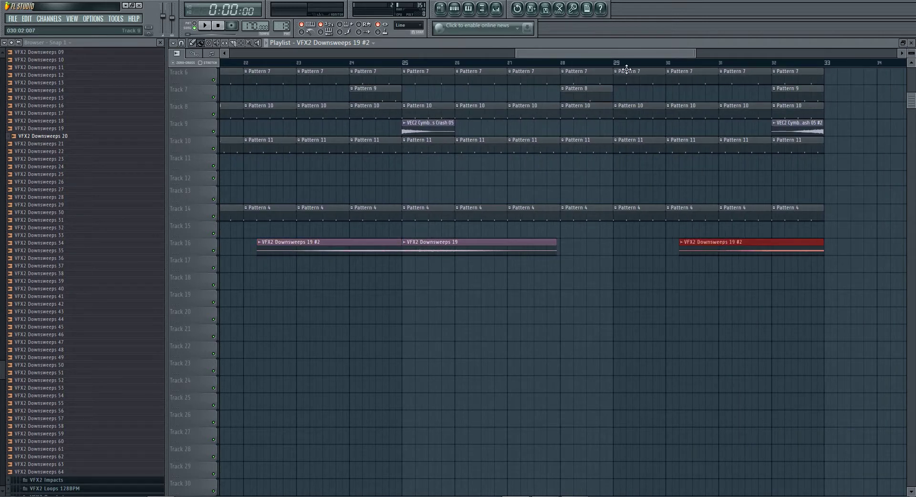
Step: Place Pattern 12 on Track 11 at bars 25 and 29, with the VEC3 Snares 038 channel pitch envelope on Track 12 at bar 29
drag(517, 51, 230, 52)
ctrl+click(511, 221)
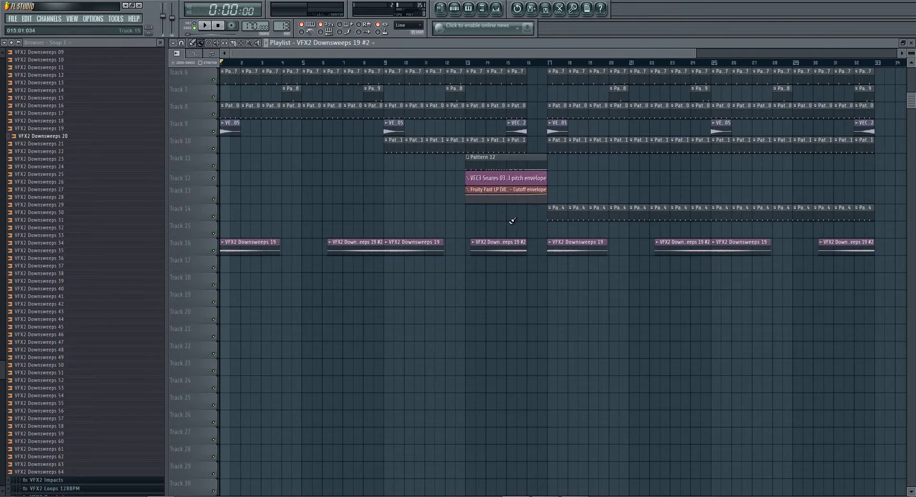
scroll(508, 214, up, 2)
click(506, 193)
click(741, 200)
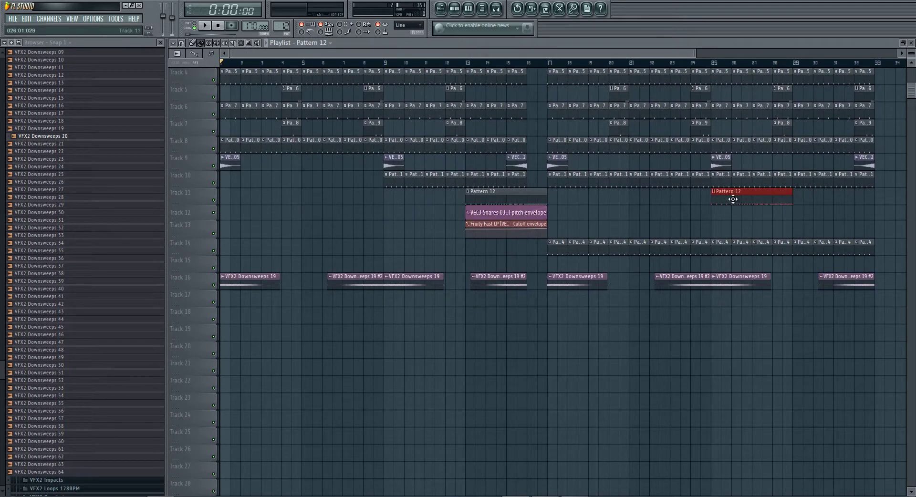
drag(230, 53, 300, 53)
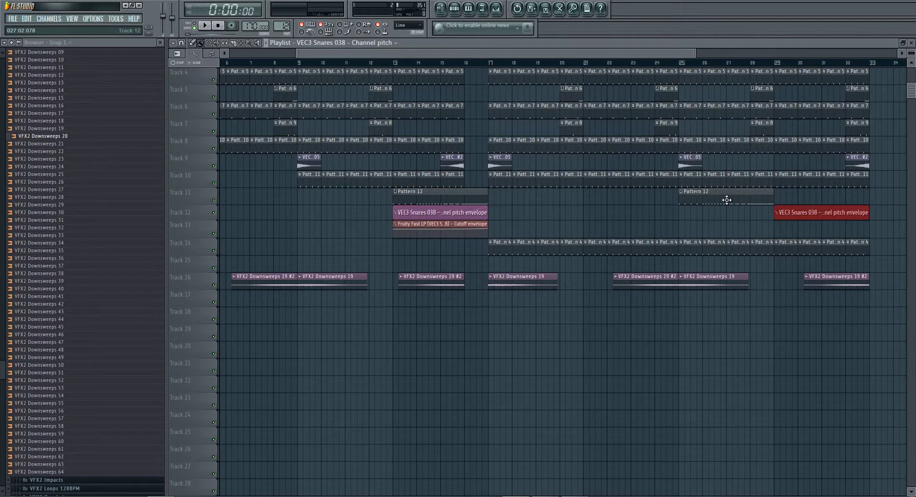
drag(297, 53, 419, 52)
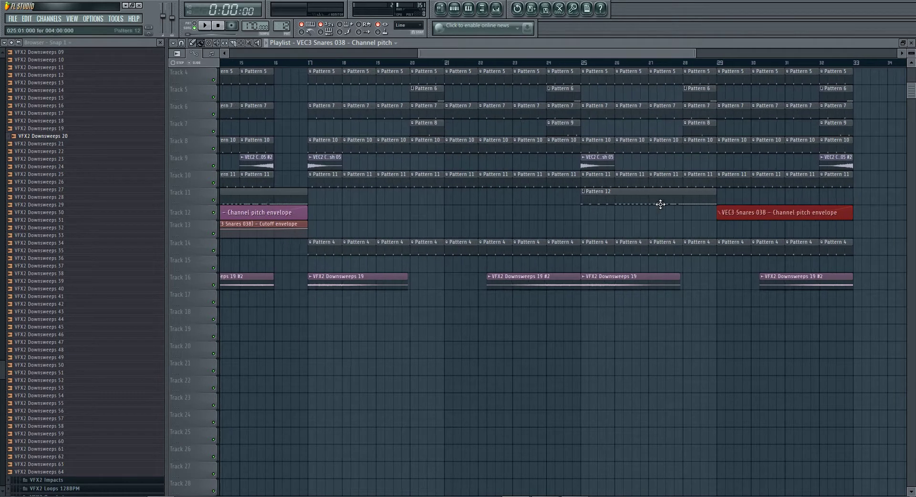
click(721, 195)
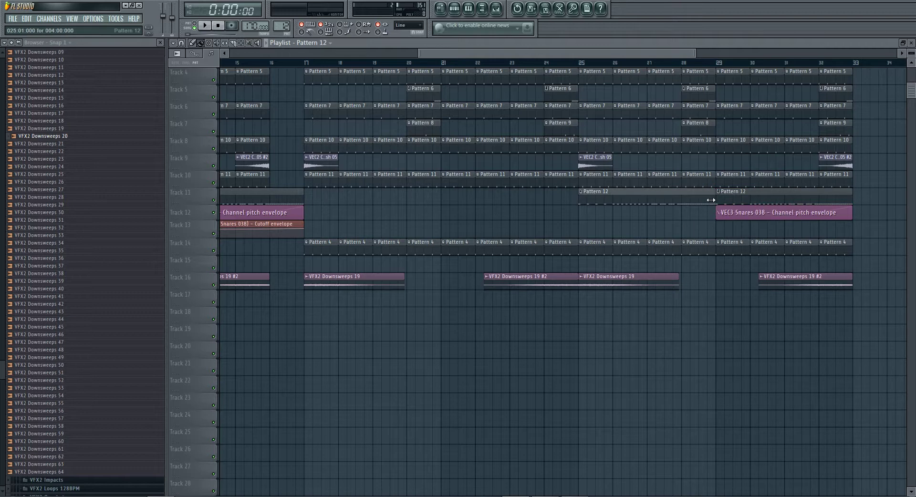
Step: Shorten the bar 25 Pattern 12 clip to one bar, repeat it through bar 28, and trim the end of Track 14's bar 24 Pattern 4 clip
mouse_move(710, 200)
mouse_down()
mouse_move(614, 214)
mouse_move(685, 197)
mouse_up()
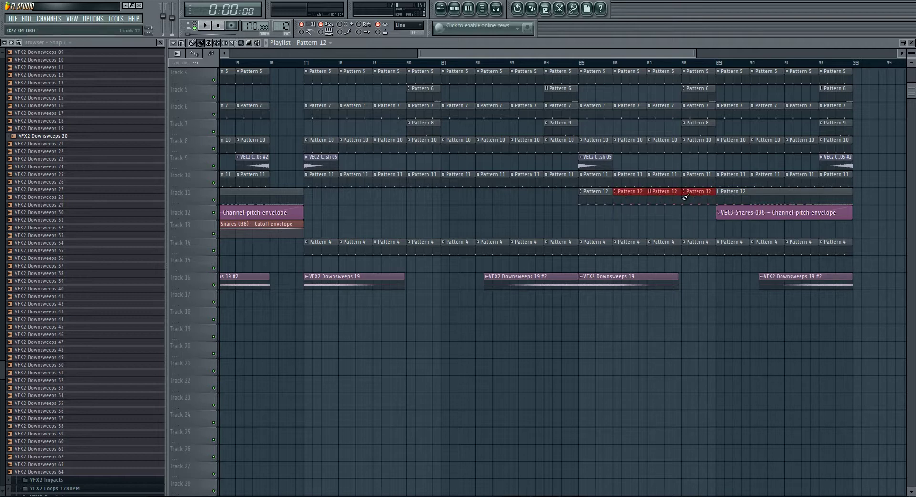
scroll(648, 211, up, 3)
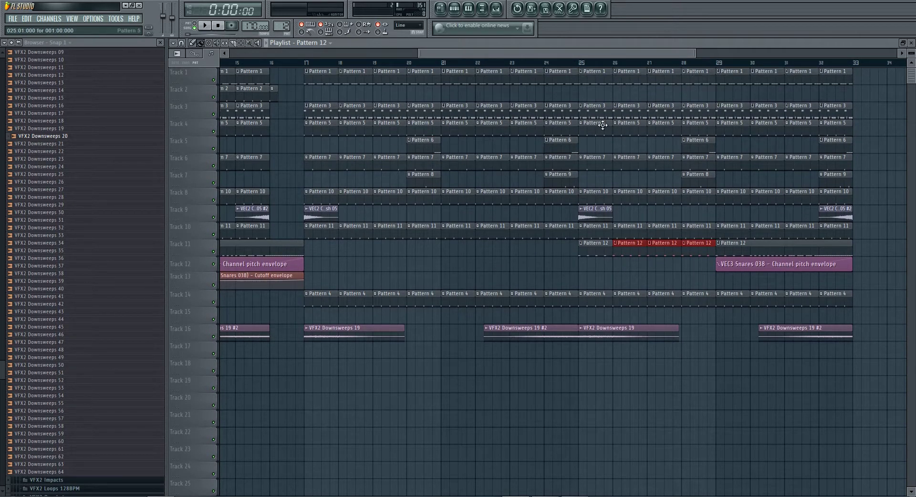
click(573, 299)
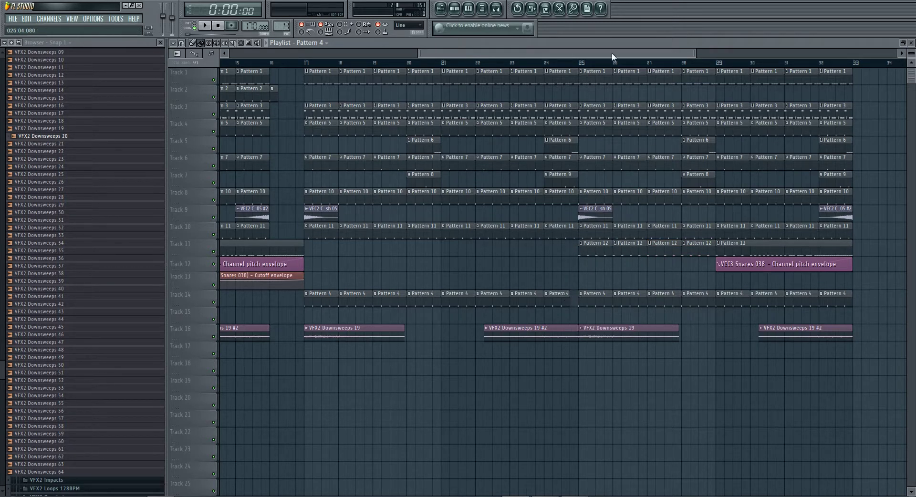
drag(419, 53, 106, 117)
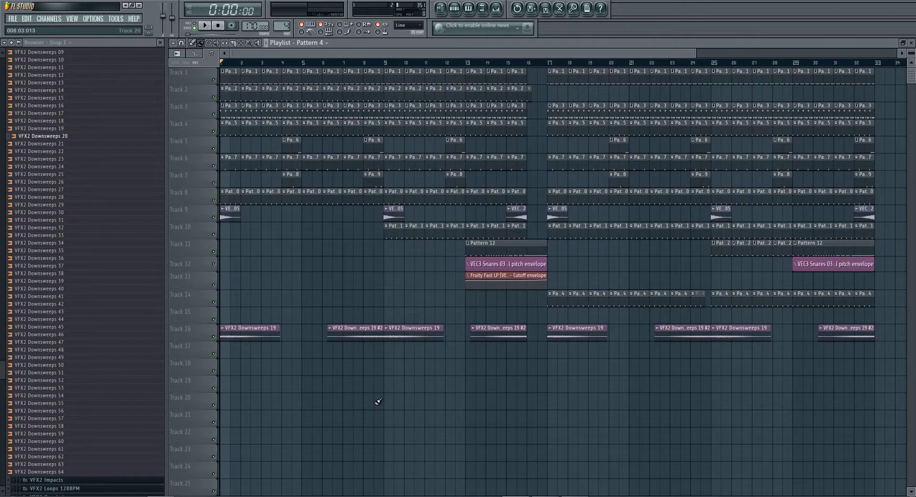
Step: Play the arrangement from the start and bring up the mixer with the Master track selected
click(205, 26)
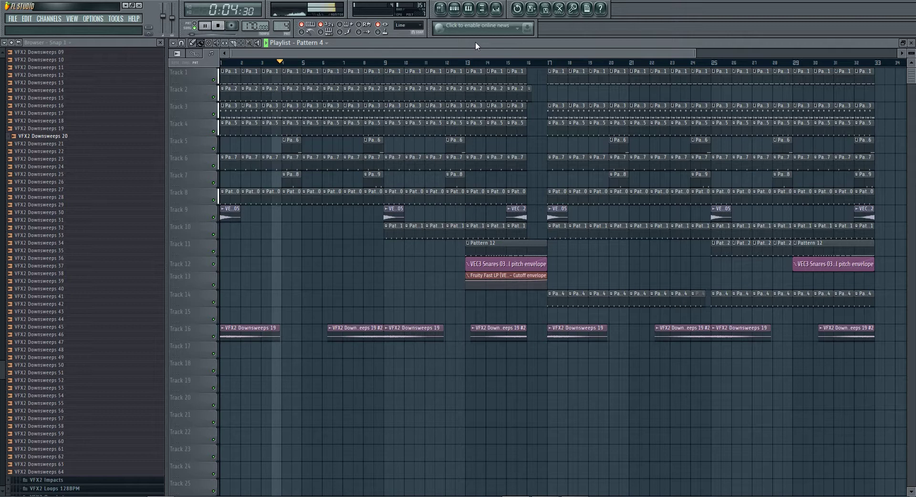
double_click(257, 328)
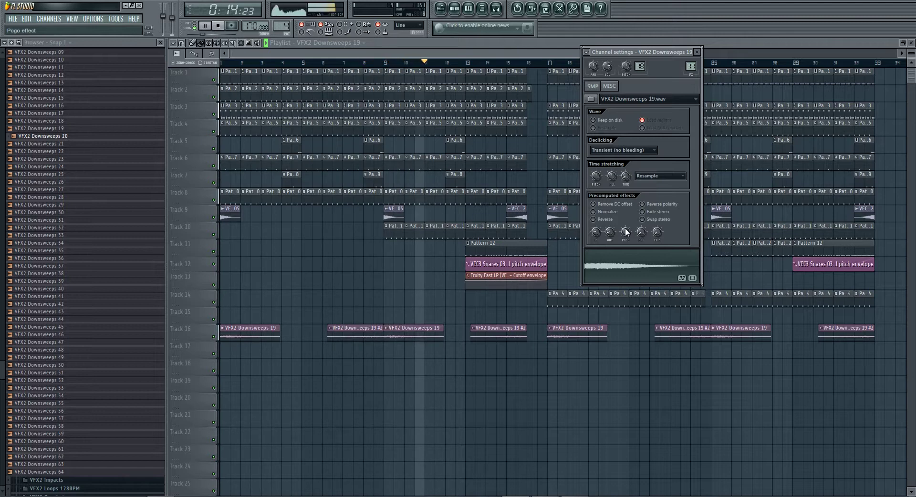
click(496, 8)
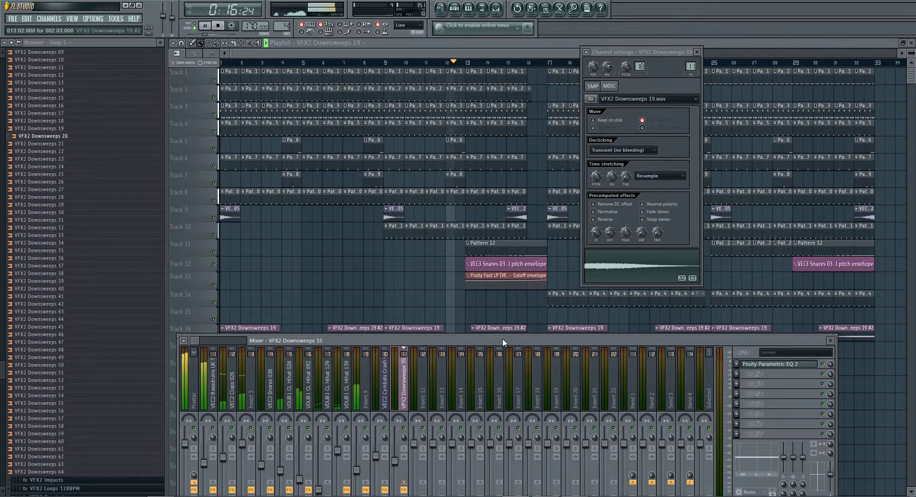
drag(503, 339, 534, 291)
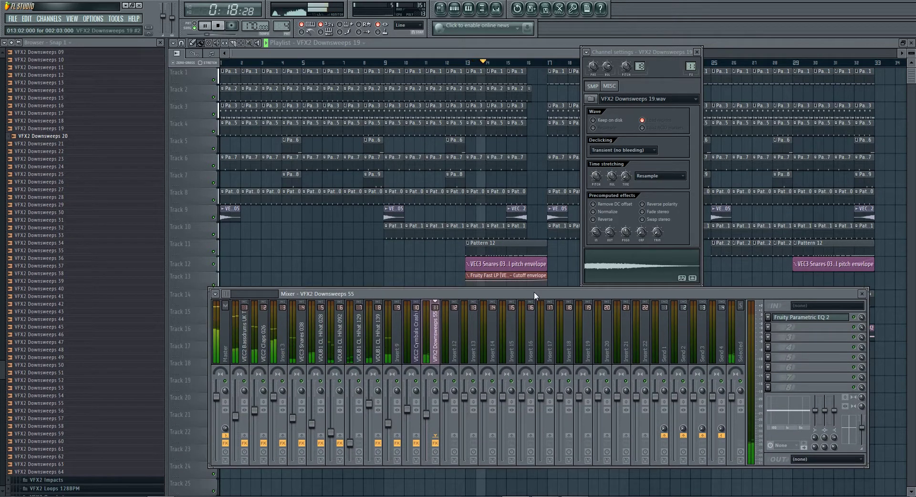
click(224, 320)
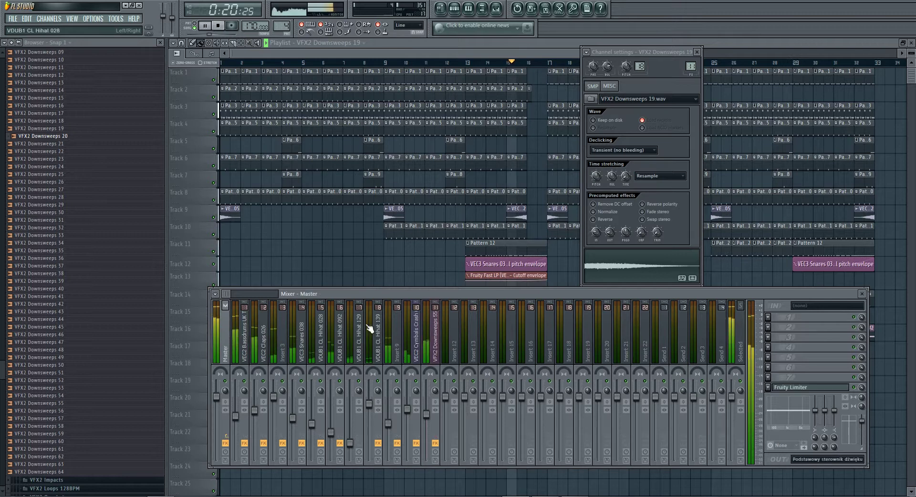
Step: Add Maximus to the Master's first effect slot and load its Clear master preset
click(776, 317)
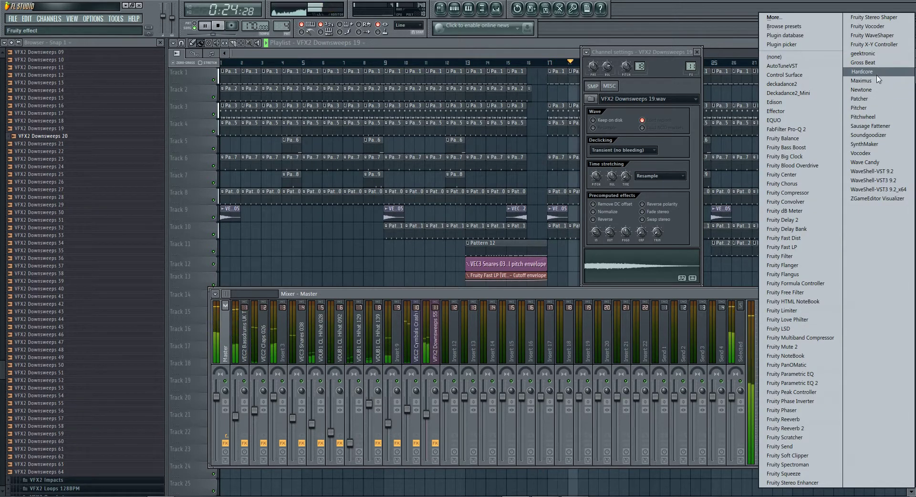
click(885, 81)
right_click(455, 106)
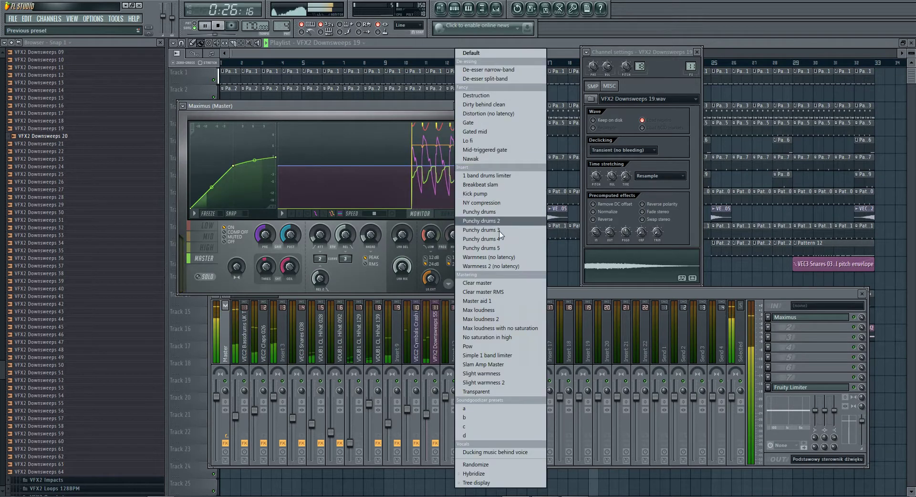
click(477, 284)
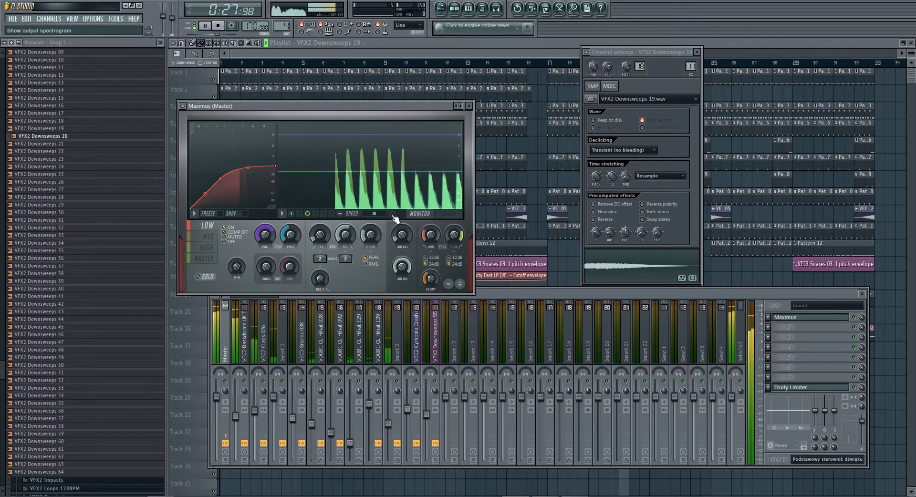
Step: Lower the low, mid and high bands in Maximus to about 0 dB, and show the output spectrogram with the master band selected
click(447, 214)
click(422, 215)
click(447, 214)
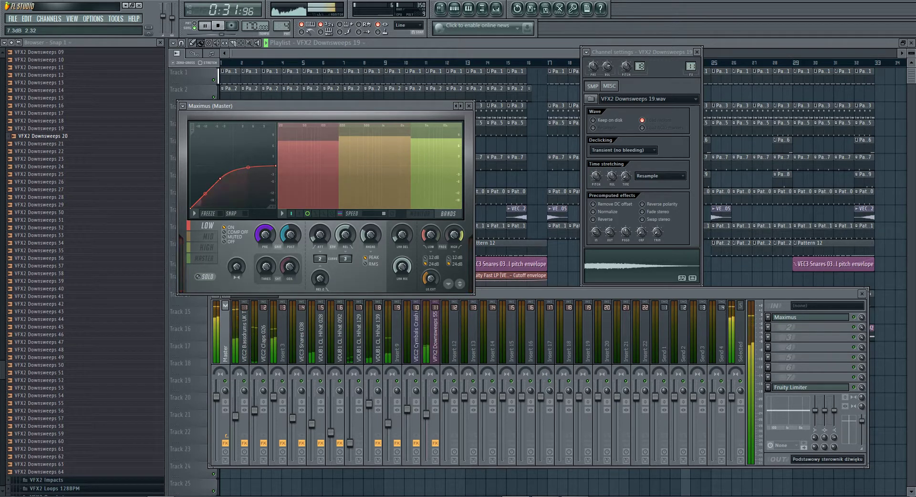
drag(374, 138, 374, 165)
drag(436, 138, 436, 165)
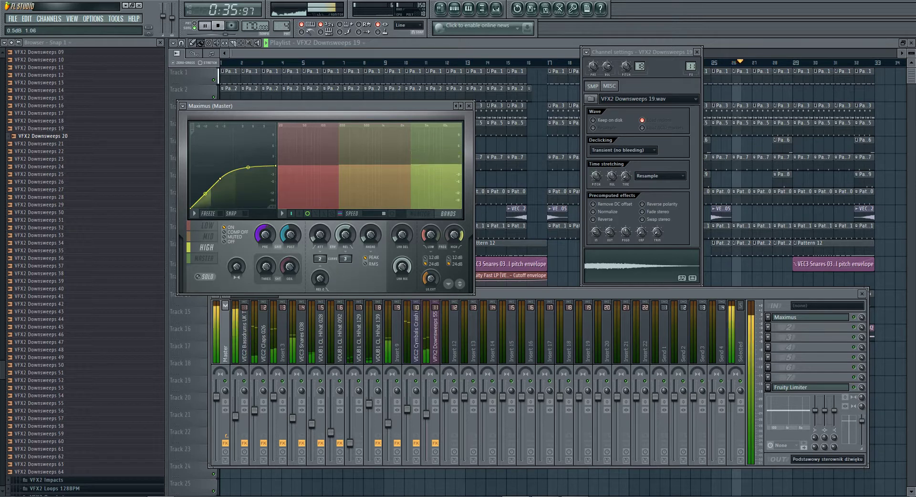
drag(367, 165, 366, 167)
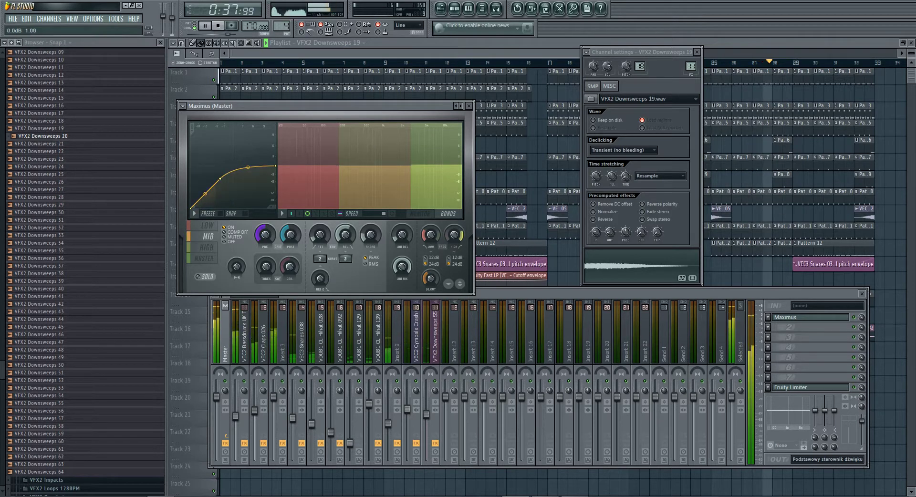
drag(426, 168, 426, 169)
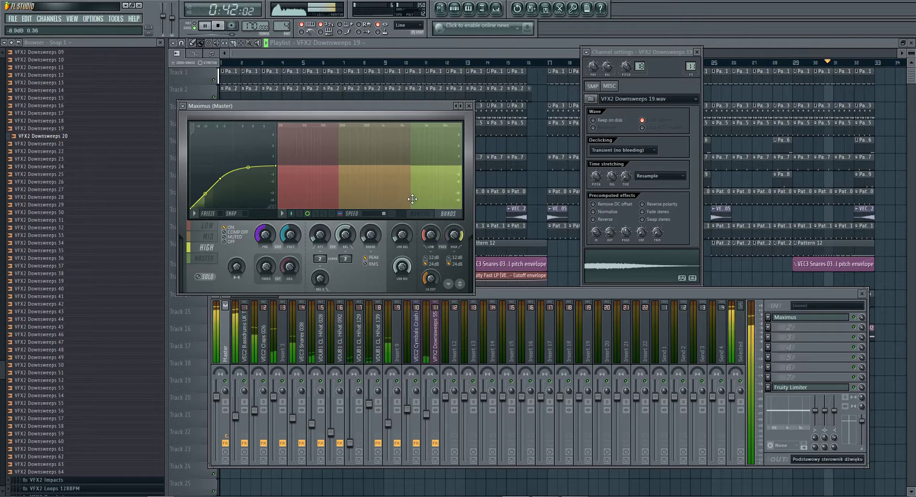
click(393, 214)
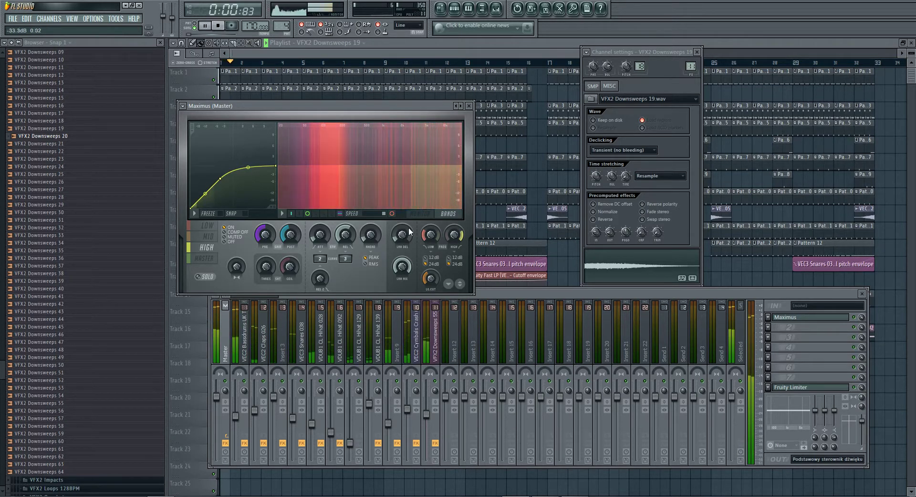
click(200, 260)
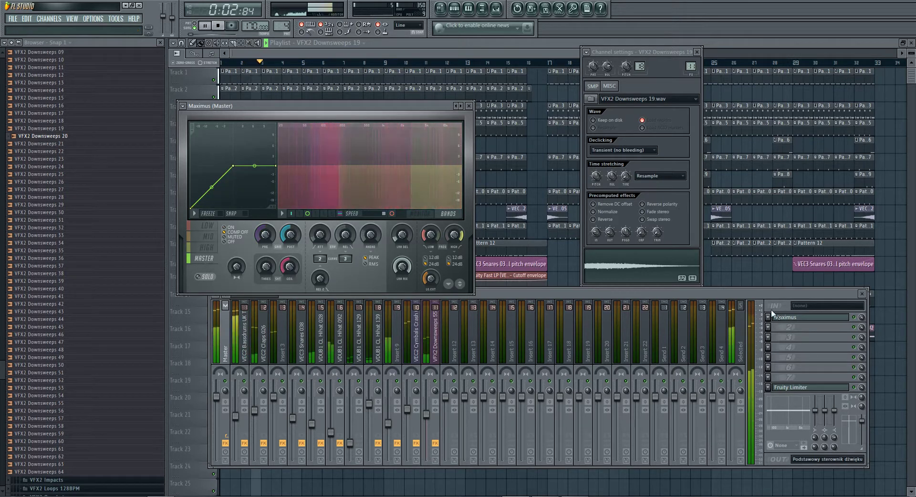
Step: Add Fruity Multiband Compressor to the Master's second effect slot and load its Mastering 2.4dB preset
click(807, 327)
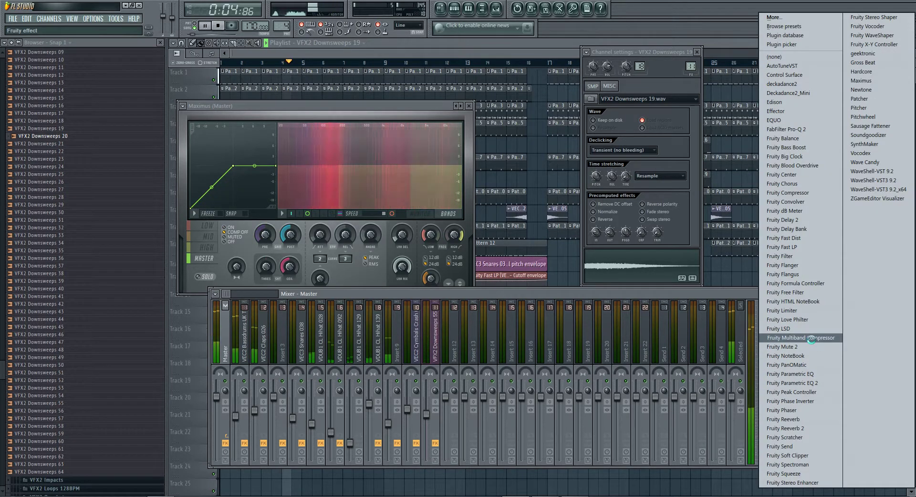
click(797, 338)
click(528, 130)
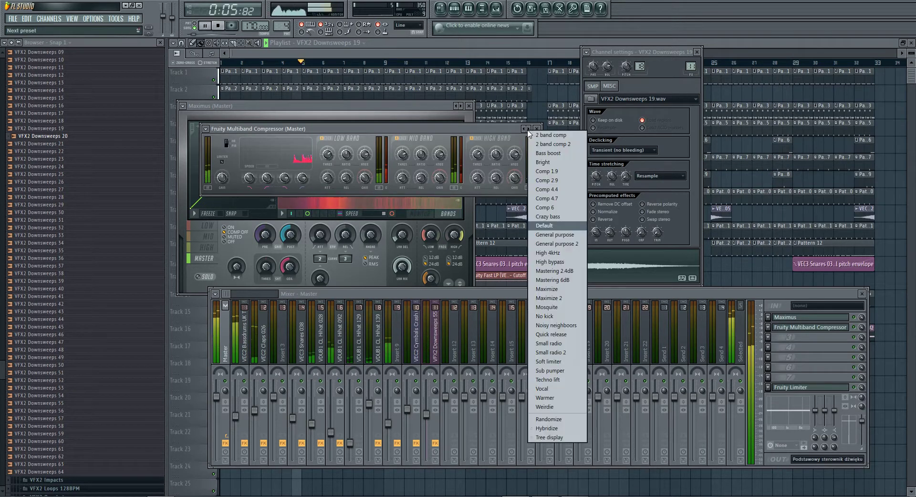
click(554, 271)
Step: Add Sausage Fattener to the Master's third effect slot with Fatness at 3.0 %, Color at 8.0 % and Gain at 1.0 dB
click(806, 337)
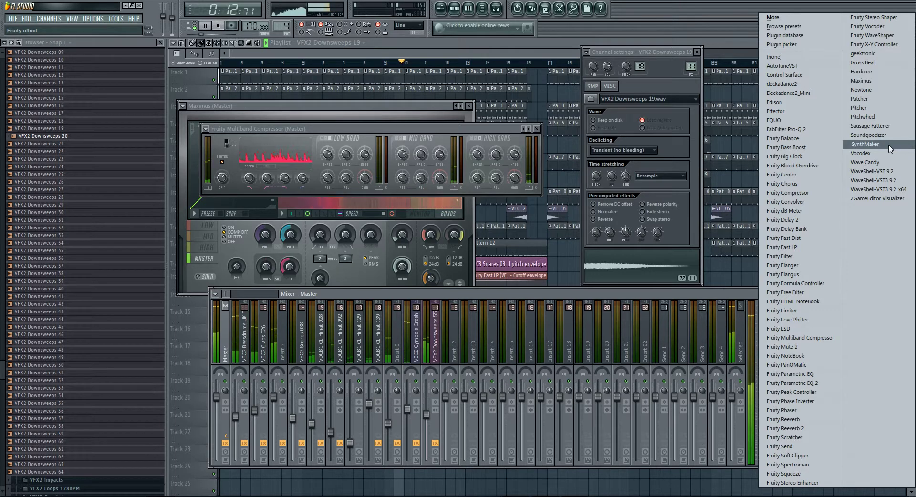
click(869, 126)
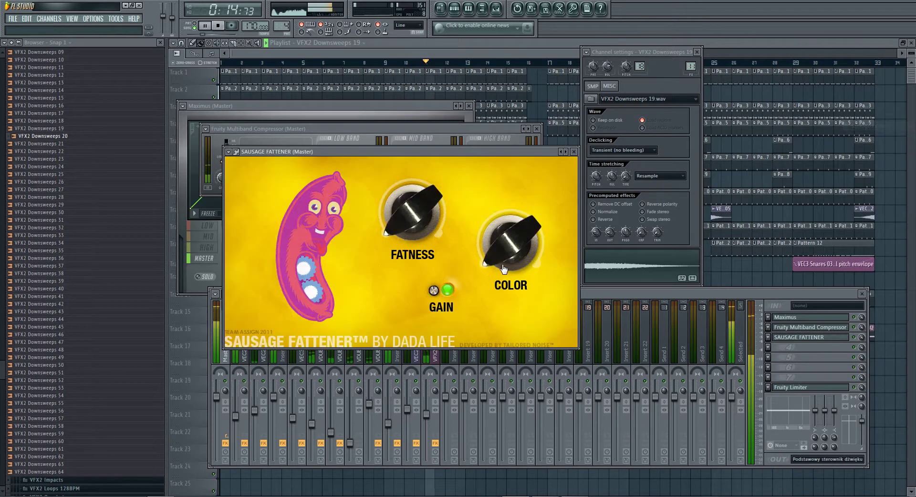
drag(412, 216, 412, 214)
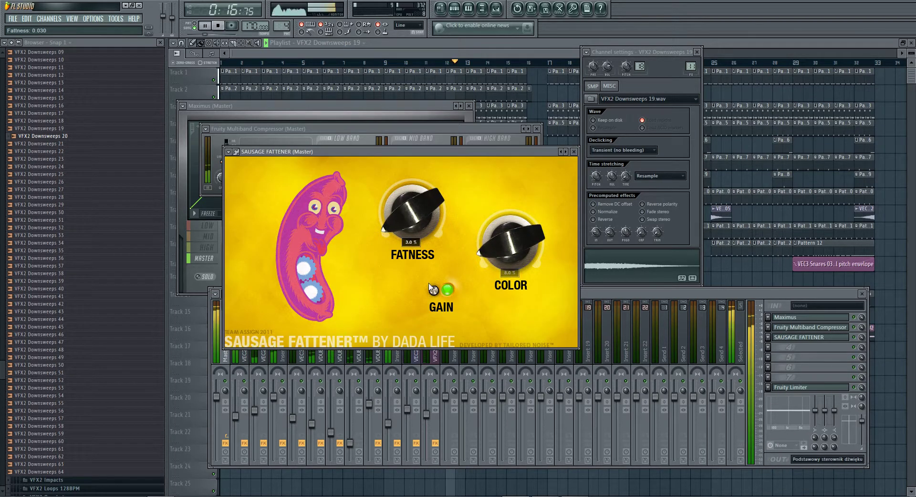
drag(437, 290, 438, 287)
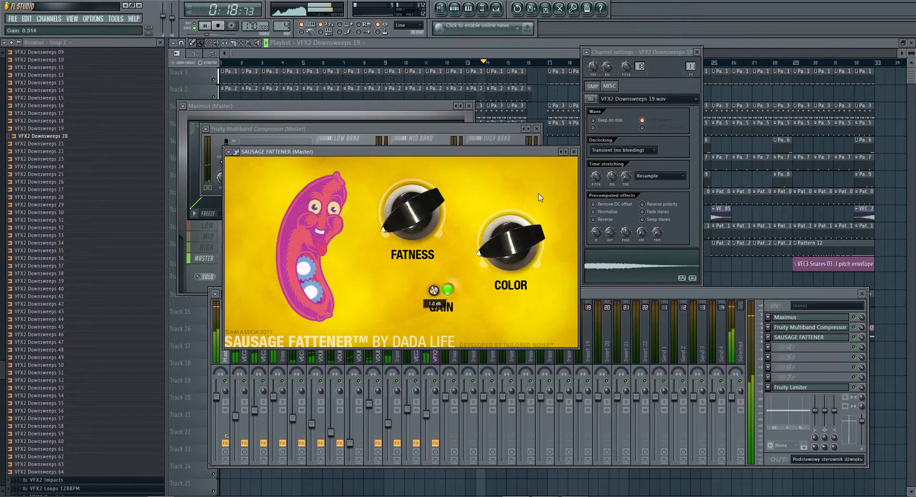
Step: Close the three master effect windows, the mixer and the downsweep's channel settings to return to the full playlist
click(573, 151)
click(536, 129)
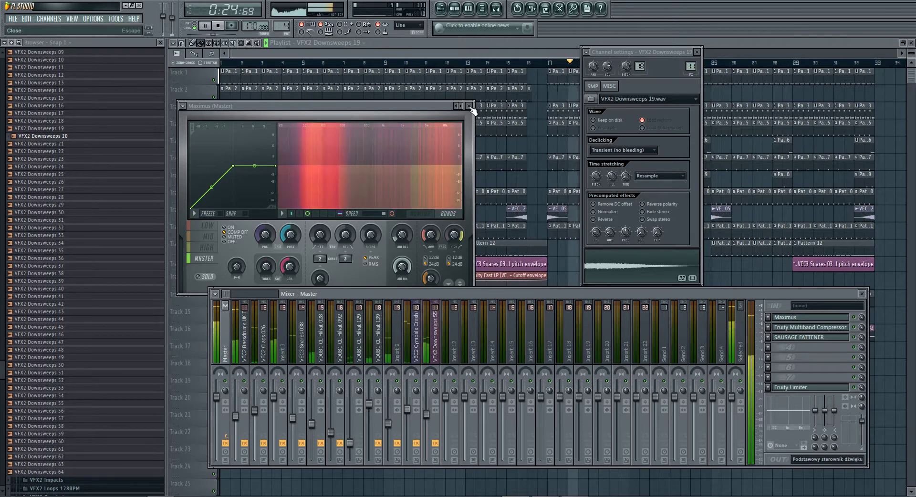
click(470, 107)
click(525, 55)
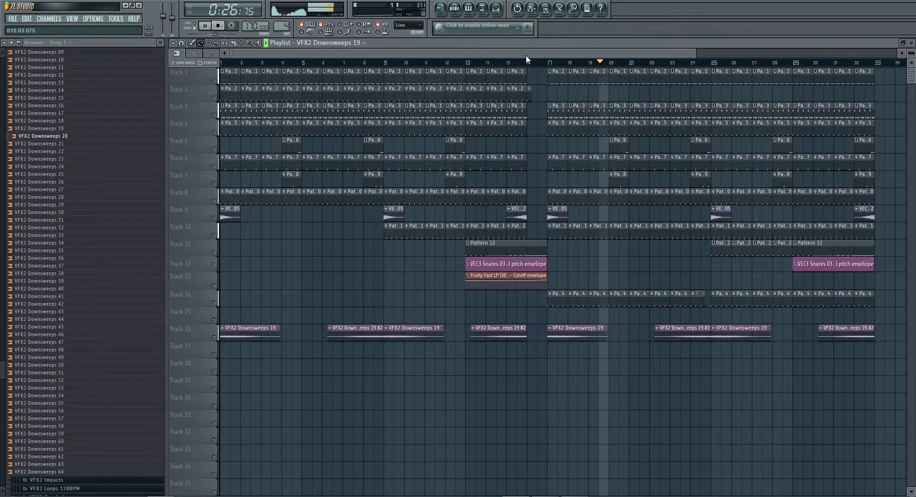
Step: Add Fruity Parametric EQ 2 to the Master's fourth effect slot and load its 40Hz cut preset
drag(697, 53, 803, 65)
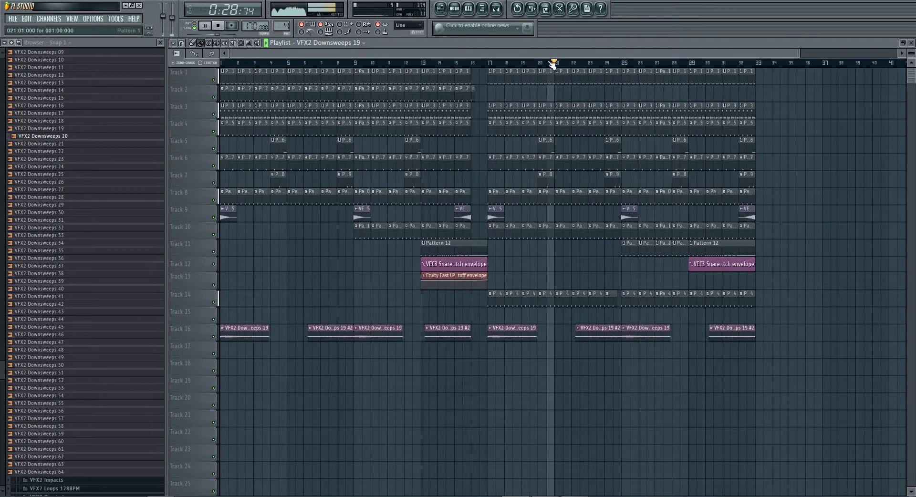
click(495, 8)
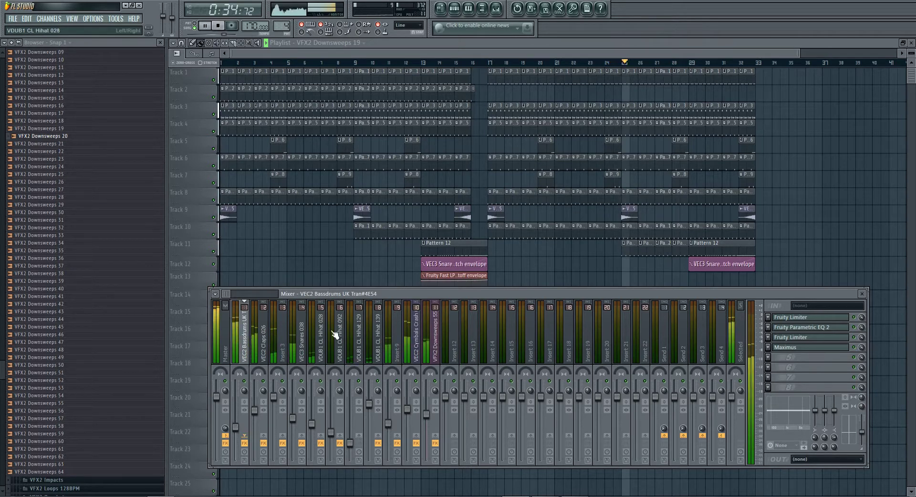
click(227, 334)
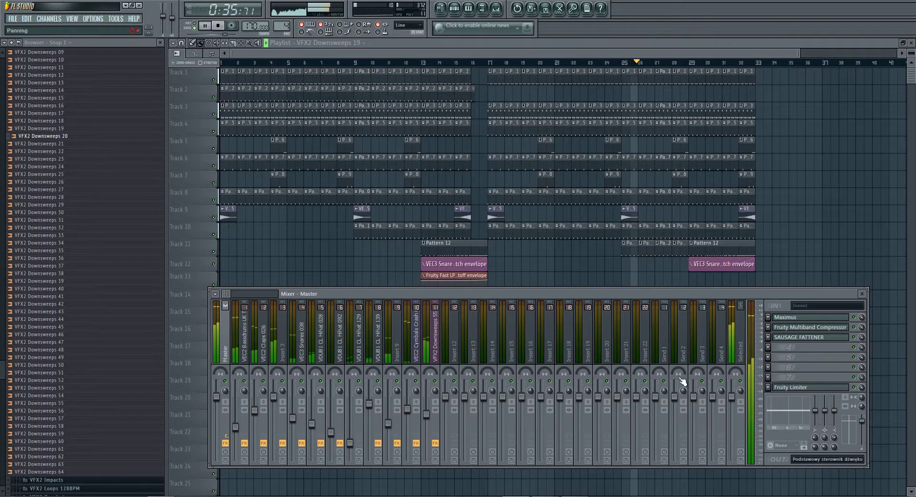
click(773, 348)
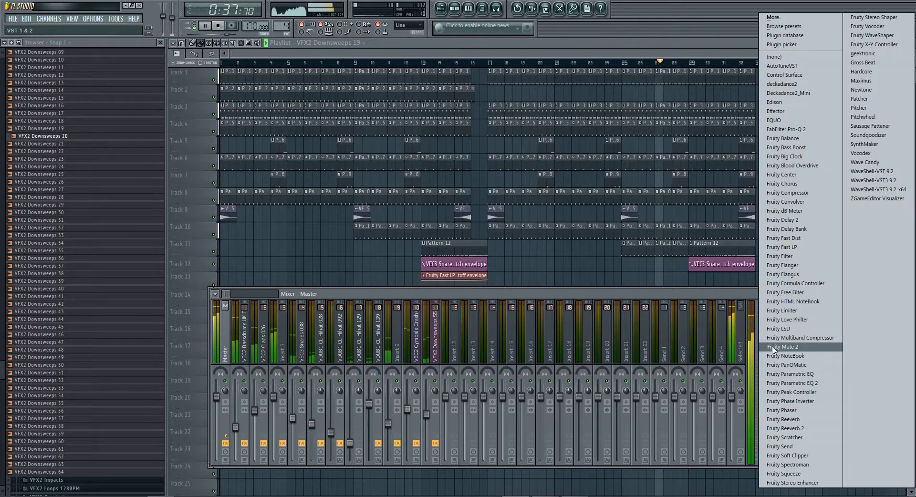
click(805, 388)
click(527, 173)
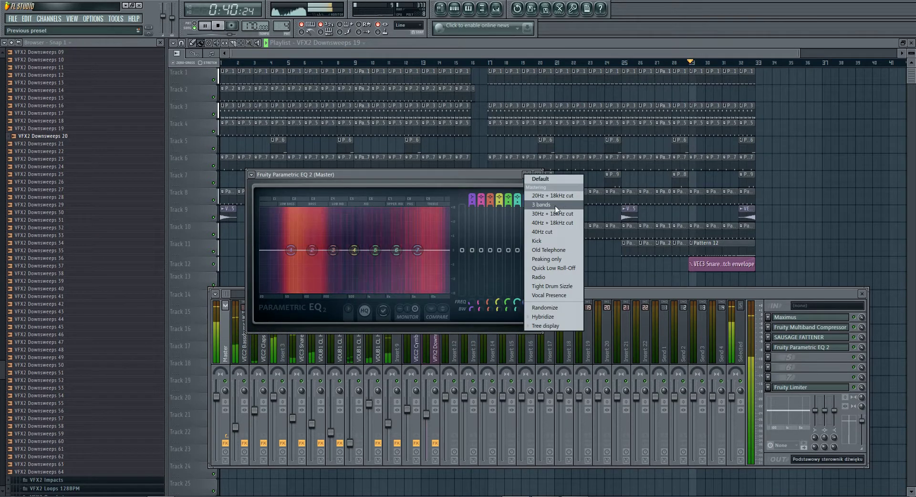
click(558, 231)
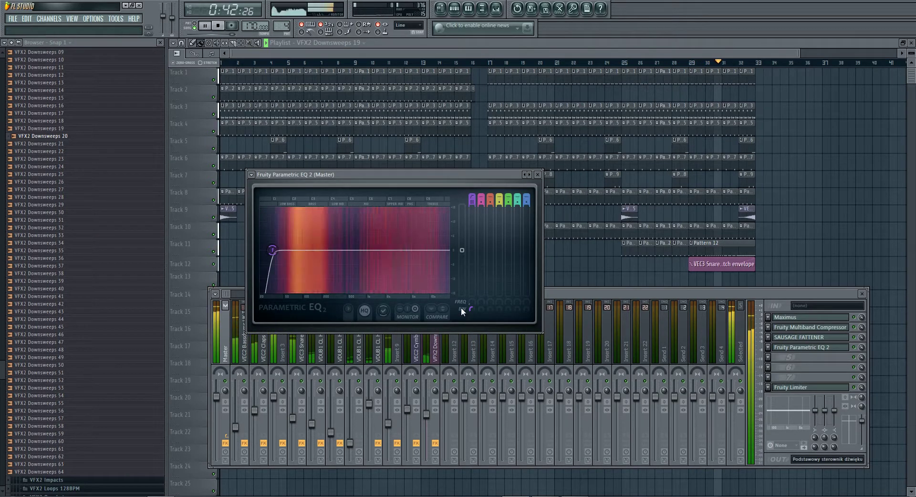
click(537, 175)
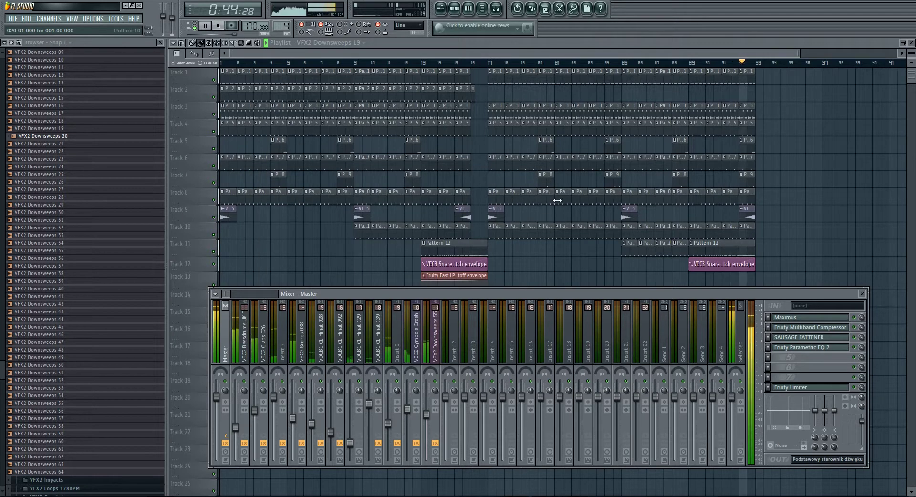
Step: Add FabFilter Pro-Q 2 to the Master's fifth effect slot, look over the Master's Fruity Limiter, and return to the playlist
click(768, 358)
click(787, 129)
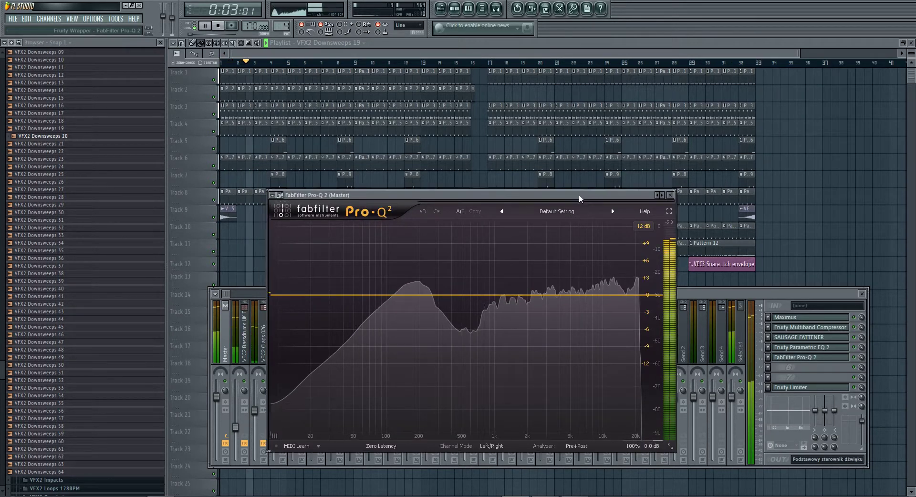
click(670, 195)
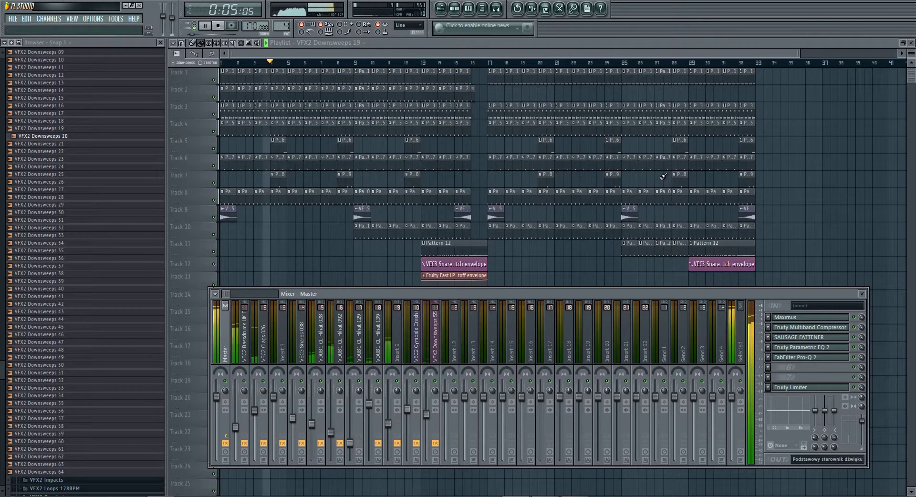
click(797, 387)
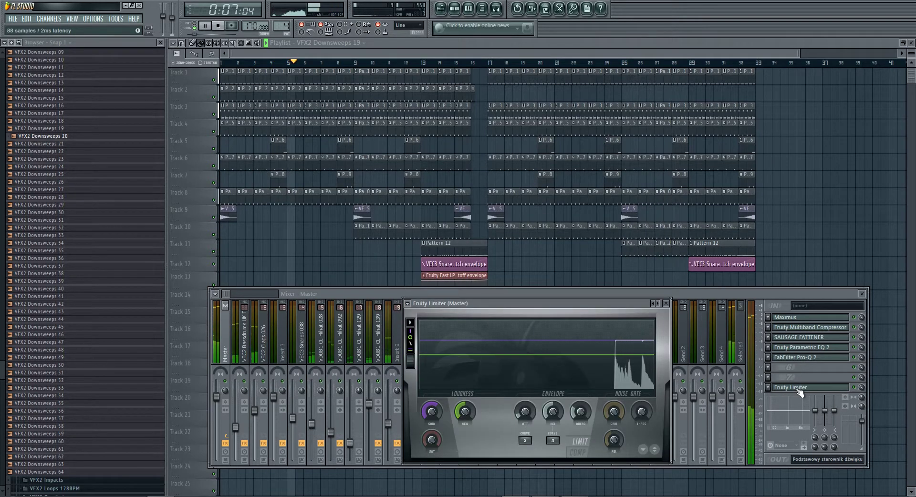
click(799, 388)
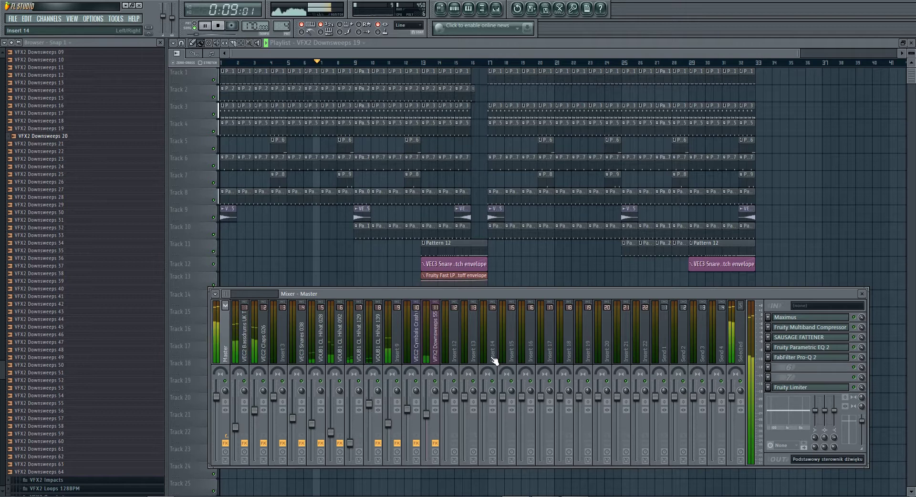
click(437, 50)
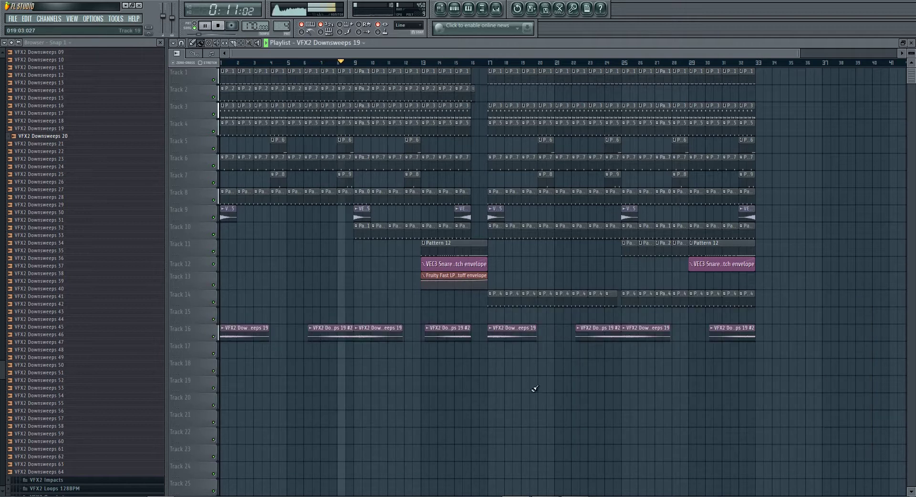
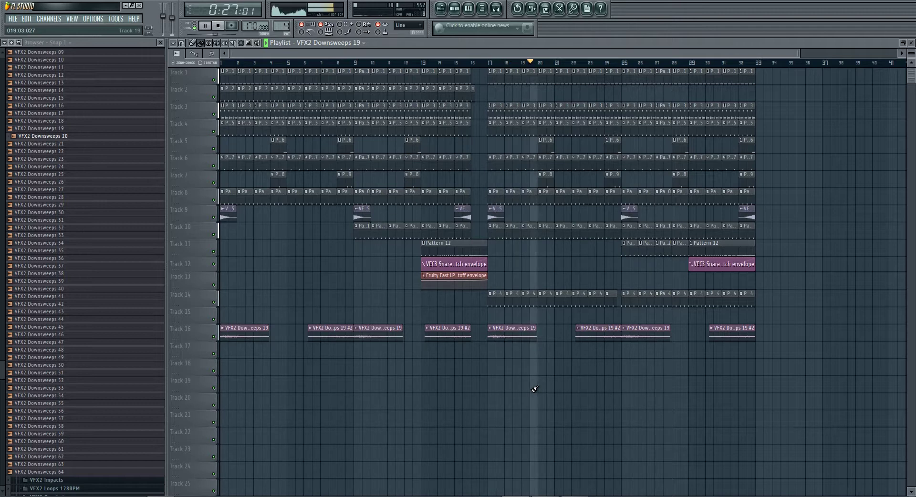
Step: Hide the browser and arrange the playlist as a smaller zoomed-out window, with the mixer placed below it
click(160, 42)
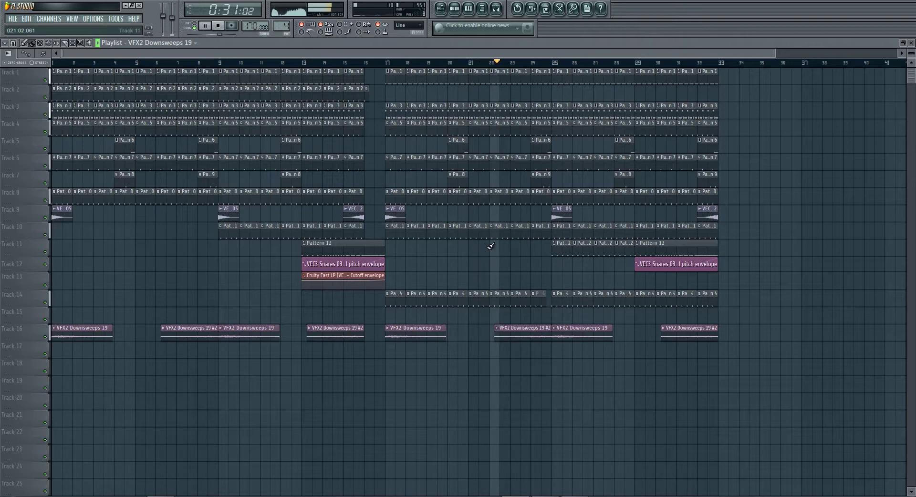
drag(776, 53, 828, 54)
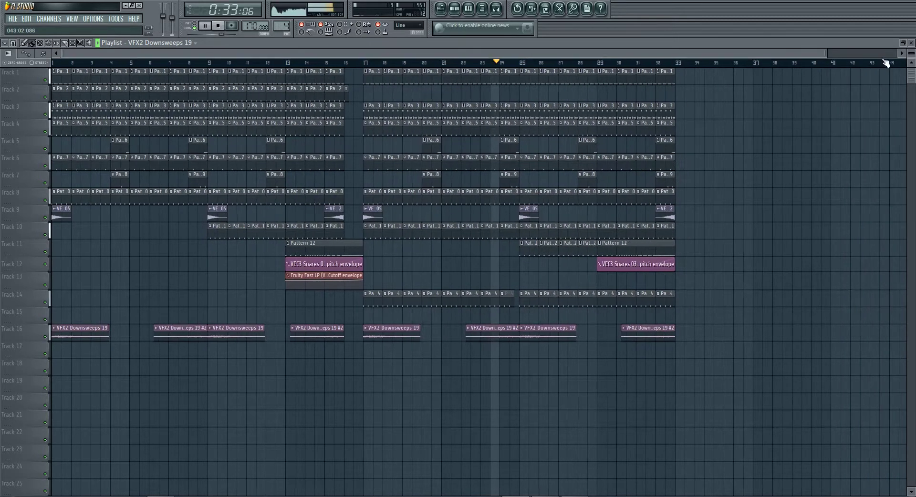
drag(911, 53, 911, 67)
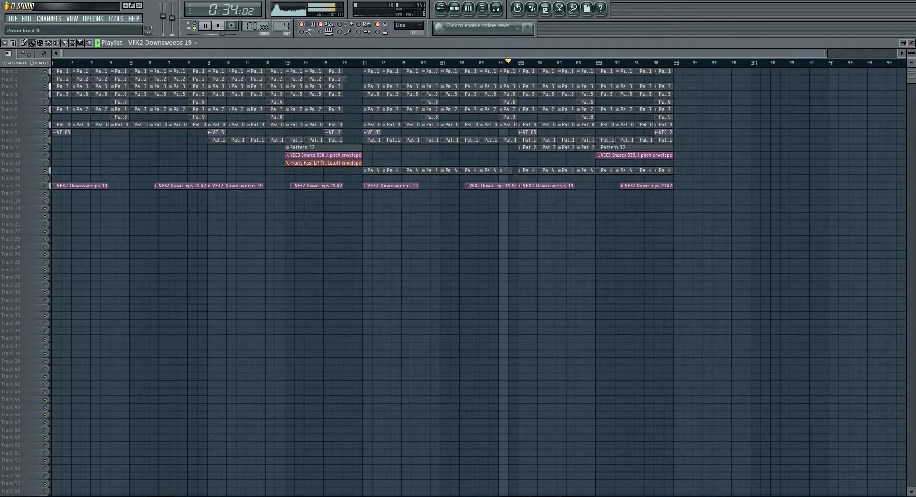
double_click(573, 43)
drag(282, 303, 322, 326)
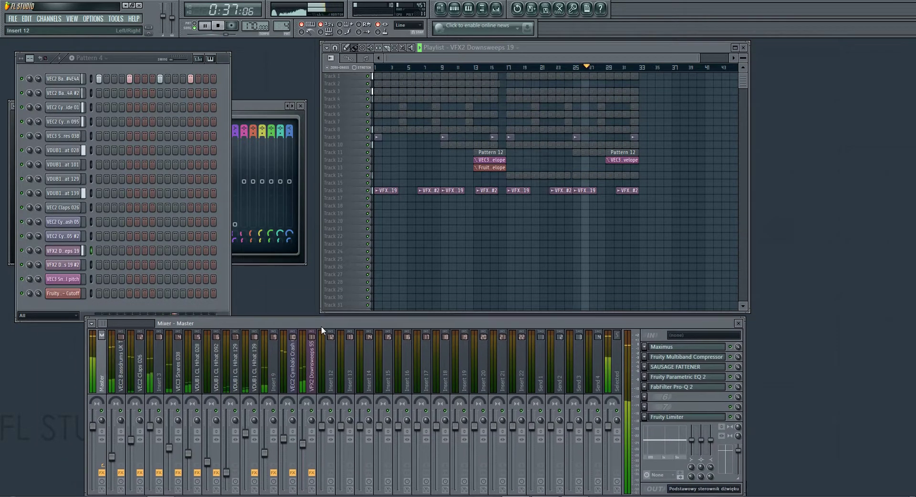
Step: Add Soundgoodizer to the Master's sixth effect slot and close its window along with the leftover equalizer window
click(644, 392)
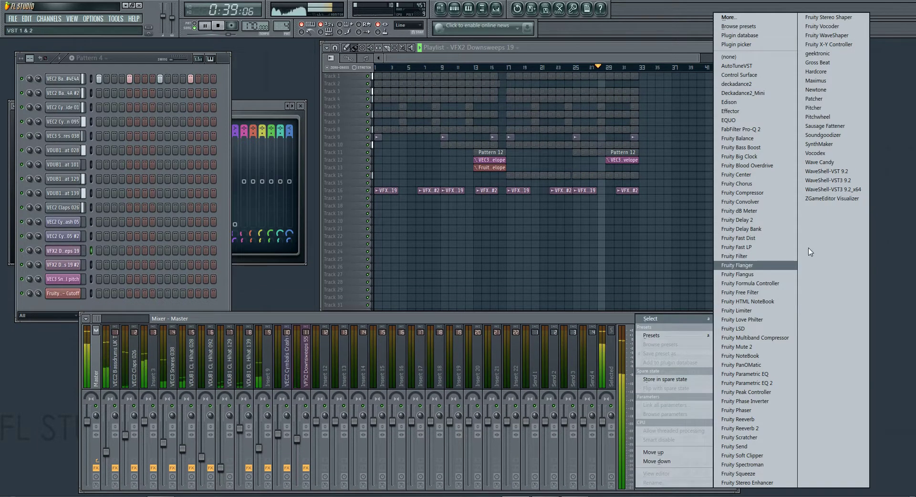
click(822, 135)
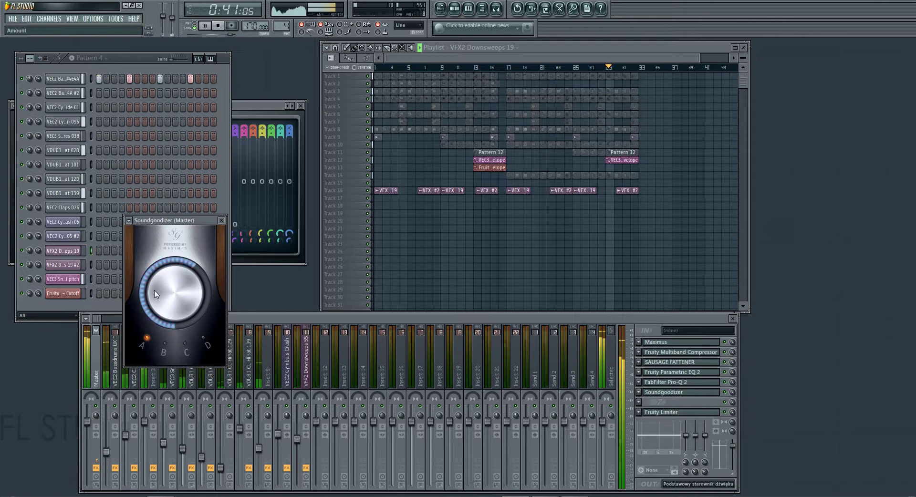
click(221, 221)
click(301, 106)
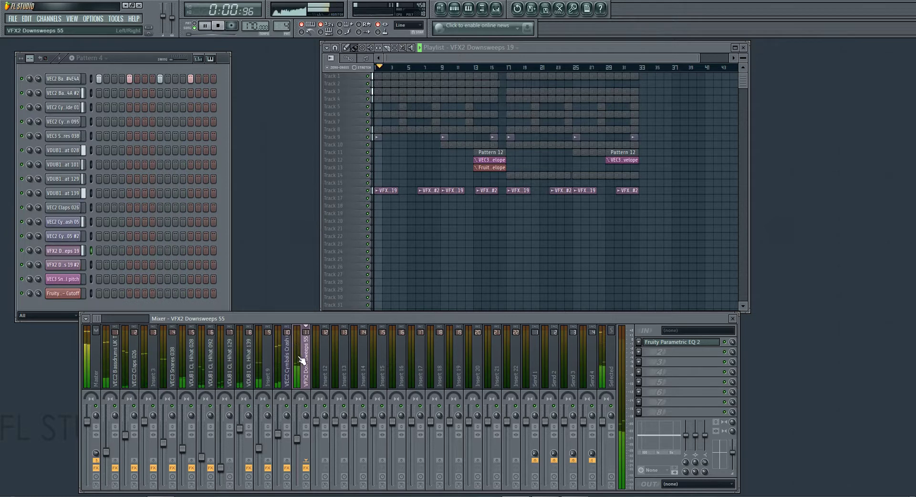
Step: Examine the Fruity Parametric EQ 2 curve on the VFX2 Downsweeps 55 mixer track, then go back to the Master
click(672, 342)
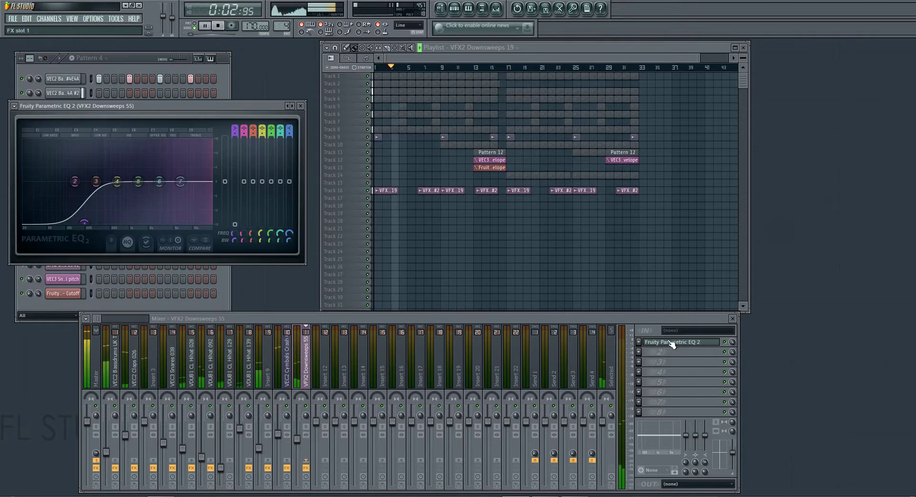
click(302, 109)
click(95, 362)
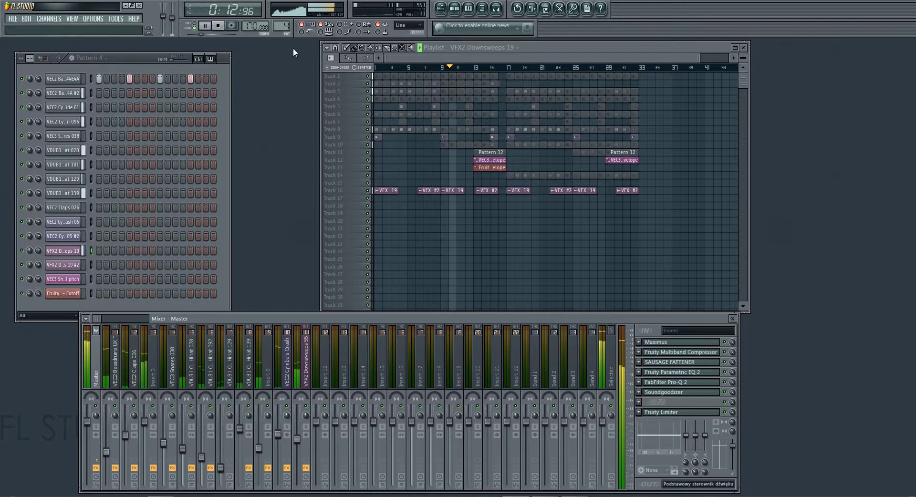
Step: Show the sample browser with the VEC3 Loops 140 BPM folder open, and stop playback with the empty Pattern 13 selected
click(484, 13)
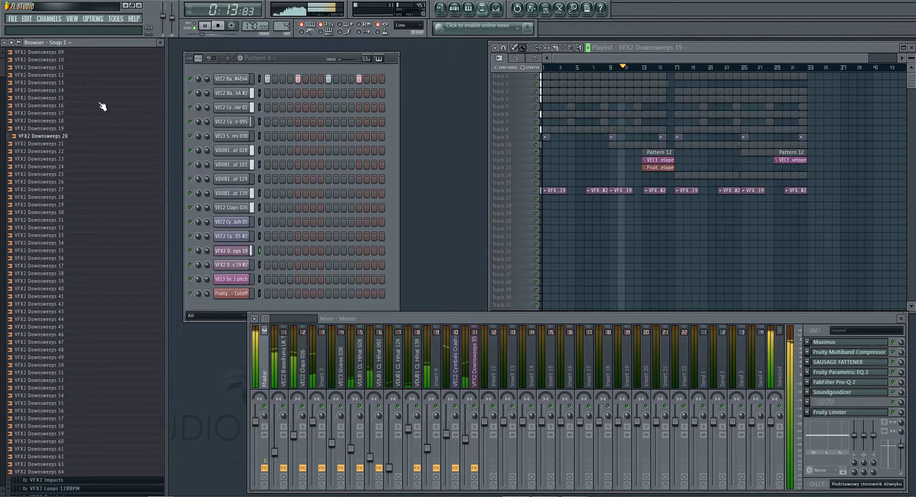
scroll(98, 222, up, 6)
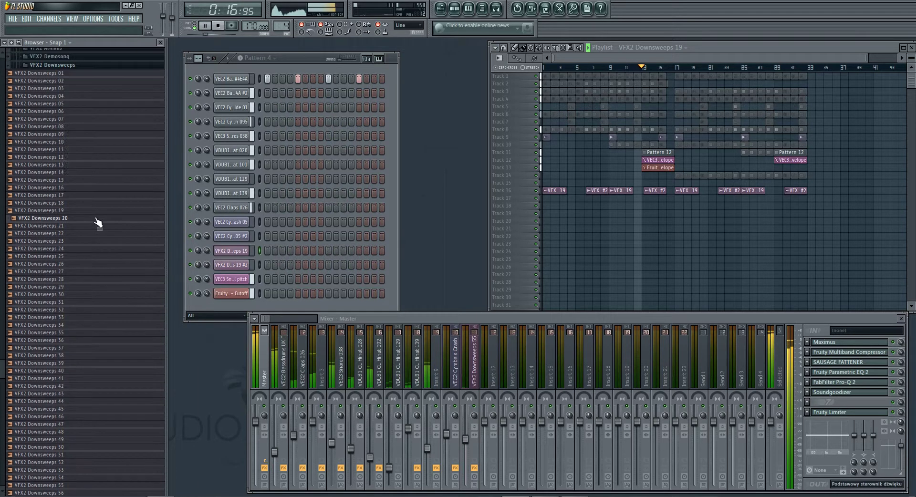
click(56, 127)
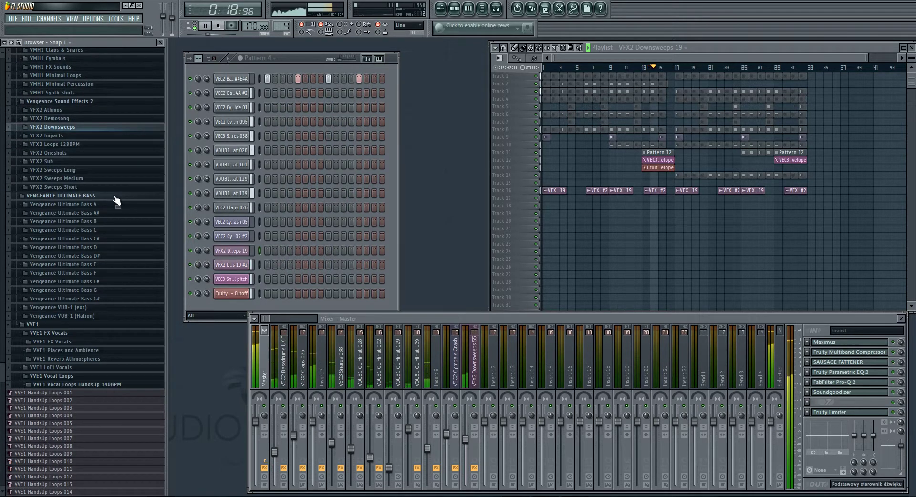
scroll(116, 201, down, 1)
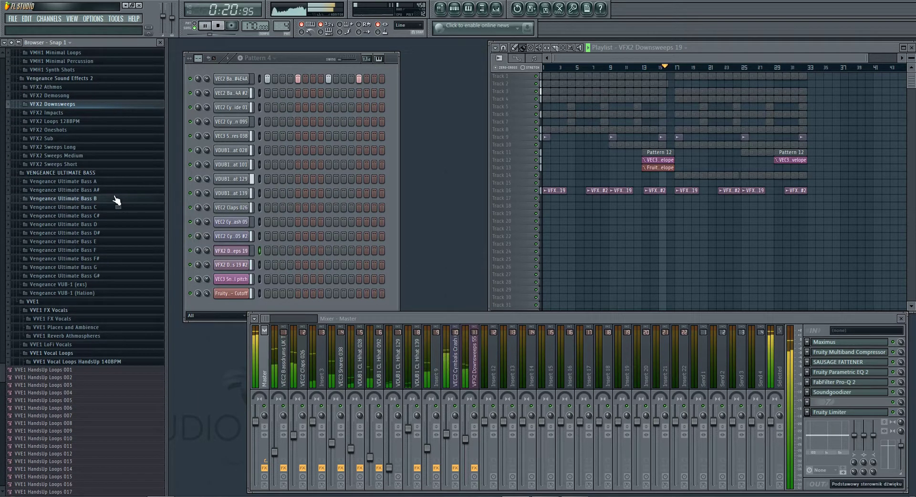
scroll(117, 201, up, 14)
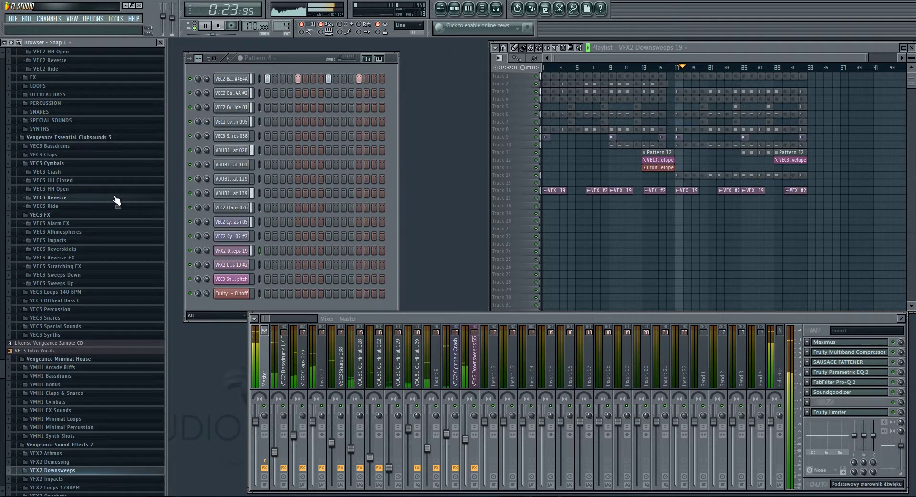
click(103, 292)
key(space)
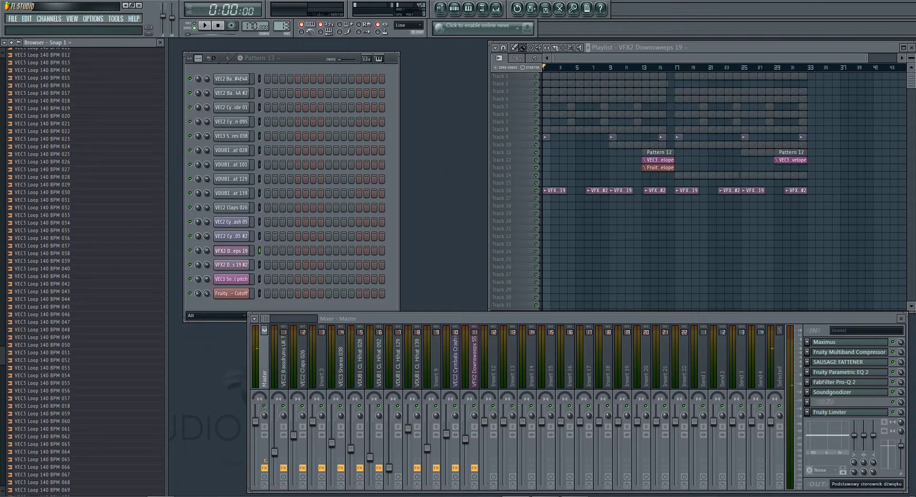
Step: Audition several loops from the VEC3 Loops 140 BPM folder, including 050, 048 and 037
click(119, 377)
click(112, 345)
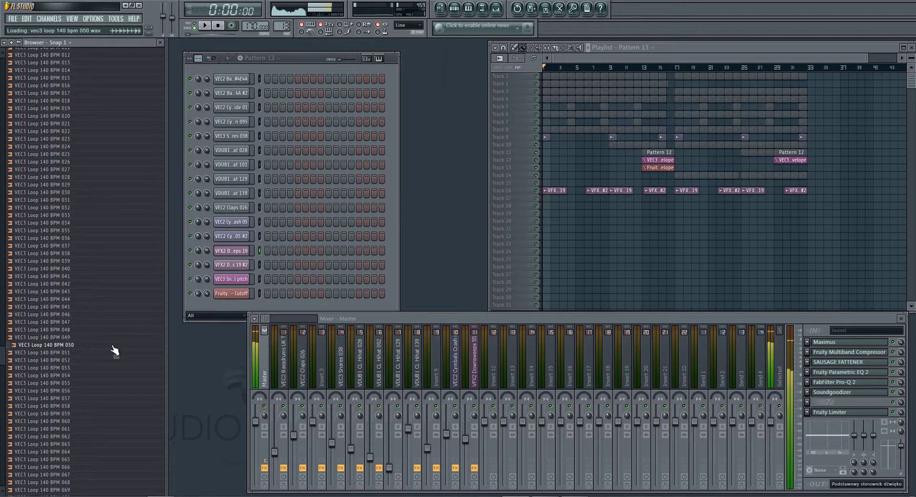
click(82, 337)
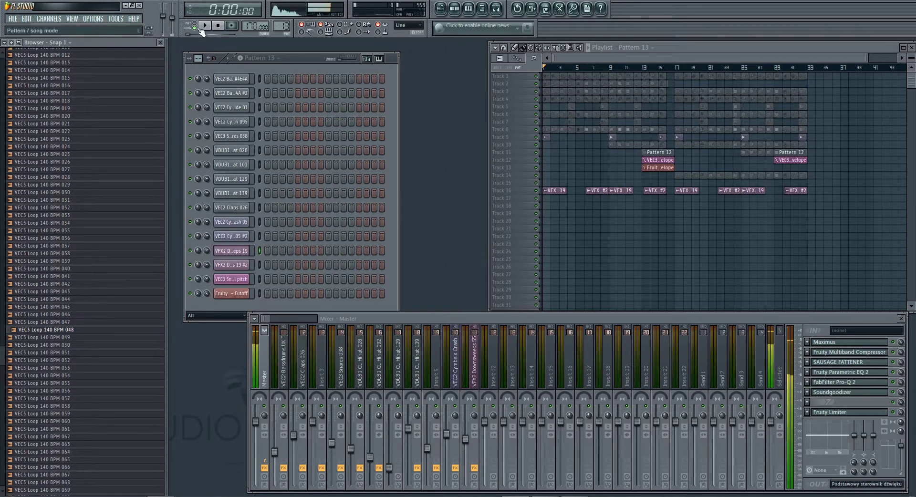
click(75, 315)
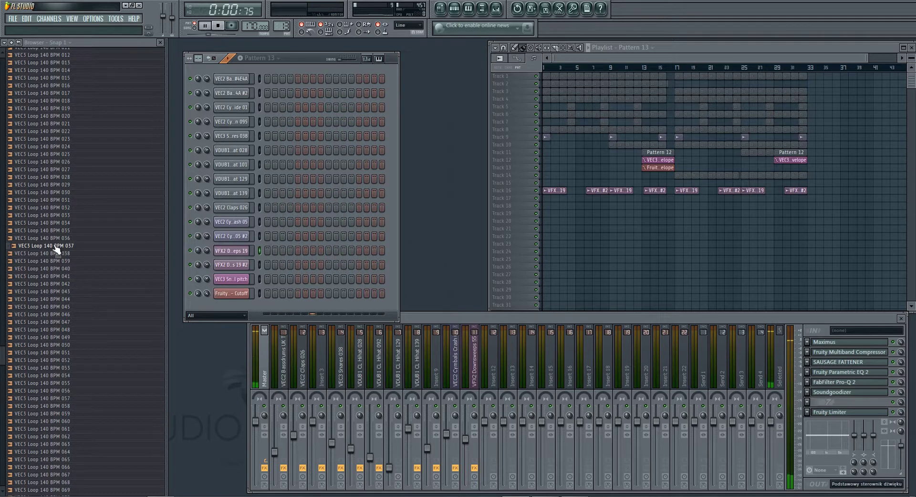
Step: Add a Slicex channel and load VEC3 Loop 140 BPM 037 into its deck A
click(48, 18)
mouse_move(53, 27)
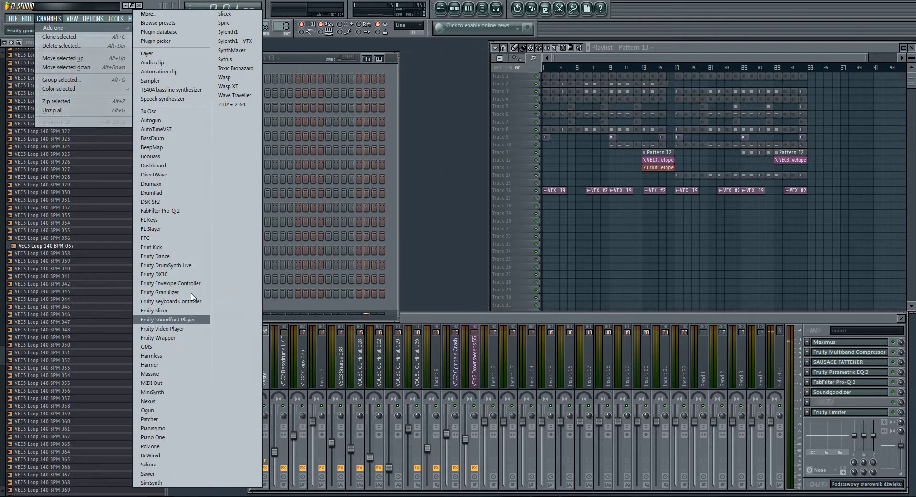
click(232, 16)
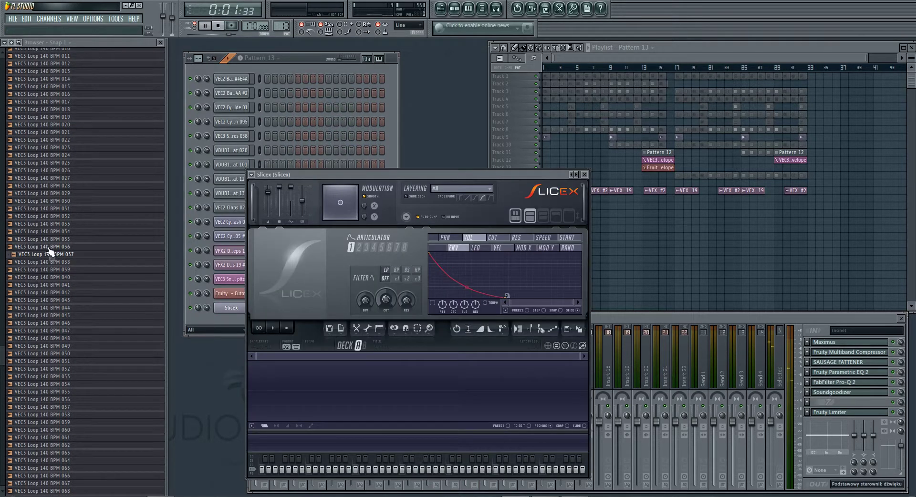
click(48, 248)
drag(359, 389, 359, 389)
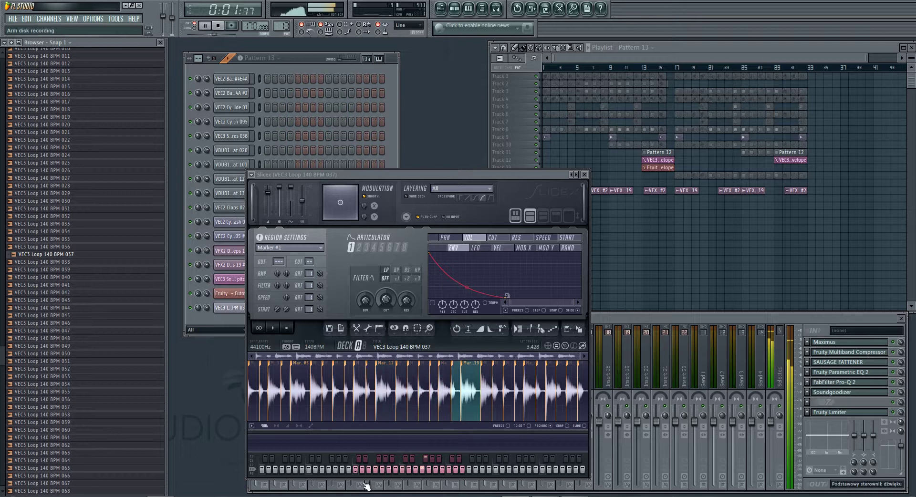
Step: In the VEC3 Loop 140 BPM 037 piano roll, delete the notes for Marker #5, #12, #19, #24, #25 and #26
click(294, 61)
right_click(246, 306)
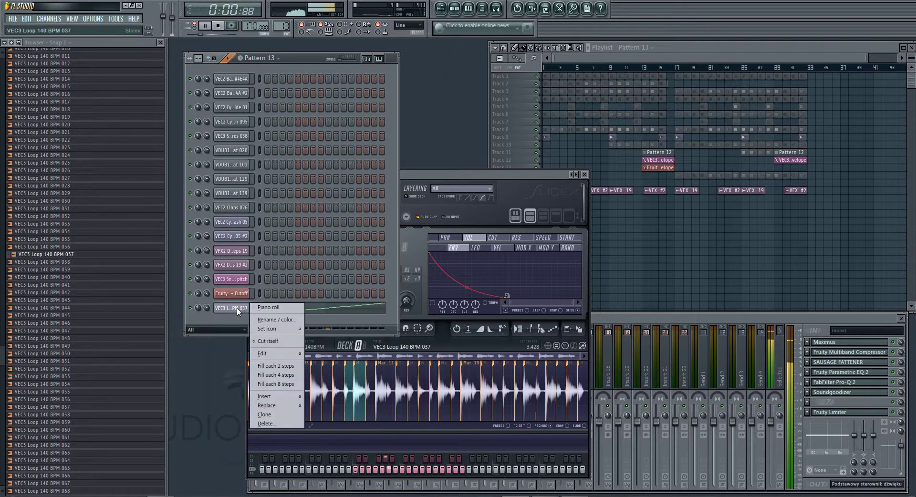
click(270, 308)
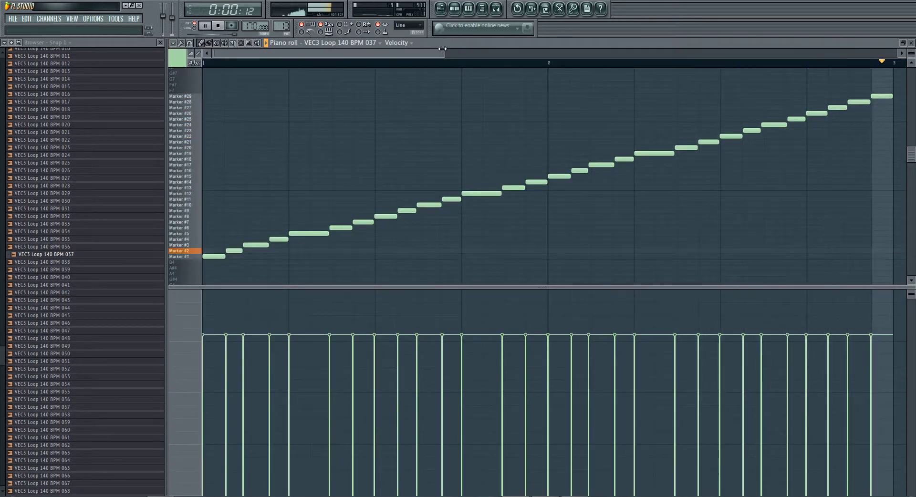
scroll(405, 196, down, 2)
scroll(406, 195, up, 2)
right_click(274, 268)
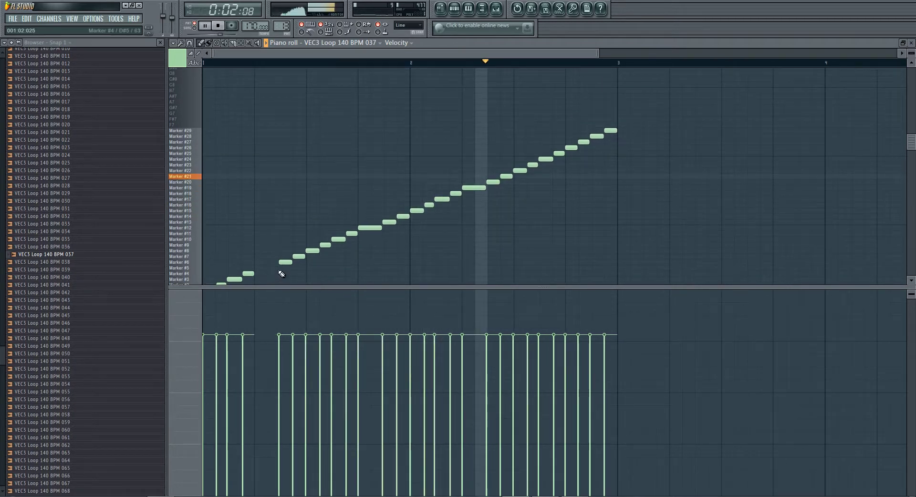
right_click(370, 228)
right_click(474, 188)
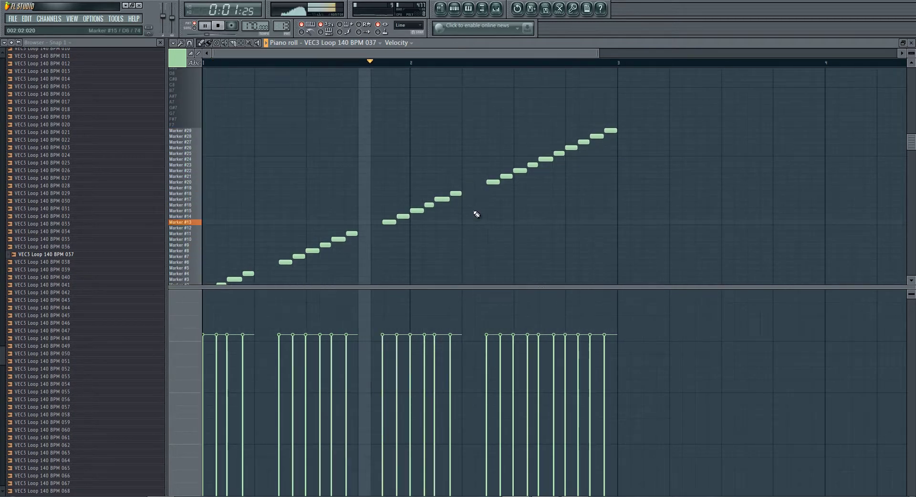
right_click(548, 158)
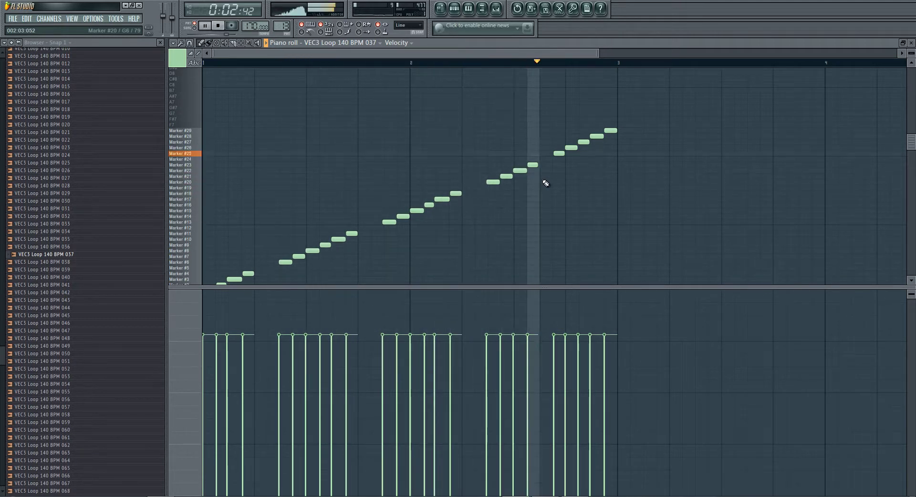
right_click(557, 153)
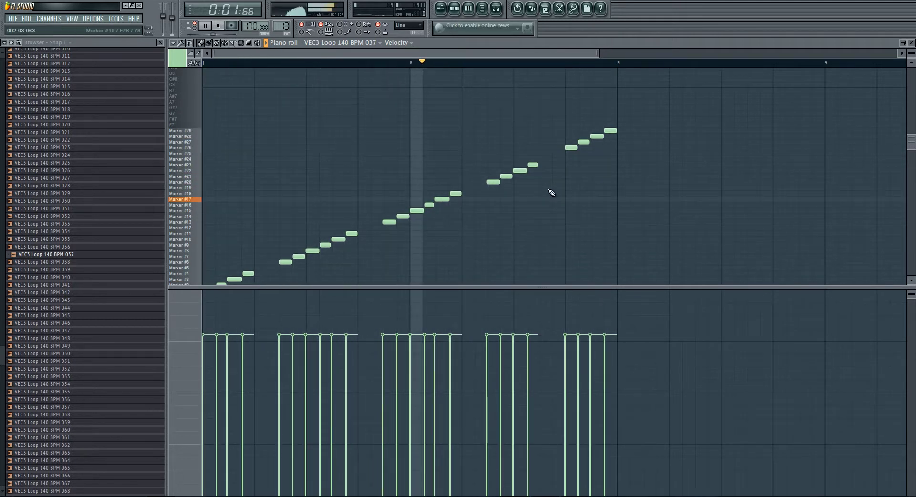
right_click(571, 147)
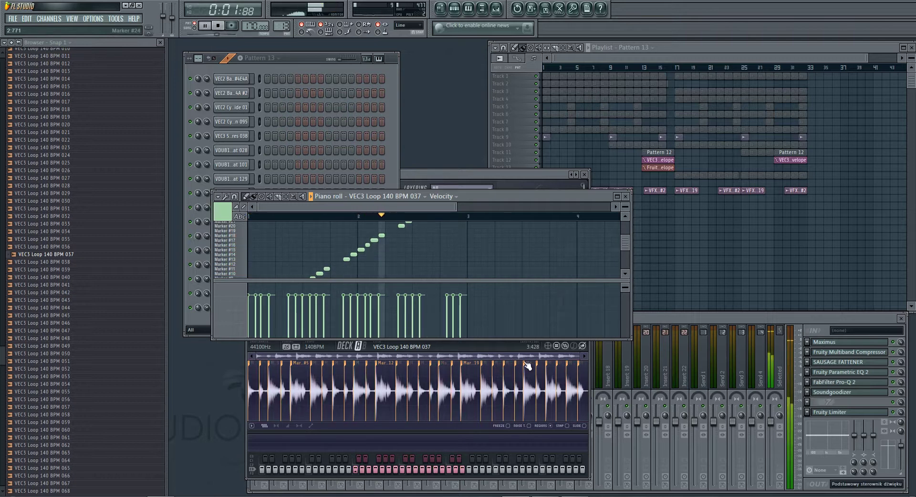
Step: Delete Marker #27 from the loop's waveform in Slicex
click(561, 366)
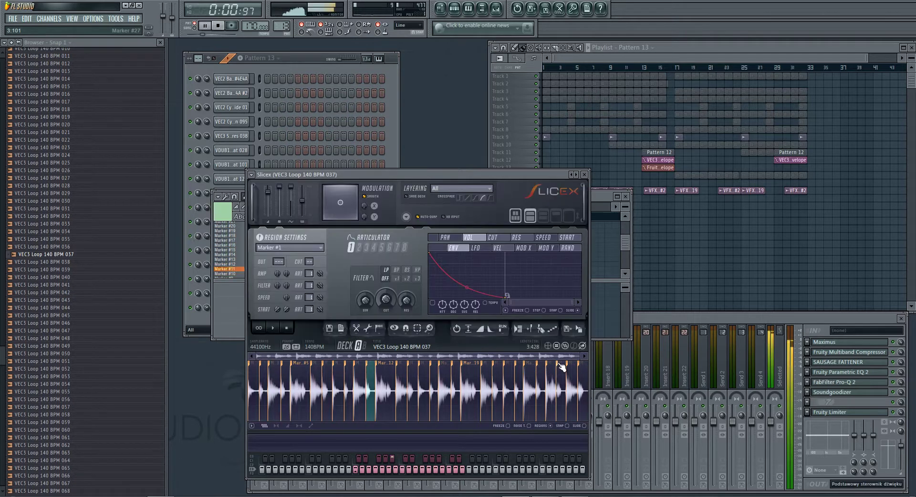
right_click(561, 365)
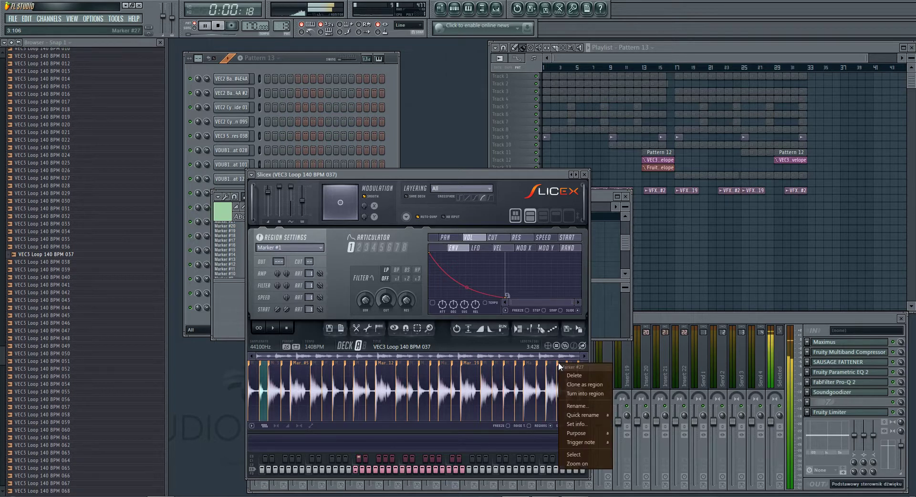
click(568, 374)
Step: In the loop's piano roll, delete the notes for Marker #5, #12, #19 and #26, and close the piano roll and Slicex
click(299, 56)
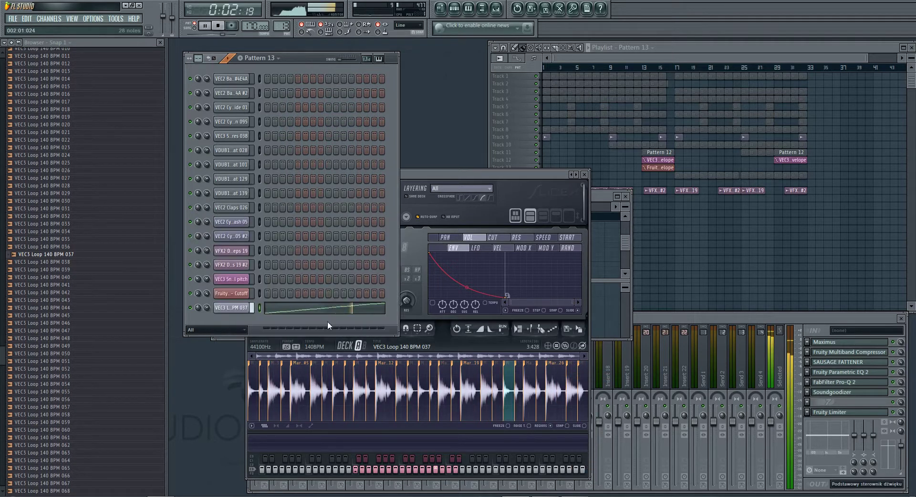
click(333, 318)
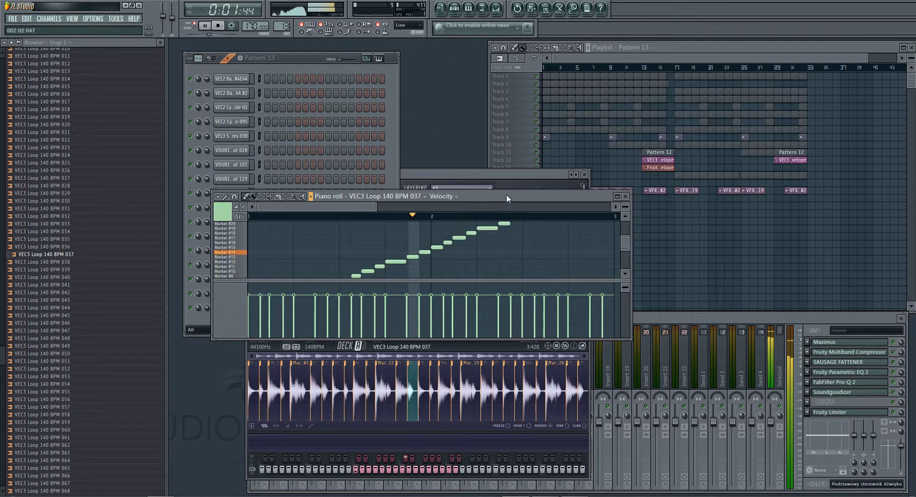
double_click(506, 195)
drag(443, 53, 751, 66)
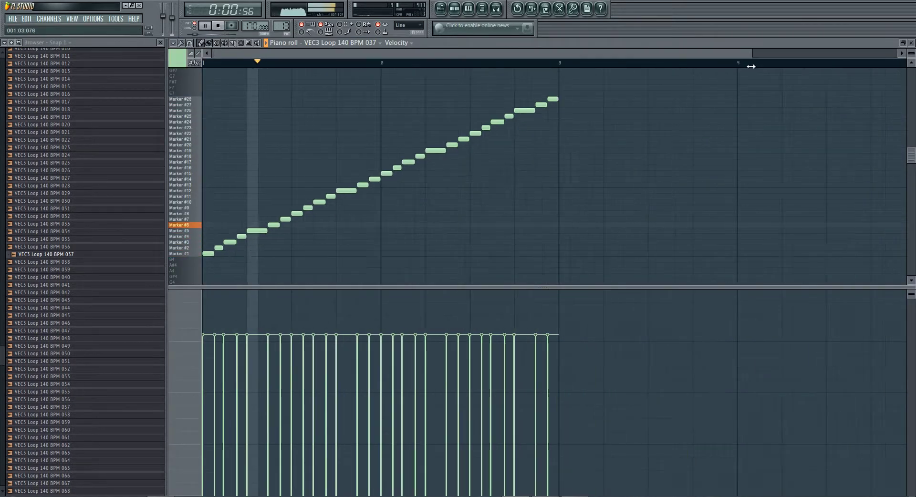
right_click(251, 231)
right_click(321, 191)
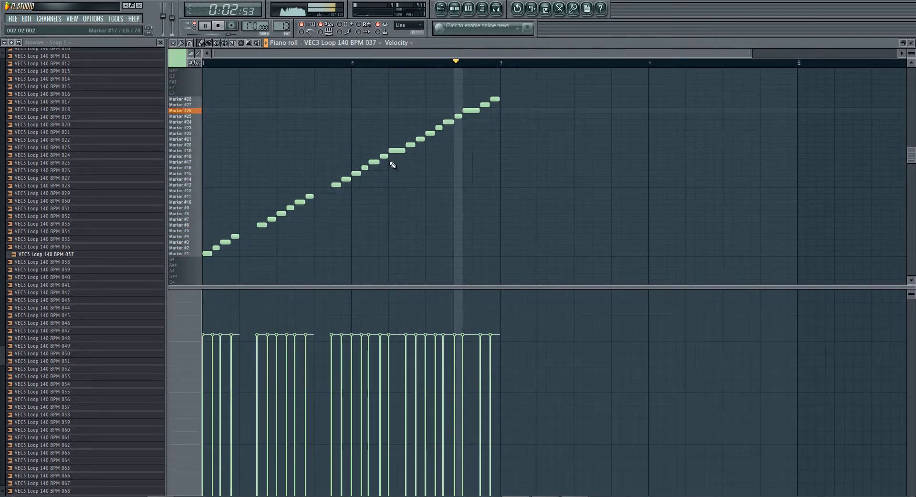
right_click(397, 151)
right_click(472, 111)
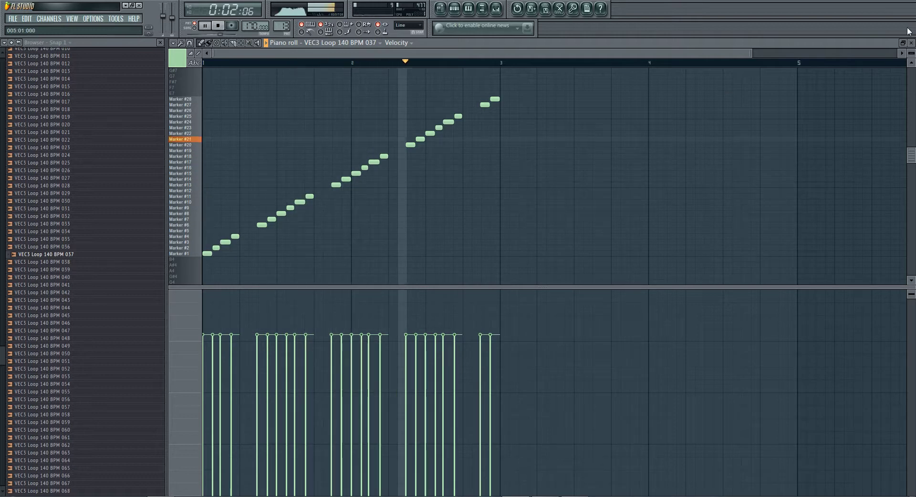
key(F7)
click(584, 175)
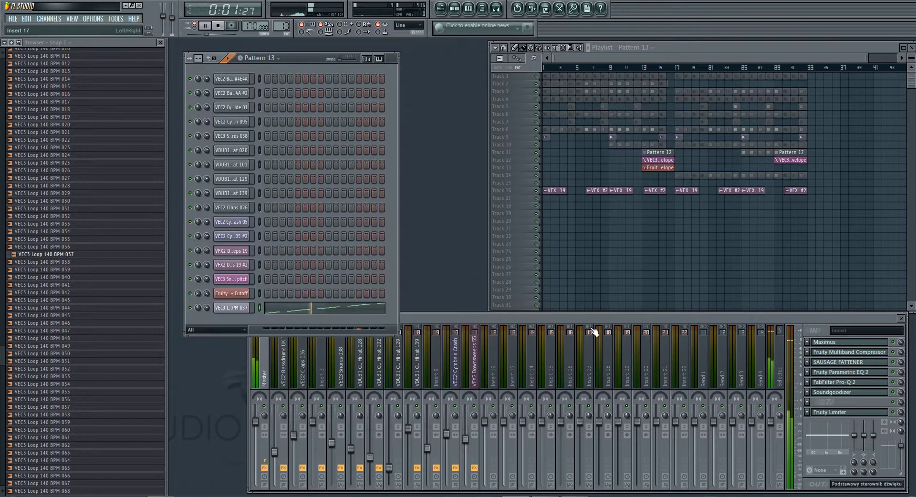
Step: Route the VEC3 Loop 140 BPM 037 channel to mixer insert 12 and lower that track's volume
right_click(503, 358)
mouse_move(572, 360)
click(610, 359)
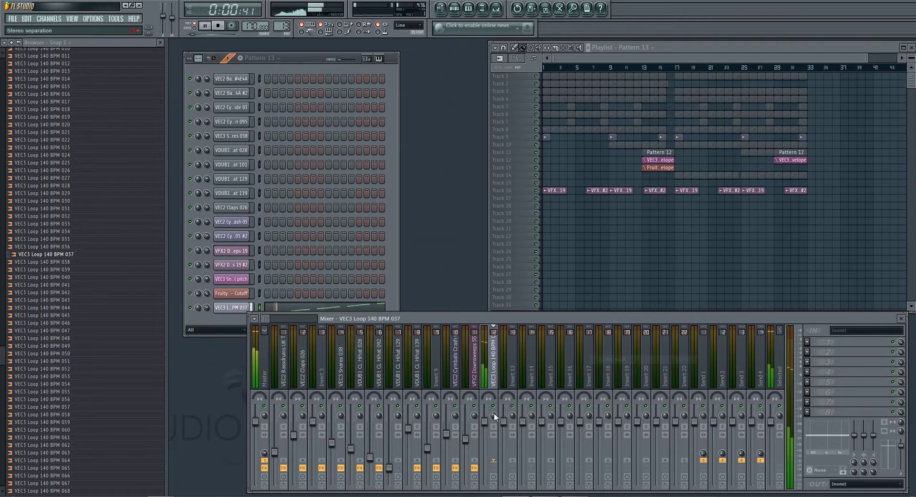
Step: Add Fruity Parametric EQ 2 to the loop's mixer track and pull the band 1 low shelf down to -18 dB at about 129 Hz
click(803, 343)
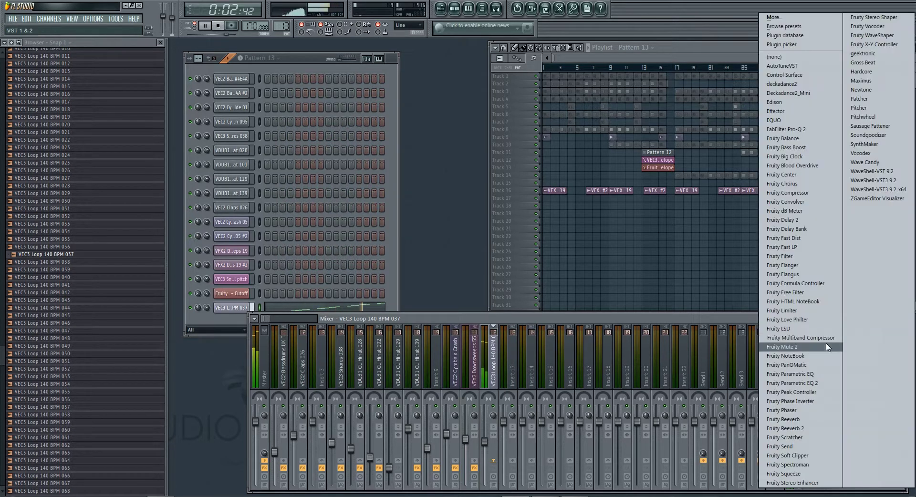
click(821, 384)
drag(231, 188, 242, 222)
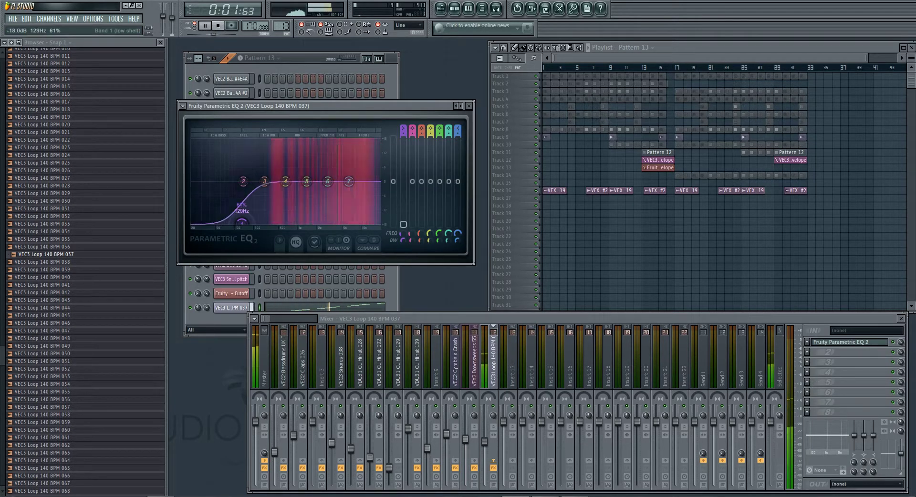
Step: Place Pattern 13 clips on Track 18 from bar 17 through bar 32 and play the song from about bar 16
double_click(740, 48)
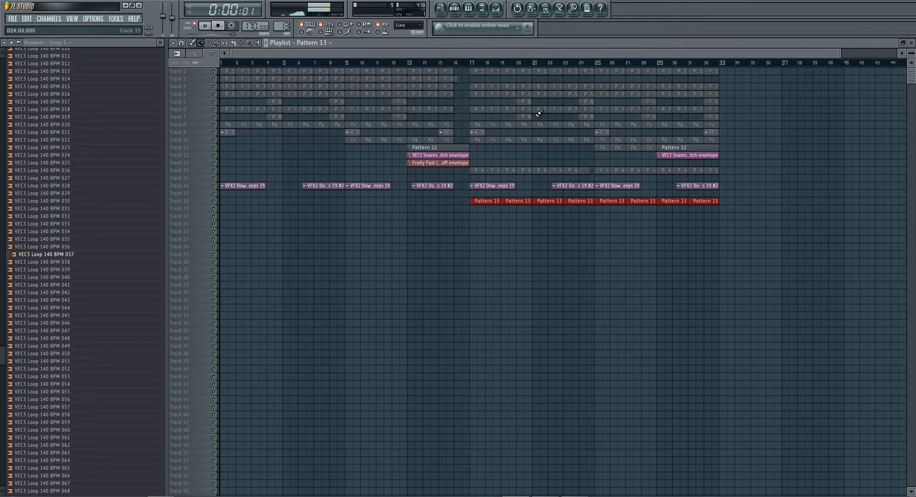
click(465, 63)
click(497, 8)
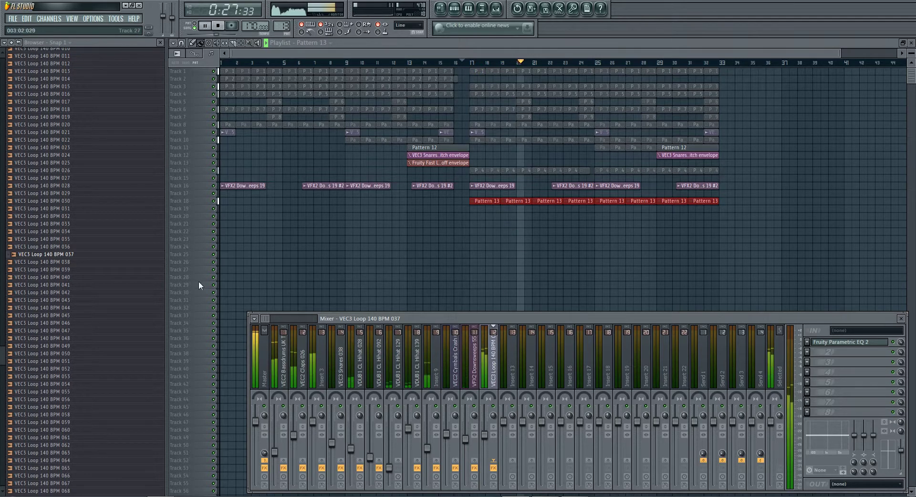
double_click(472, 44)
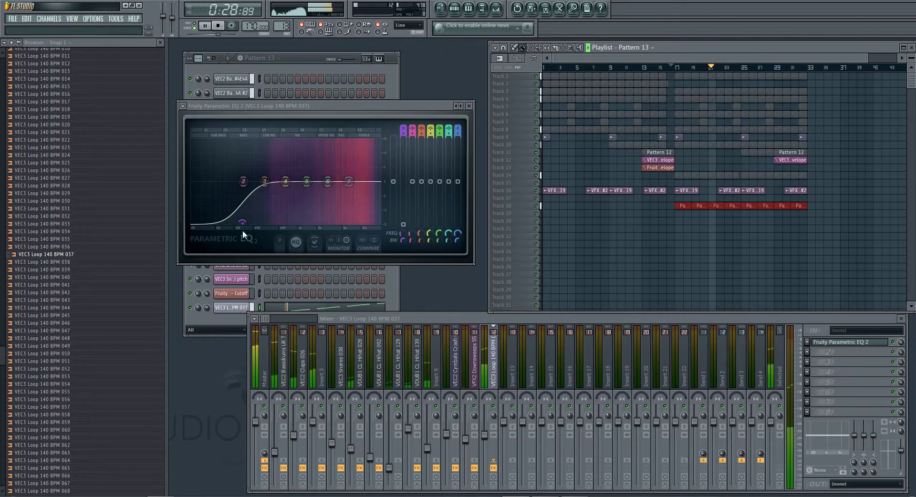
Step: Close the equalizer and browse further through the VEC3 140 BPM loops, selecting VEC3 Loop 140 BPM 086
click(469, 106)
click(304, 58)
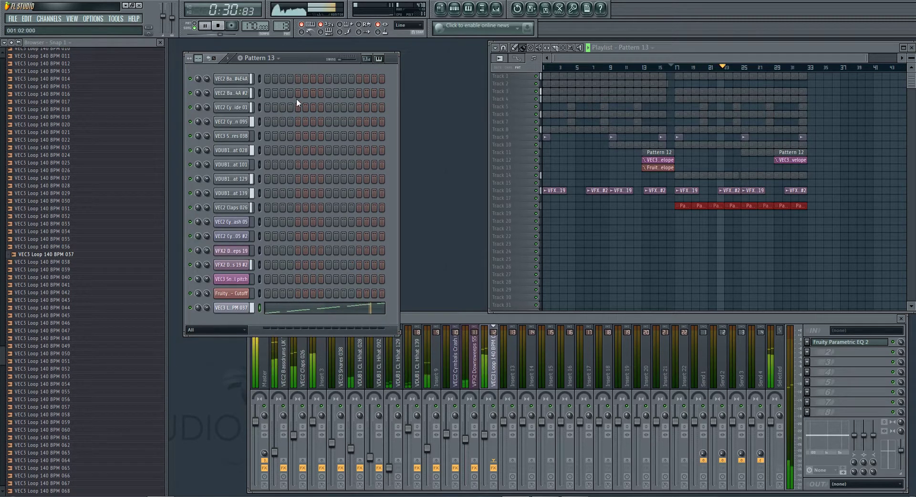
click(101, 354)
scroll(101, 354, down, 5)
scroll(102, 354, down, 12)
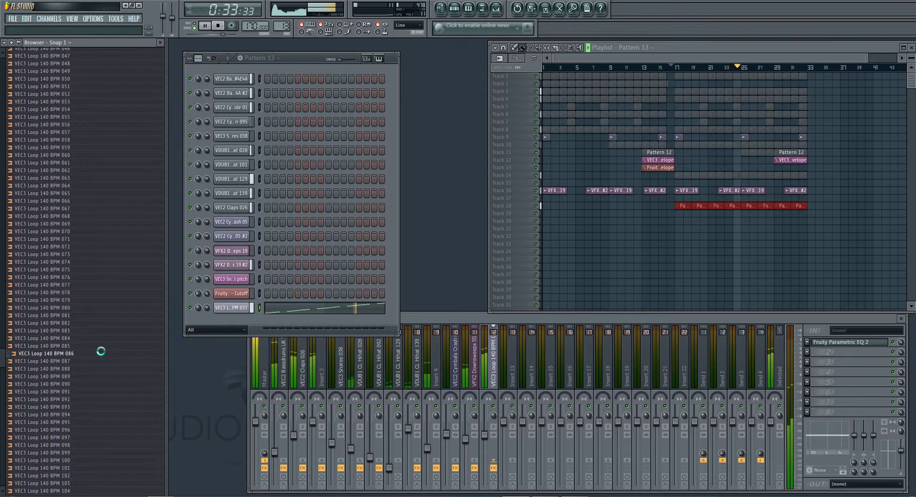
scroll(101, 354, down, 4)
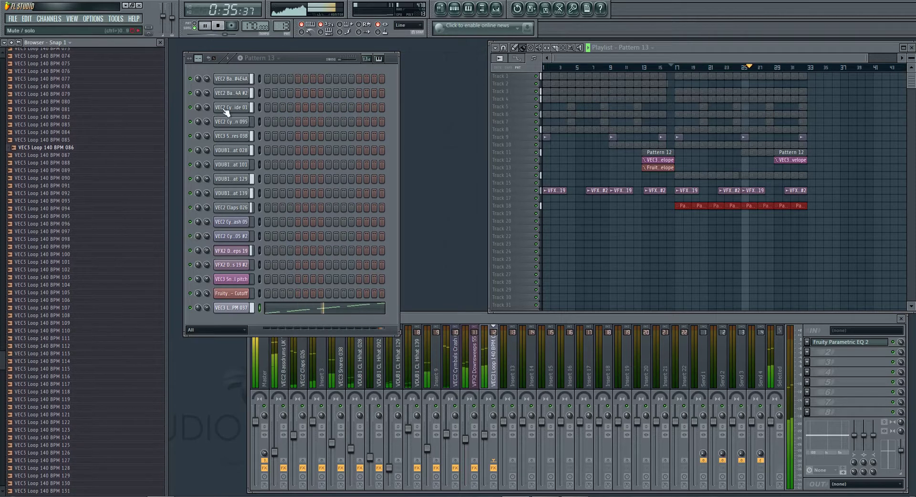
Step: Restart the song from the beginning and extend the Pattern 13 clips on Track 18 to cover bars 9 through 16
click(225, 28)
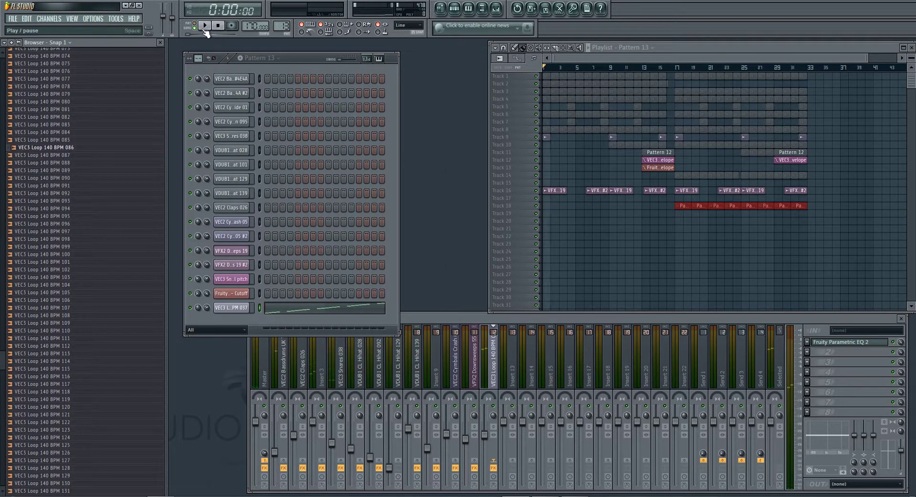
double_click(734, 46)
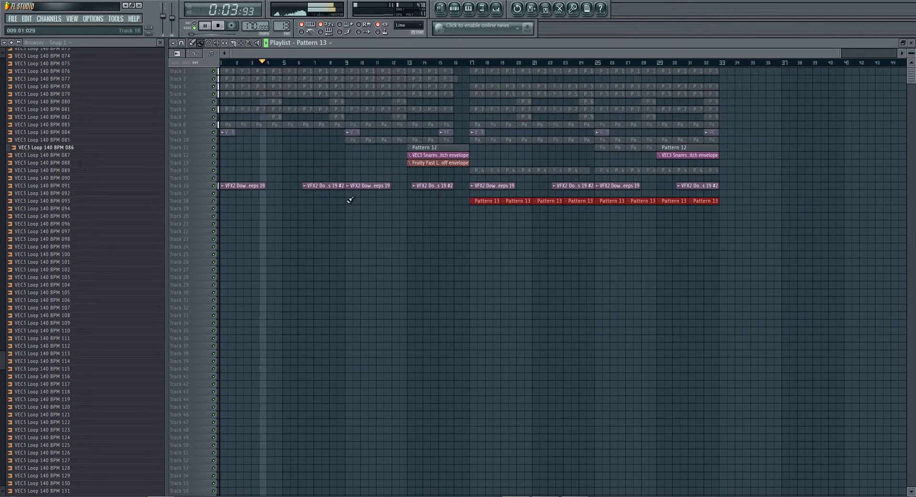
drag(351, 200, 468, 203)
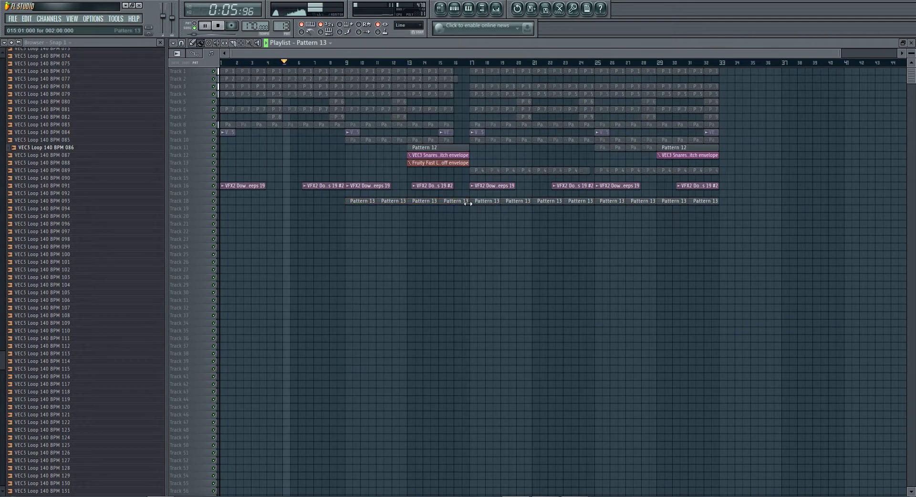
double_click(519, 43)
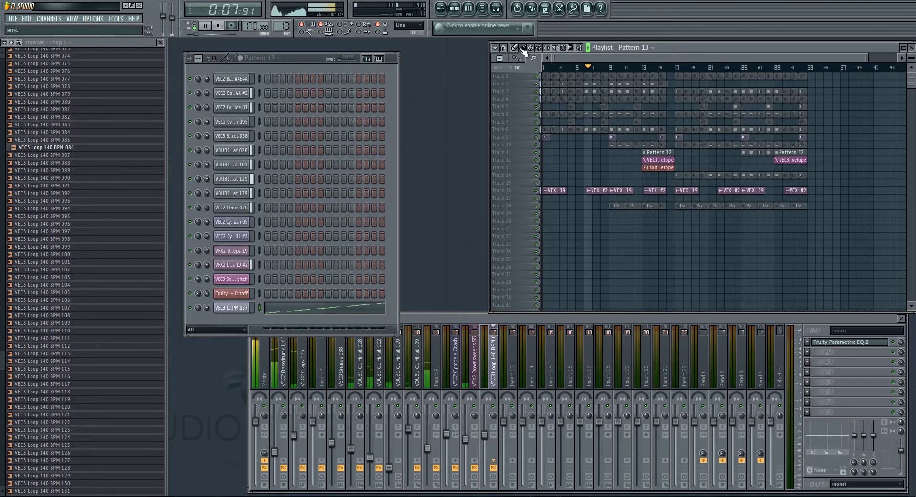
Step: Add a second Fruity Parametric EQ 2 to the loop's mixer track and load its 40Hz + 18kHz cut preset
click(806, 353)
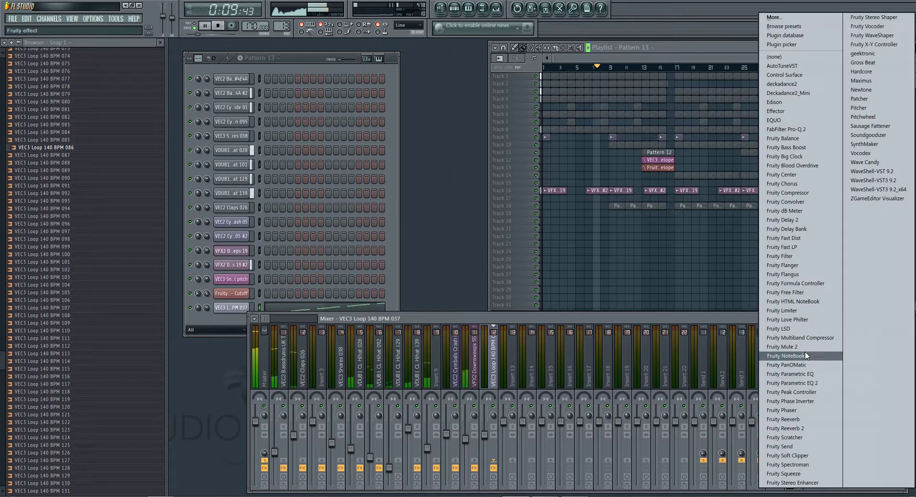
click(811, 383)
click(483, 128)
right_click(483, 128)
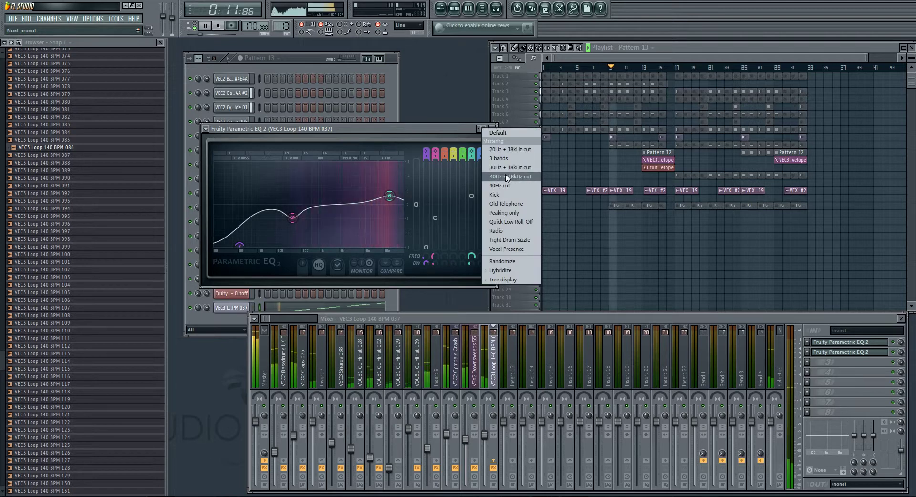
click(507, 176)
Step: Set the second equalizer's band 1 high-pass to 20 Hz in high-quality mode and reset band 7
drag(227, 205, 214, 205)
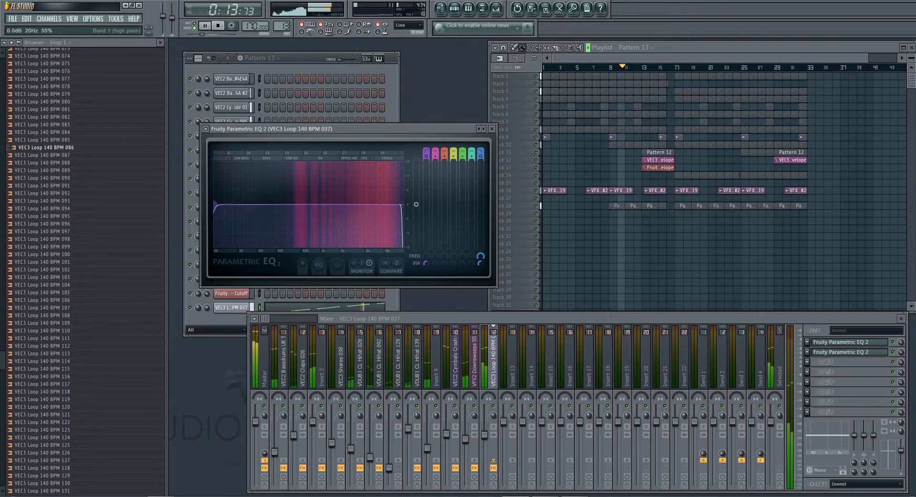
click(322, 266)
right_click(403, 206)
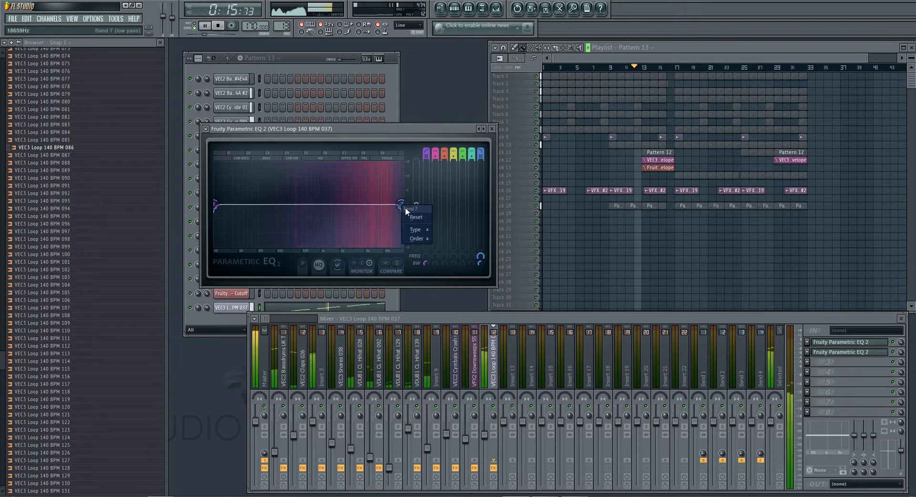
click(417, 217)
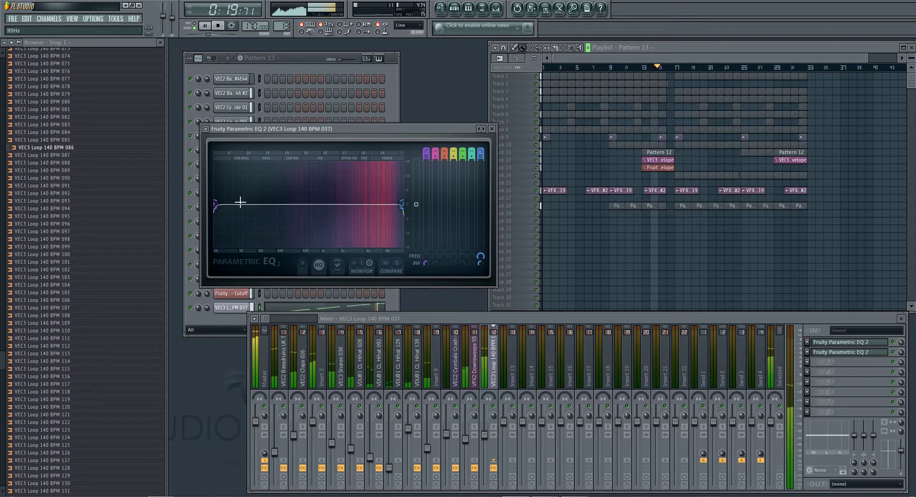
Step: Play only Pattern 13 and set the second equalizer's band 7 low-pass to 20000 Hz
click(200, 26)
mouse_move(216, 205)
mouse_down()
mouse_move(334, 204)
mouse_move(214, 205)
mouse_up()
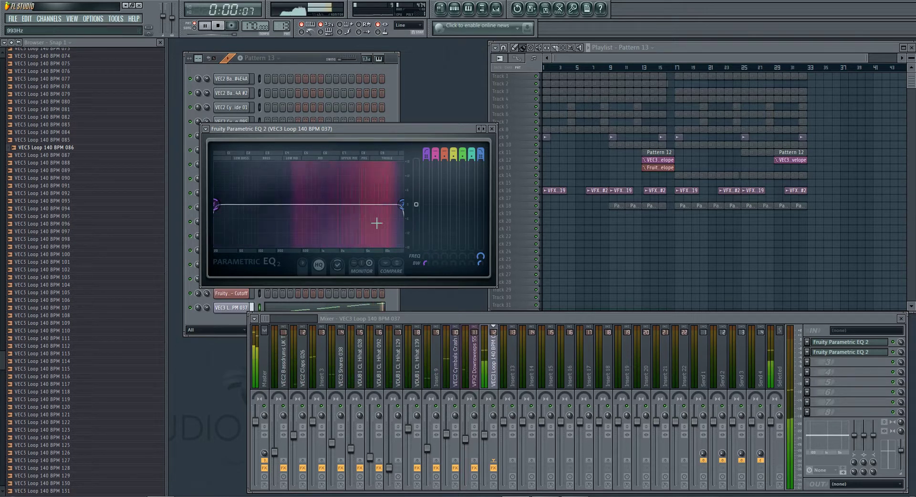
drag(398, 210, 354, 205)
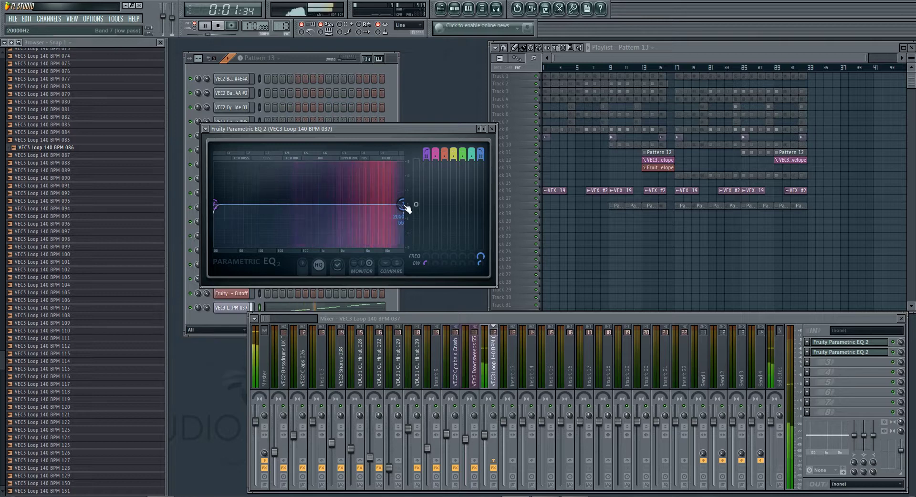
Step: Create an automation clip for the band 7 frequency of the second equalizer on the loop's mixer track
mouse_move(483, 256)
mouse_down()
mouse_move(482, 289)
mouse_move(482, 257)
mouse_up()
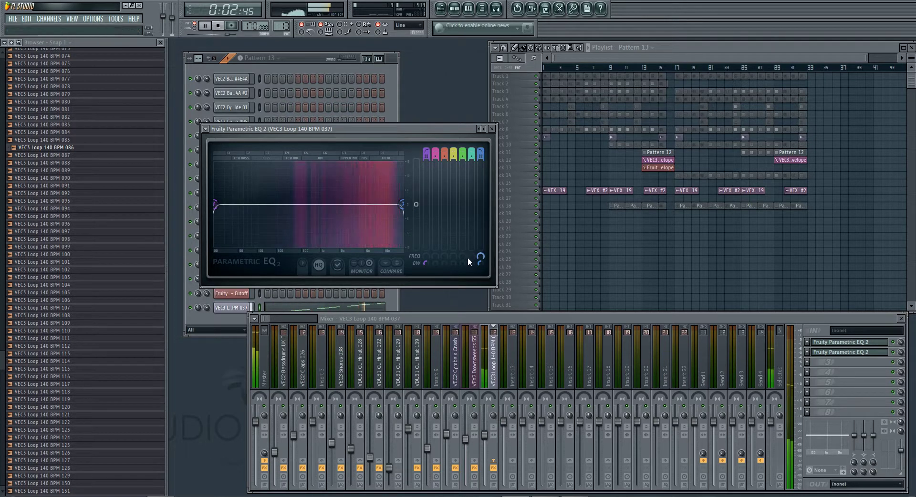
mouse_move(427, 260)
mouse_down()
mouse_move(427, 243)
mouse_move(427, 265)
mouse_up()
right_click(480, 257)
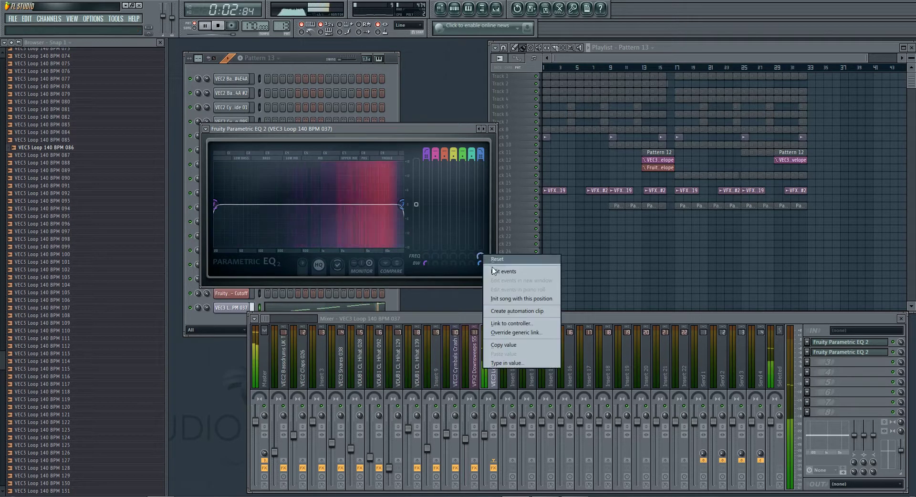
click(553, 288)
Step: Shape the band 7 frequency envelope to drop at bar 9 and rise steadily until bar 16, and play from bar 9
double_click(802, 48)
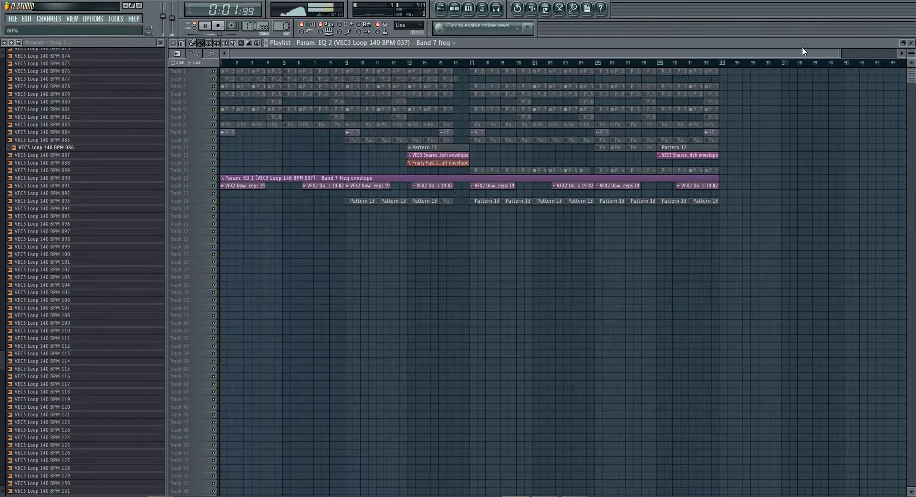
drag(910, 53, 910, 70)
scroll(485, 268, down, 2)
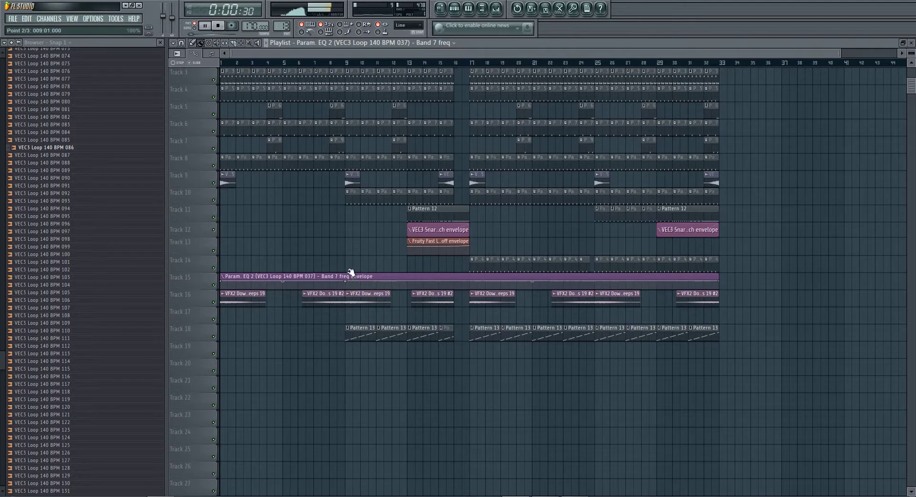
right_click(345, 288)
right_click(453, 282)
drag(398, 285, 394, 143)
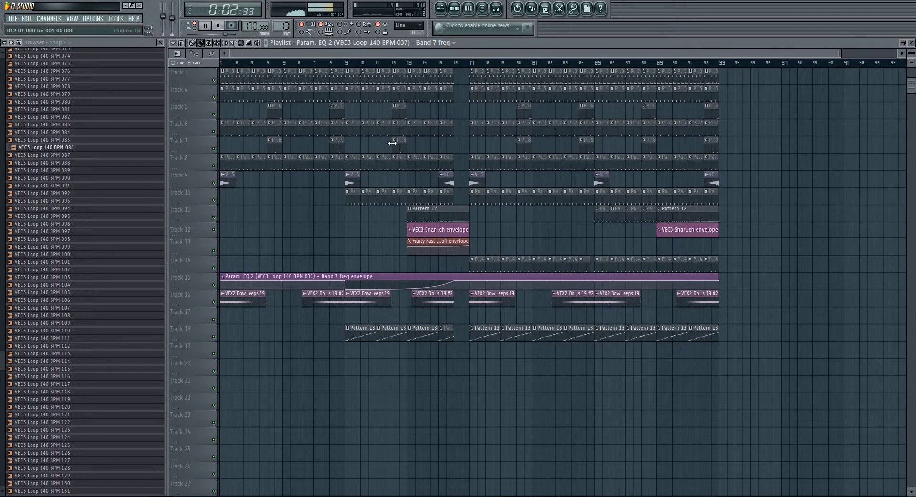
click(346, 62)
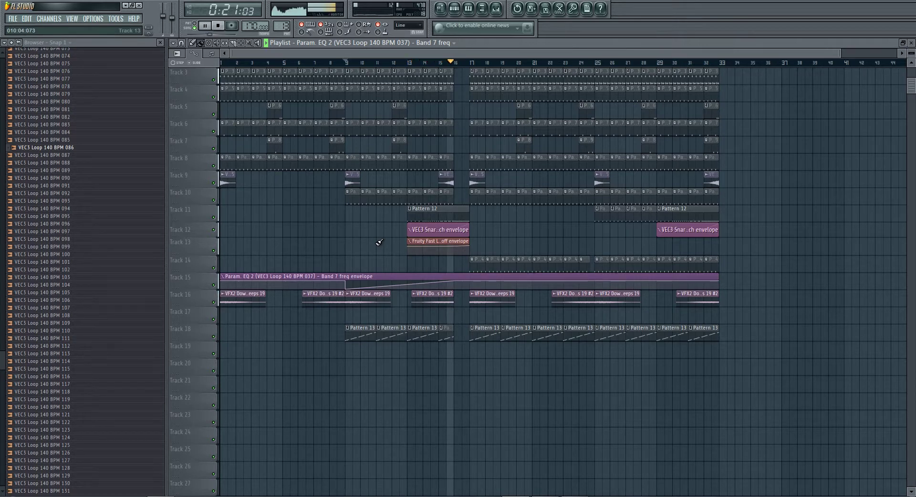
Step: Create an automation clip for the band 1 frequency of the loop's second equalizer
double_click(490, 42)
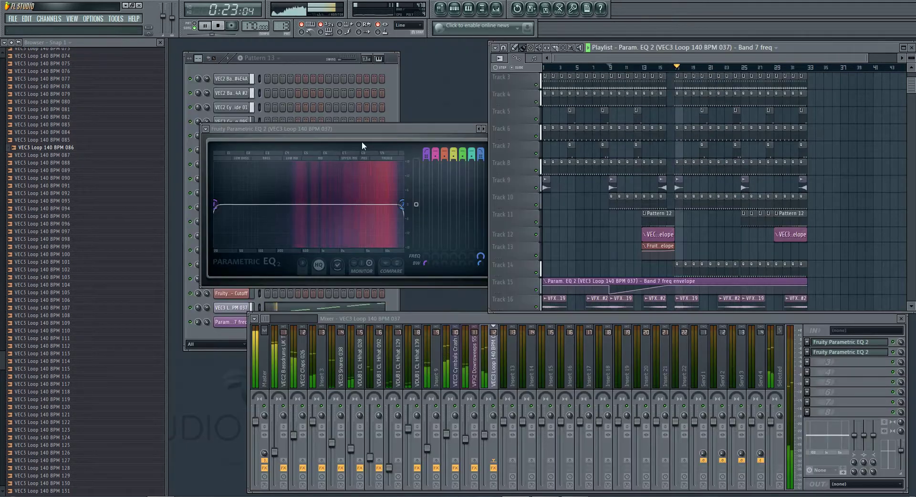
drag(425, 257, 425, 259)
right_click(425, 254)
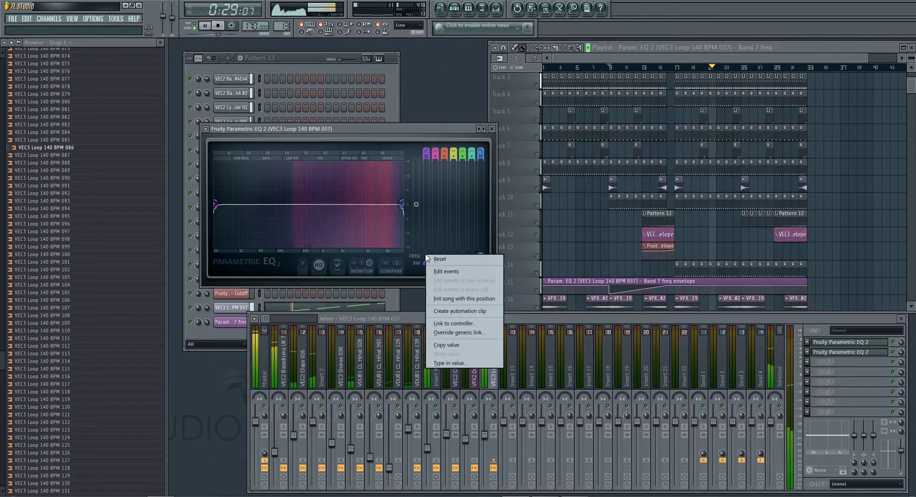
click(450, 311)
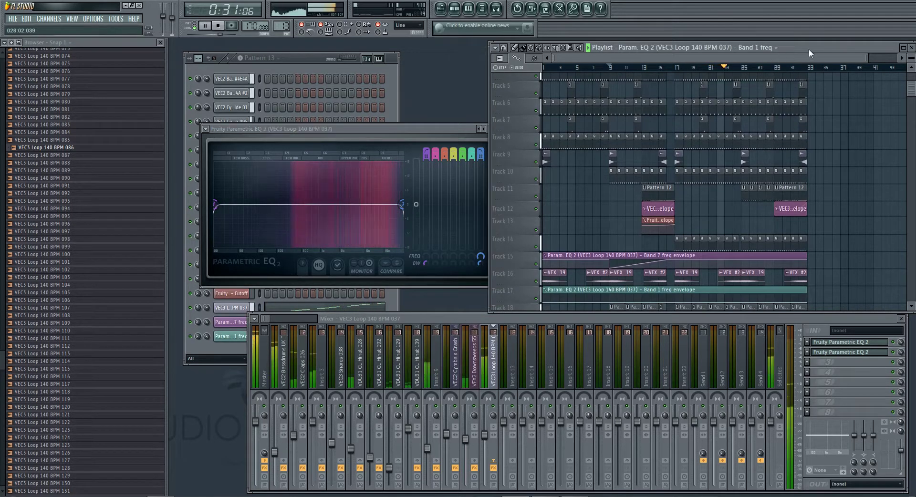
Step: Shape the band 1 frequency envelope to jump up at bar 9 and curve down until bar 16, and play from bar 9
double_click(808, 48)
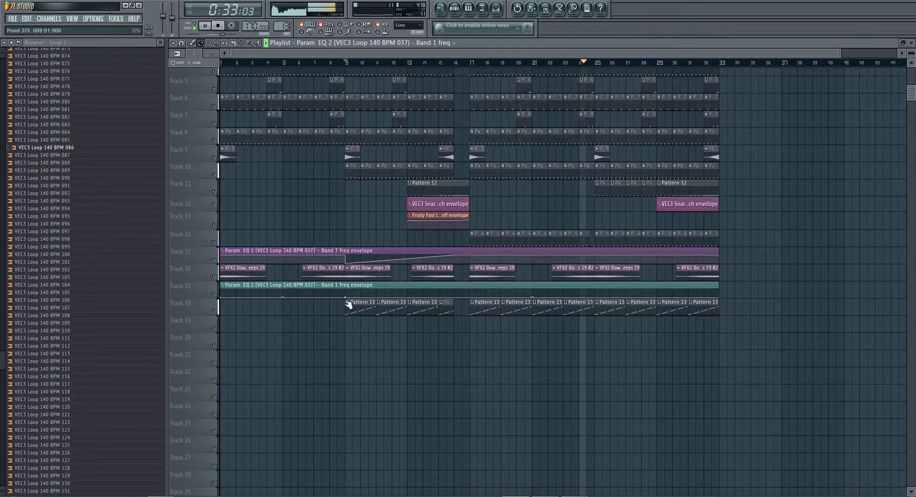
drag(345, 298, 345, 289)
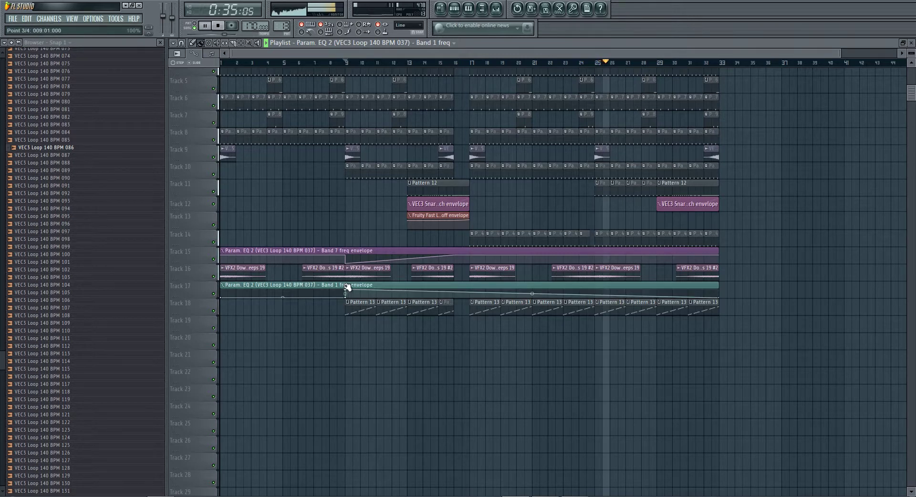
right_click(454, 297)
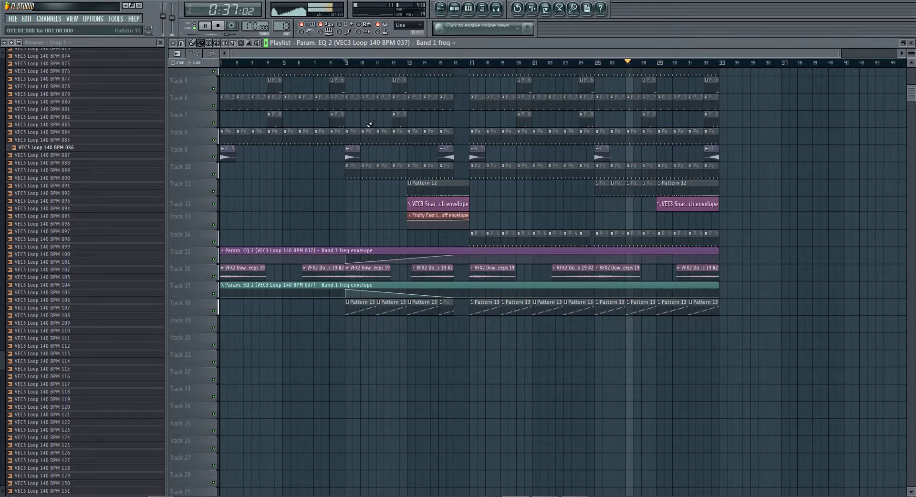
click(350, 66)
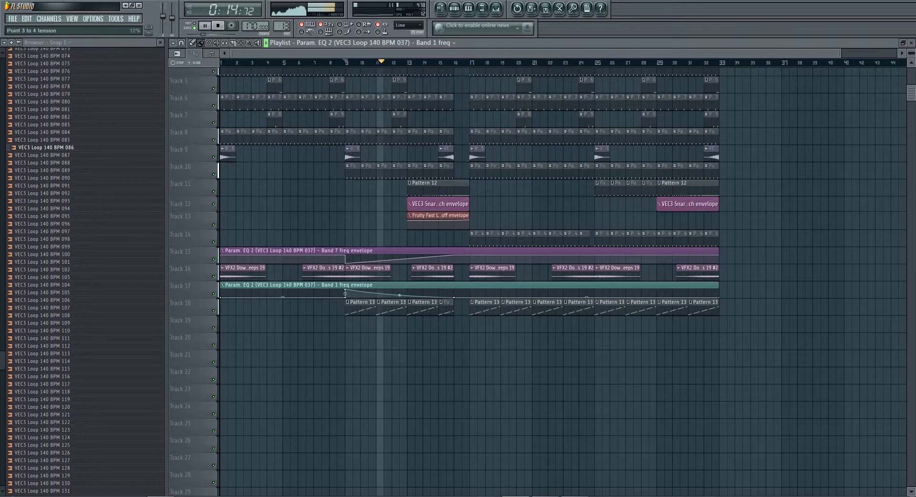
Step: Listen to the arrangement from bar 9 with the new filter automation while checking the mixer levels and all tracks
click(496, 11)
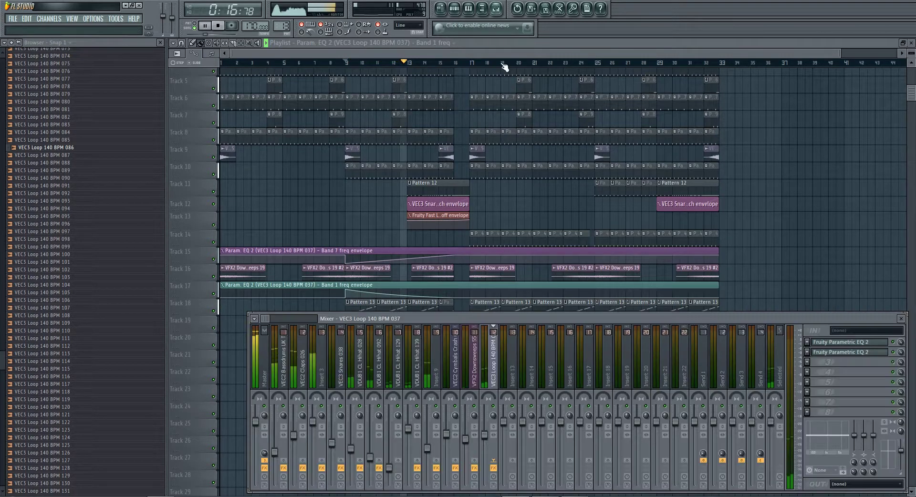
click(518, 49)
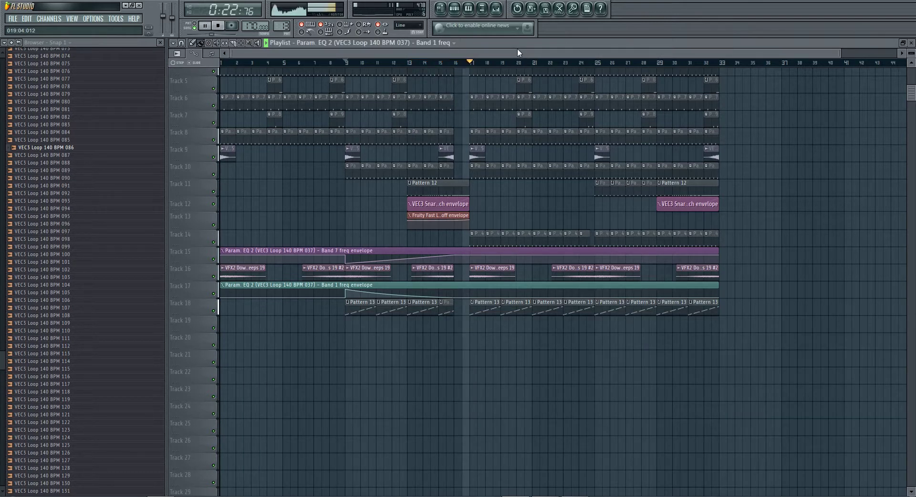
scroll(562, 141, up, 2)
scroll(562, 141, up, 2)
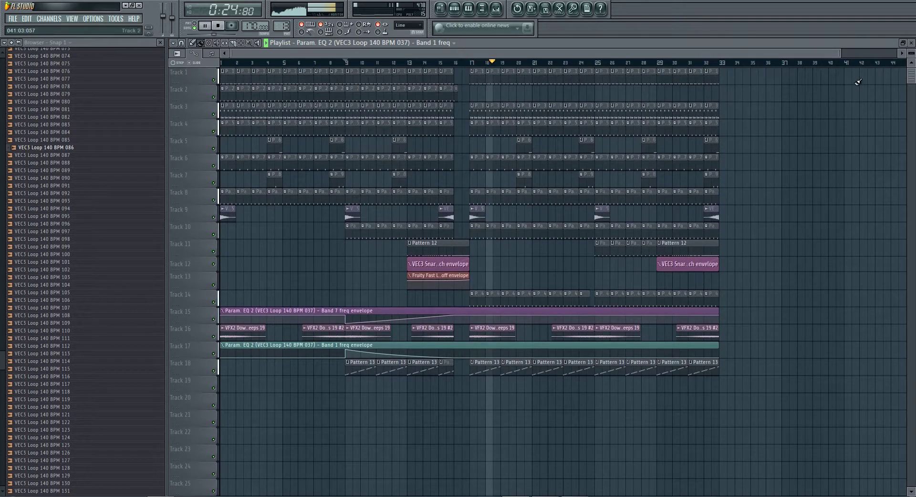
drag(842, 54, 913, 95)
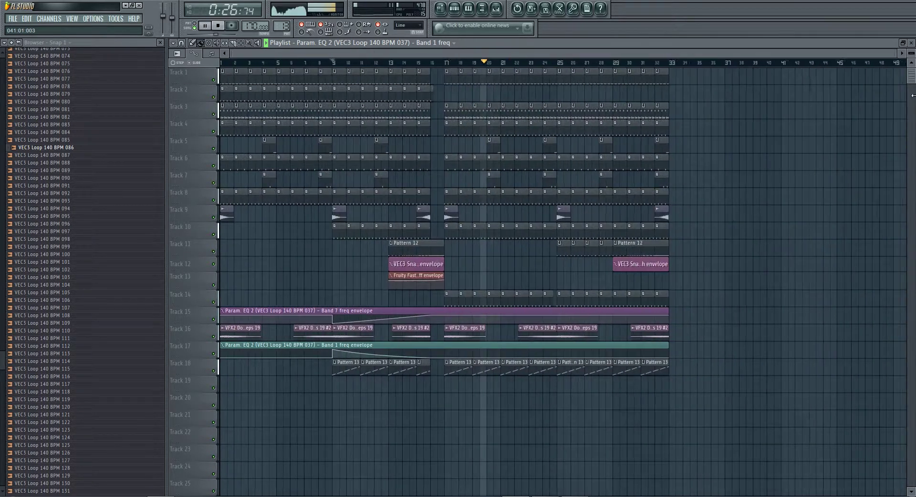
key(F9)
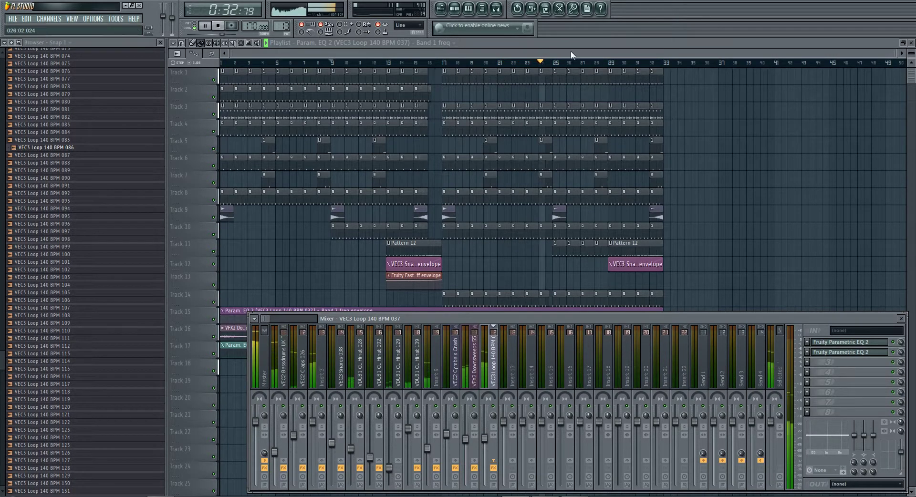
key(F9)
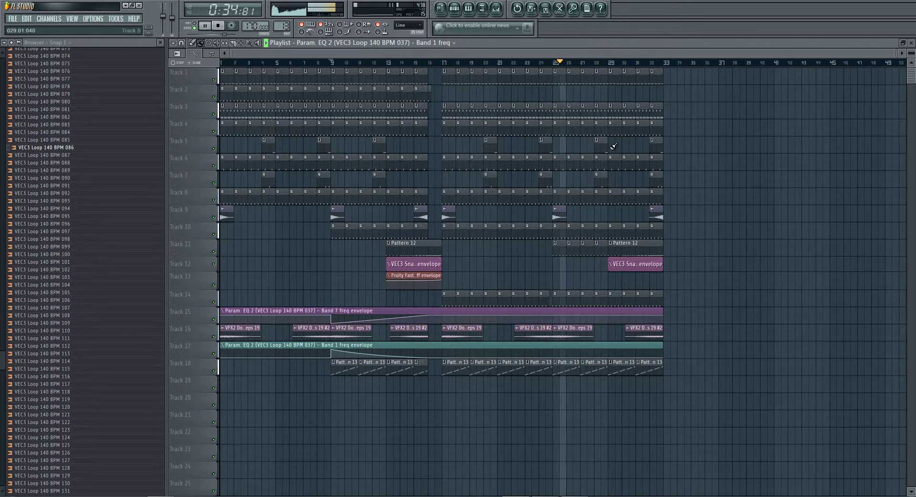
Step: Fill Track 2 with Pattern 2 clips from bar 17 through bar 32
key(F6)
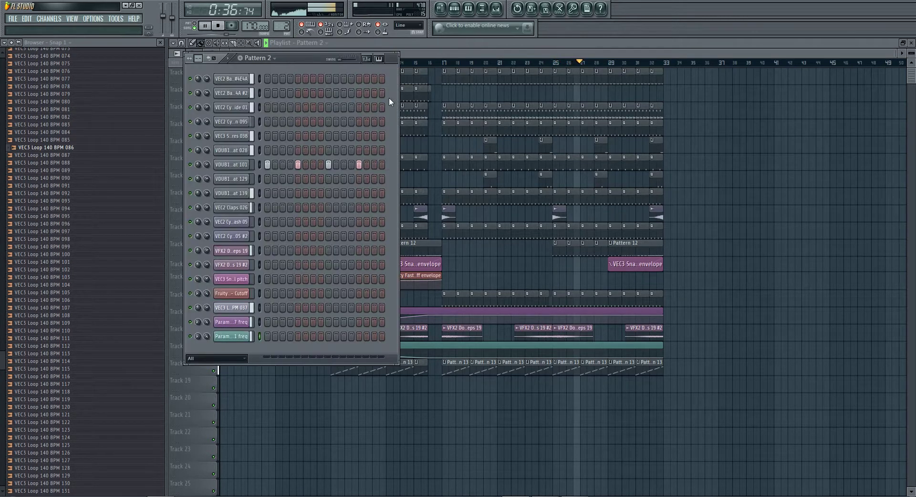
click(439, 64)
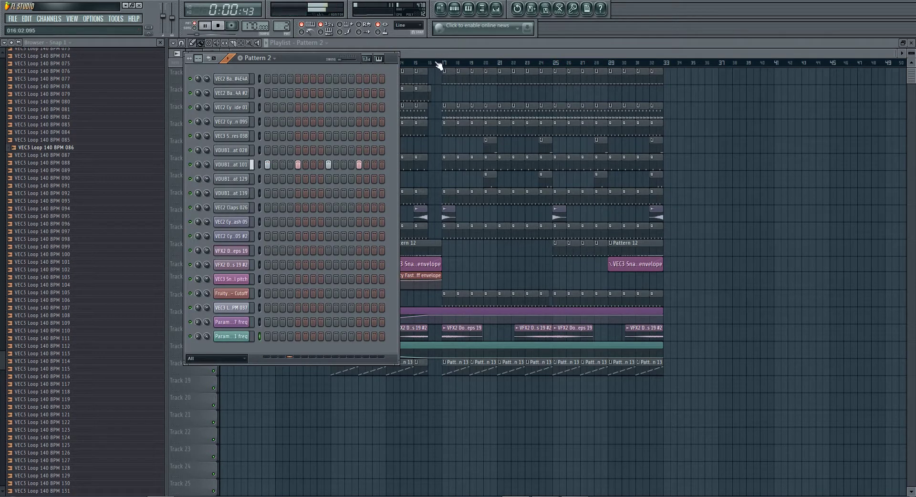
drag(445, 92, 506, 95)
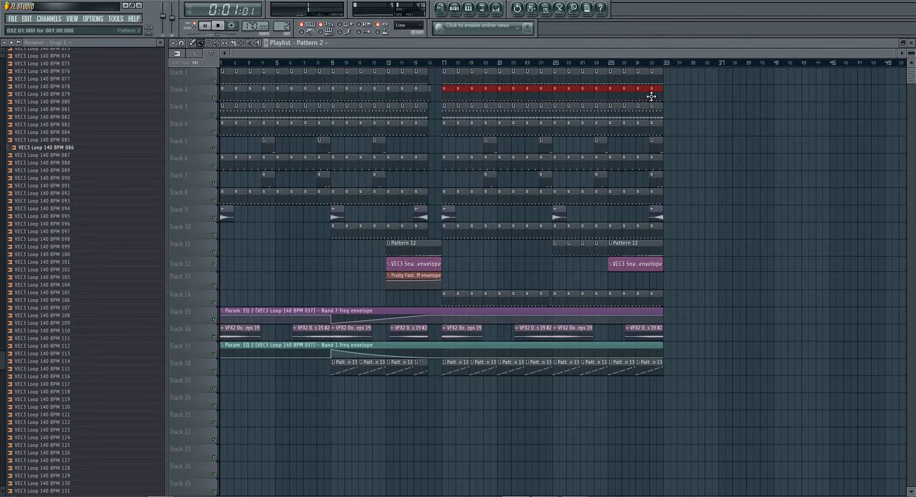
Step: Replace the short leftover clip on Track 2 at the start of bar 16 with a short Pattern 5 clip on Track 4
click(371, 200)
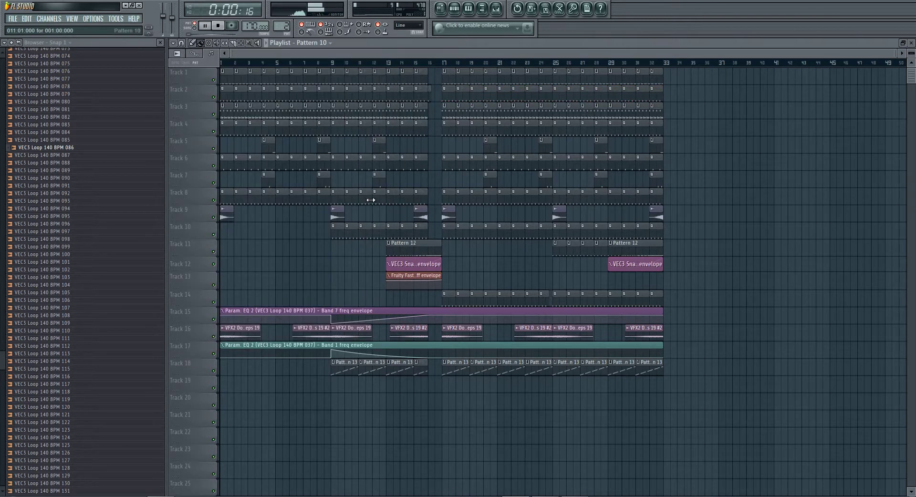
double_click(370, 200)
click(434, 56)
double_click(368, 128)
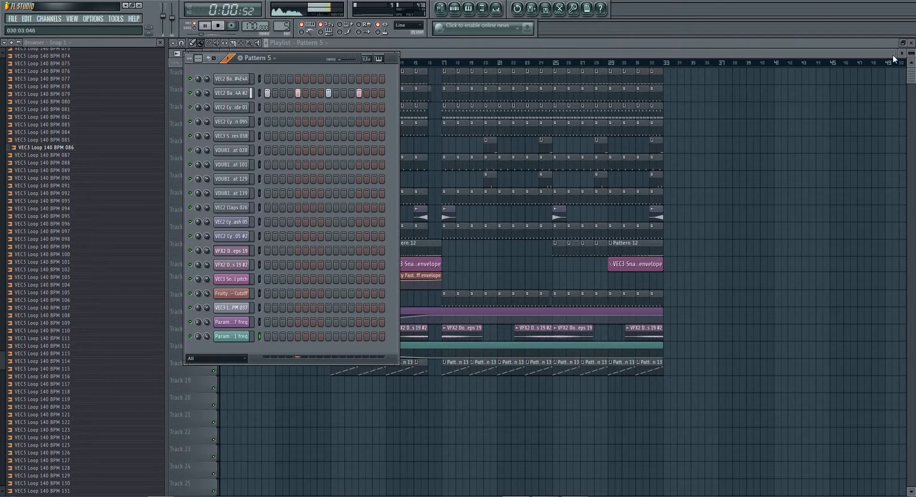
drag(893, 55, 501, 59)
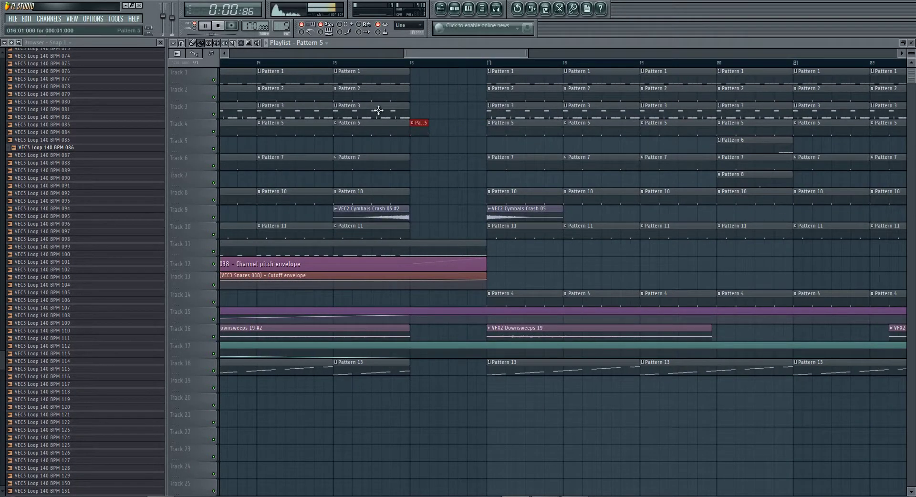
Step: Play the song across the bar 16 transition and view the whole arrangement together with the mixer levels
key(space)
click(500, 11)
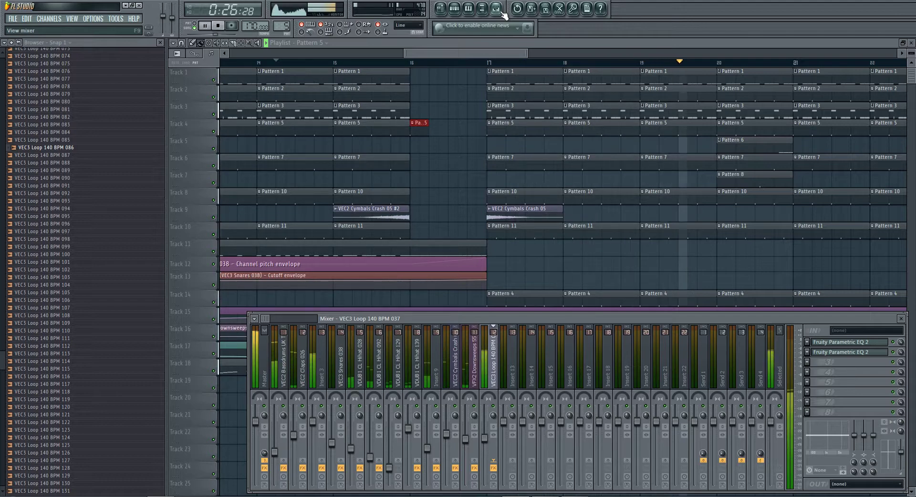
drag(527, 53, 779, 70)
drag(405, 53, 132, 108)
drag(911, 54, 911, 86)
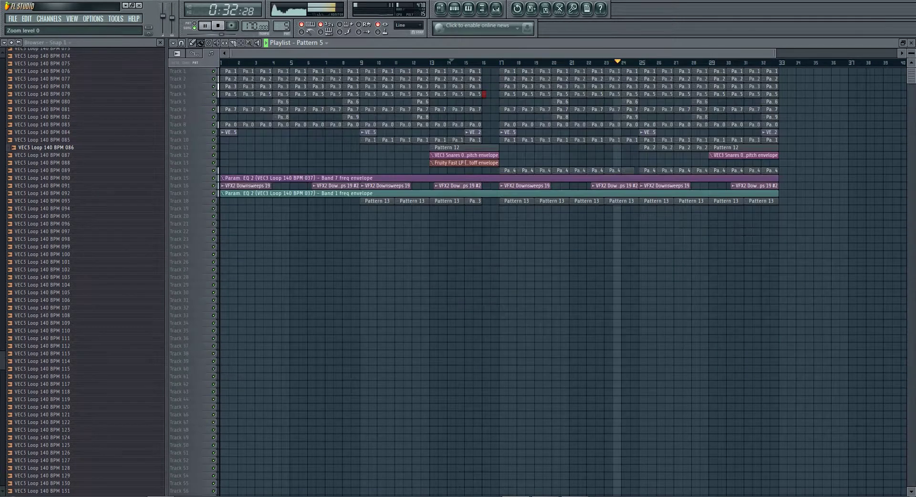
click(494, 14)
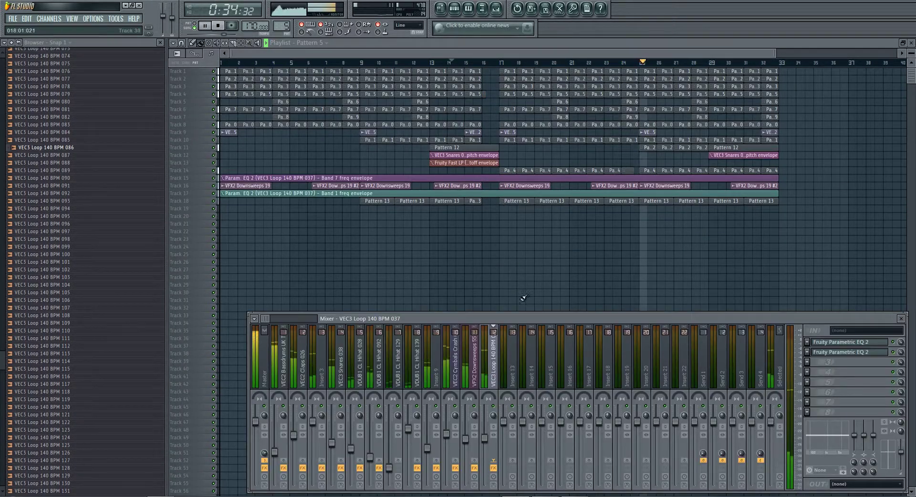
drag(517, 308, 494, 280)
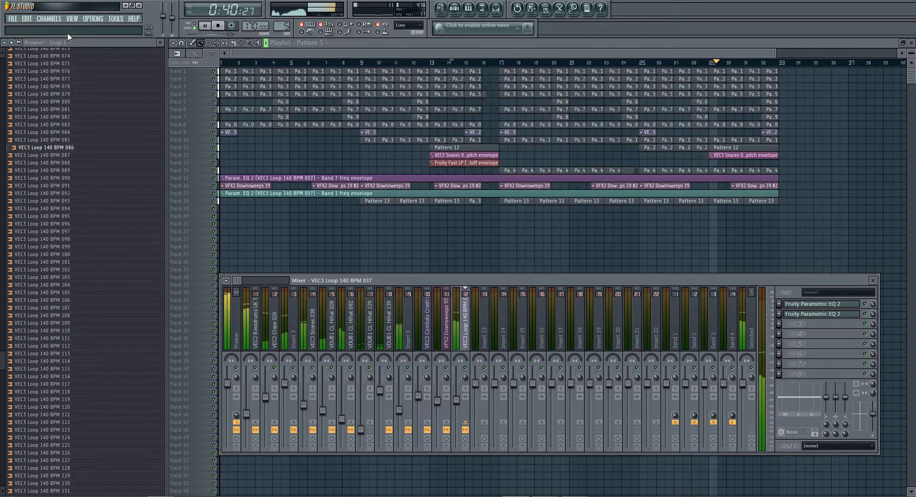
Step: Save the project as lololololo in the Projects folder and stop playback
click(12, 18)
click(27, 58)
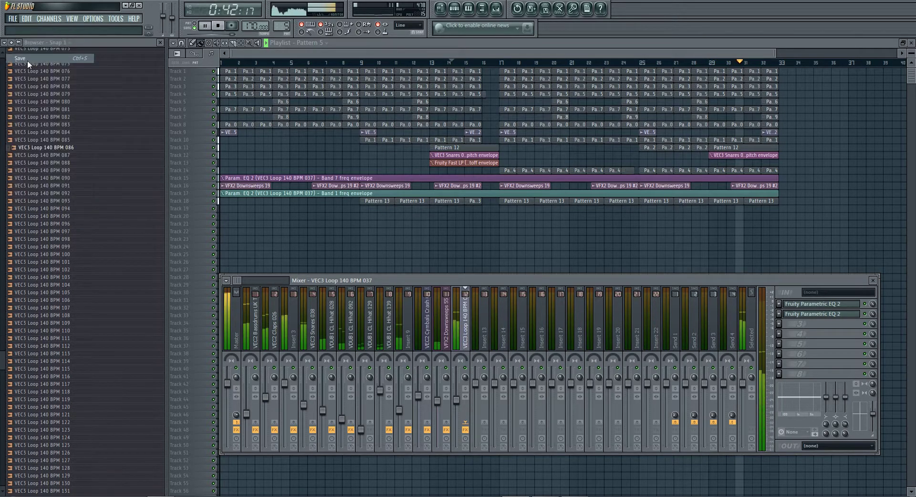
text(lololol)
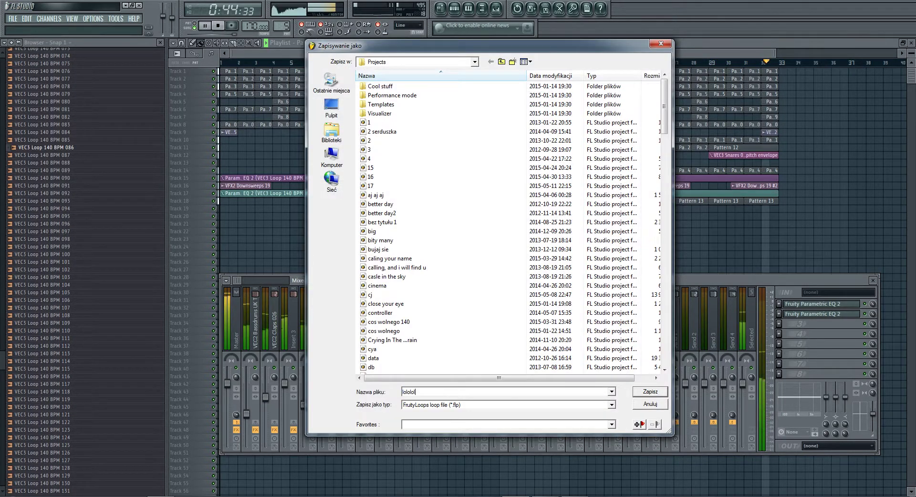
text(olo)
key(Return)
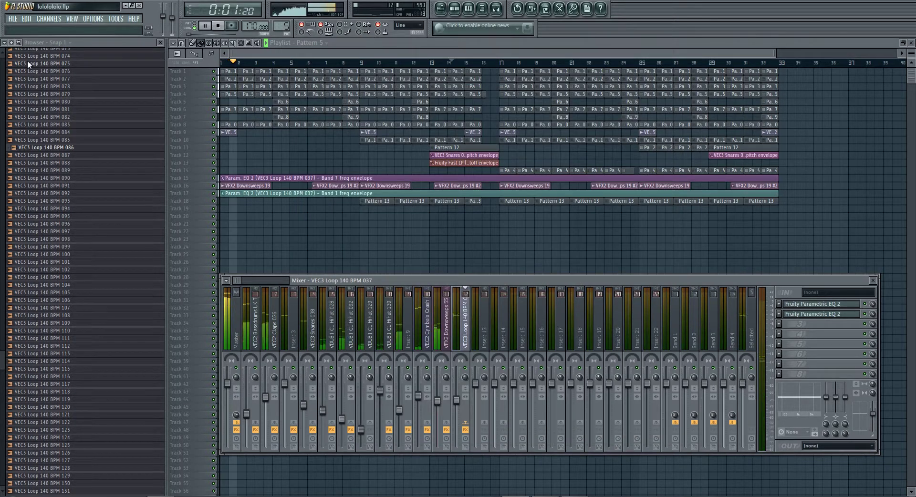
click(219, 26)
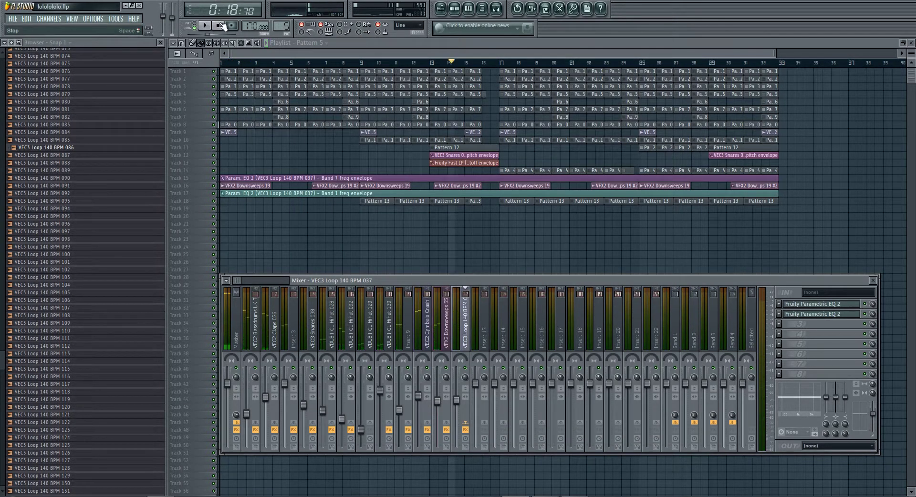